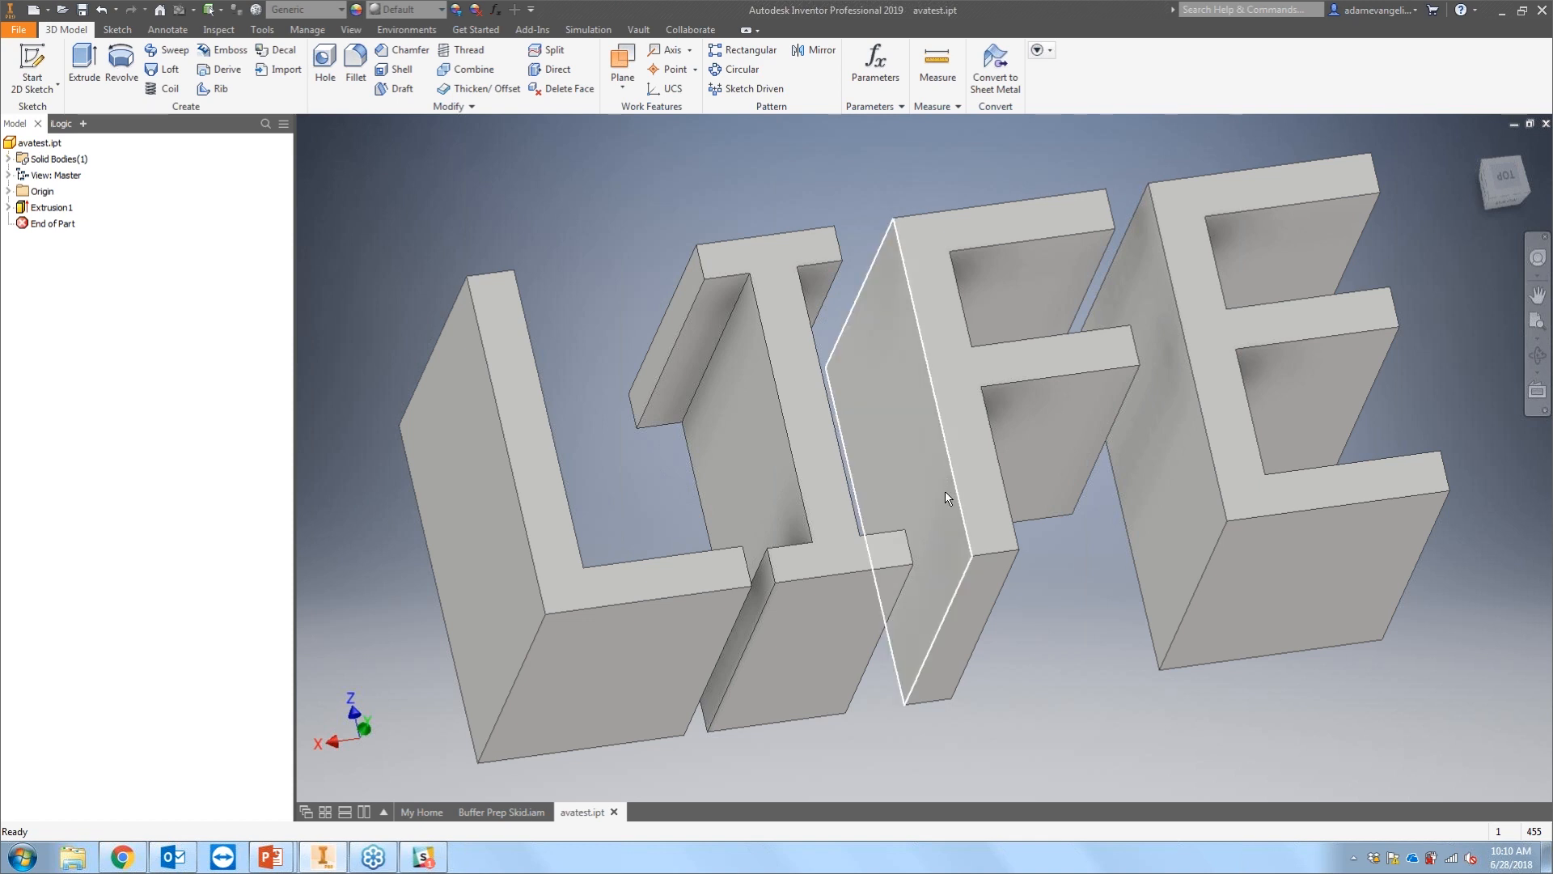
Step: Switch to the Buffer Prep Skid.iam assembly window and view the skid
{"action": "left_click", "coordinate": [508, 814]}
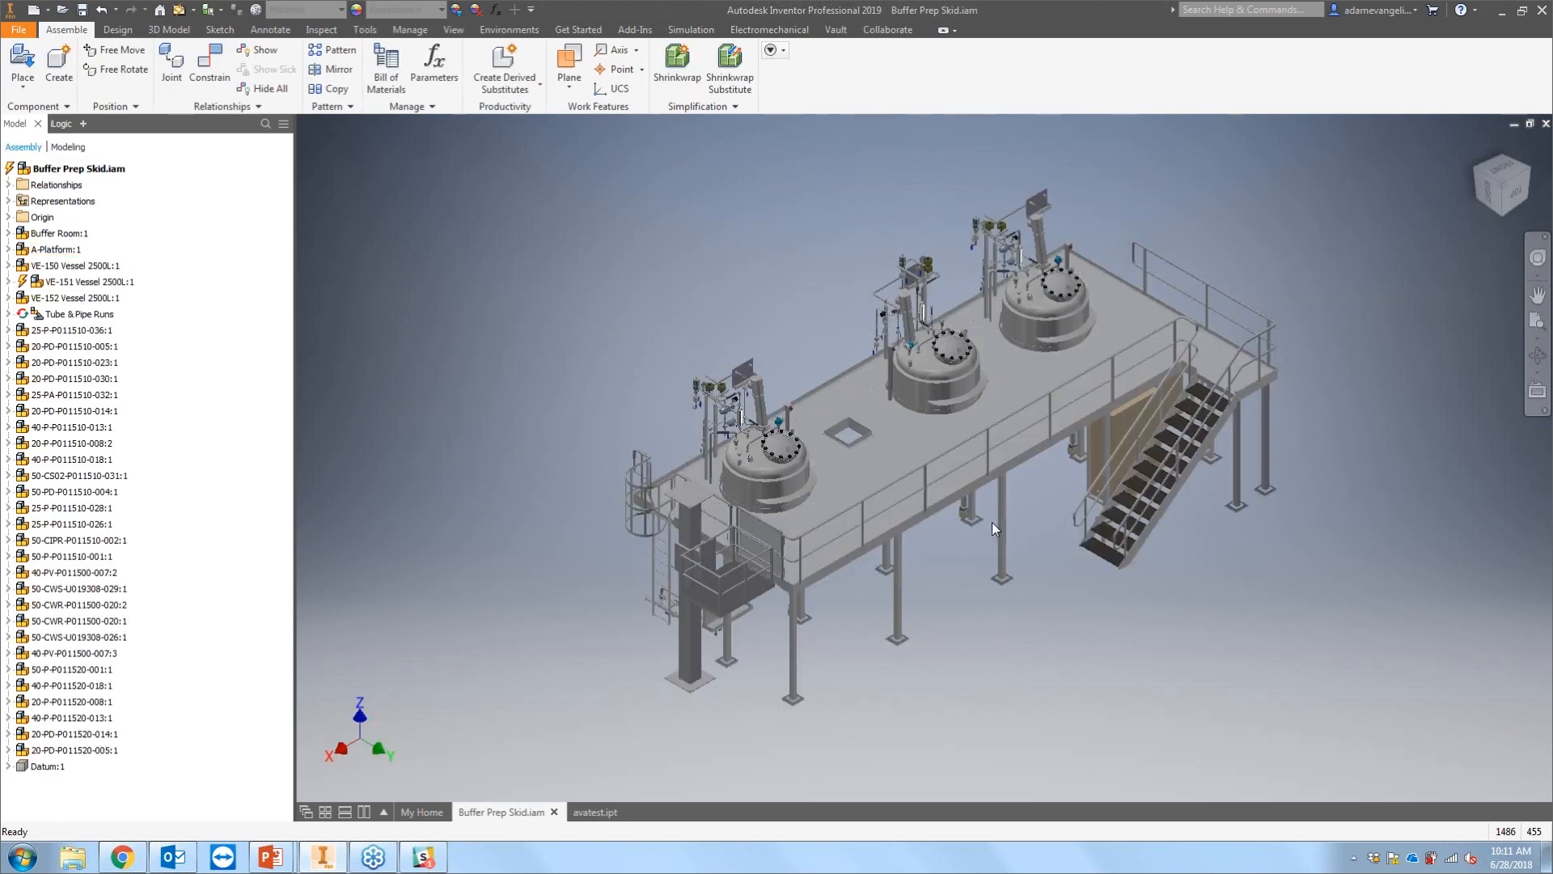
{"action": "scroll", "coordinate": [994, 530], "scroll_direction": "down", "scroll_amount": 1}
{"action": "middle_click_drag", "start_coordinate": [993, 529], "coordinate": [988, 539]}
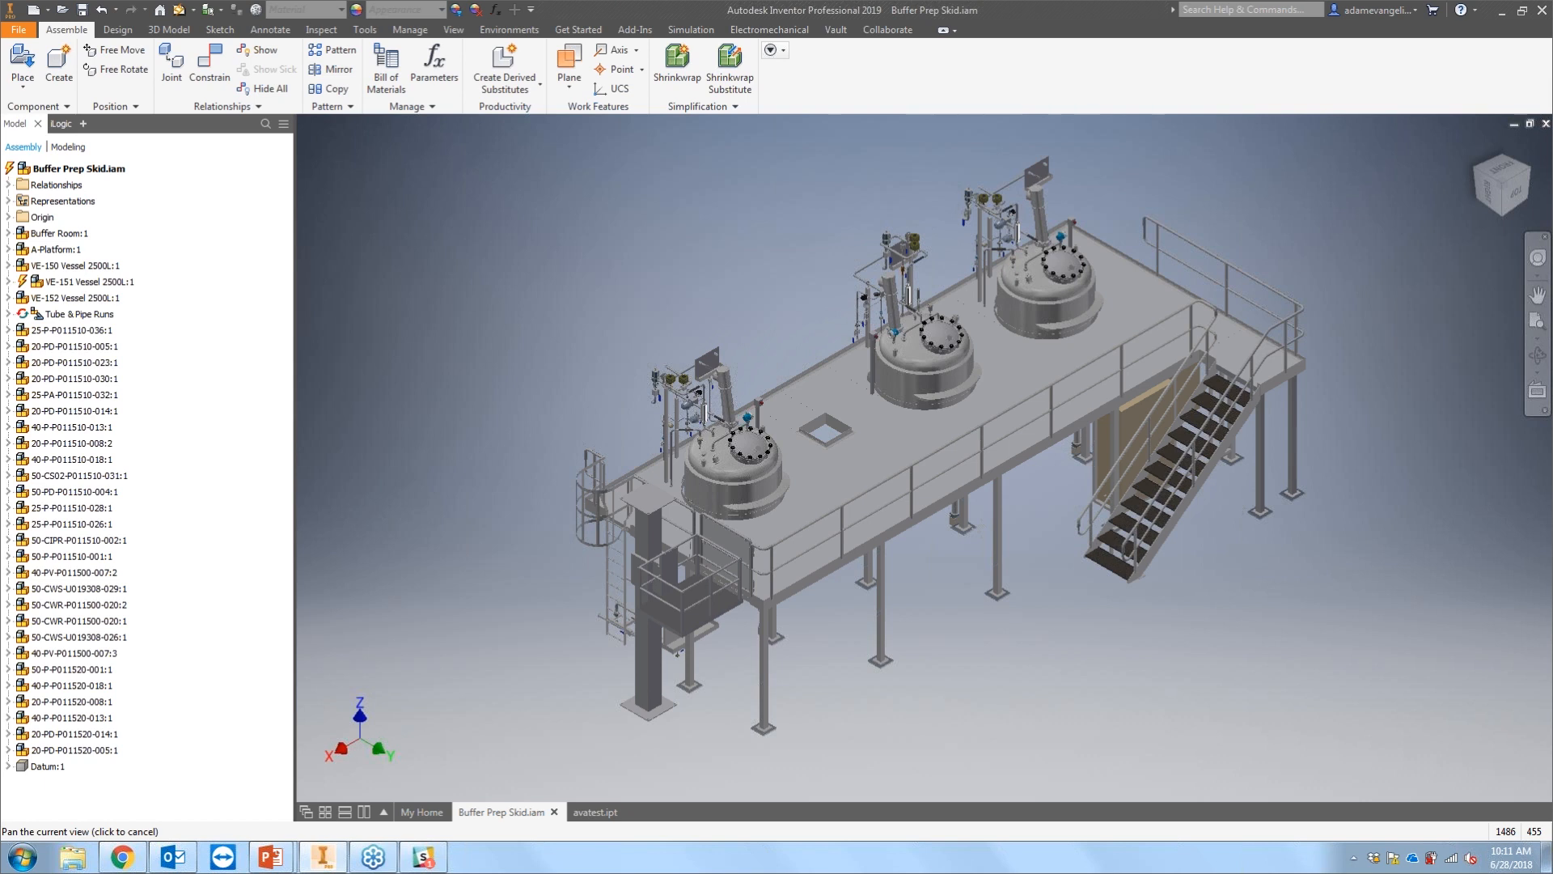
Step: Browse to the Buffer Prep Skid folder in the samples workspace and open Buffer Prep Skid.iam
{"action": "key", "text": "ctrl+o"}
{"action": "double_click", "coordinate": [731, 96]}
{"action": "double_click", "coordinate": [327, 101]}
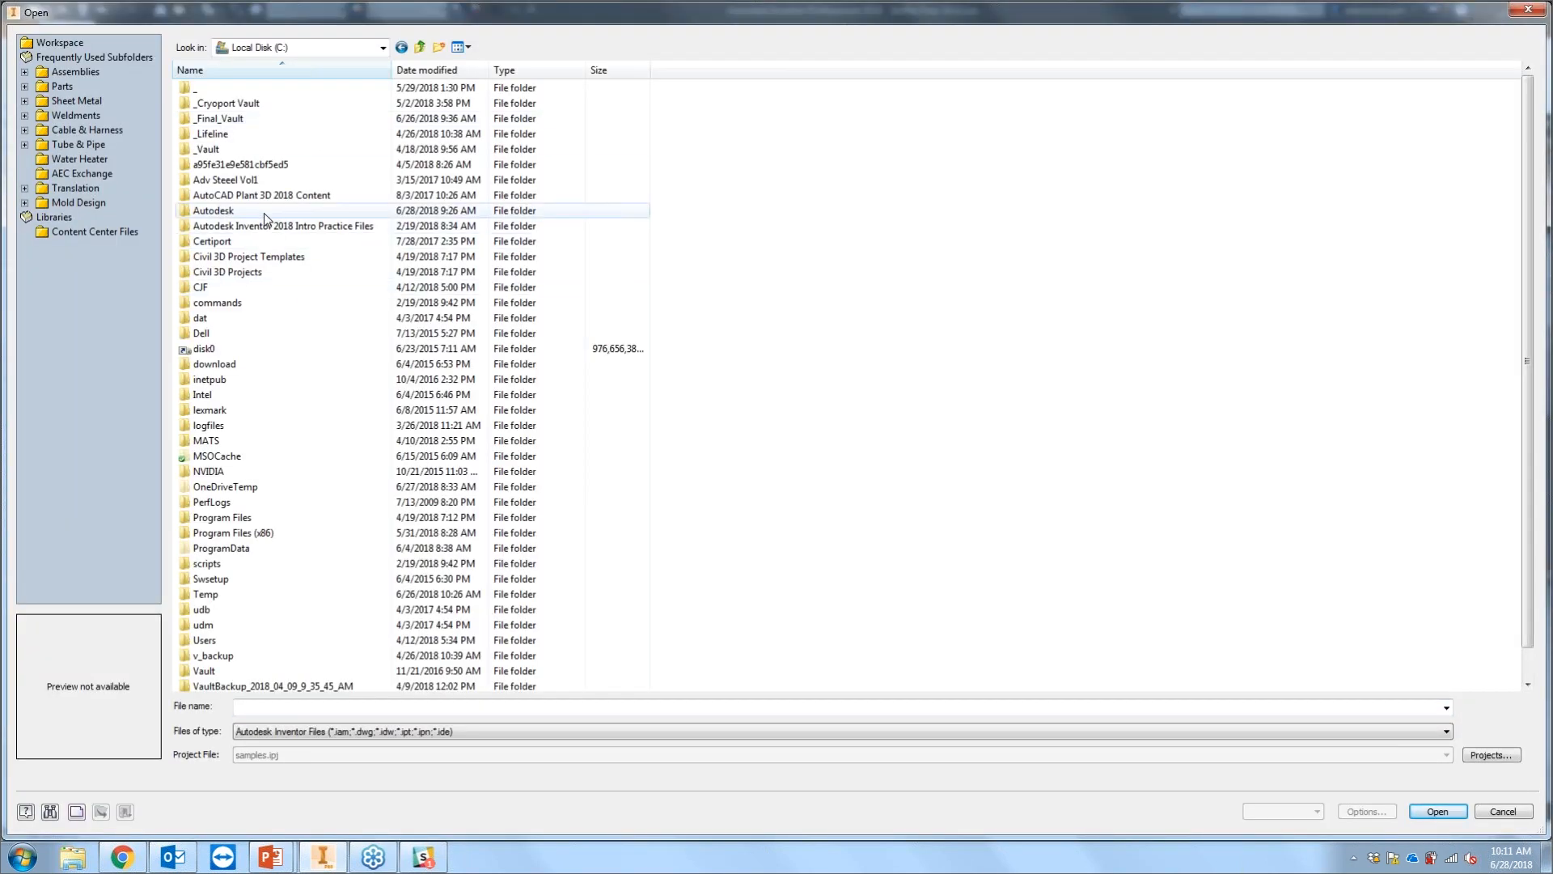
{"action": "double_click", "coordinate": [264, 212]}
{"action": "double_click", "coordinate": [209, 87]}
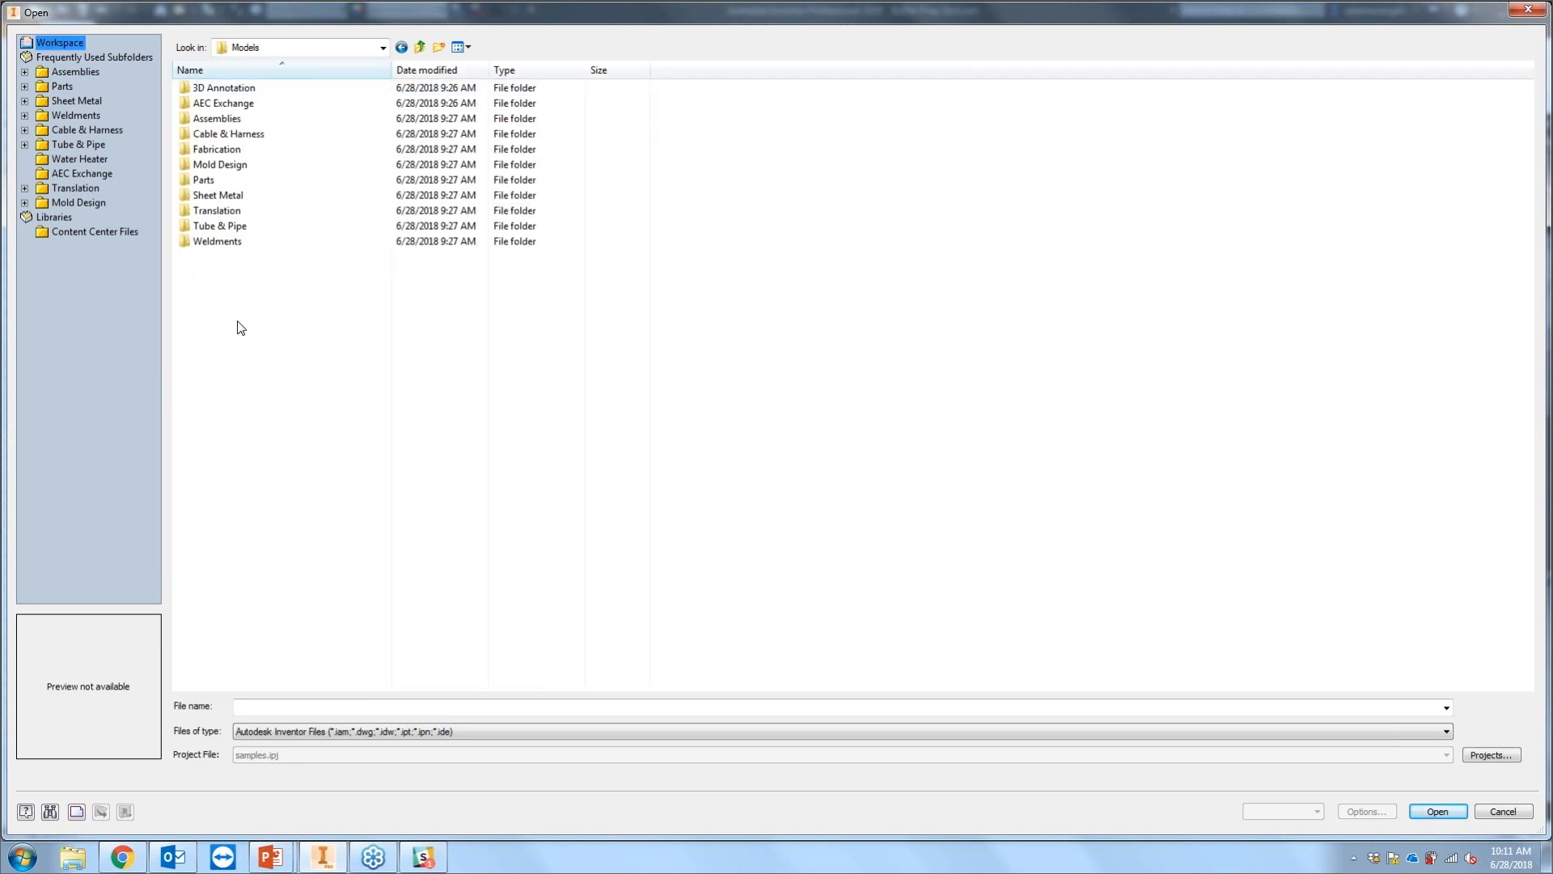
{"action": "double_click", "coordinate": [243, 229]}
{"action": "double_click", "coordinate": [247, 89]}
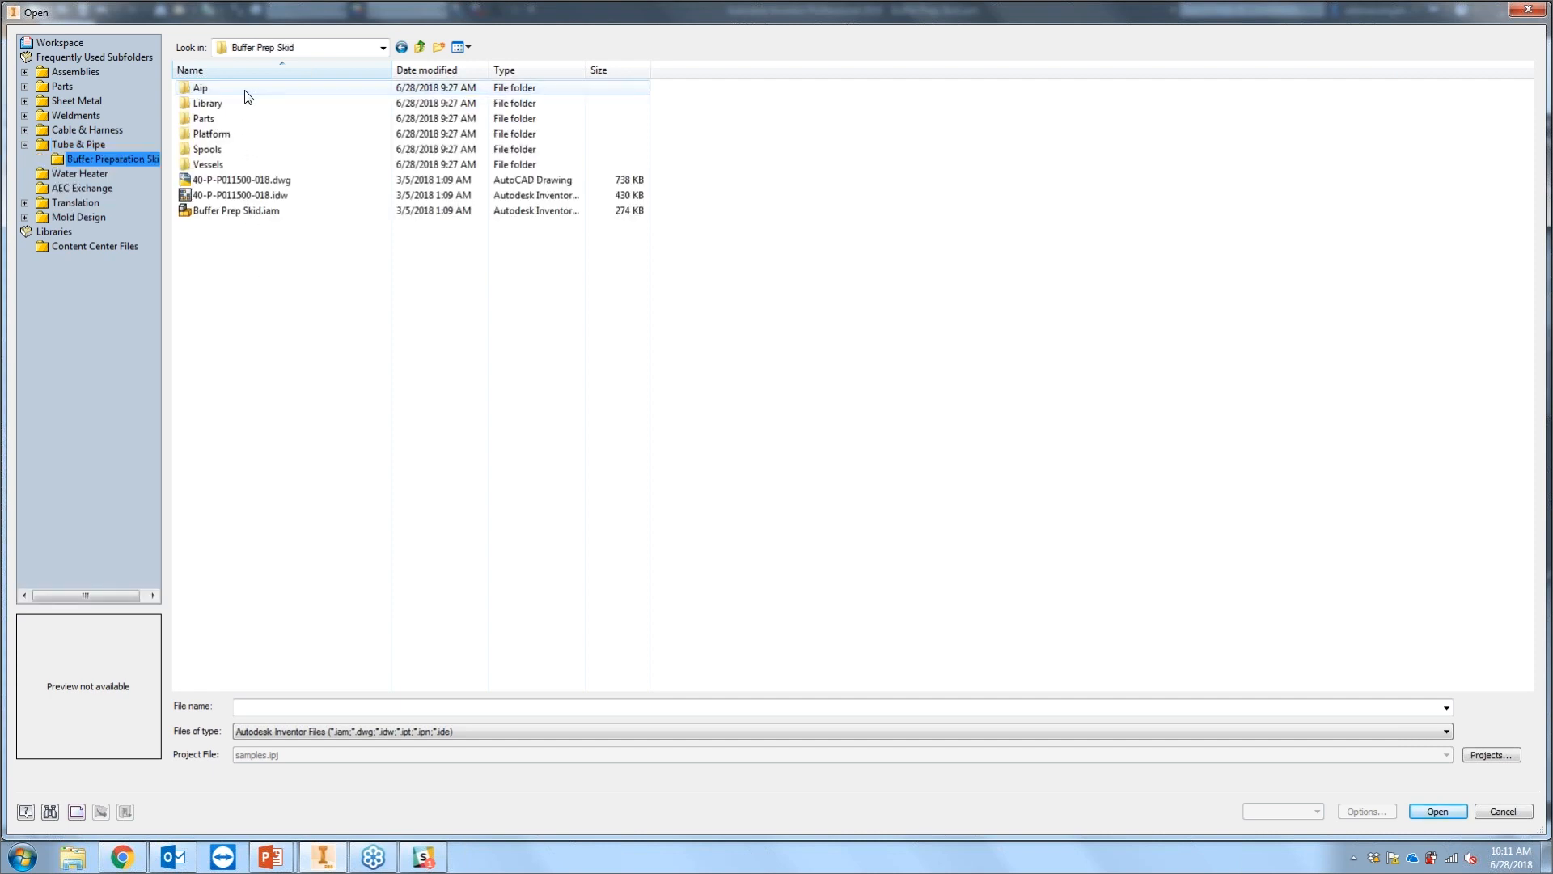
{"action": "left_click", "coordinate": [236, 212]}
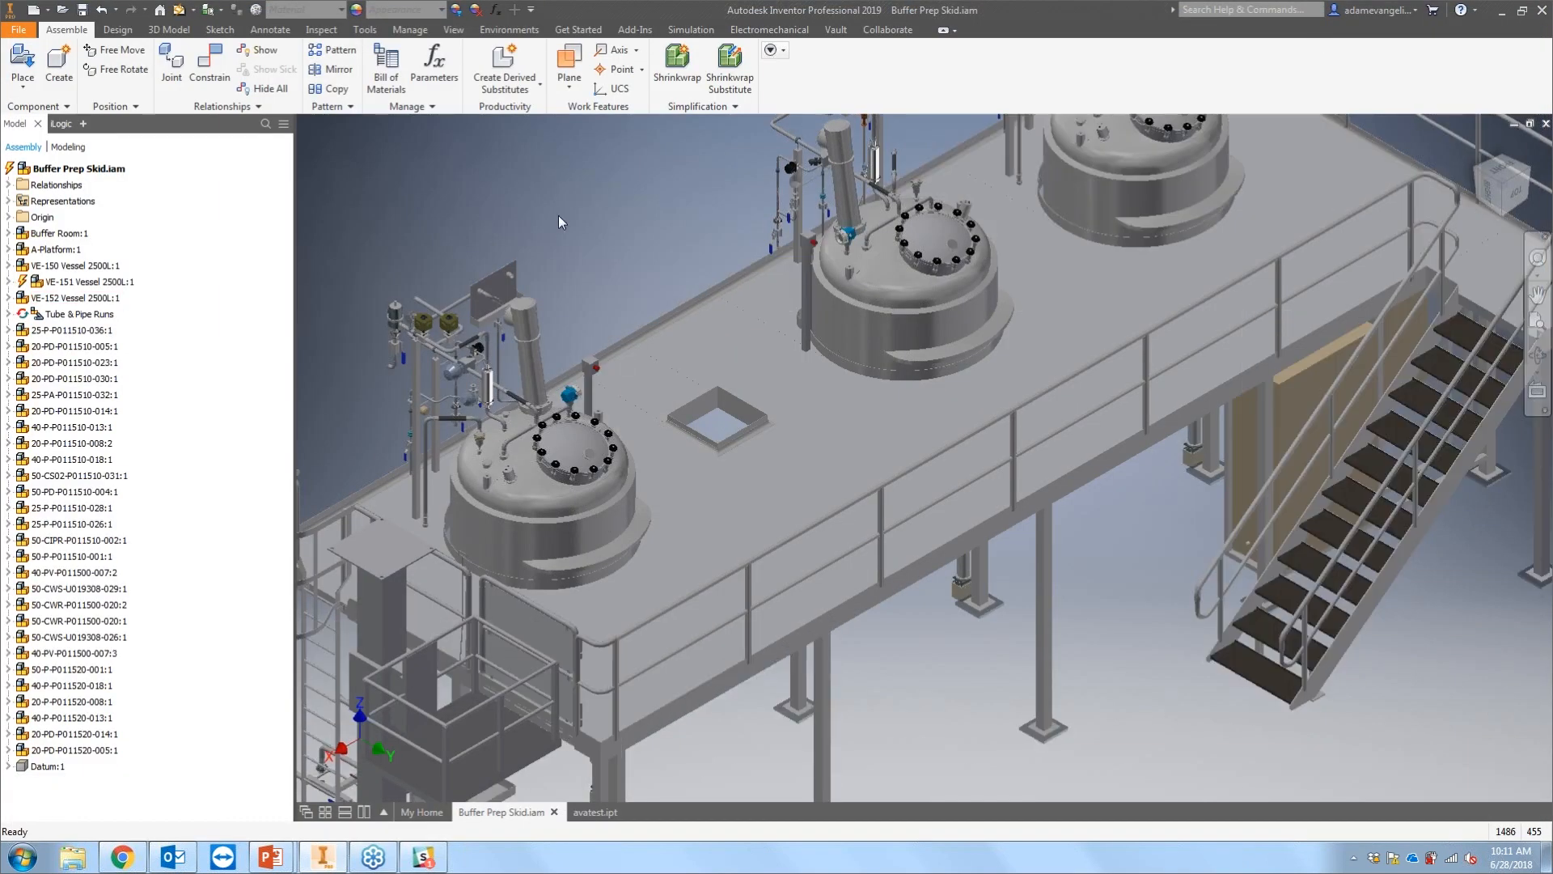
Step: Zoom and pan around the whole skid assembly to review its layout
{"action": "scroll", "coordinate": [558, 215], "scroll_direction": "down", "scroll_amount": 3}
{"action": "middle_click_drag", "start_coordinate": [558, 215], "coordinate": [612, 324]}
{"action": "scroll", "coordinate": [612, 324], "scroll_direction": "down", "scroll_amount": 1}
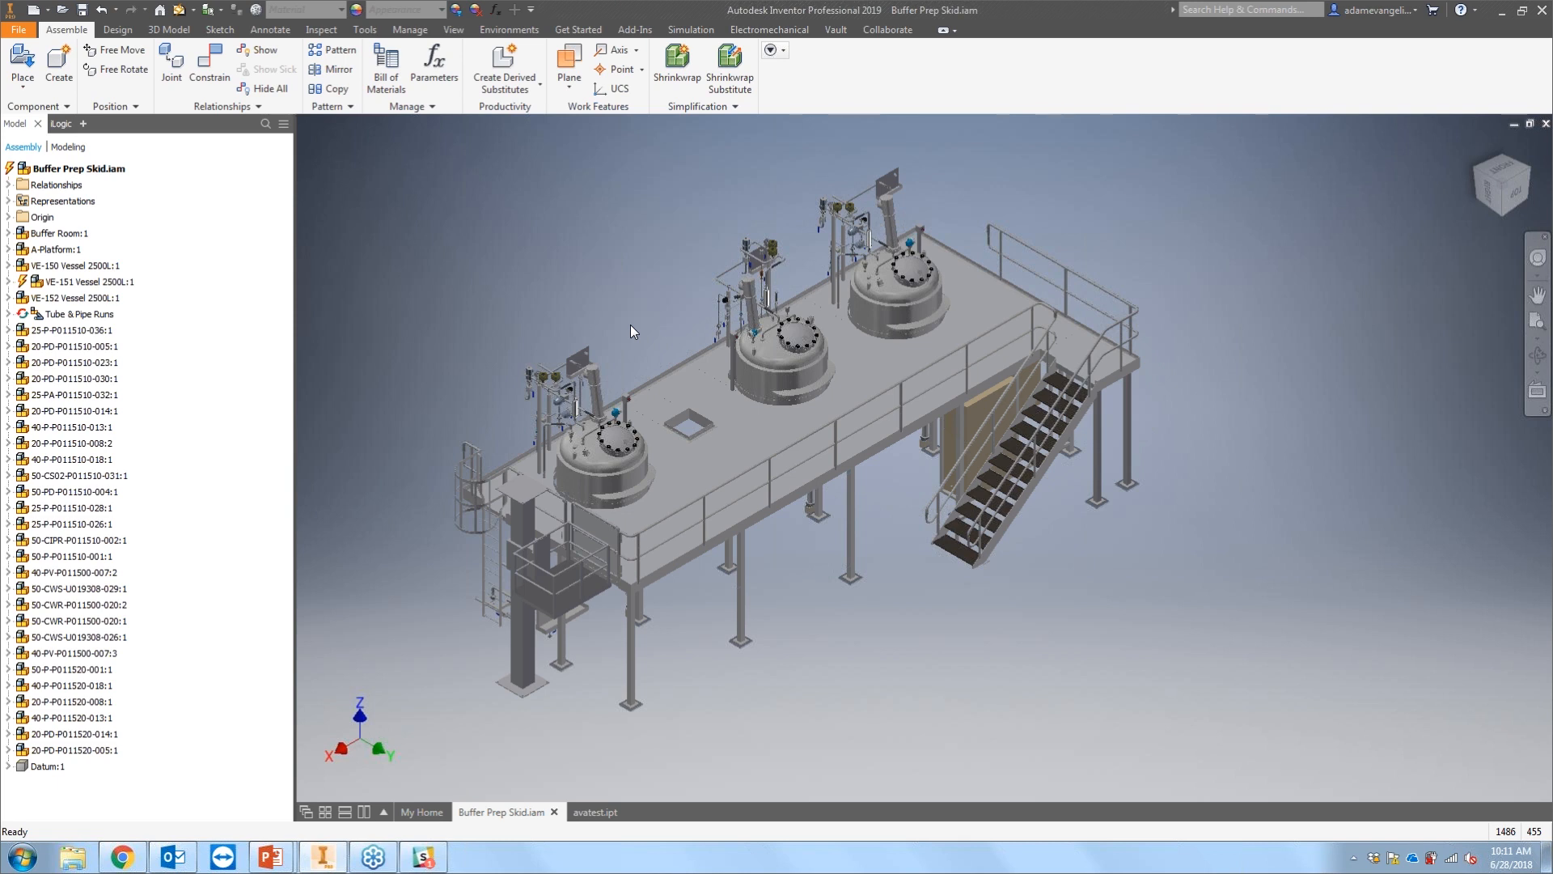
{"action": "scroll", "coordinate": [679, 367], "scroll_direction": "up", "scroll_amount": 3}
{"action": "middle_click_drag", "start_coordinate": [679, 366], "coordinate": [737, 336]}
{"action": "scroll", "coordinate": [728, 359], "scroll_direction": "down", "scroll_amount": 3}
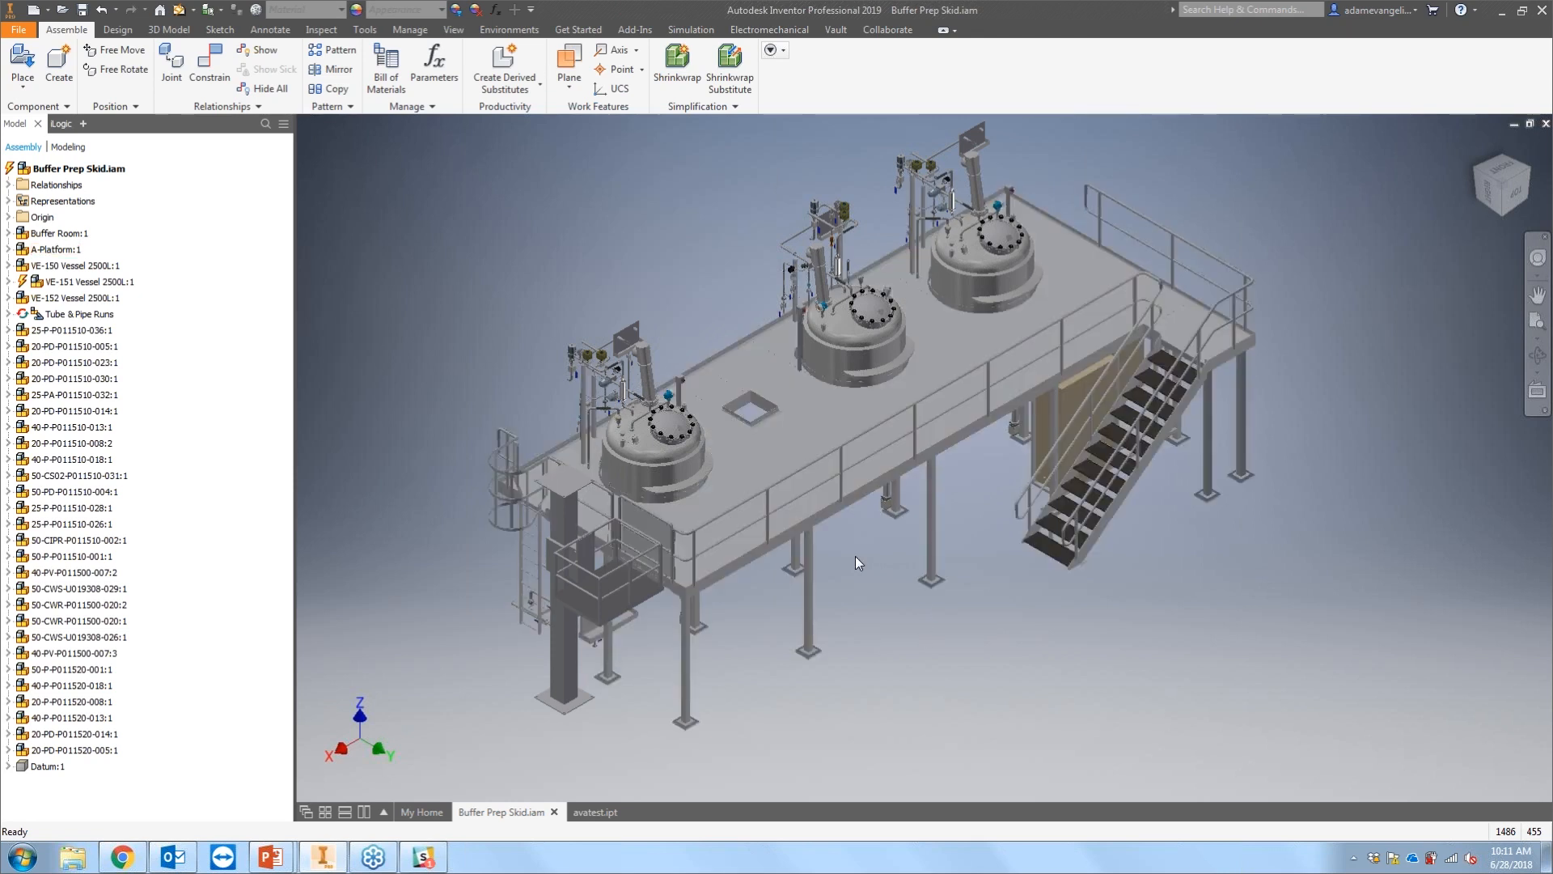
{"action": "scroll", "coordinate": [697, 442], "scroll_direction": "up", "scroll_amount": 9}
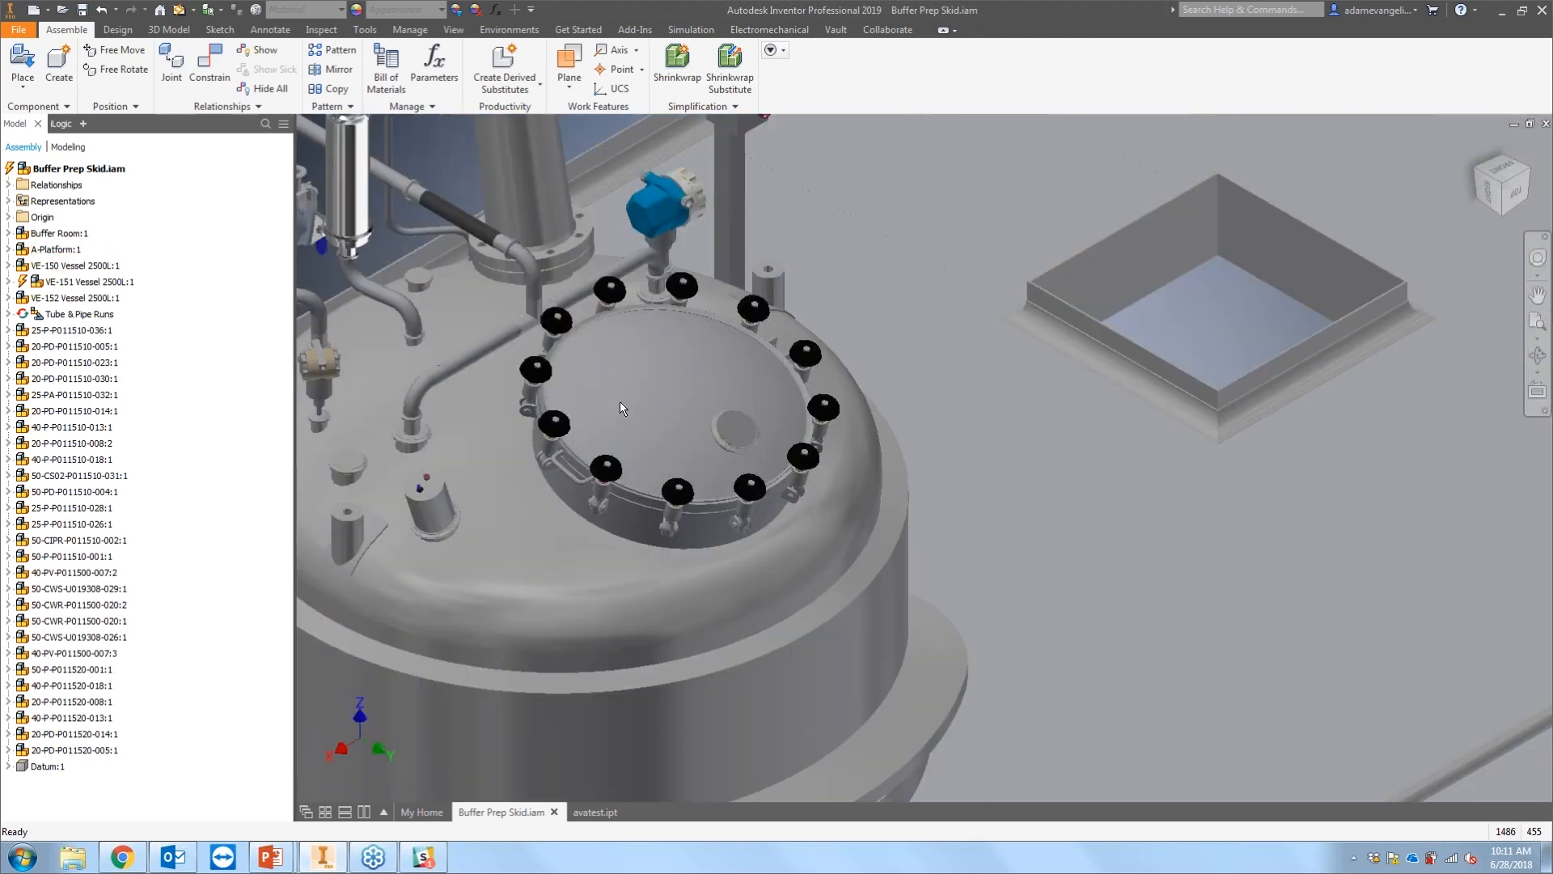
Step: Zoom in to examine the vessel lid clamps and surrounding fittings
{"action": "middle_click_drag", "start_coordinate": [619, 401], "coordinate": [675, 360]}
{"action": "scroll", "coordinate": [729, 377], "scroll_direction": "up", "scroll_amount": 6}
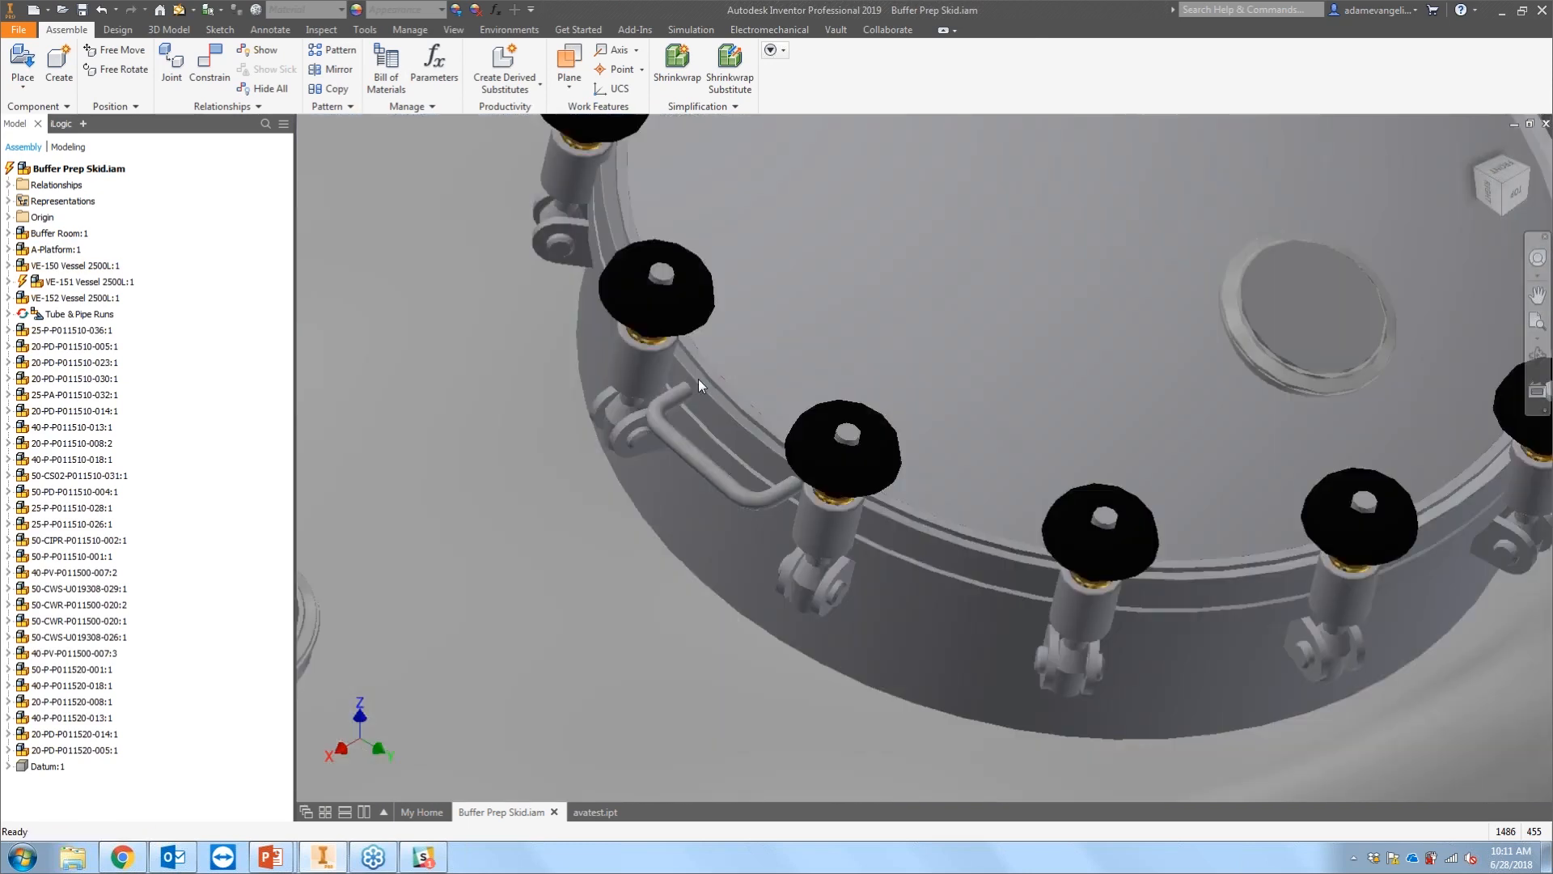
{"action": "scroll", "coordinate": [697, 379], "scroll_direction": "up", "scroll_amount": 4}
{"action": "scroll", "coordinate": [720, 439], "scroll_direction": "up", "scroll_amount": 6}
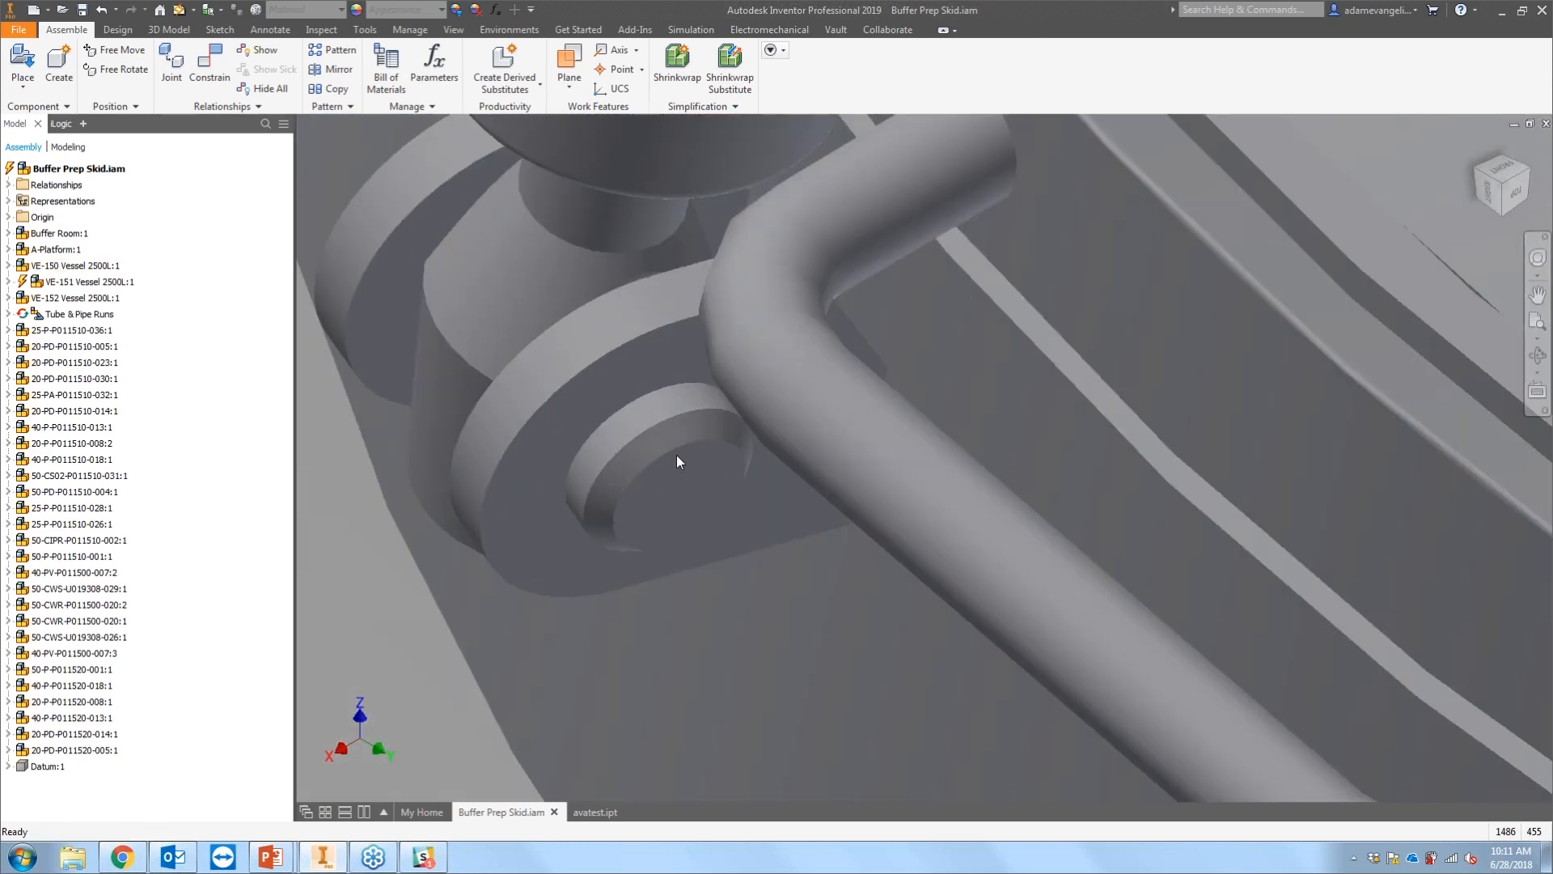
{"action": "scroll", "coordinate": [678, 450], "scroll_direction": "down", "scroll_amount": 10}
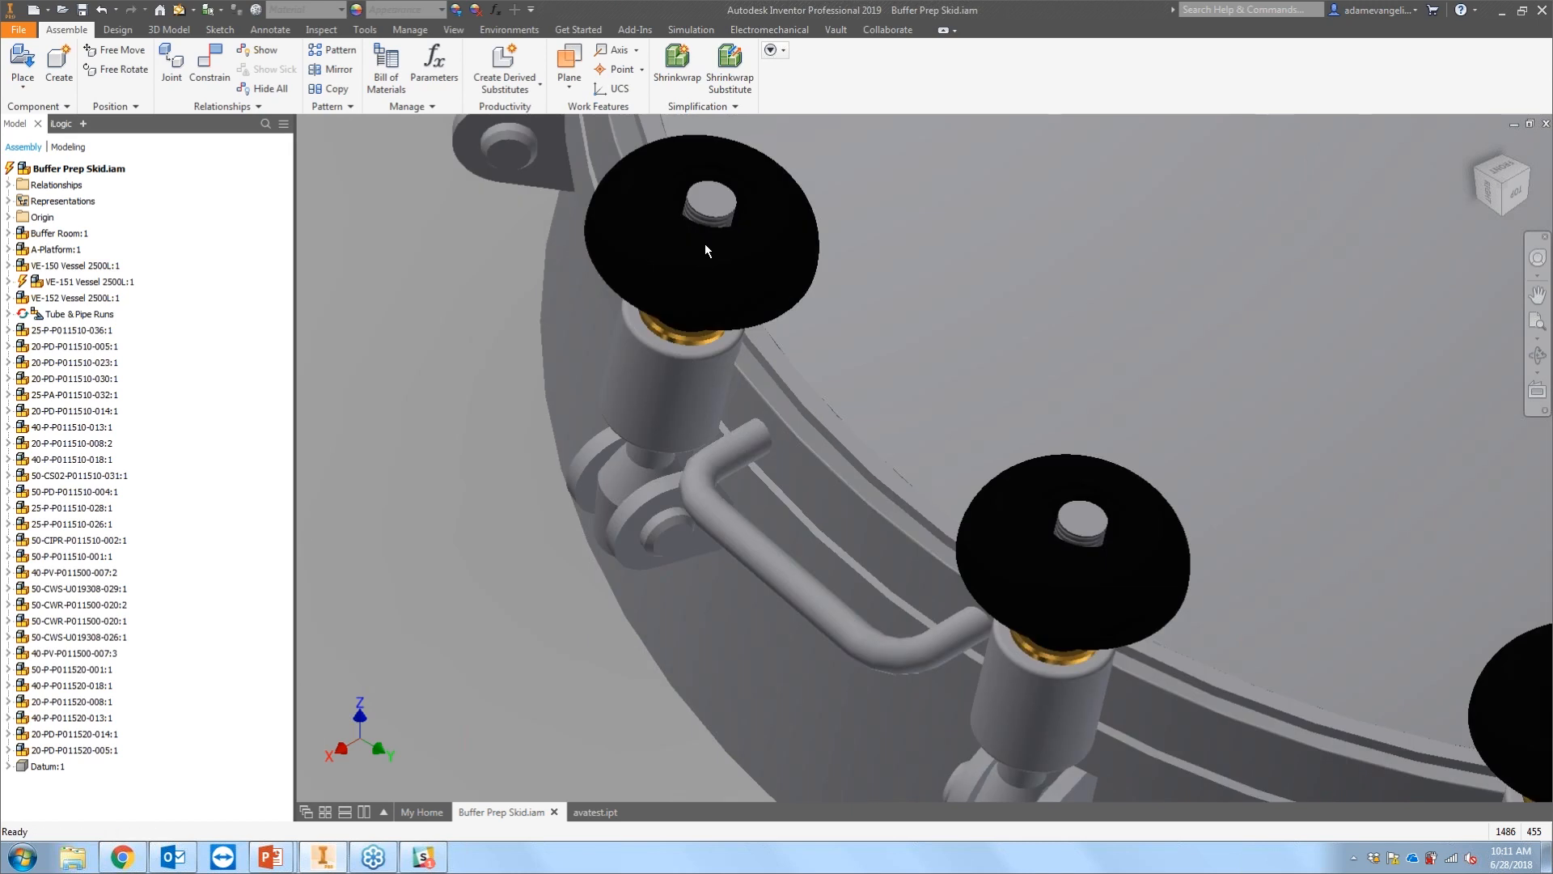
{"action": "scroll", "coordinate": [700, 241], "scroll_direction": "down", "scroll_amount": 6}
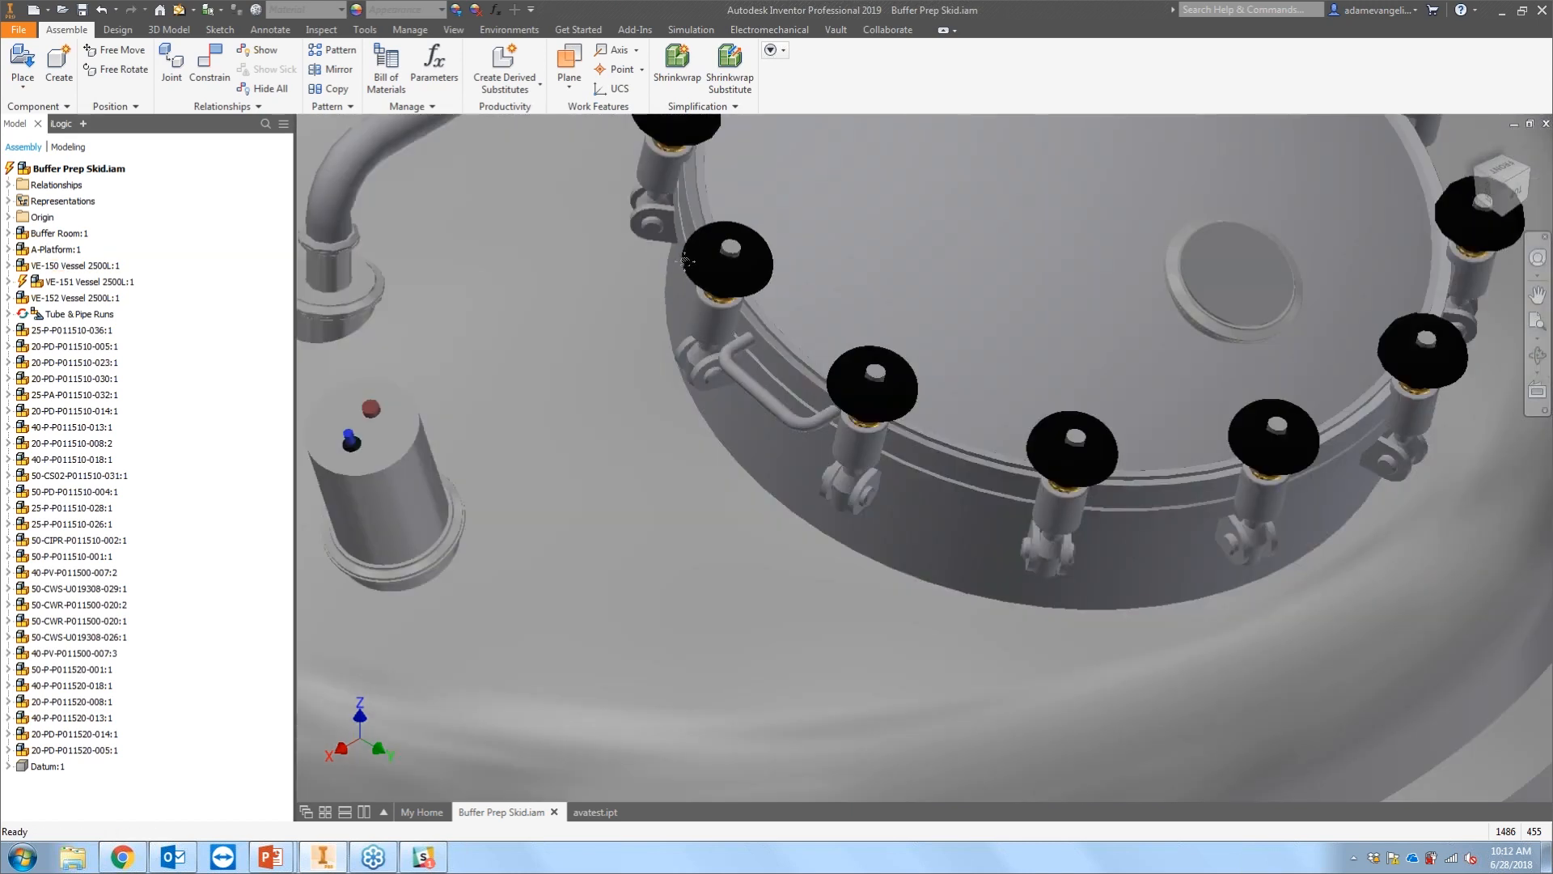
{"action": "scroll", "coordinate": [685, 260], "scroll_direction": "up", "scroll_amount": 10}
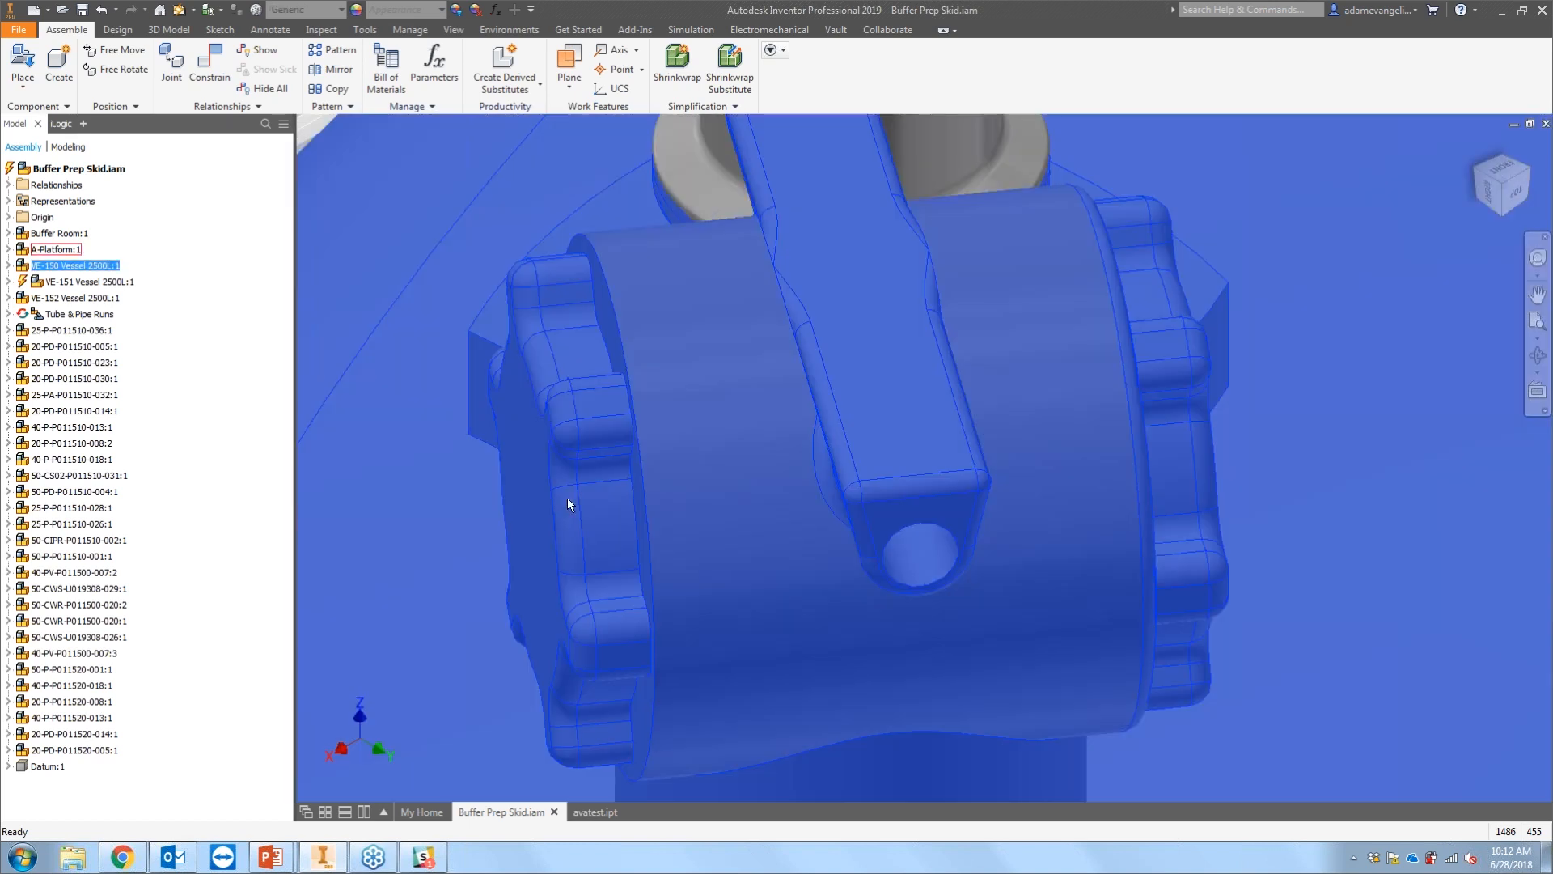
{"action": "scroll", "coordinate": [668, 440], "scroll_direction": "down", "scroll_amount": 6}
{"action": "scroll", "coordinate": [765, 398], "scroll_direction": "up", "scroll_amount": 2}
{"action": "scroll", "coordinate": [766, 370], "scroll_direction": "up", "scroll_amount": 2}
{"action": "scroll", "coordinate": [761, 347], "scroll_direction": "down", "scroll_amount": 8}
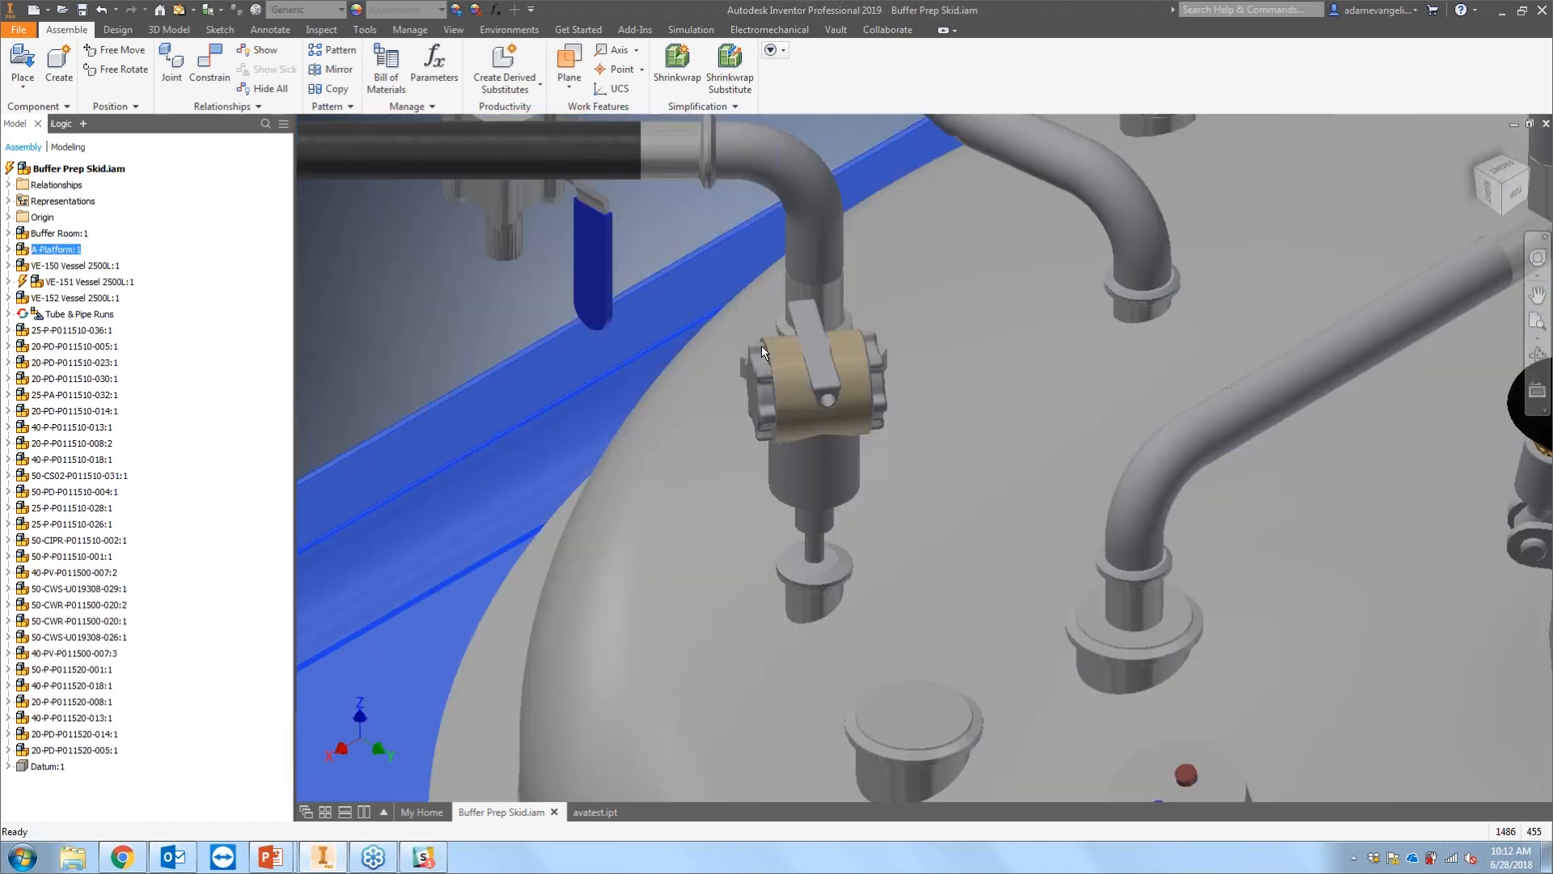
{"action": "scroll", "coordinate": [761, 471], "scroll_direction": "down", "scroll_amount": 8}
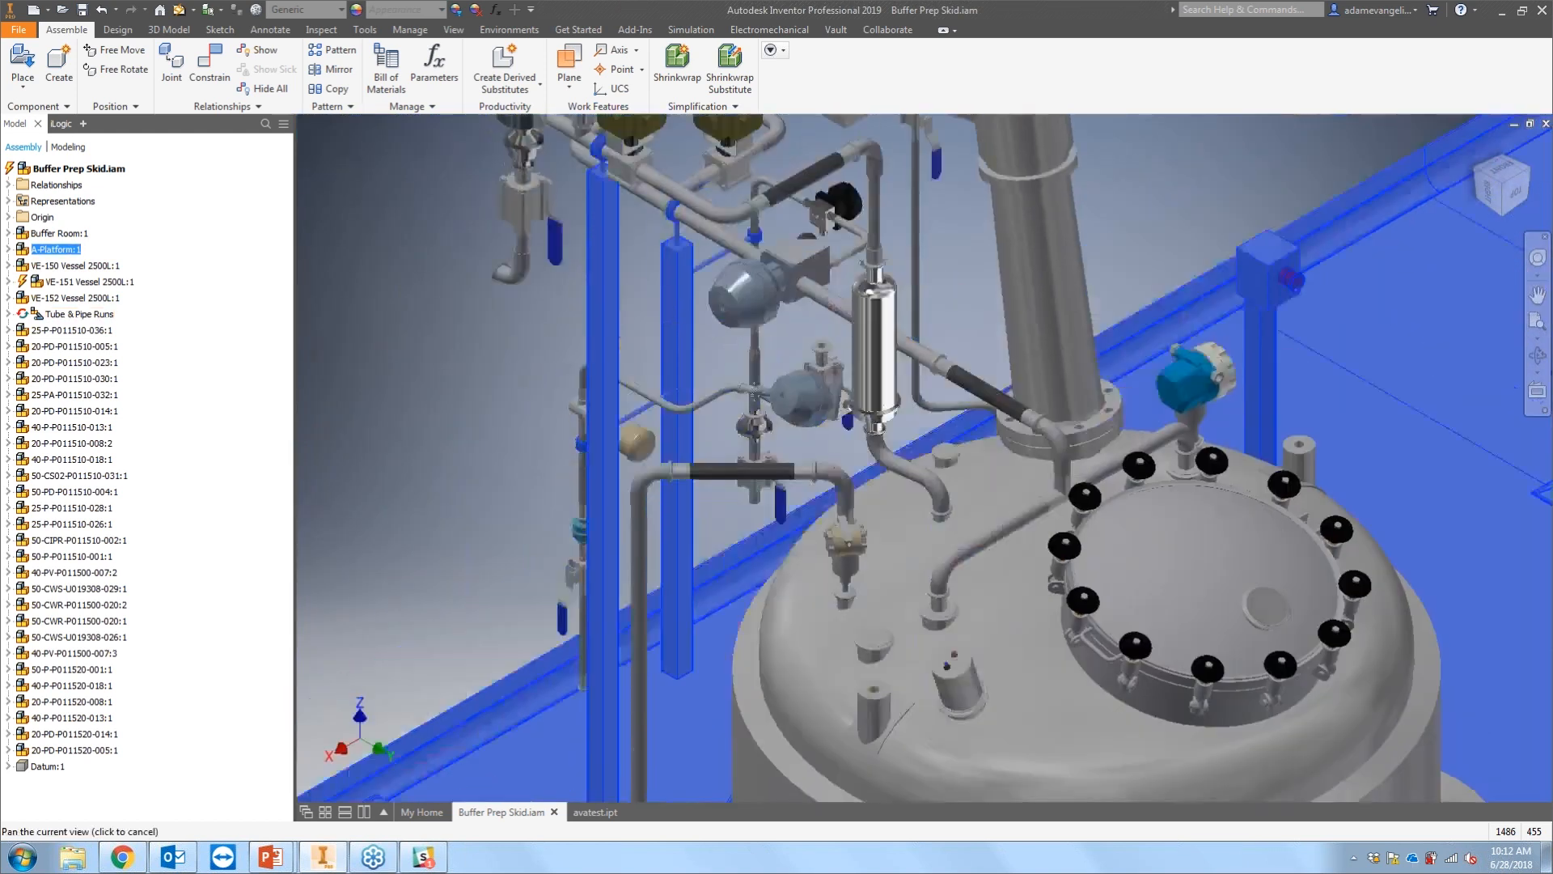
{"action": "scroll", "coordinate": [759, 371], "scroll_direction": "down", "scroll_amount": 5}
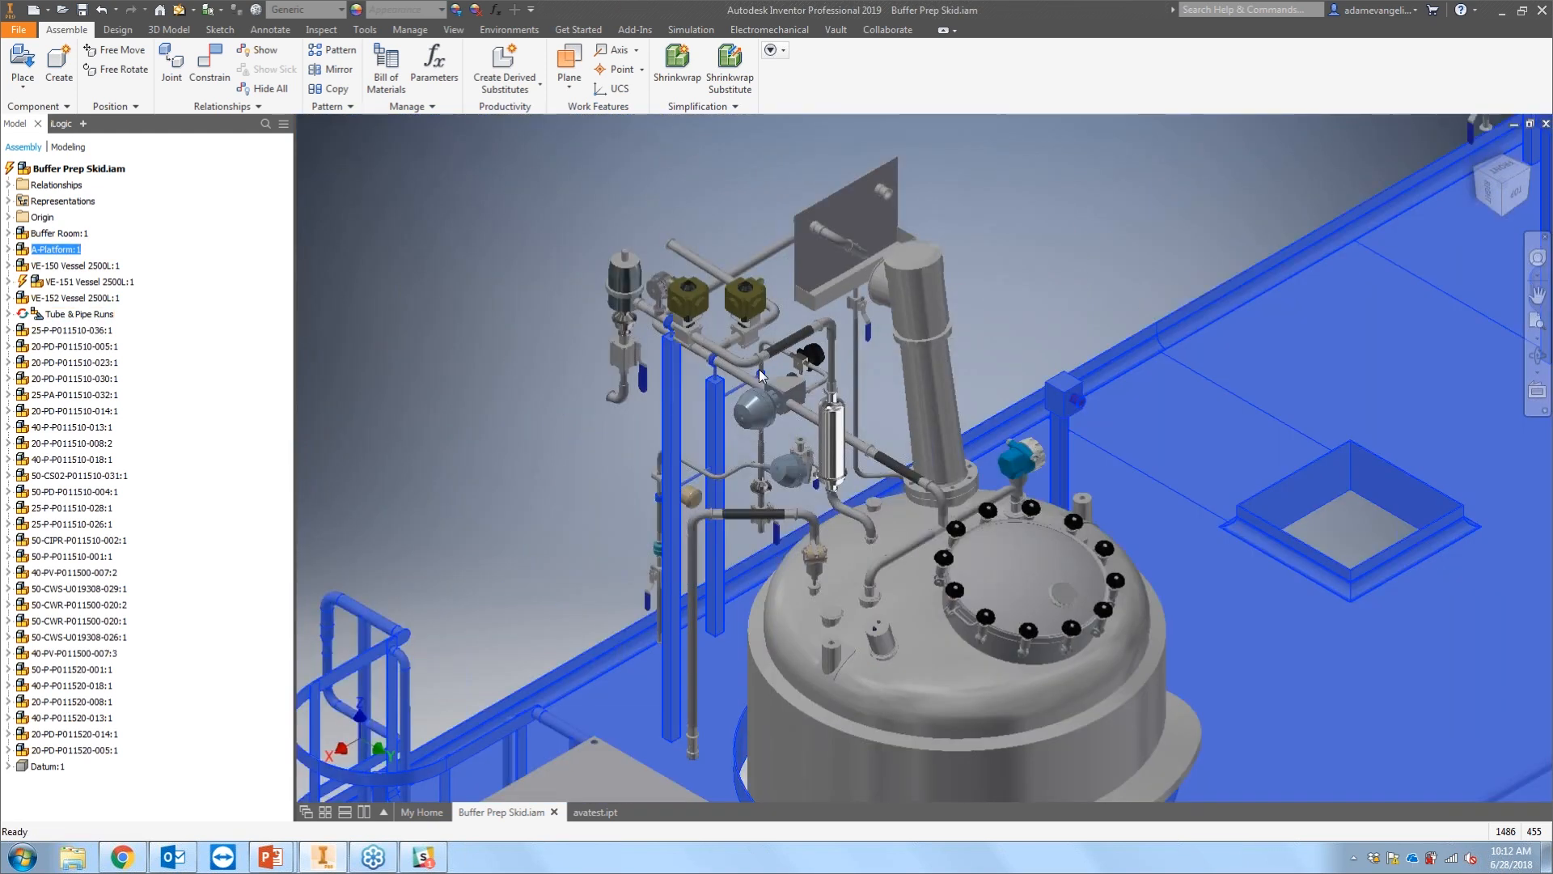
Step: Zoom in to examine the valves and instruments on the vessel piping, then return to the full skid
{"action": "scroll", "coordinate": [683, 314], "scroll_direction": "up", "scroll_amount": 12}
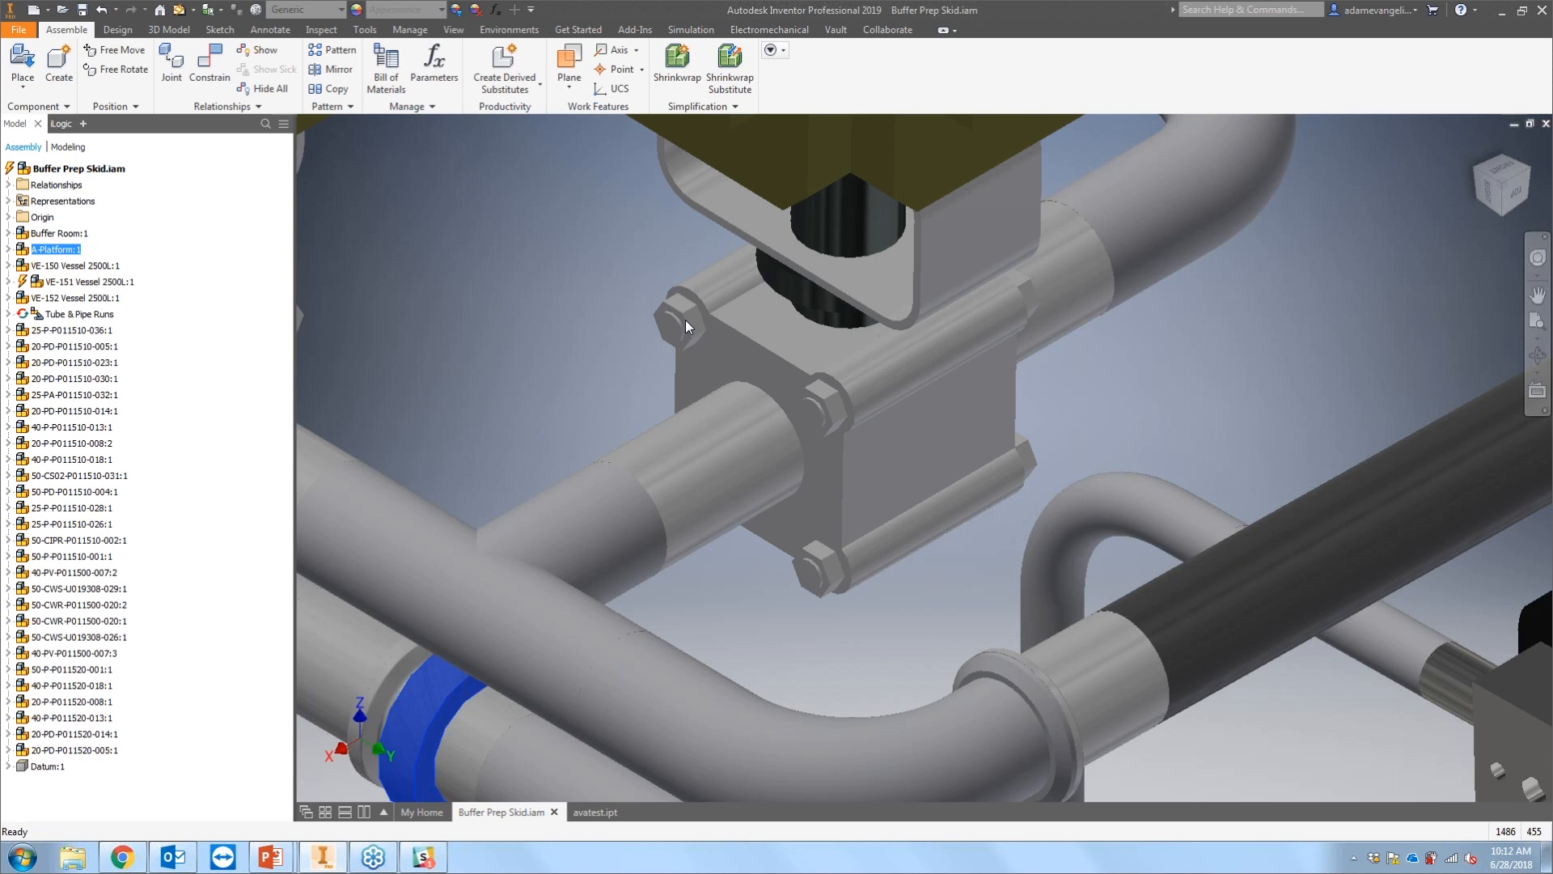
{"action": "scroll", "coordinate": [971, 361], "scroll_direction": "down", "scroll_amount": 6}
{"action": "scroll", "coordinate": [905, 298], "scroll_direction": "up", "scroll_amount": 7}
{"action": "scroll", "coordinate": [905, 297], "scroll_direction": "down", "scroll_amount": 4}
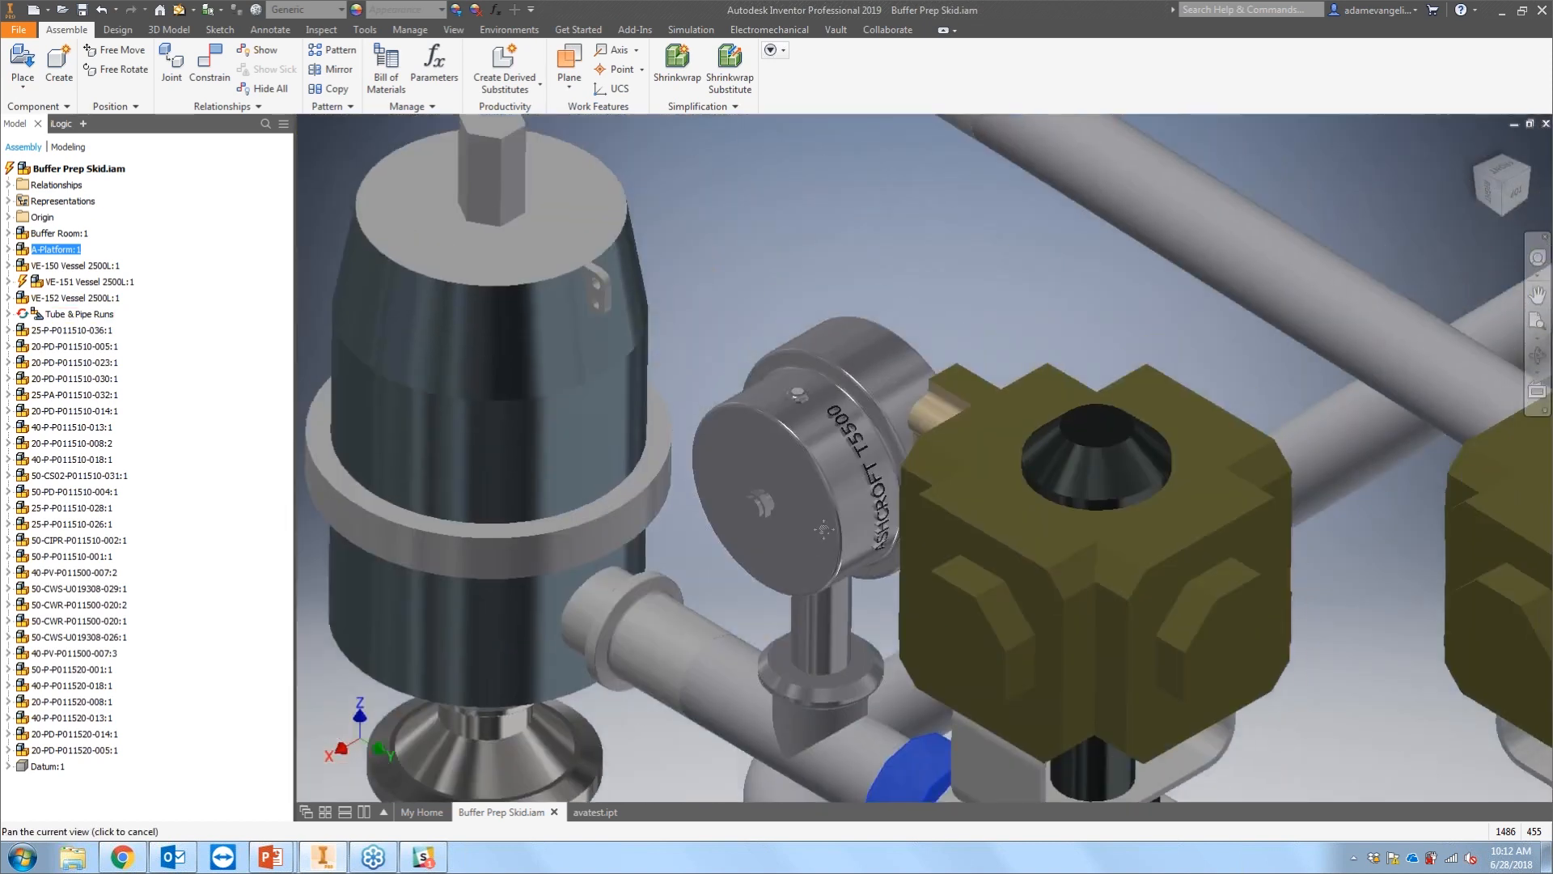
{"action": "scroll", "coordinate": [872, 479], "scroll_direction": "up", "scroll_amount": 8}
{"action": "scroll", "coordinate": [782, 416], "scroll_direction": "down", "scroll_amount": 5}
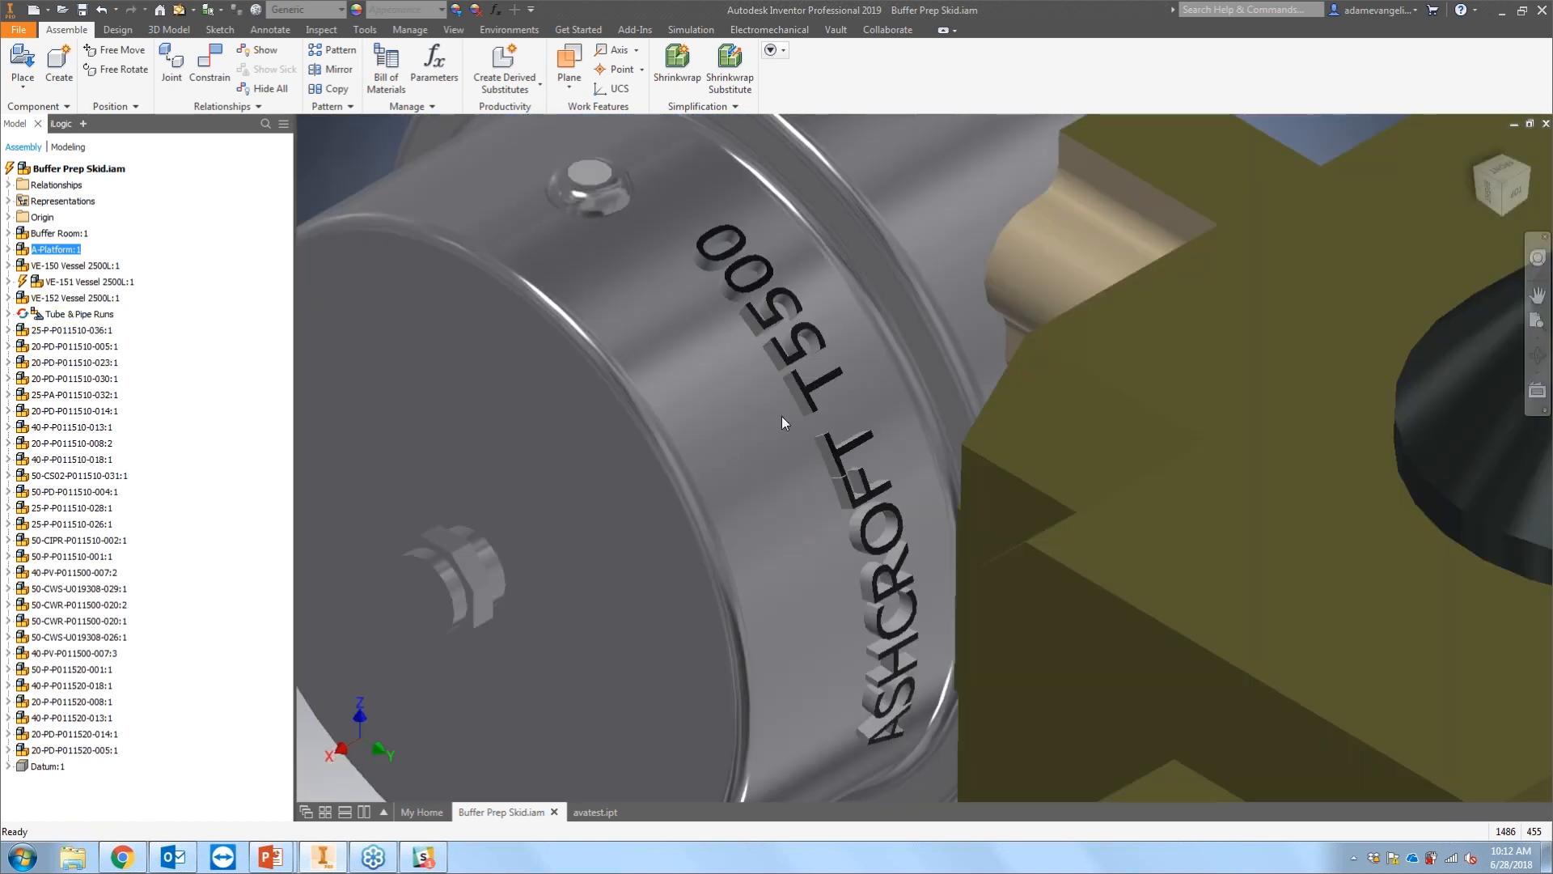
{"action": "scroll", "coordinate": [594, 324], "scroll_direction": "up", "scroll_amount": 8}
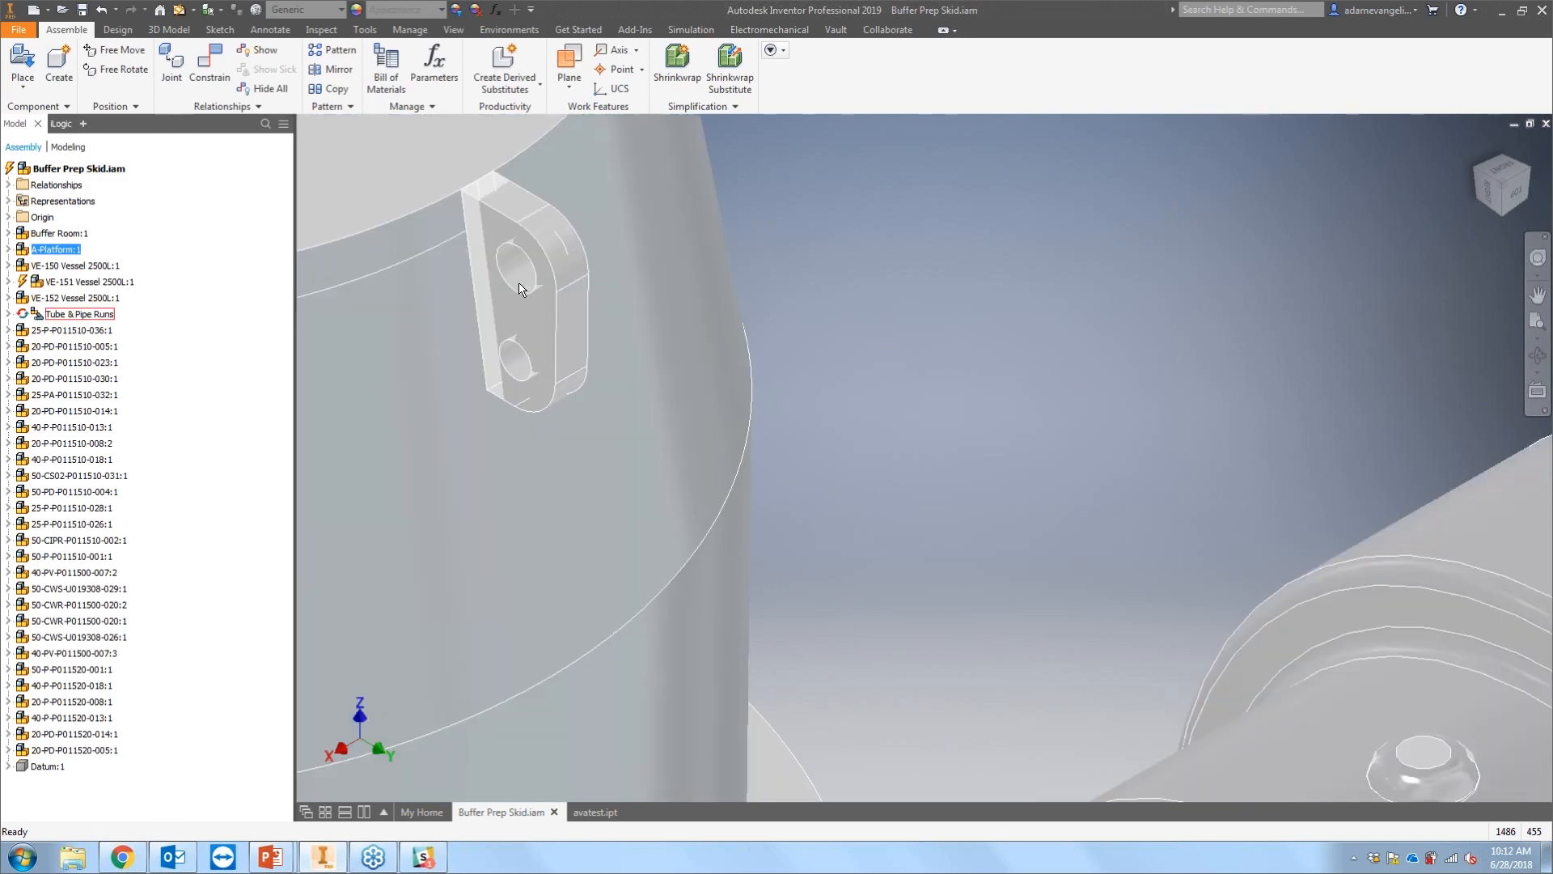
{"action": "scroll", "coordinate": [755, 474], "scroll_direction": "down", "scroll_amount": 6}
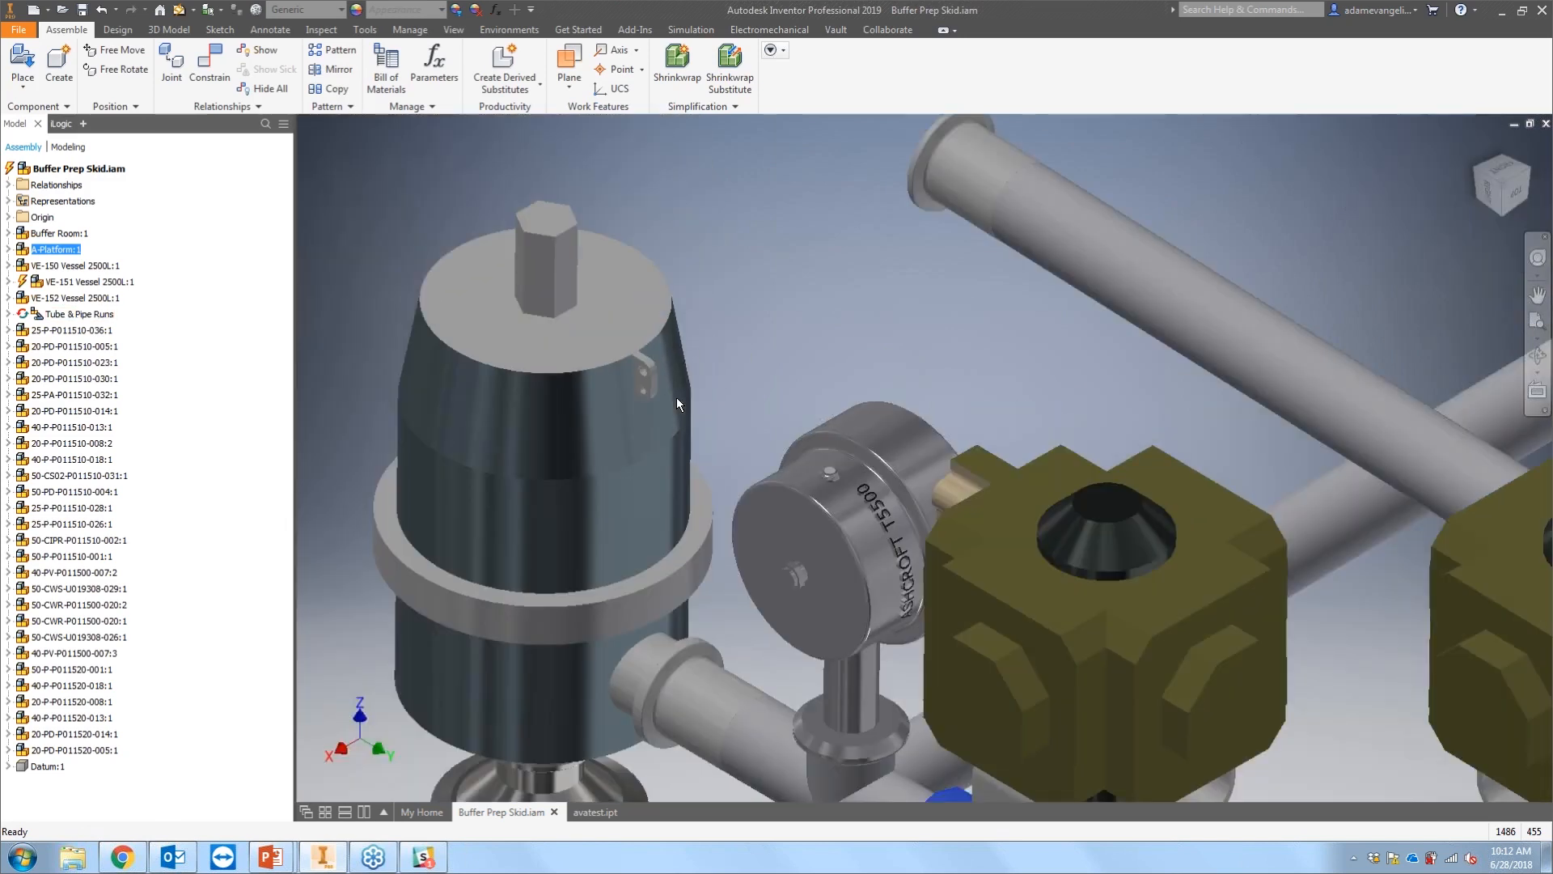
{"action": "scroll", "coordinate": [754, 474], "scroll_direction": "down", "scroll_amount": 6}
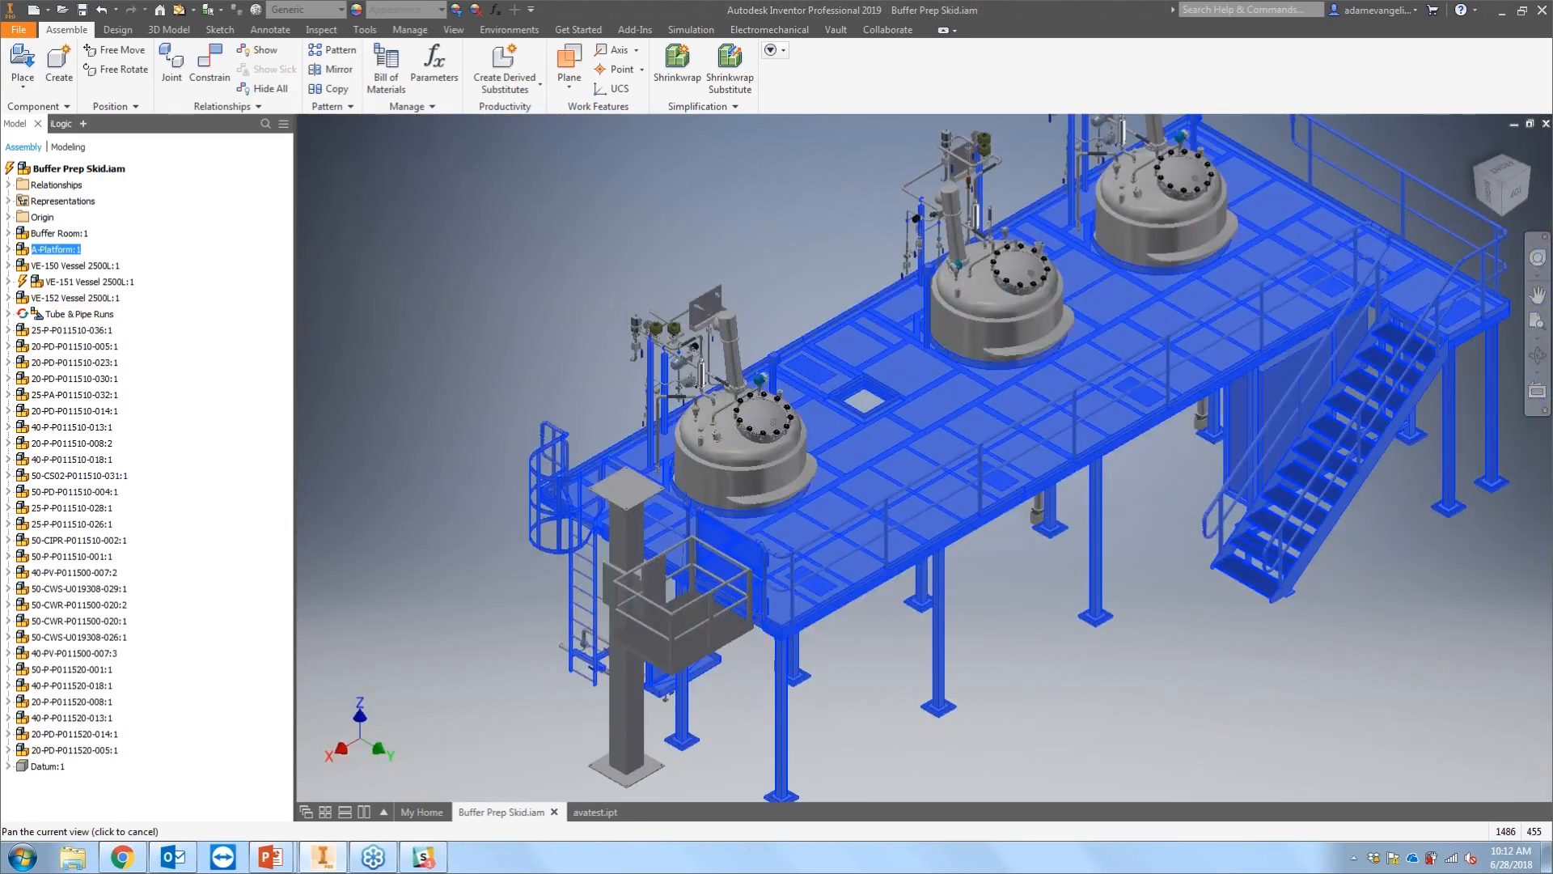
{"action": "key", "text": "Escape"}
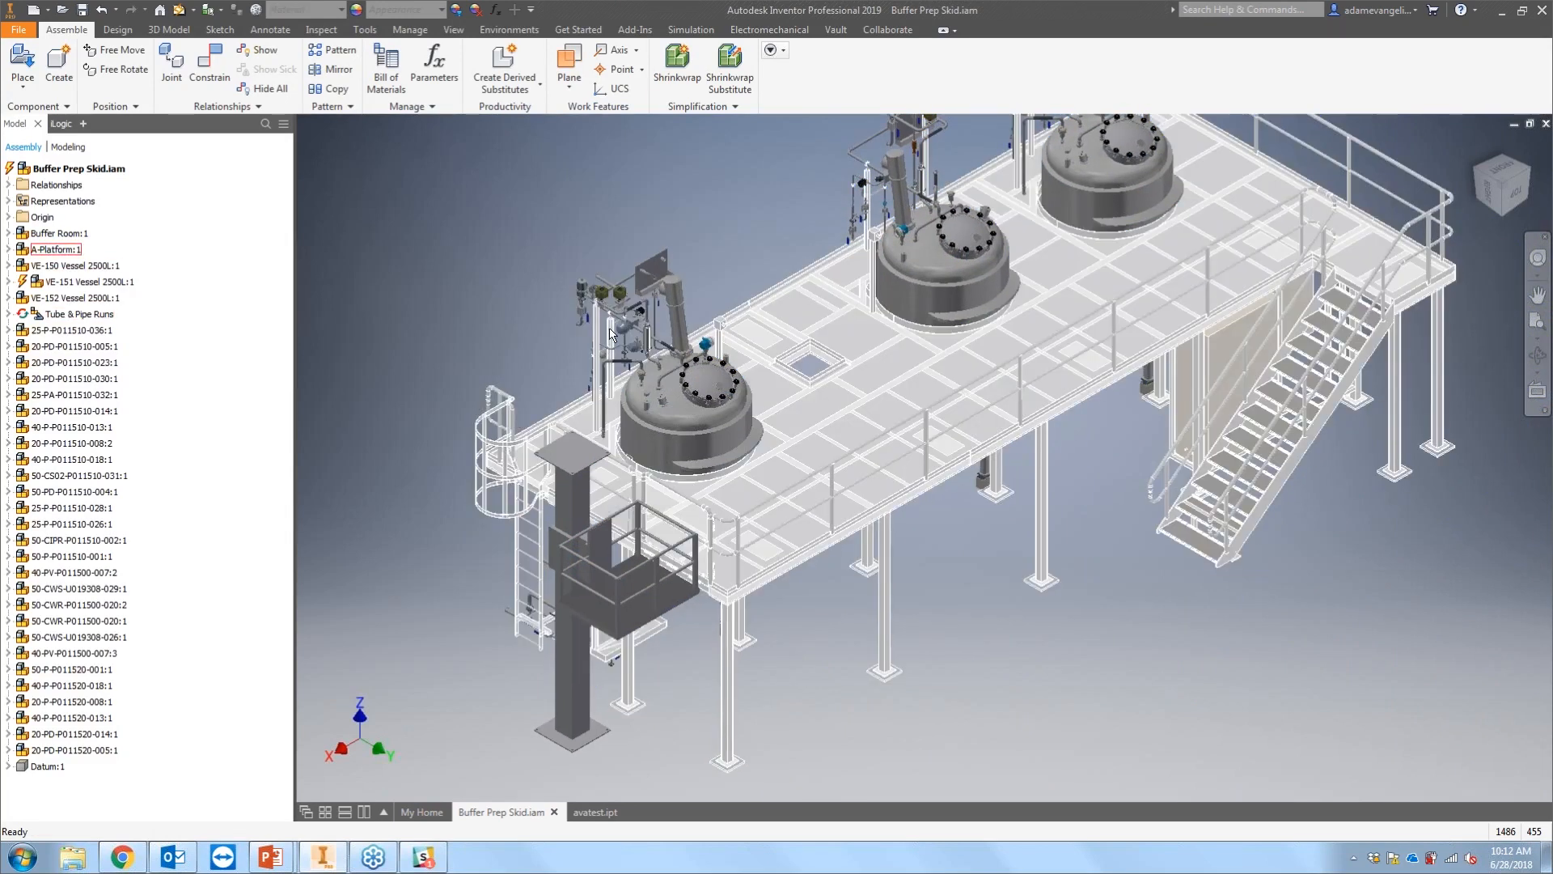
{"action": "middle_click_drag", "start_coordinate": [957, 628], "coordinate": [872, 652]}
{"action": "scroll", "coordinate": [872, 652], "scroll_direction": "down", "scroll_amount": 1}
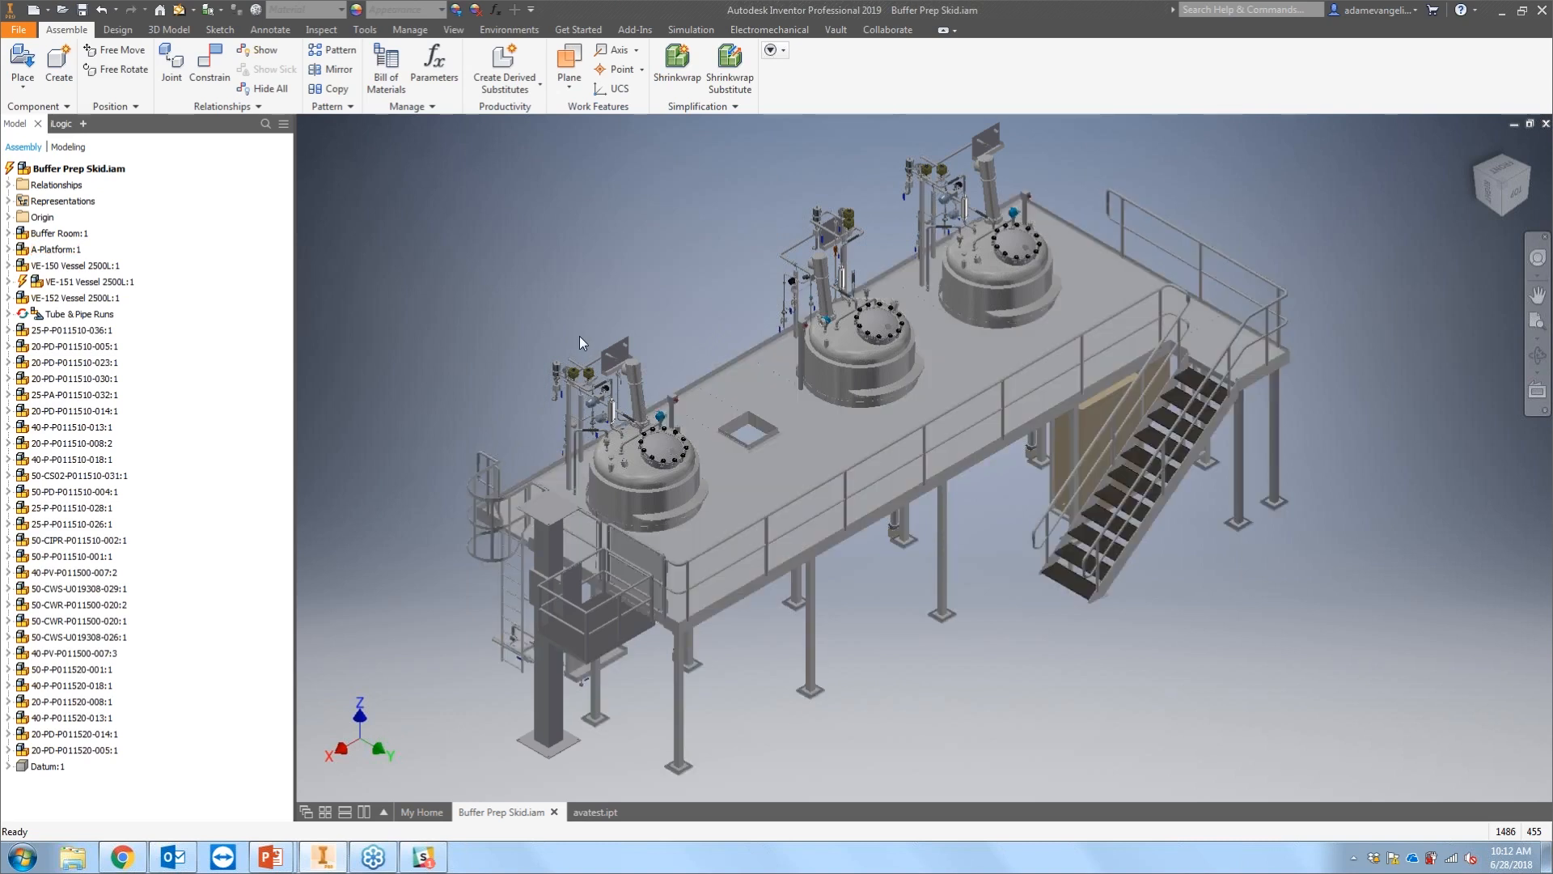
Step: Select the first vessel on the platform and zoom in to examine it
{"action": "left_click", "coordinate": [641, 491]}
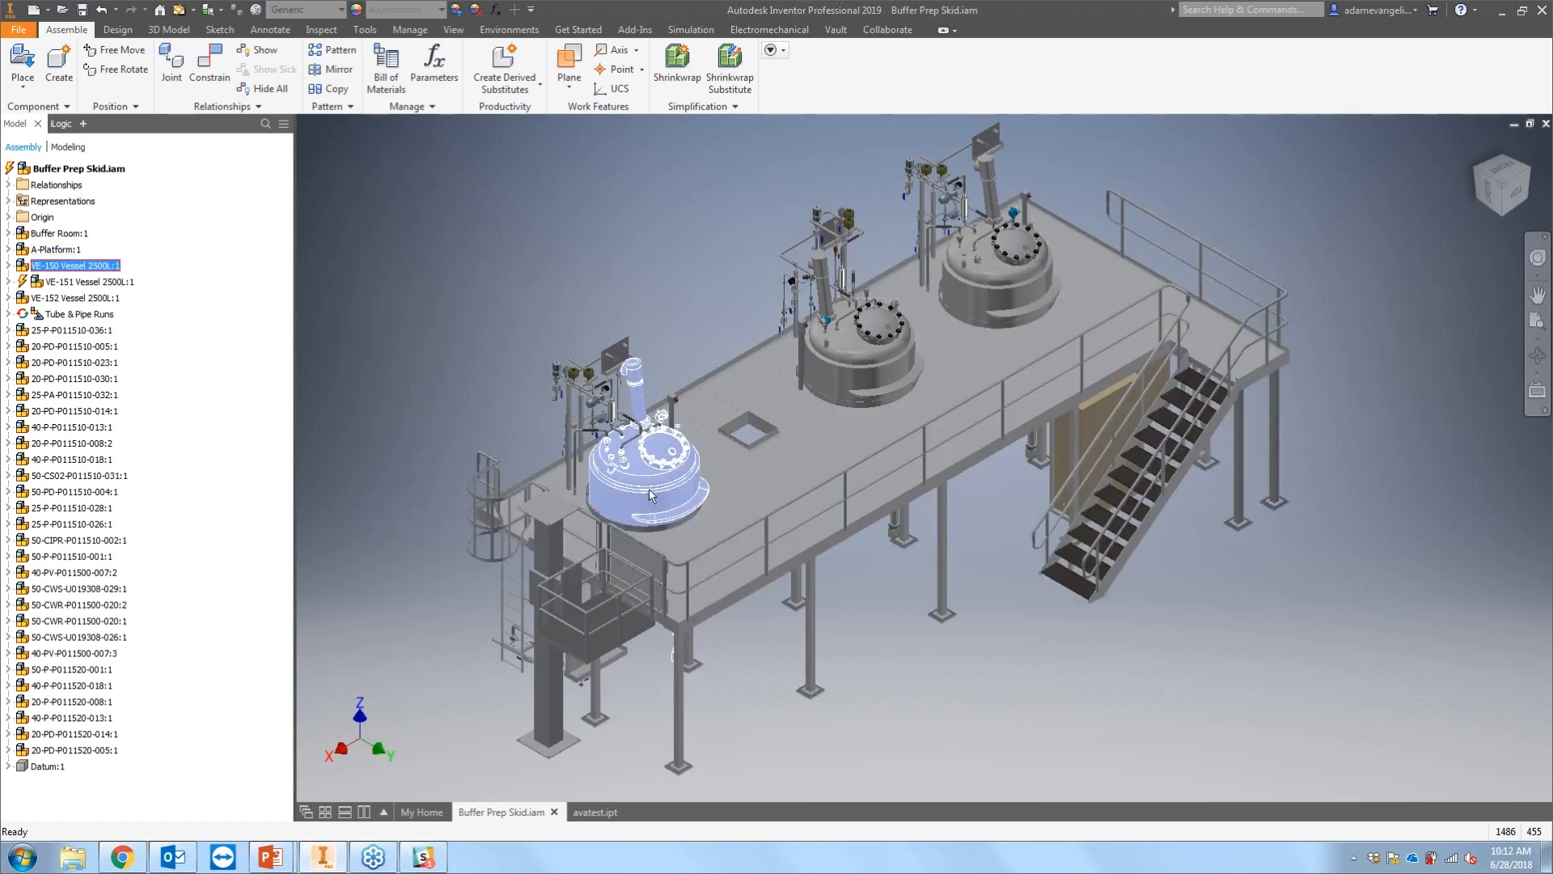
{"action": "scroll", "coordinate": [612, 494], "scroll_direction": "down", "scroll_amount": 5}
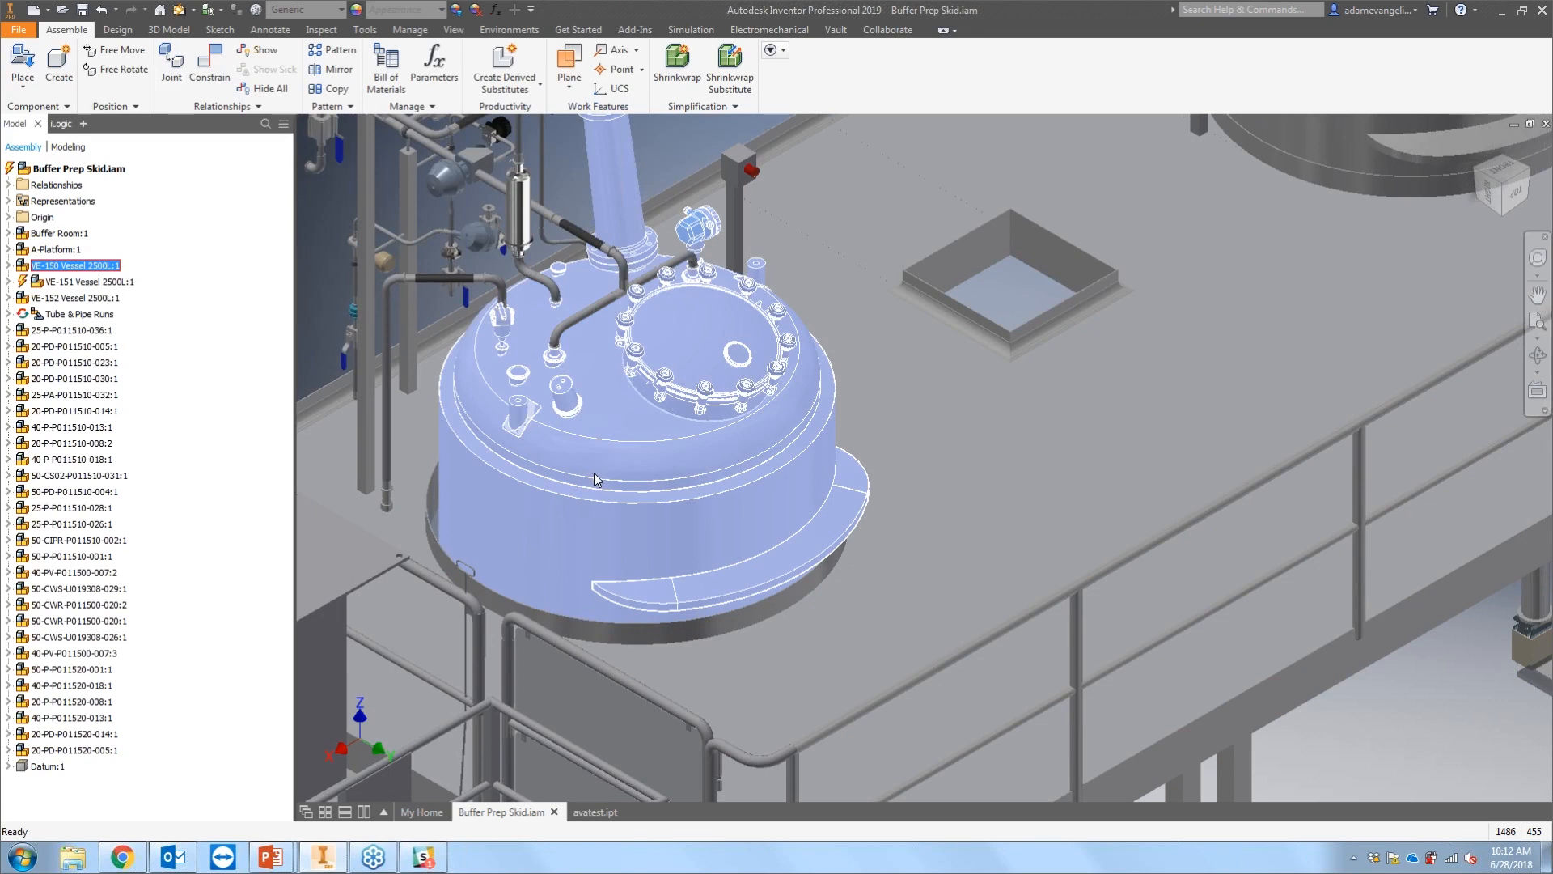
{"action": "mouse_move", "coordinate": [594, 473]}
{"action": "scroll", "coordinate": [623, 521], "scroll_direction": "down", "scroll_amount": 10}
{"action": "left_click", "coordinate": [487, 430]}
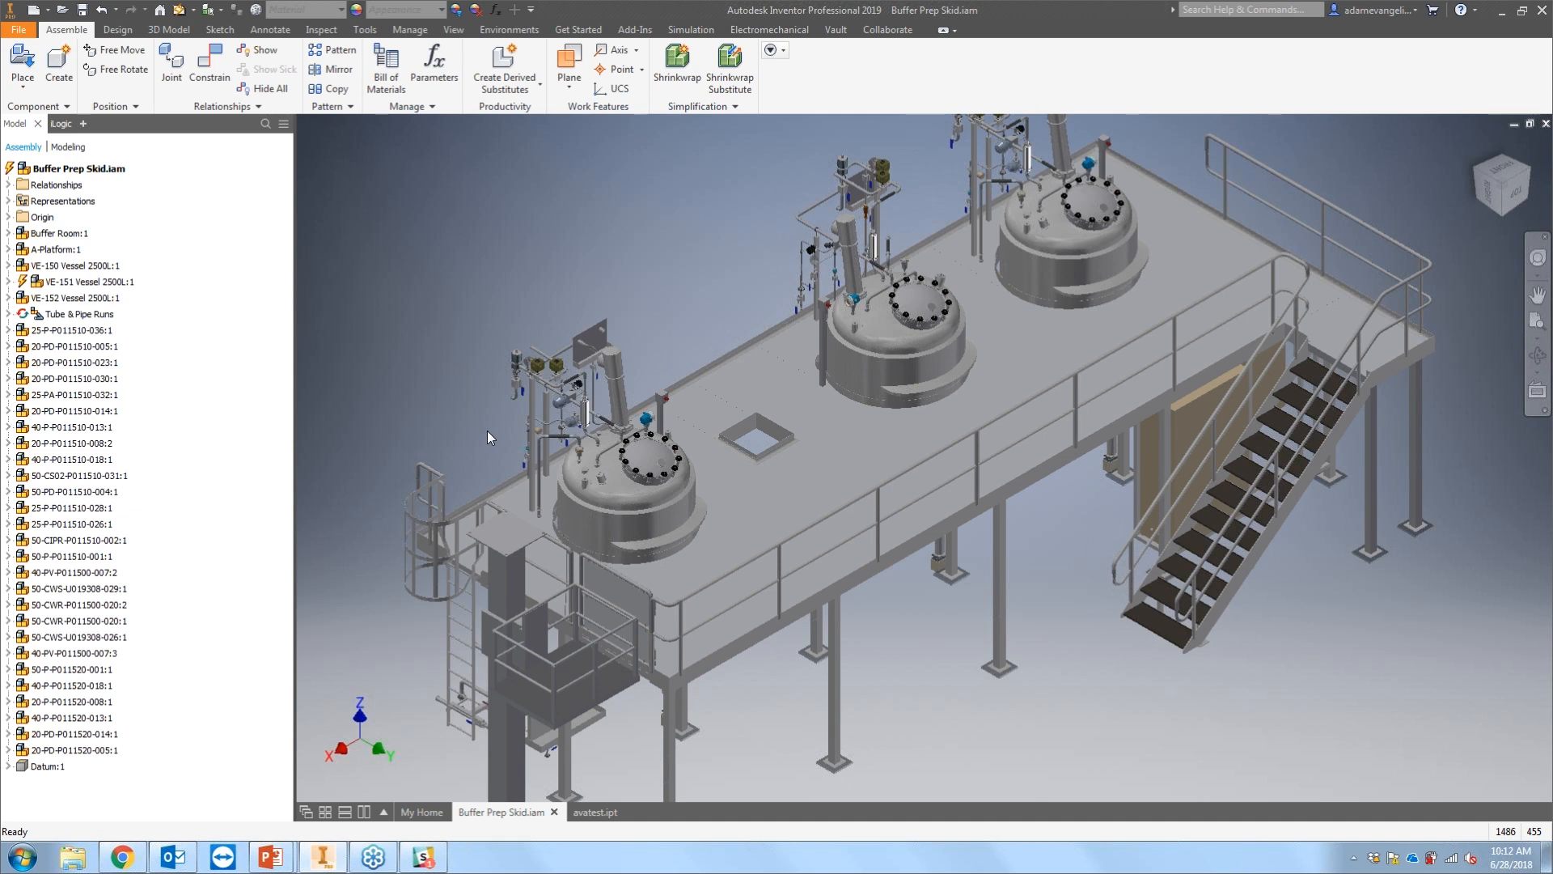
{"action": "scroll", "coordinate": [487, 430], "scroll_direction": "down", "scroll_amount": 4}
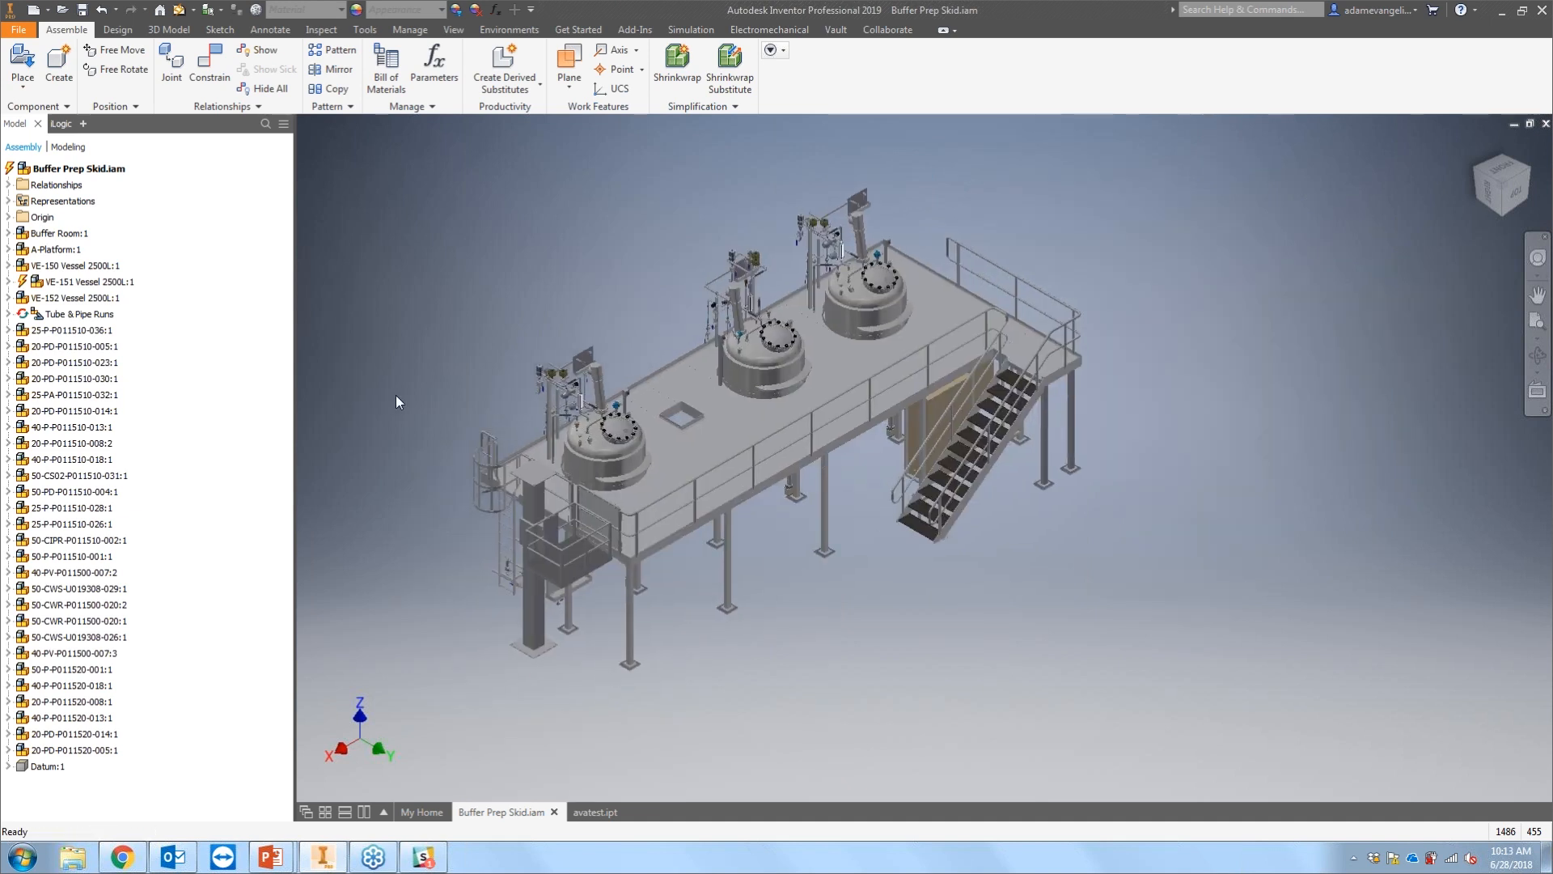
Step: Open the VE-150 Vessel 2500L subassembly in its own window
{"action": "left_click", "coordinate": [74, 265]}
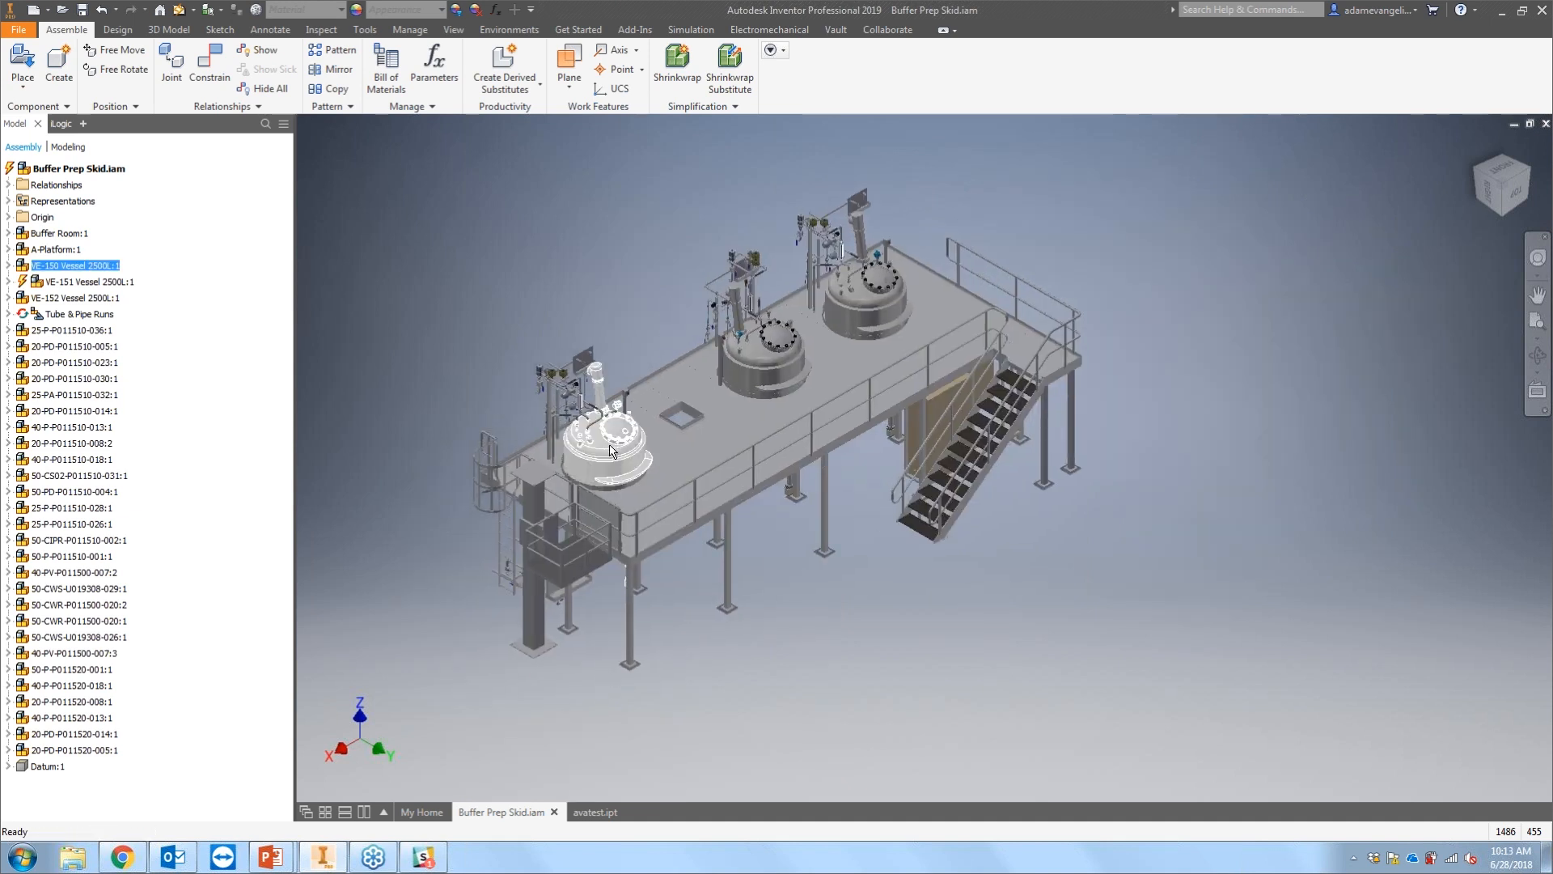
{"action": "right_click", "coordinate": [73, 265]}
{"action": "left_click", "coordinate": [121, 278]}
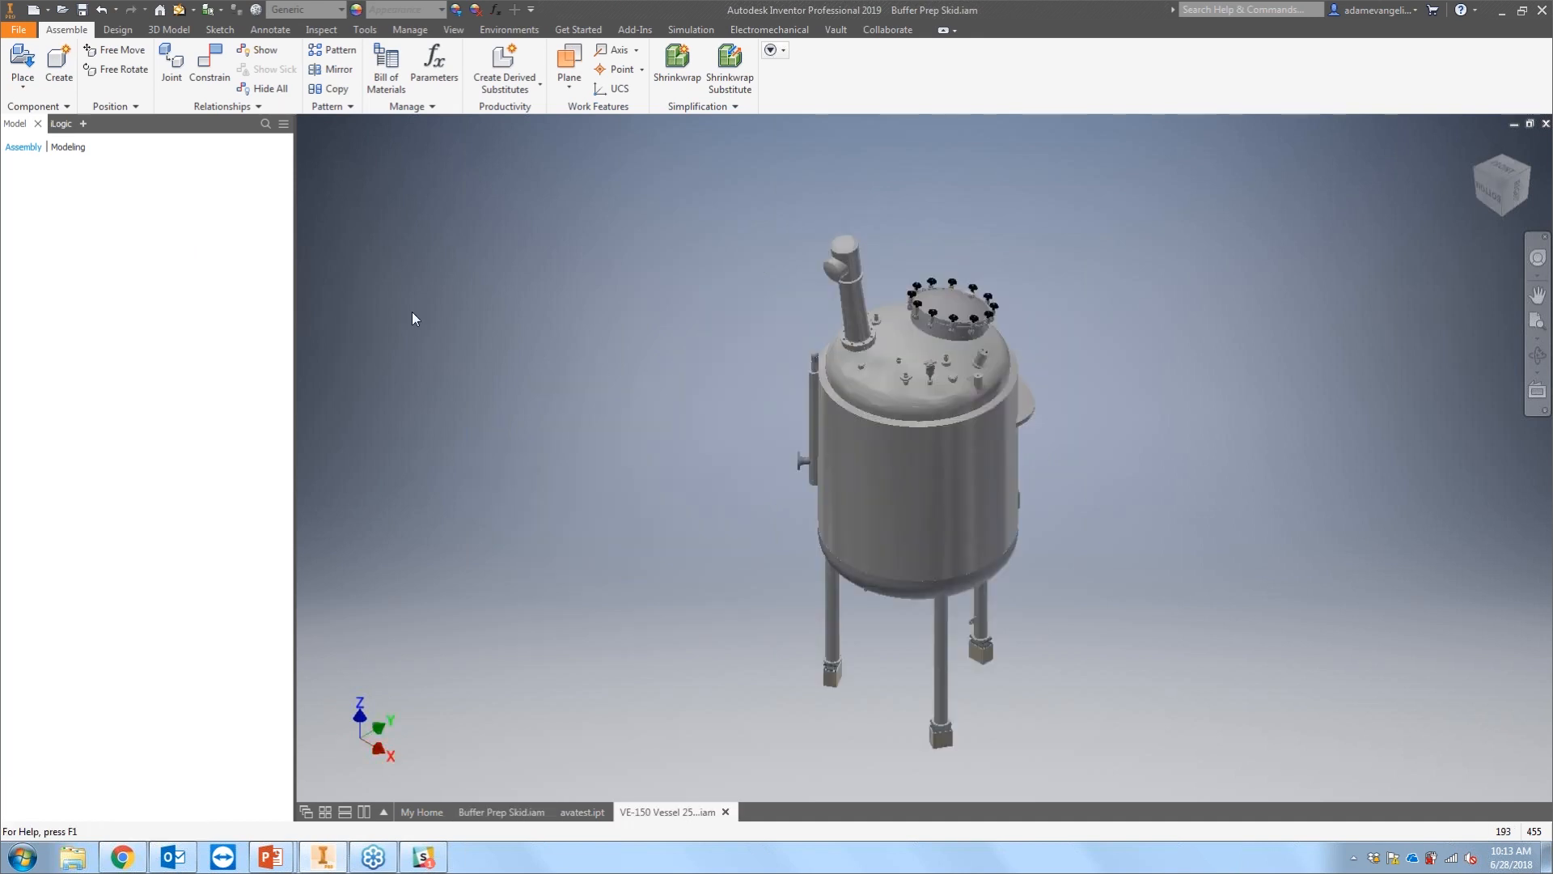
Step: Start the Shrinkwrap command on the vessel assembly
{"action": "scroll", "coordinate": [1036, 490], "scroll_direction": "up", "scroll_amount": 1}
{"action": "middle_click_drag", "start_coordinate": [1036, 490], "coordinate": [1042, 450]}
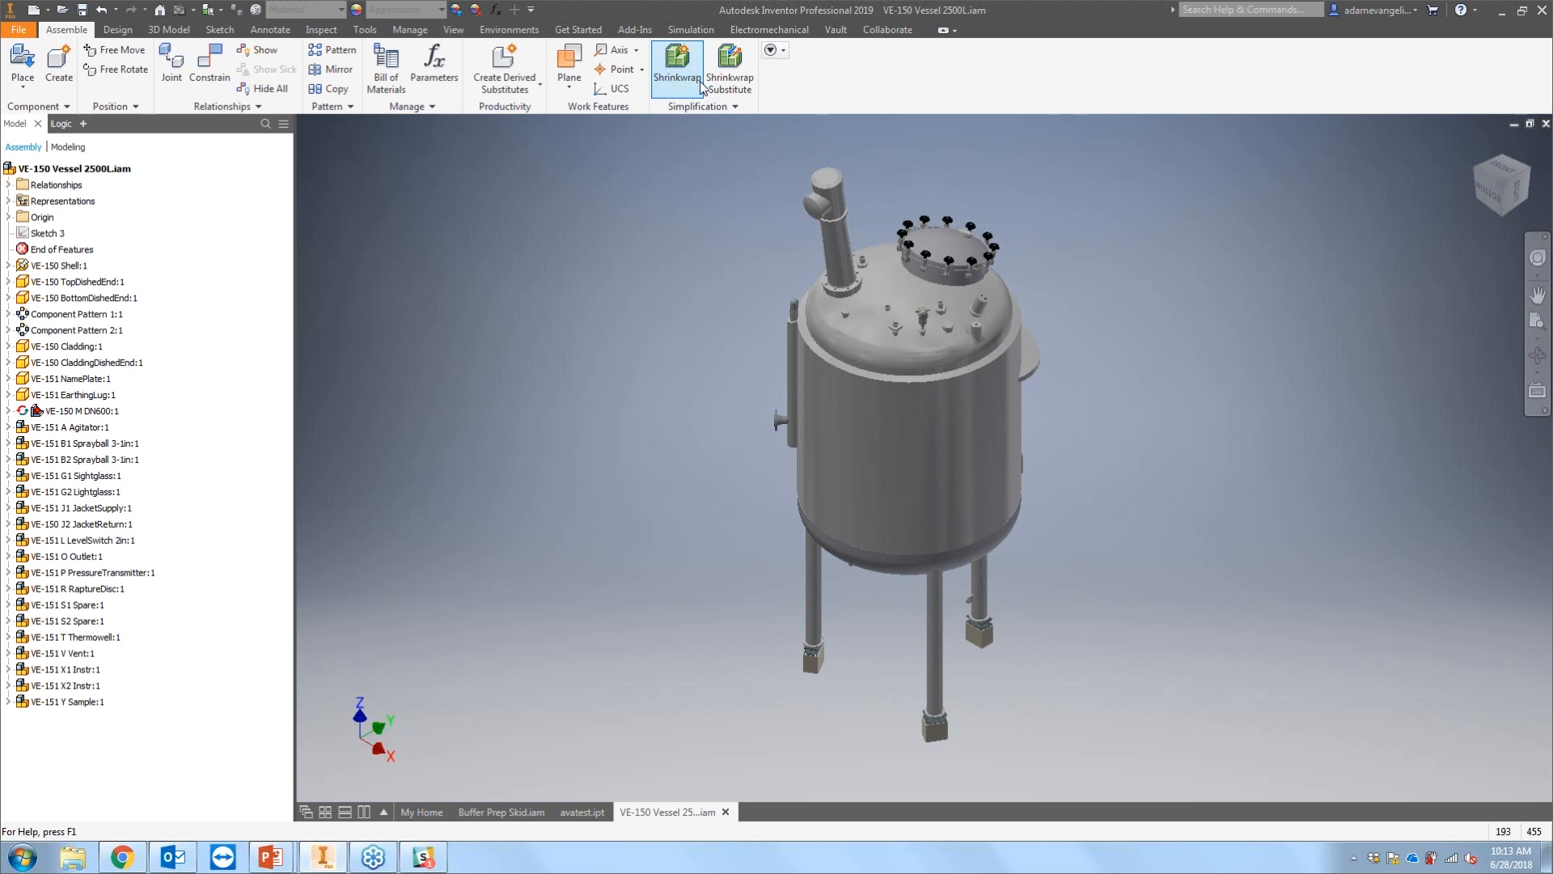
{"action": "left_click", "coordinate": [785, 53]}
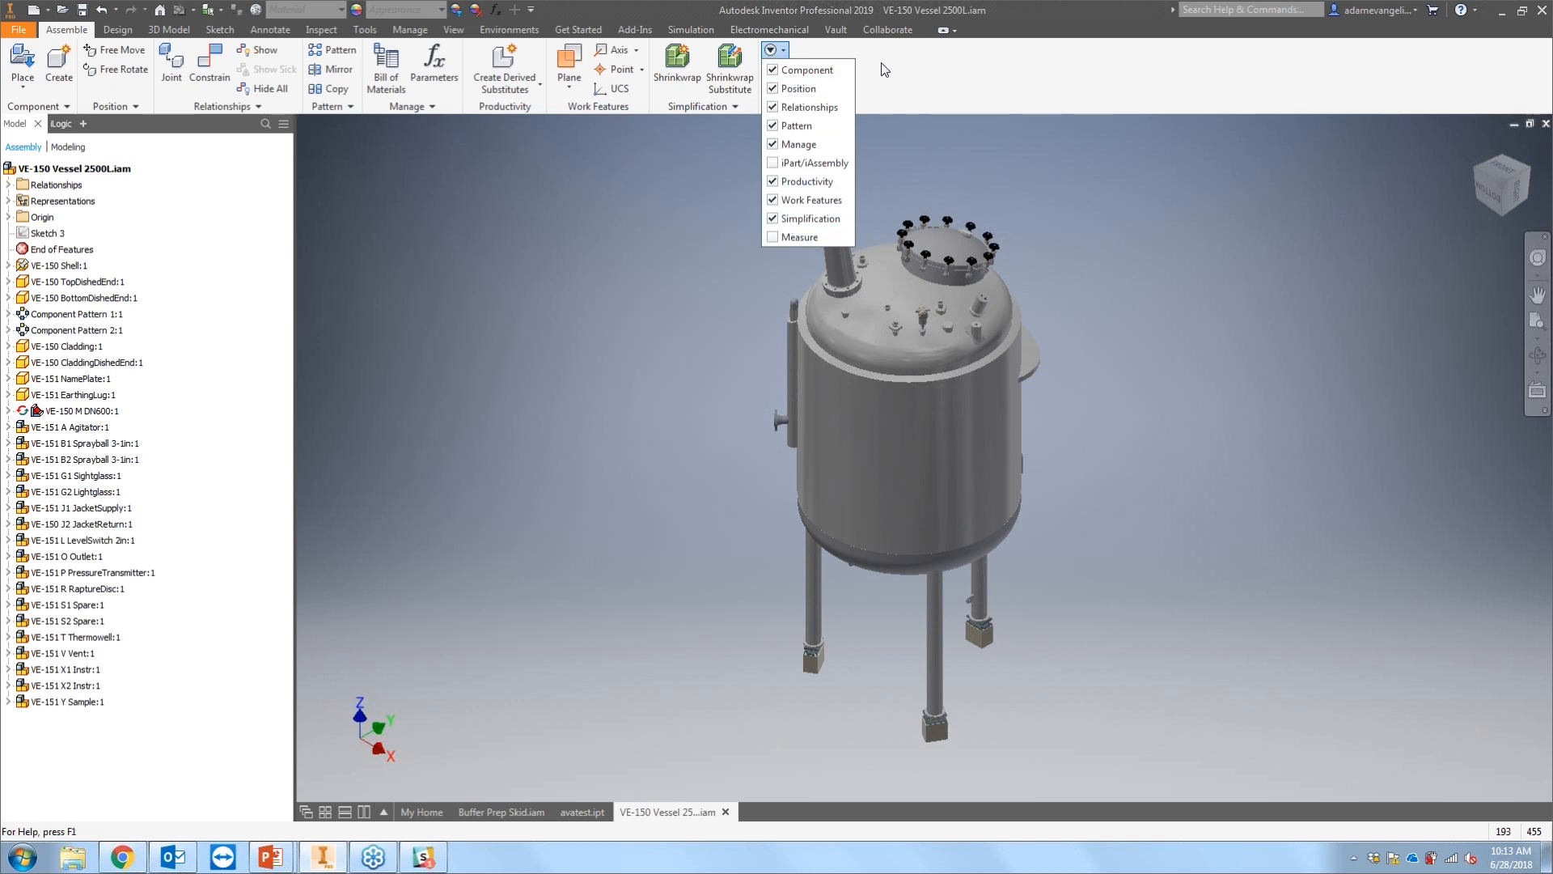
{"action": "left_click", "coordinate": [737, 202]}
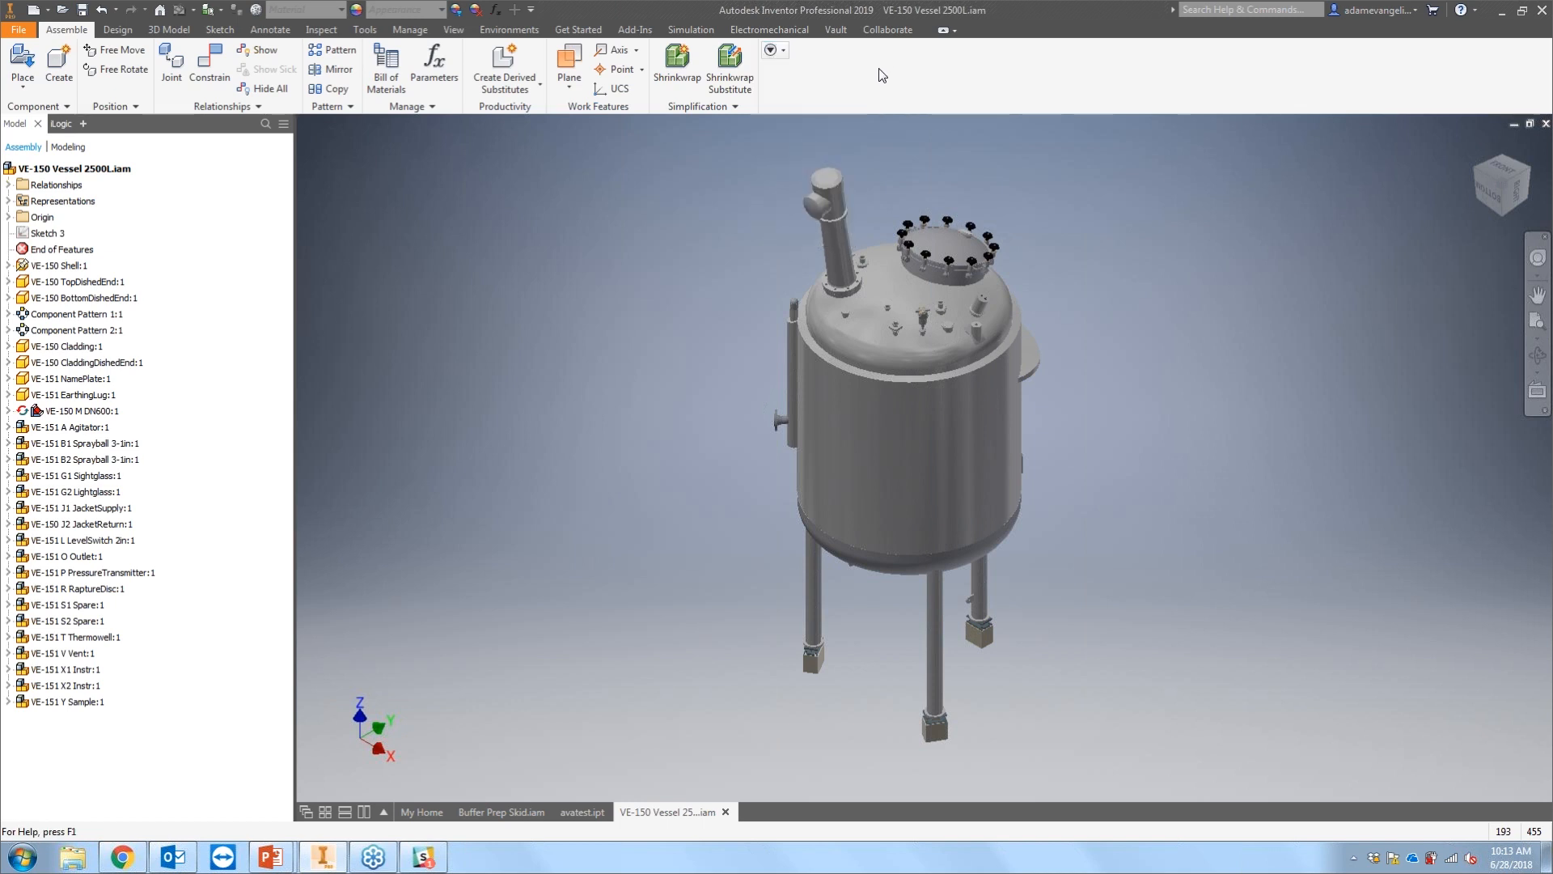
{"action": "left_click", "coordinate": [681, 64]}
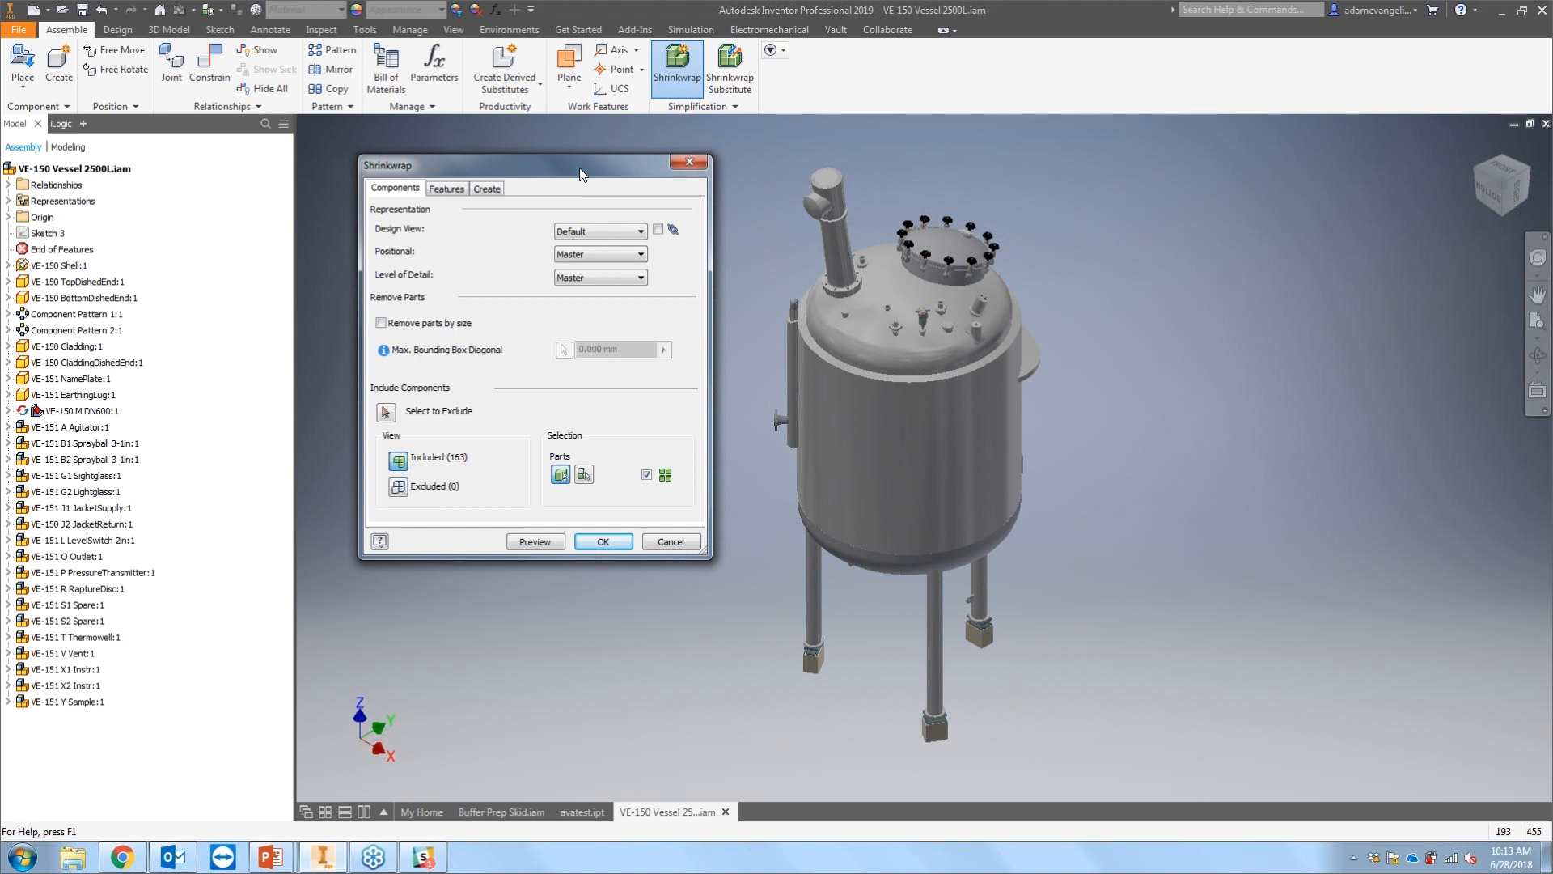
Step: Set the Shrinkwrap Level of Detail to All Content Center Suppressed
{"action": "left_click_drag", "start_coordinate": [579, 168], "coordinate": [602, 169]}
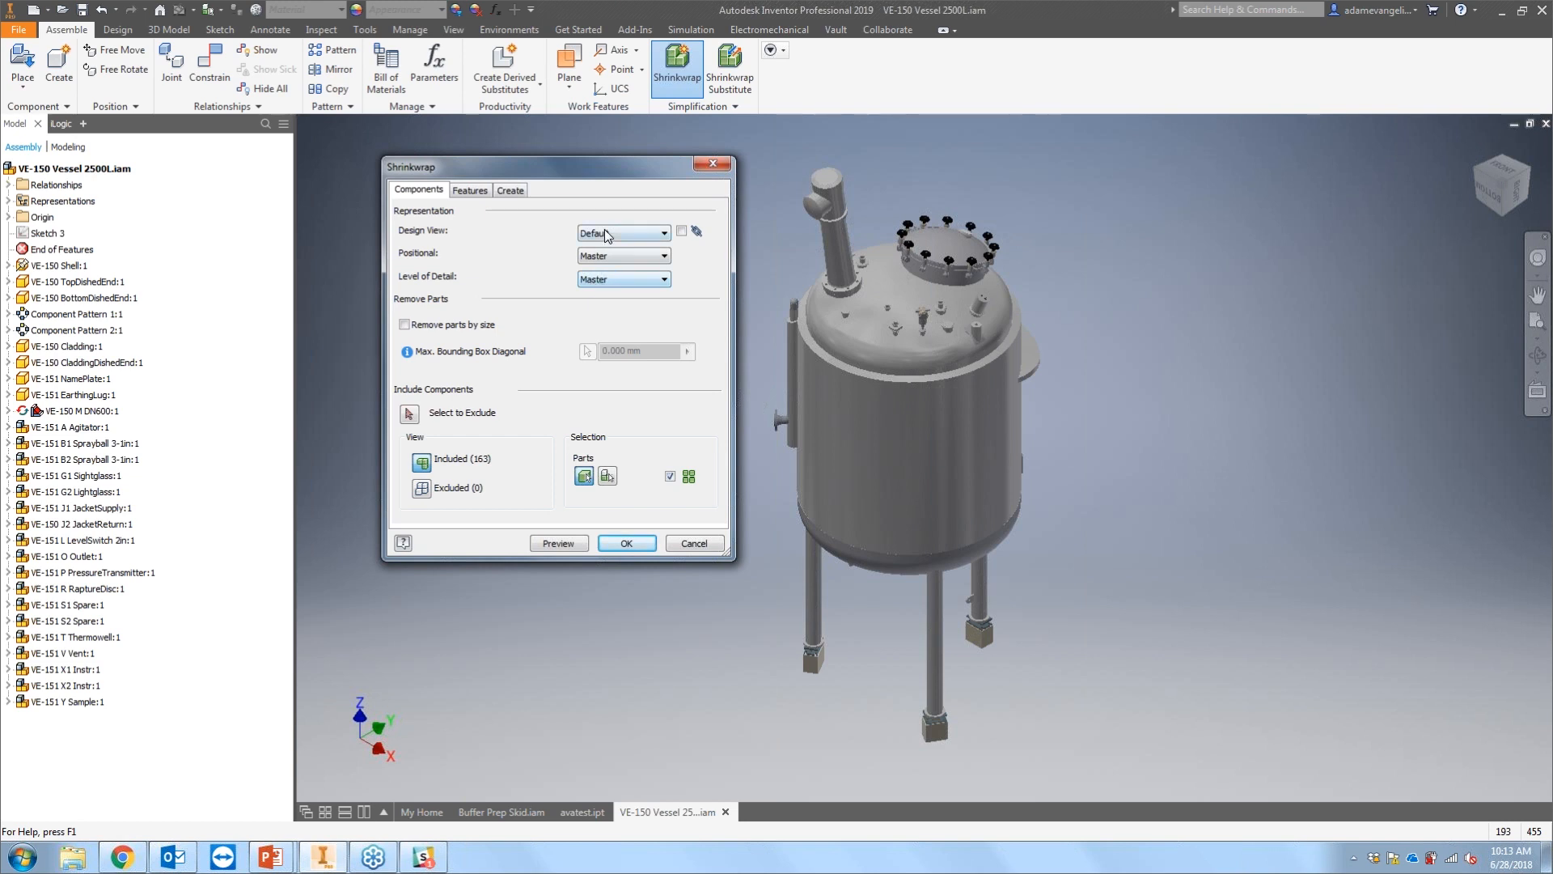
{"action": "left_click", "coordinate": [590, 276]}
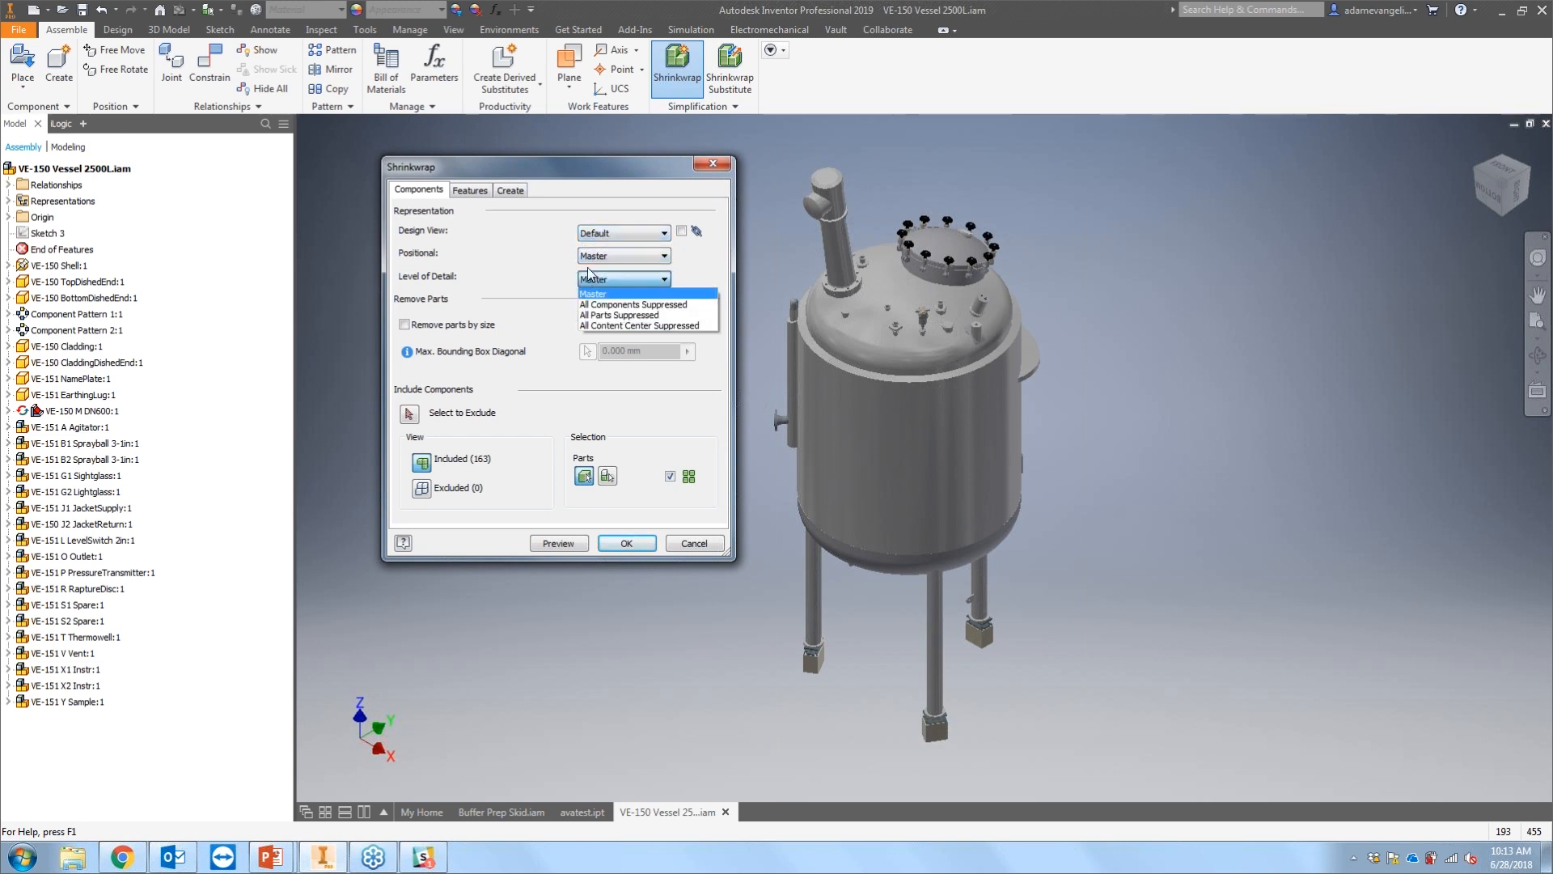
{"action": "left_click", "coordinate": [593, 327]}
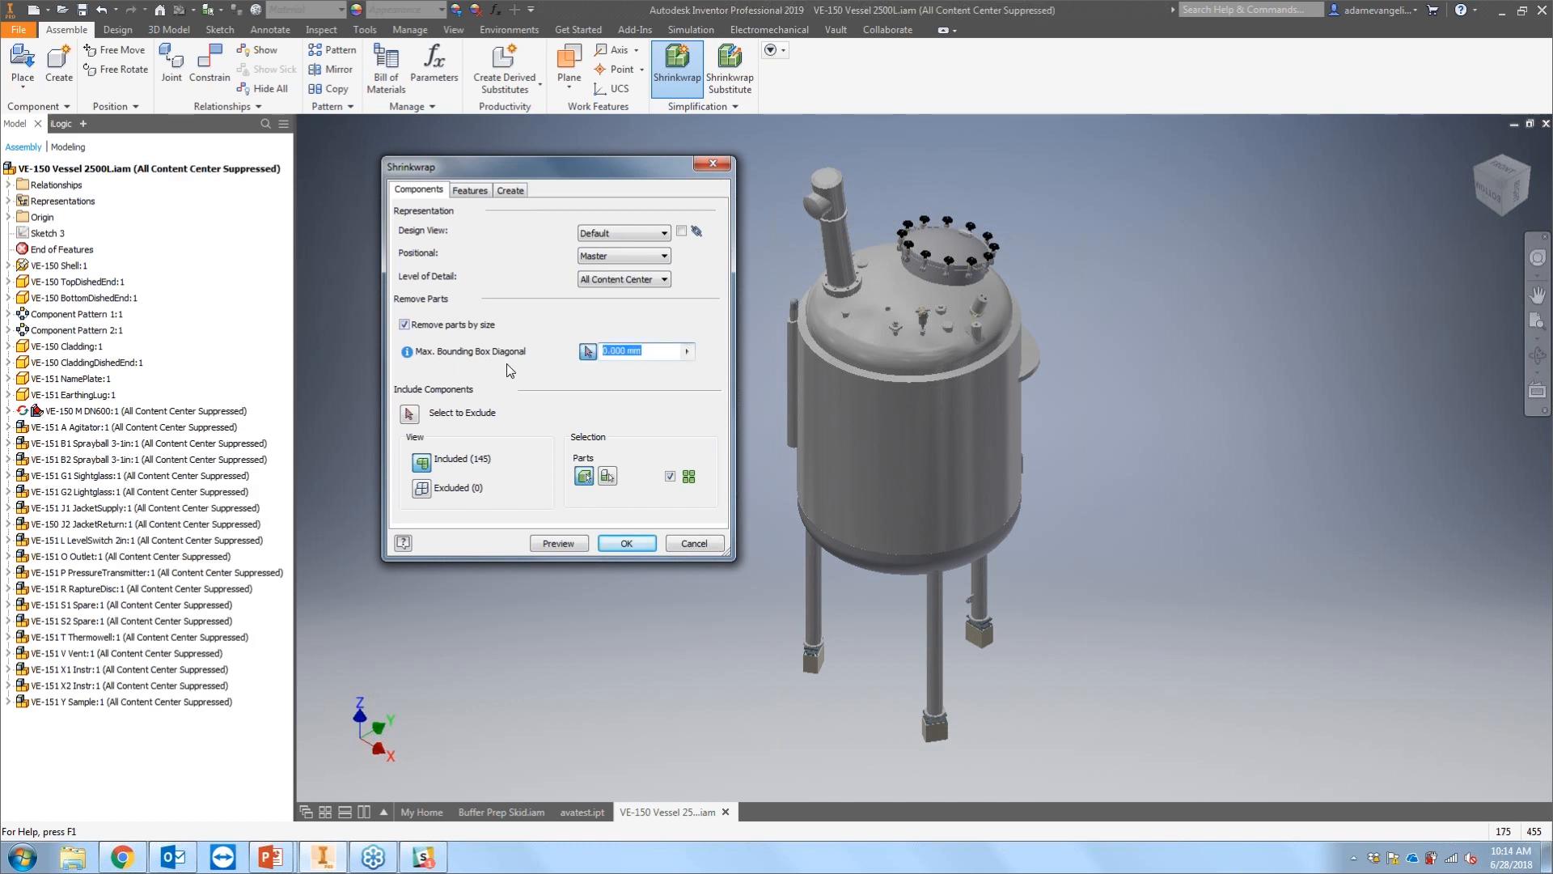
Step: Remove parts by size with a maximum bounding box diagonal of 50 mm
{"action": "left_click", "coordinate": [654, 356]}
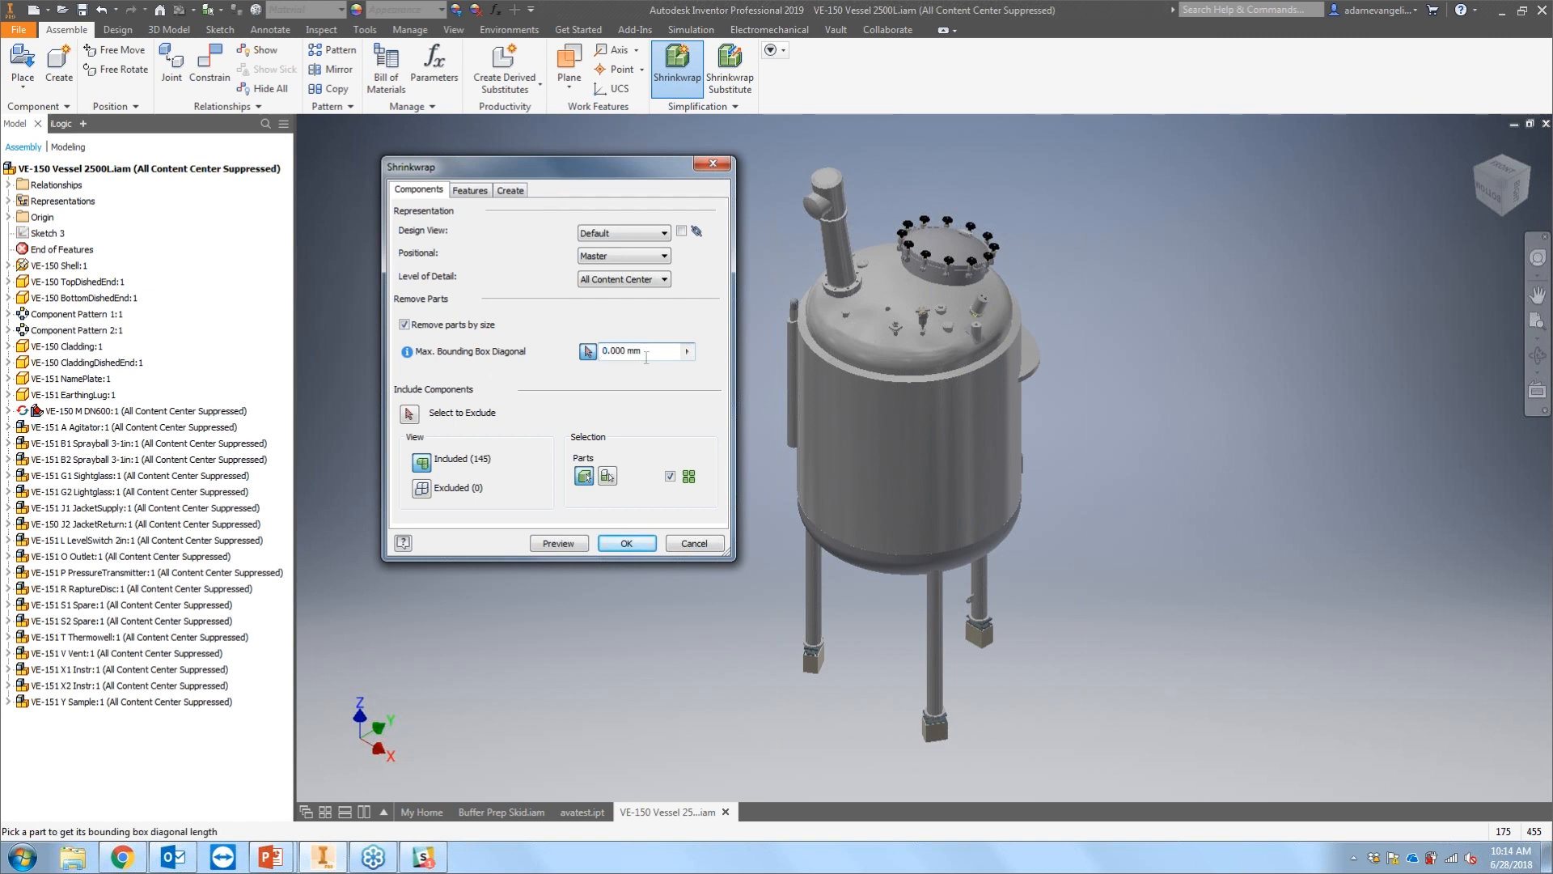
{"action": "left_click_drag", "start_coordinate": [645, 354], "coordinate": [519, 341]}
{"action": "type", "text": "50"}
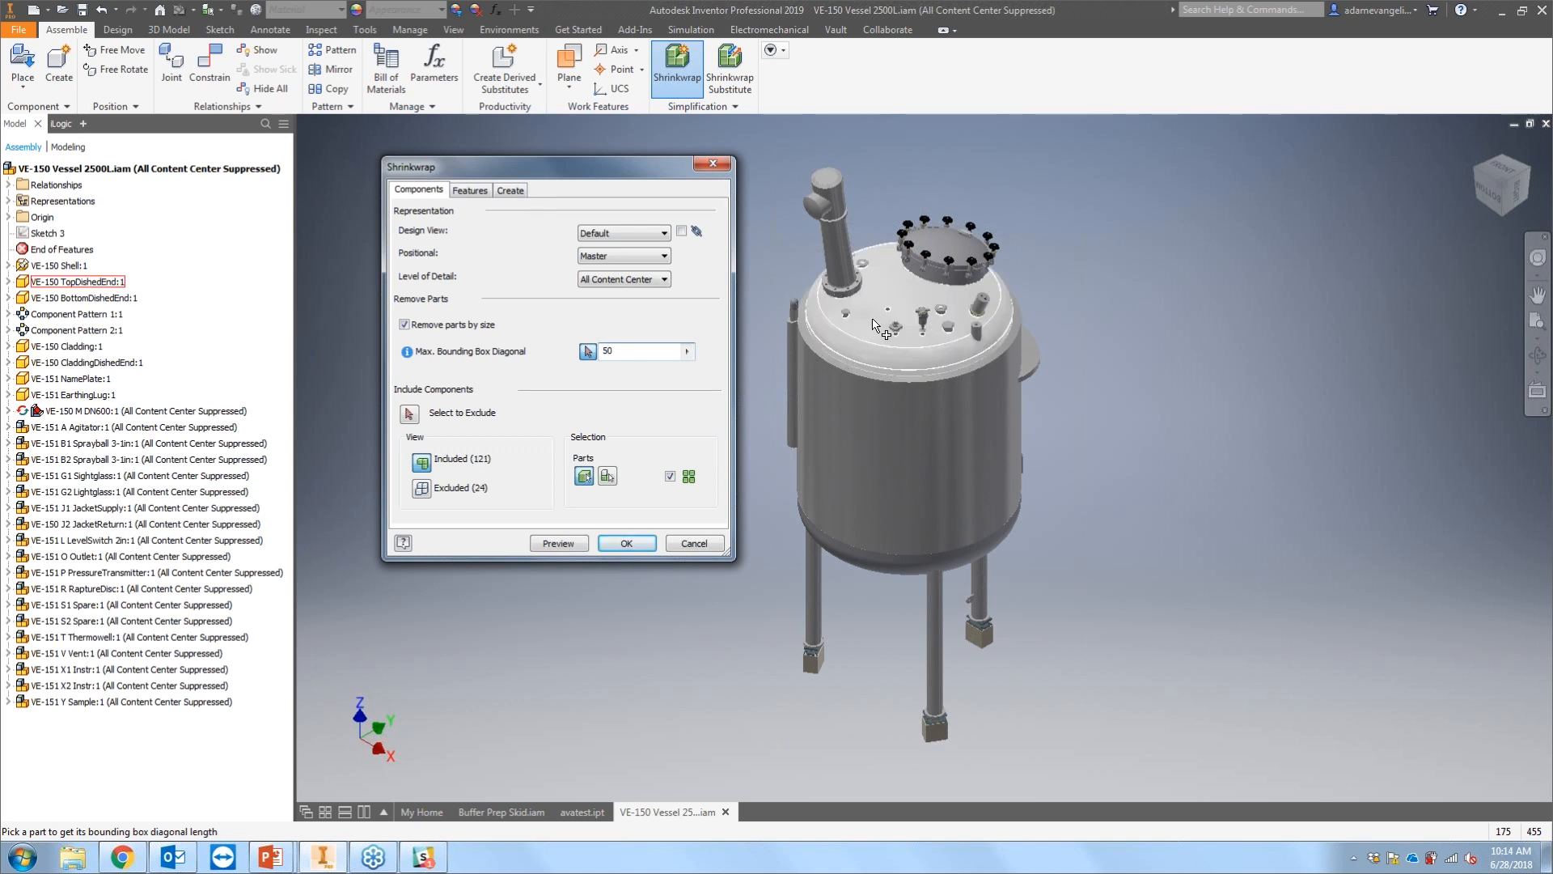
Step: Set the maximum bounding box diagonal for part removal to 200 mm
{"action": "scroll", "coordinate": [874, 325], "scroll_direction": "down", "scroll_amount": 3}
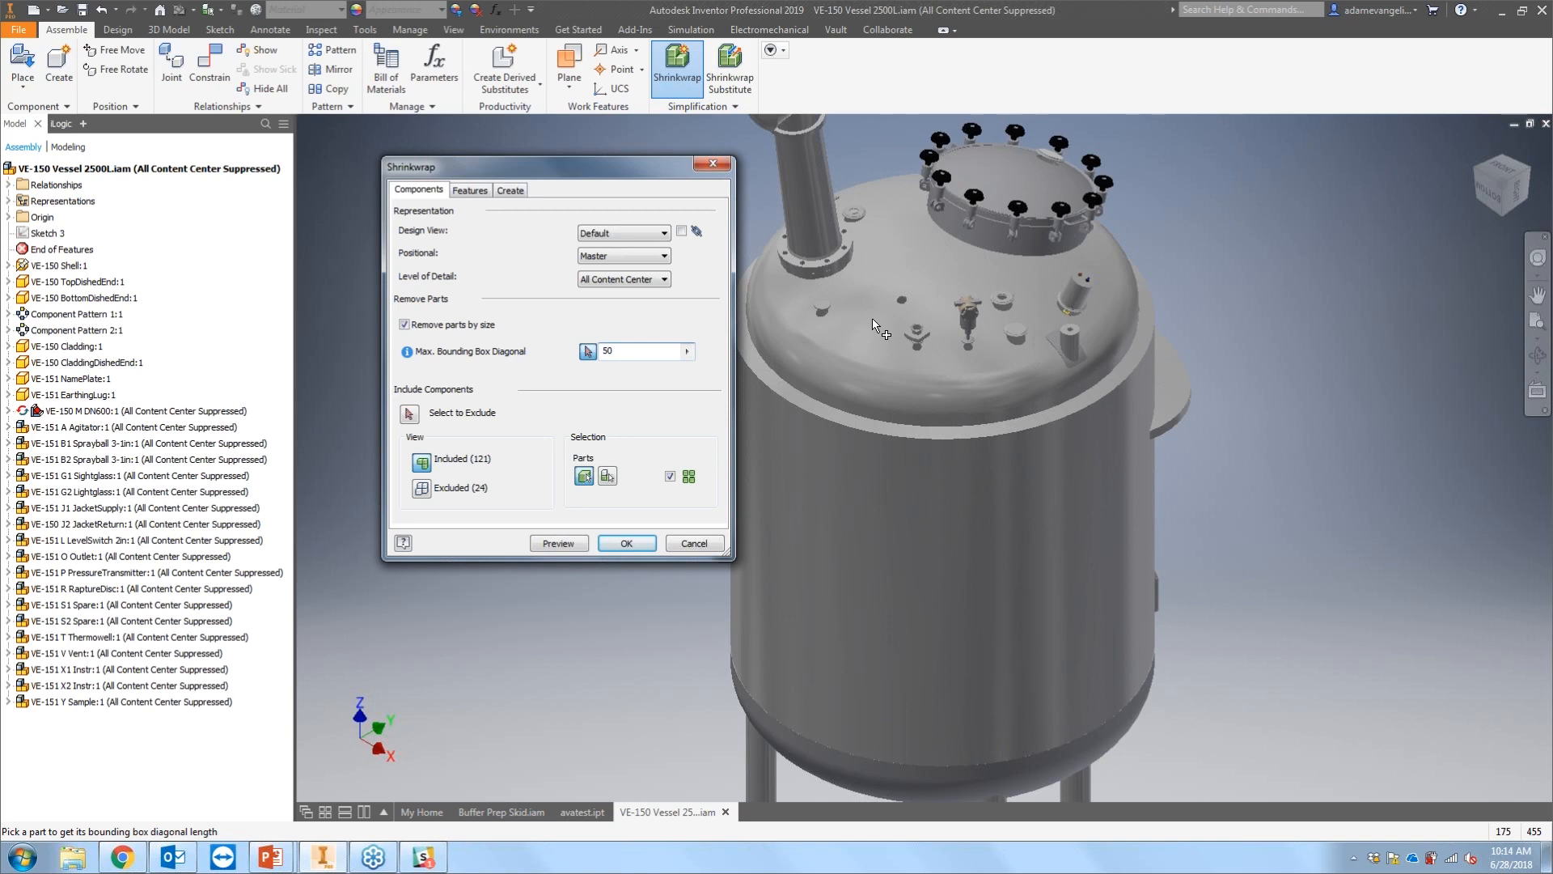
{"action": "scroll", "coordinate": [900, 294], "scroll_direction": "down", "scroll_amount": 3}
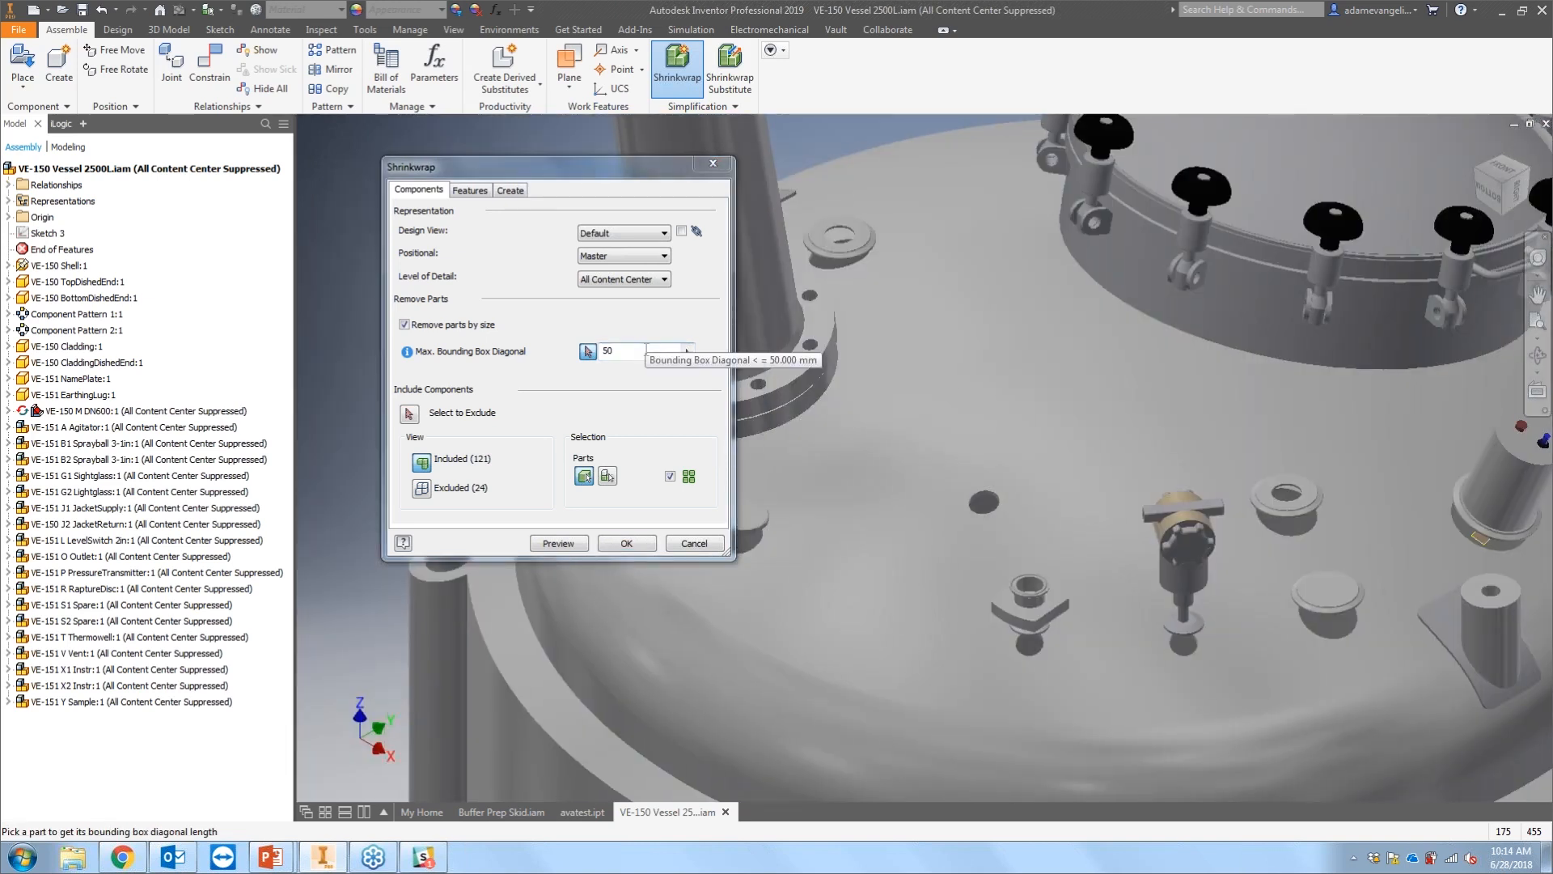
{"action": "scroll", "coordinate": [928, 357], "scroll_direction": "up", "scroll_amount": 3}
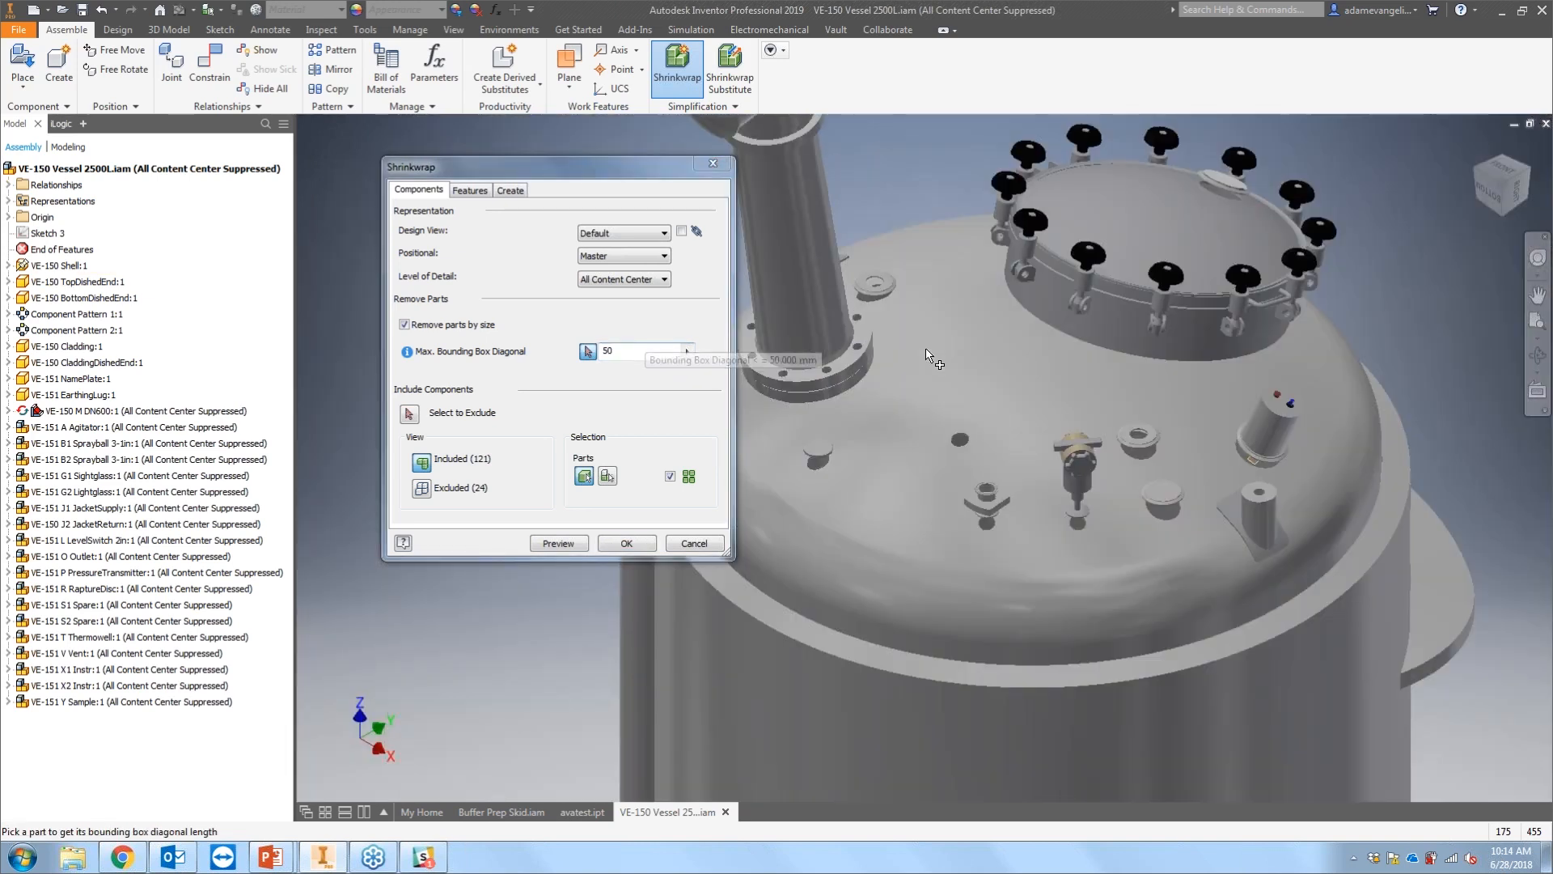
{"action": "middle_click_drag", "start_coordinate": [926, 351], "coordinate": [924, 389]}
{"action": "left_click_drag", "start_coordinate": [622, 351], "coordinate": [599, 395]}
{"action": "type", "text": "200"}
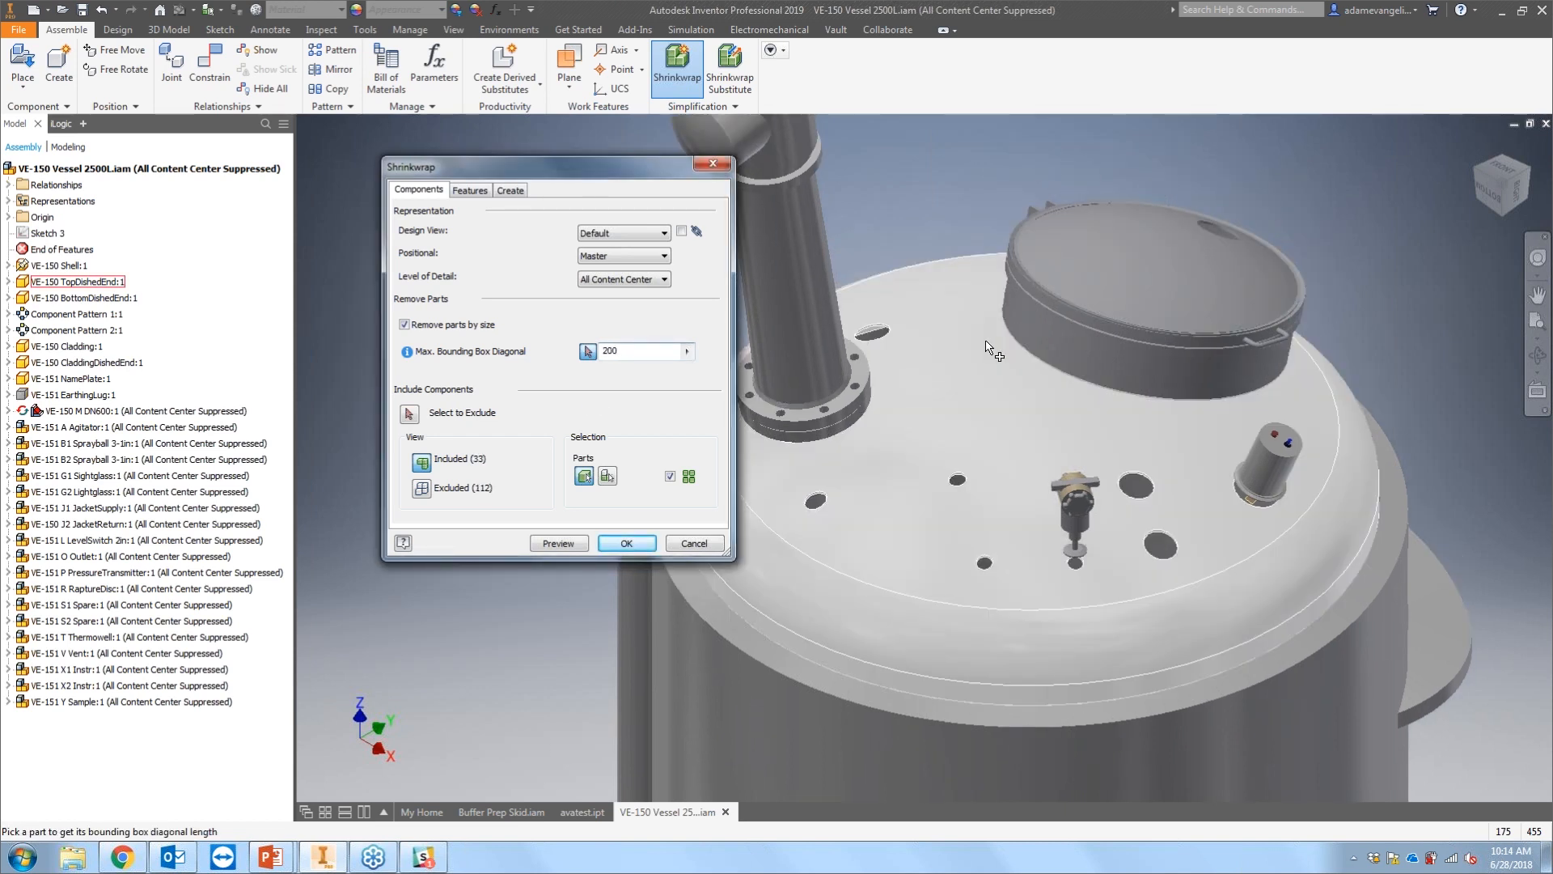
Step: Exclude the instrument and the small fitting on the vessel's top dish from the Shrinkwrap
{"action": "scroll", "coordinate": [986, 343], "scroll_direction": "up", "scroll_amount": 3}
{"action": "middle_click_drag", "start_coordinate": [986, 343], "coordinate": [1000, 93]}
{"action": "scroll", "coordinate": [1048, 284], "scroll_direction": "up", "scroll_amount": 3}
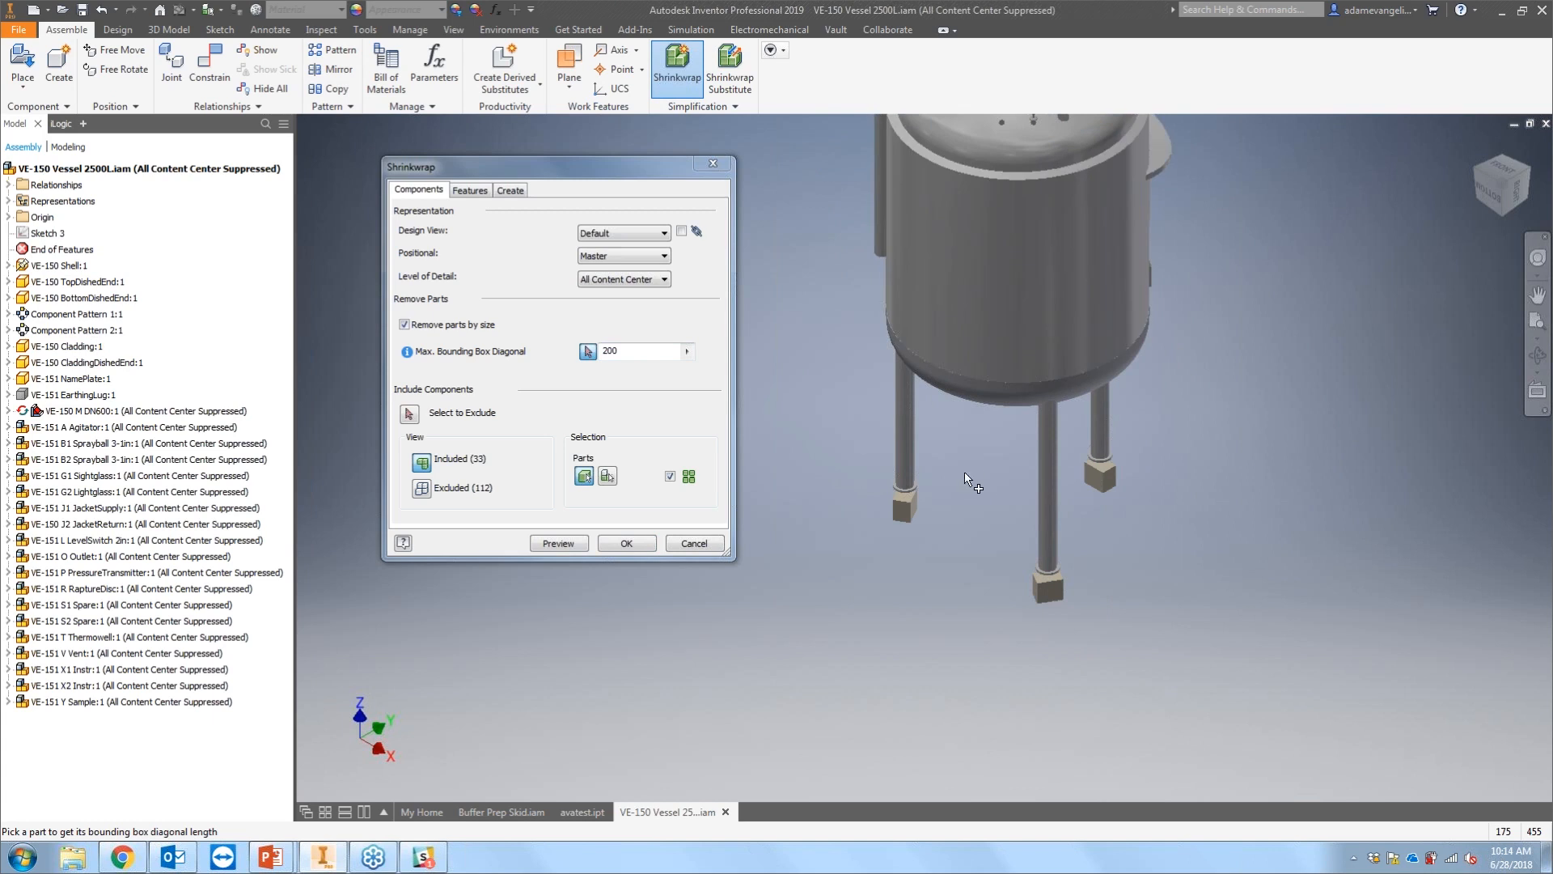
{"action": "middle_click_drag", "start_coordinate": [976, 269], "coordinate": [951, 566]}
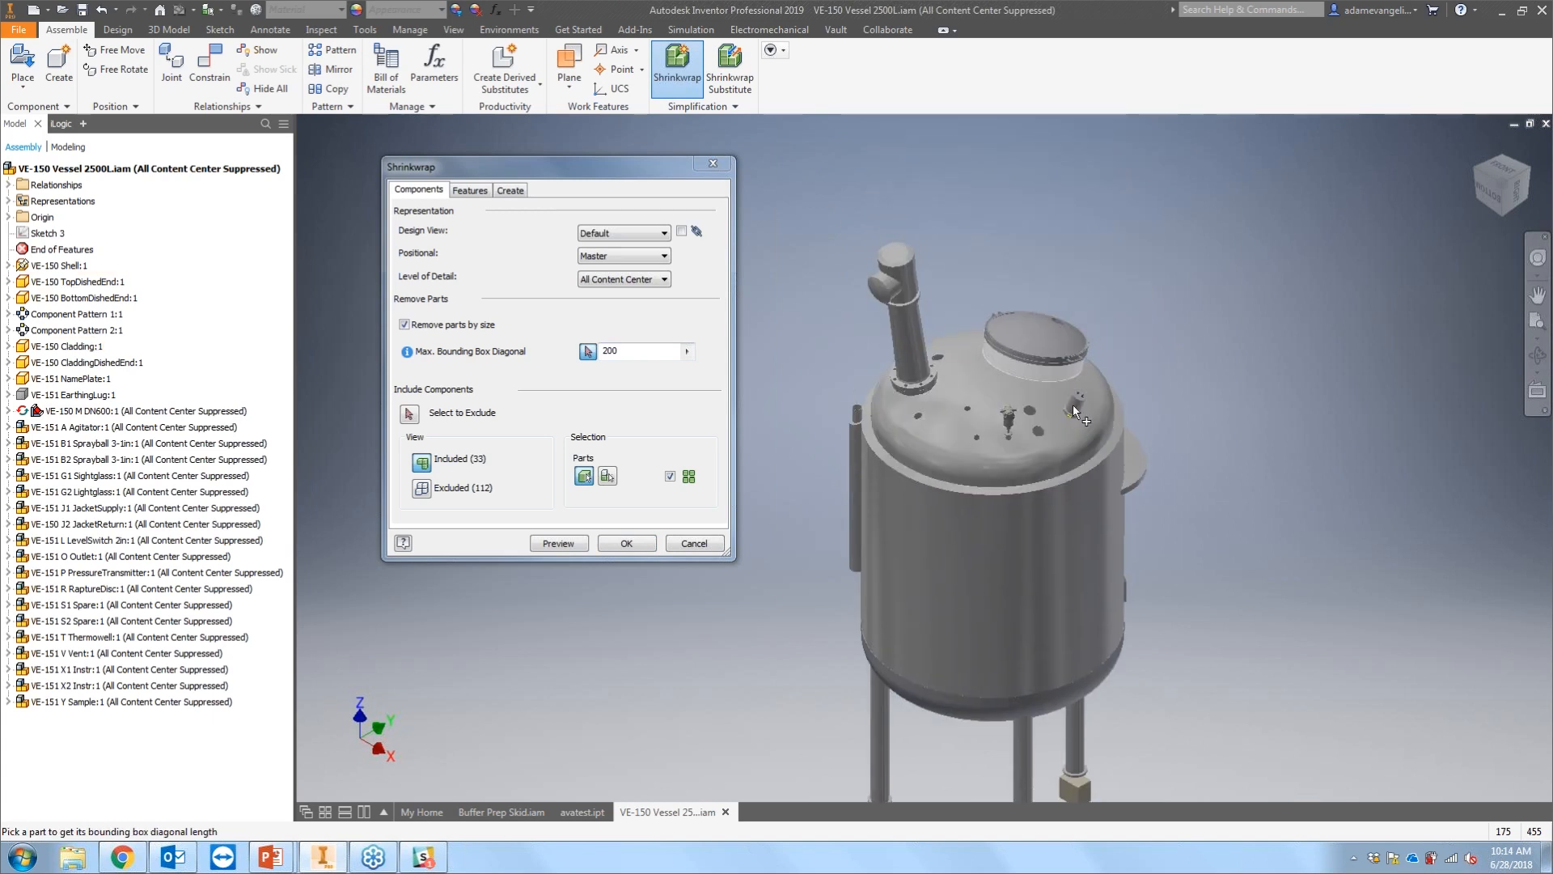
{"action": "scroll", "coordinate": [1010, 391], "scroll_direction": "down", "scroll_amount": 3}
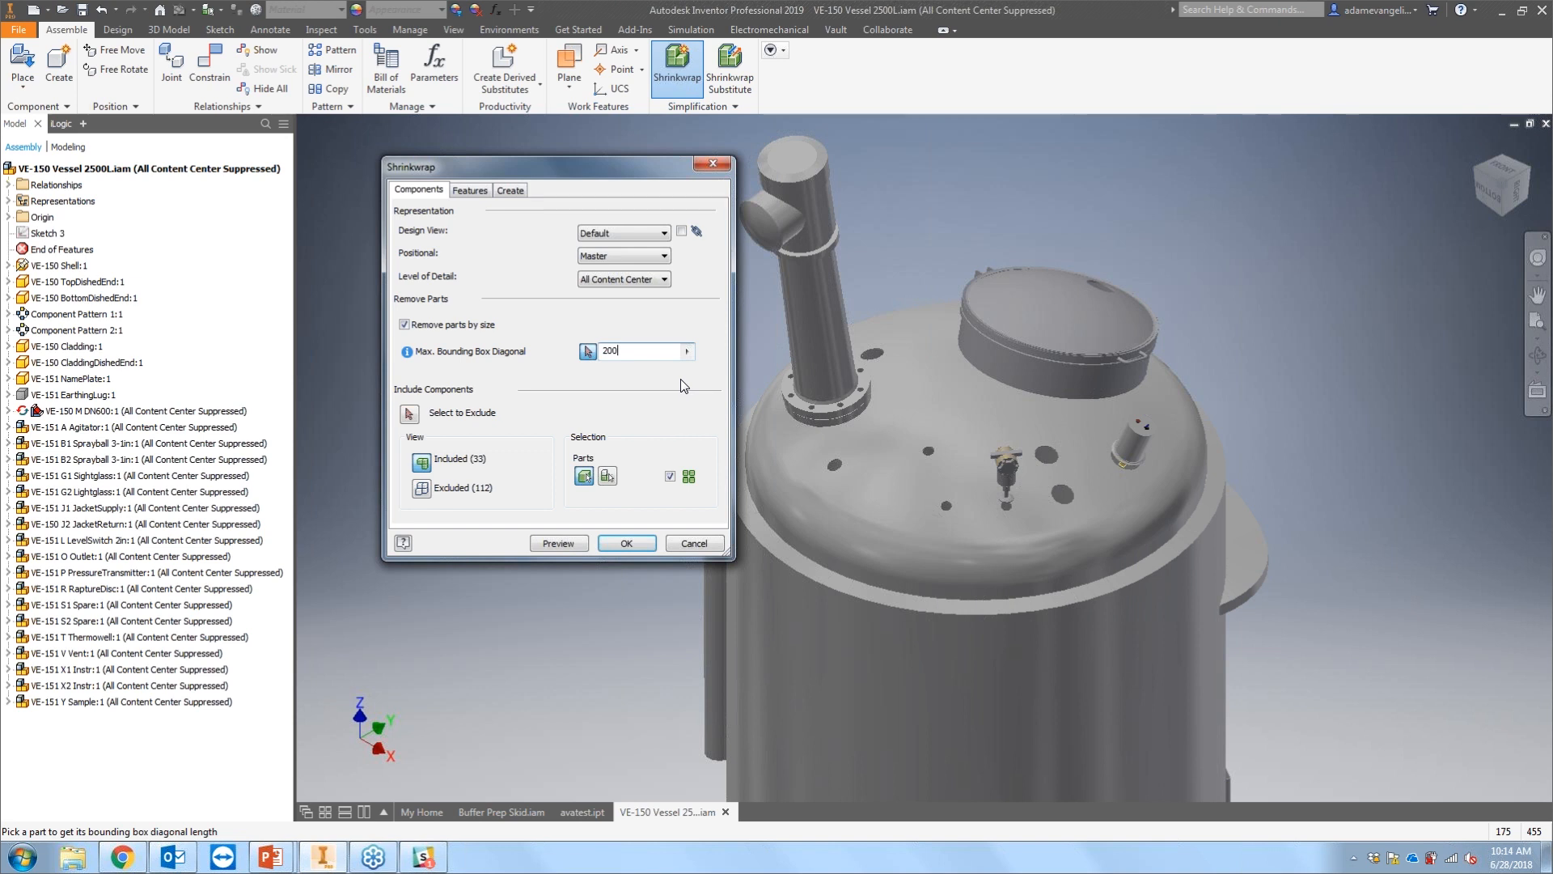
{"action": "left_click", "coordinate": [409, 414]}
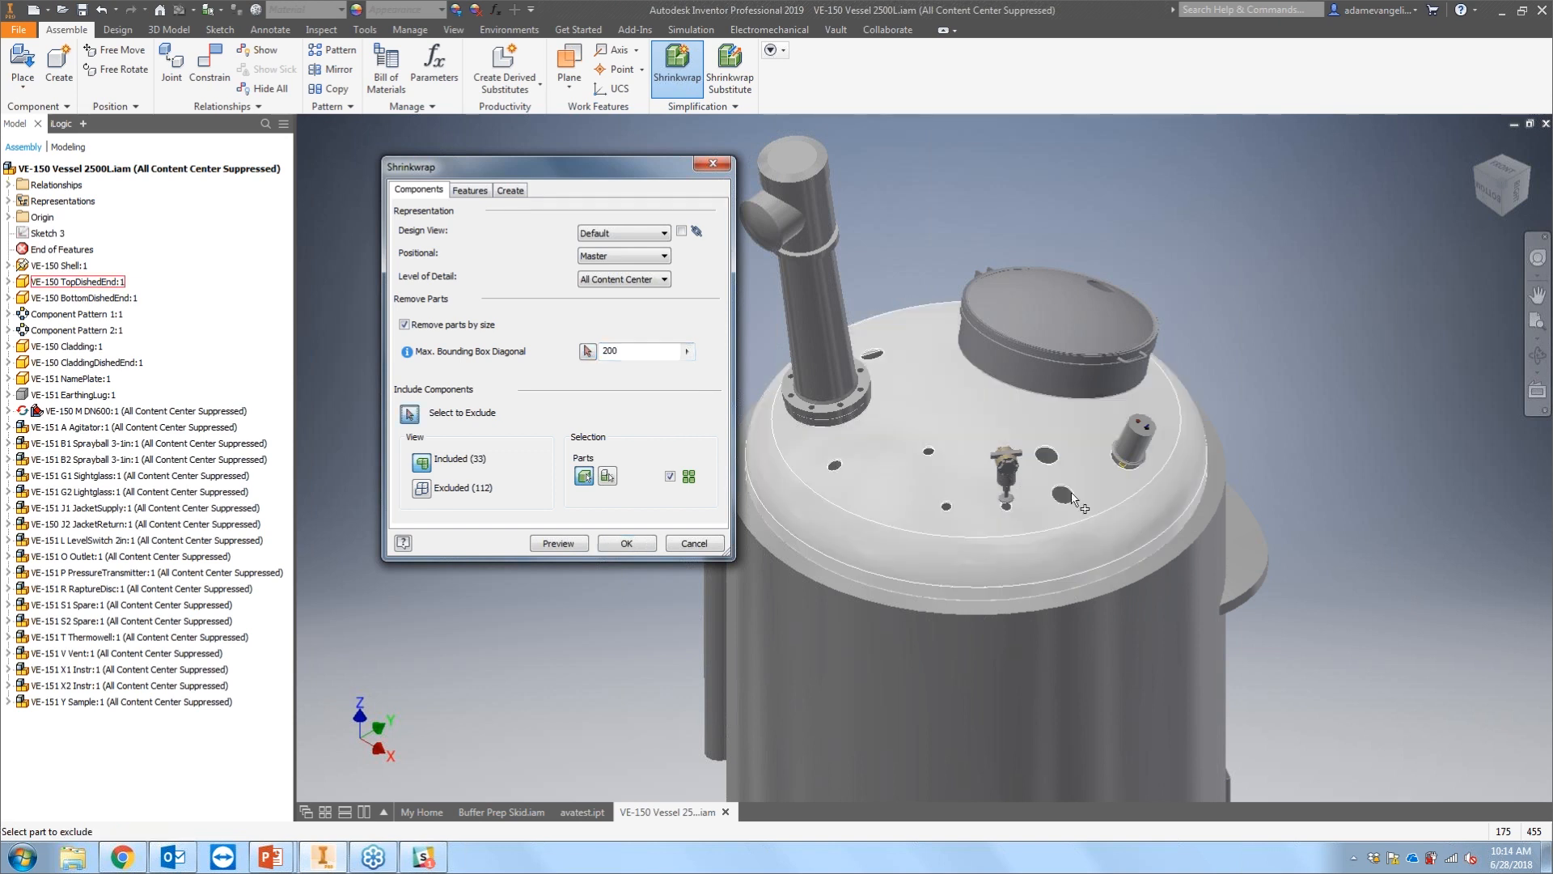
{"action": "left_click", "coordinate": [1006, 473]}
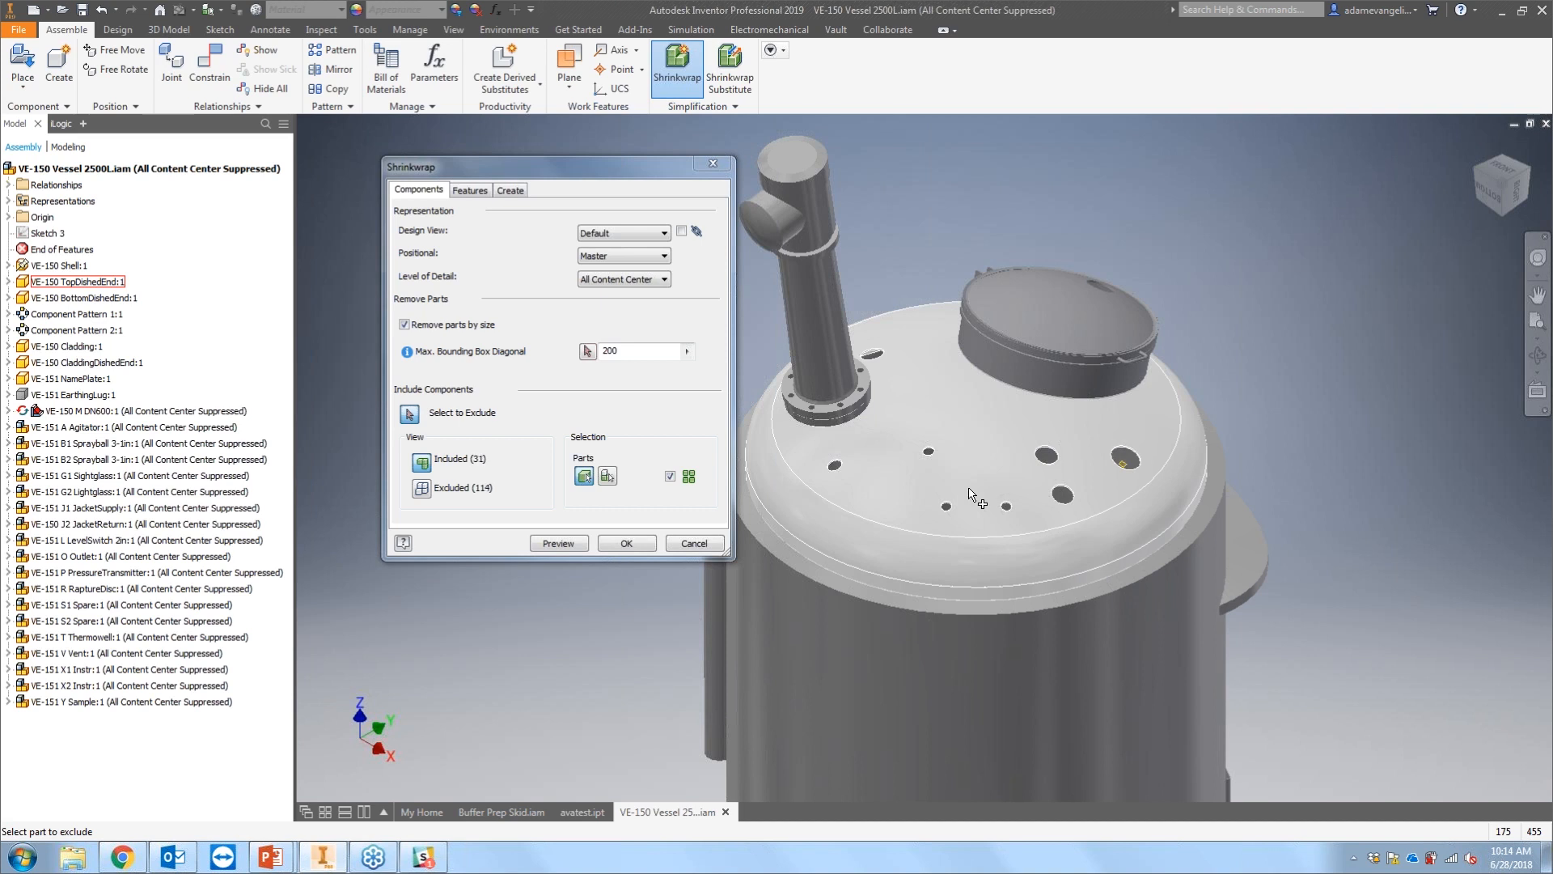
{"action": "left_click", "coordinate": [1135, 445]}
Step: Exclude the outlet fitting under the vessel's bottom dish
{"action": "scroll", "coordinate": [976, 457], "scroll_direction": "up", "scroll_amount": 3}
{"action": "middle_click_drag", "start_coordinate": [976, 457], "coordinate": [982, 423]}
{"action": "scroll", "coordinate": [984, 428], "scroll_direction": "down", "scroll_amount": 5}
{"action": "middle_click_drag", "start_coordinate": [957, 683], "coordinate": [935, 426]}
{"action": "scroll", "coordinate": [935, 426], "scroll_direction": "up", "scroll_amount": 4}
{"action": "scroll", "coordinate": [932, 429], "scroll_direction": "down", "scroll_amount": 2}
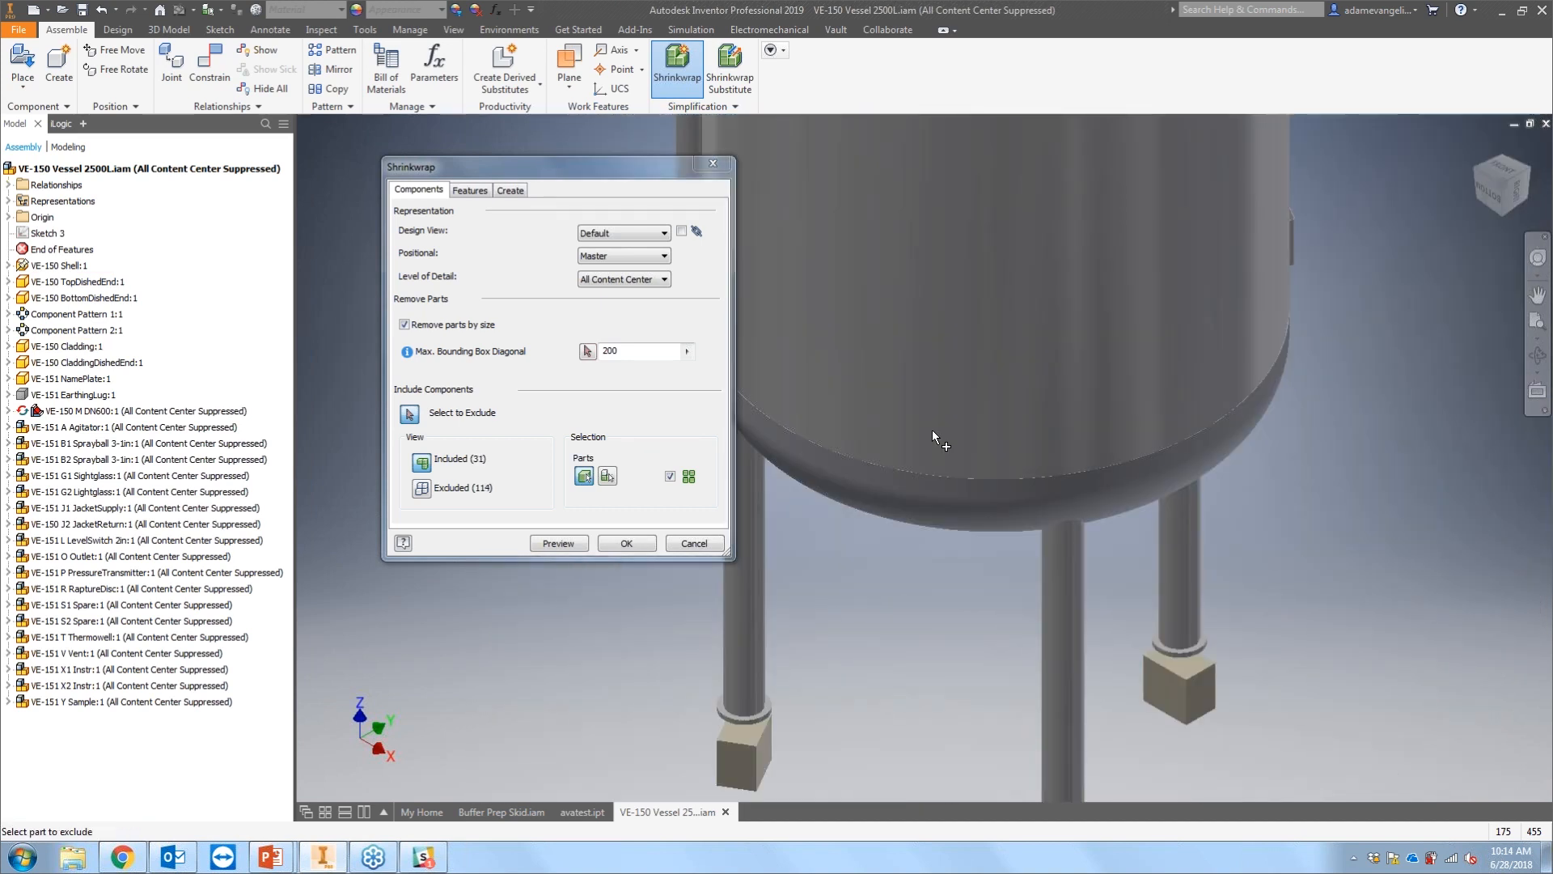
{"action": "scroll", "coordinate": [919, 469], "scroll_direction": "down", "scroll_amount": 6}
{"action": "scroll", "coordinate": [914, 498], "scroll_direction": "up", "scroll_amount": 6}
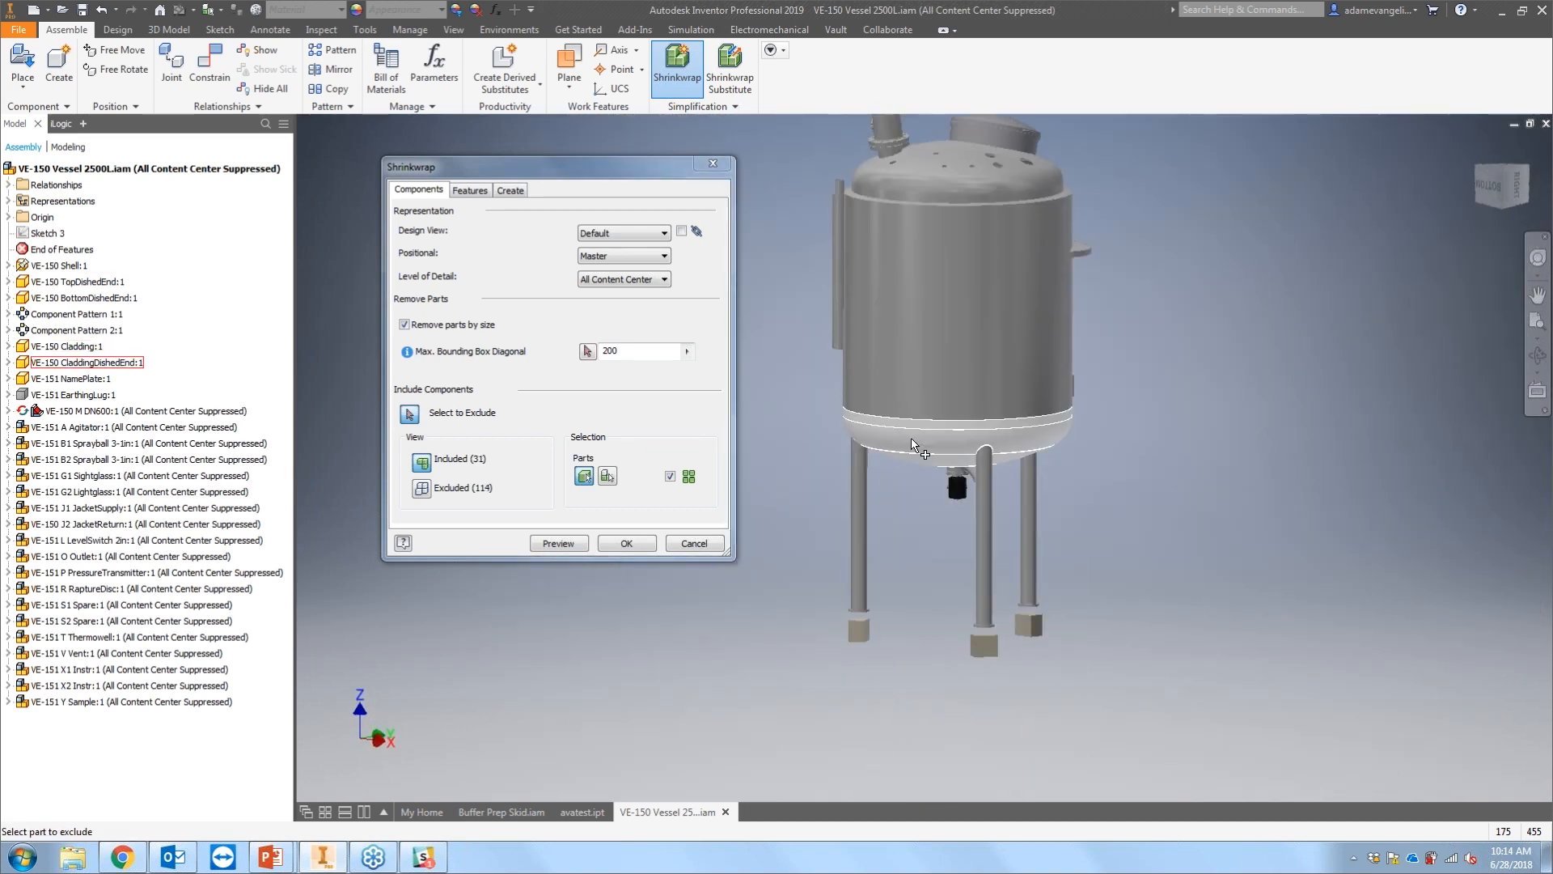
{"action": "left_click", "coordinate": [1060, 524]}
{"action": "left_click", "coordinate": [1061, 529]}
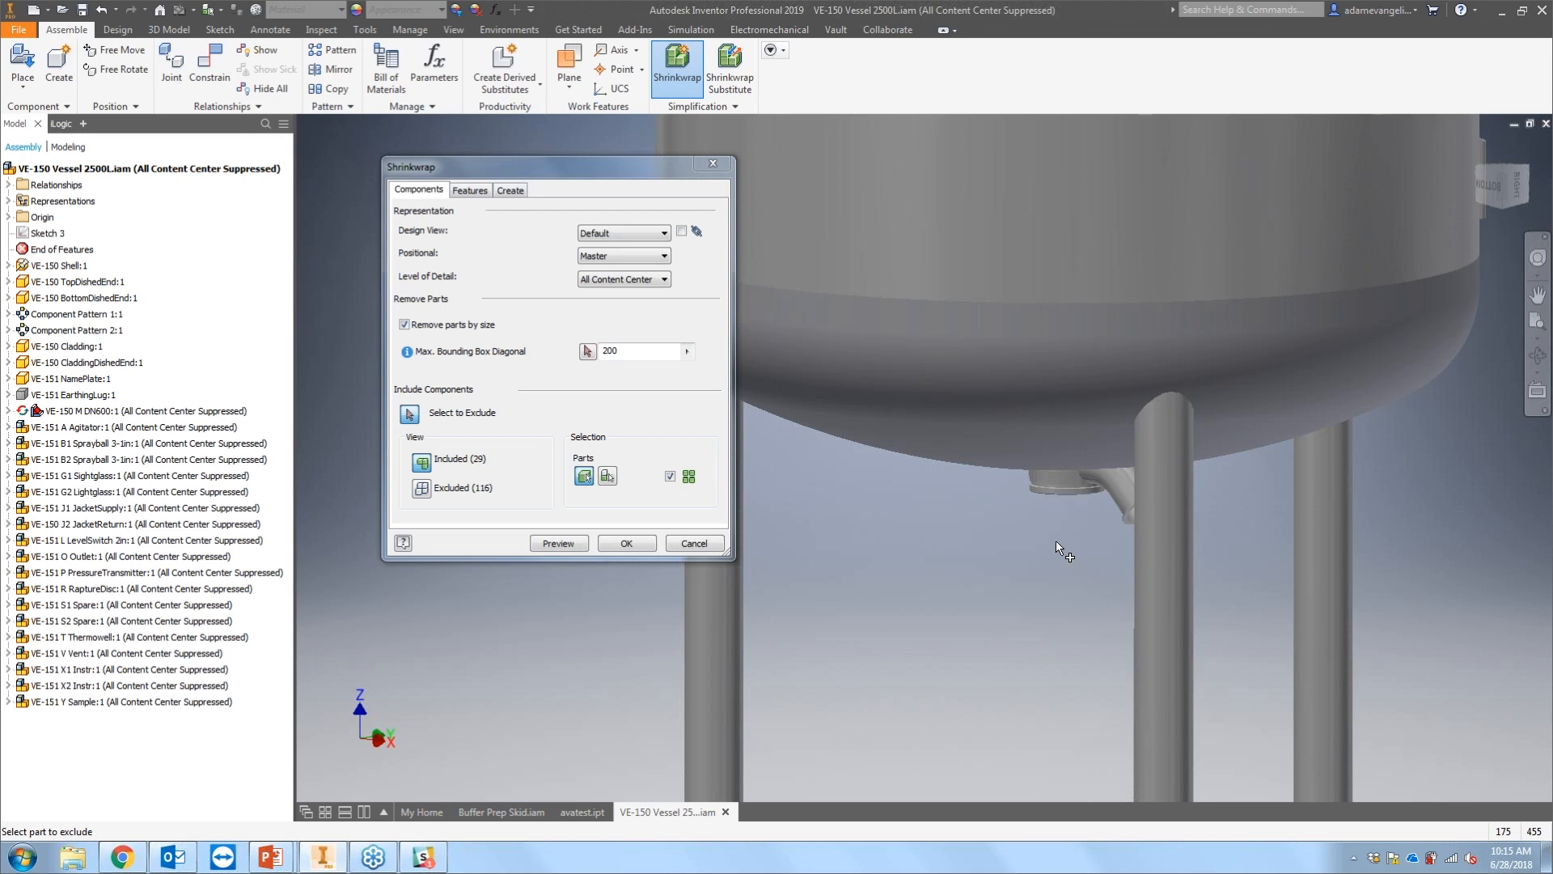
Step: Display the excluded components, then switch back to the included components
{"action": "scroll", "coordinate": [958, 468], "scroll_direction": "down", "scroll_amount": 2}
{"action": "scroll", "coordinate": [958, 467], "scroll_direction": "down", "scroll_amount": 5}
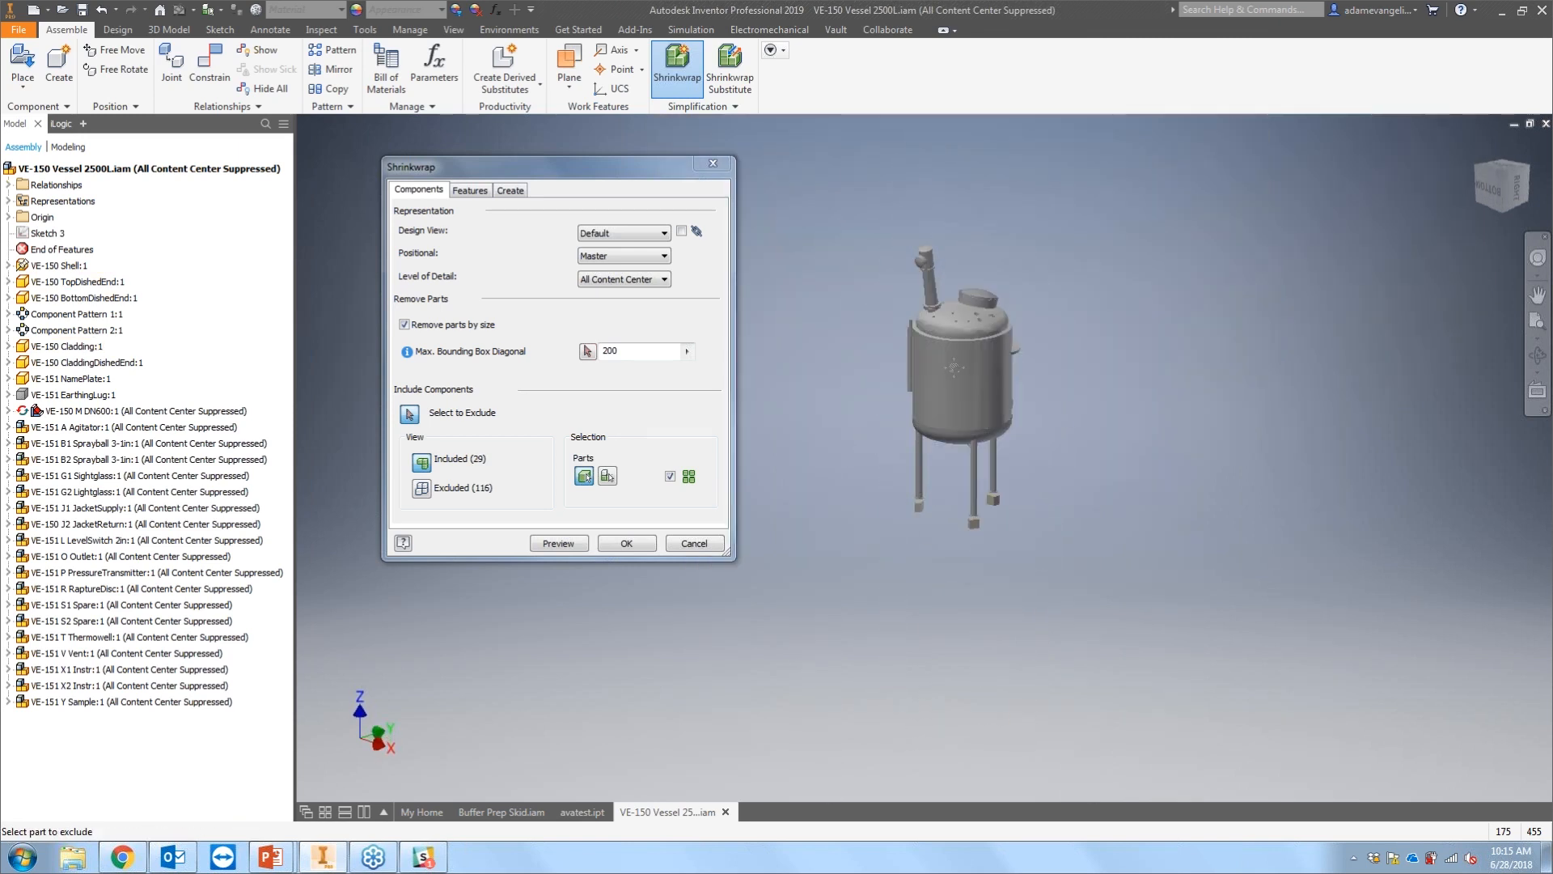
{"action": "scroll", "coordinate": [917, 406], "scroll_direction": "up", "scroll_amount": 4}
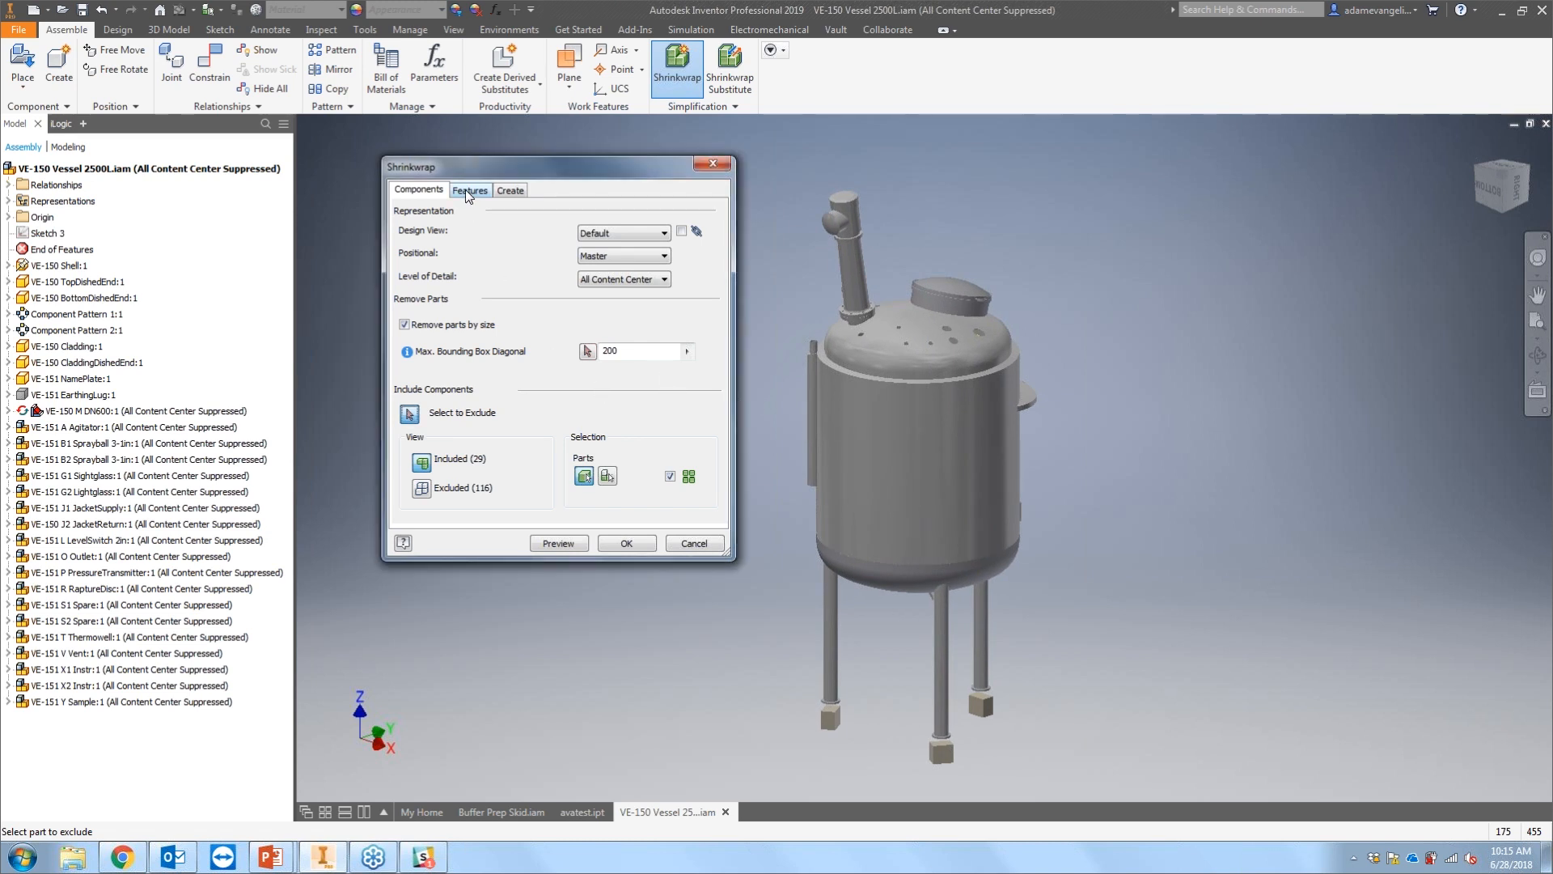
{"action": "left_click", "coordinate": [422, 488]}
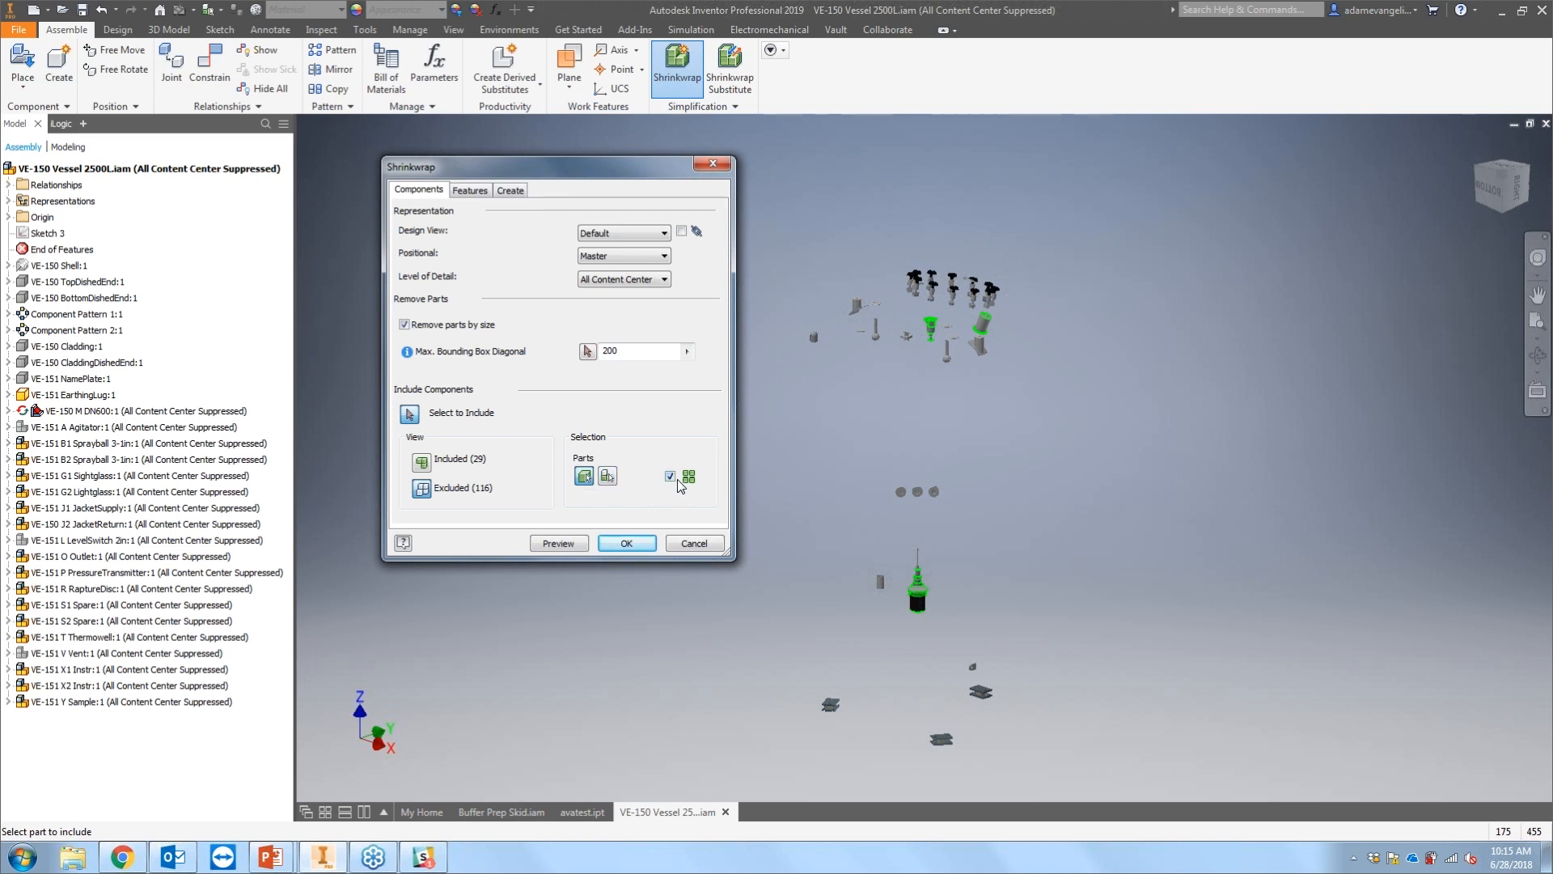
{"action": "left_click", "coordinate": [422, 461]}
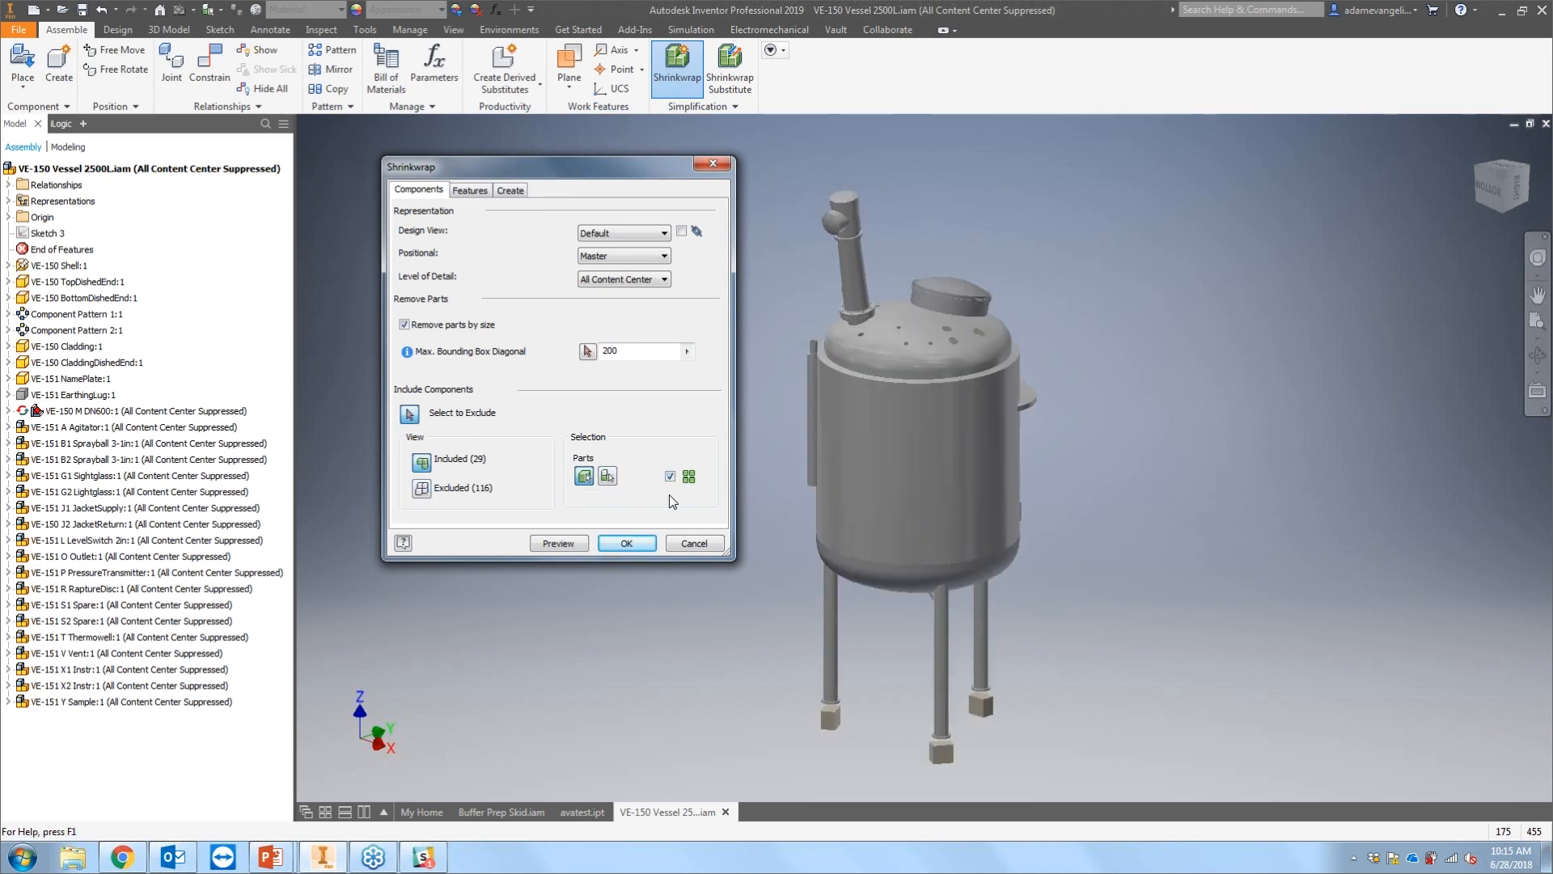
{"action": "left_click", "coordinate": [671, 476]}
{"action": "left_click", "coordinate": [670, 476]}
{"action": "left_click", "coordinate": [671, 476]}
Step: Open the feature removal settings and set hole removal to All
{"action": "left_click", "coordinate": [469, 189]}
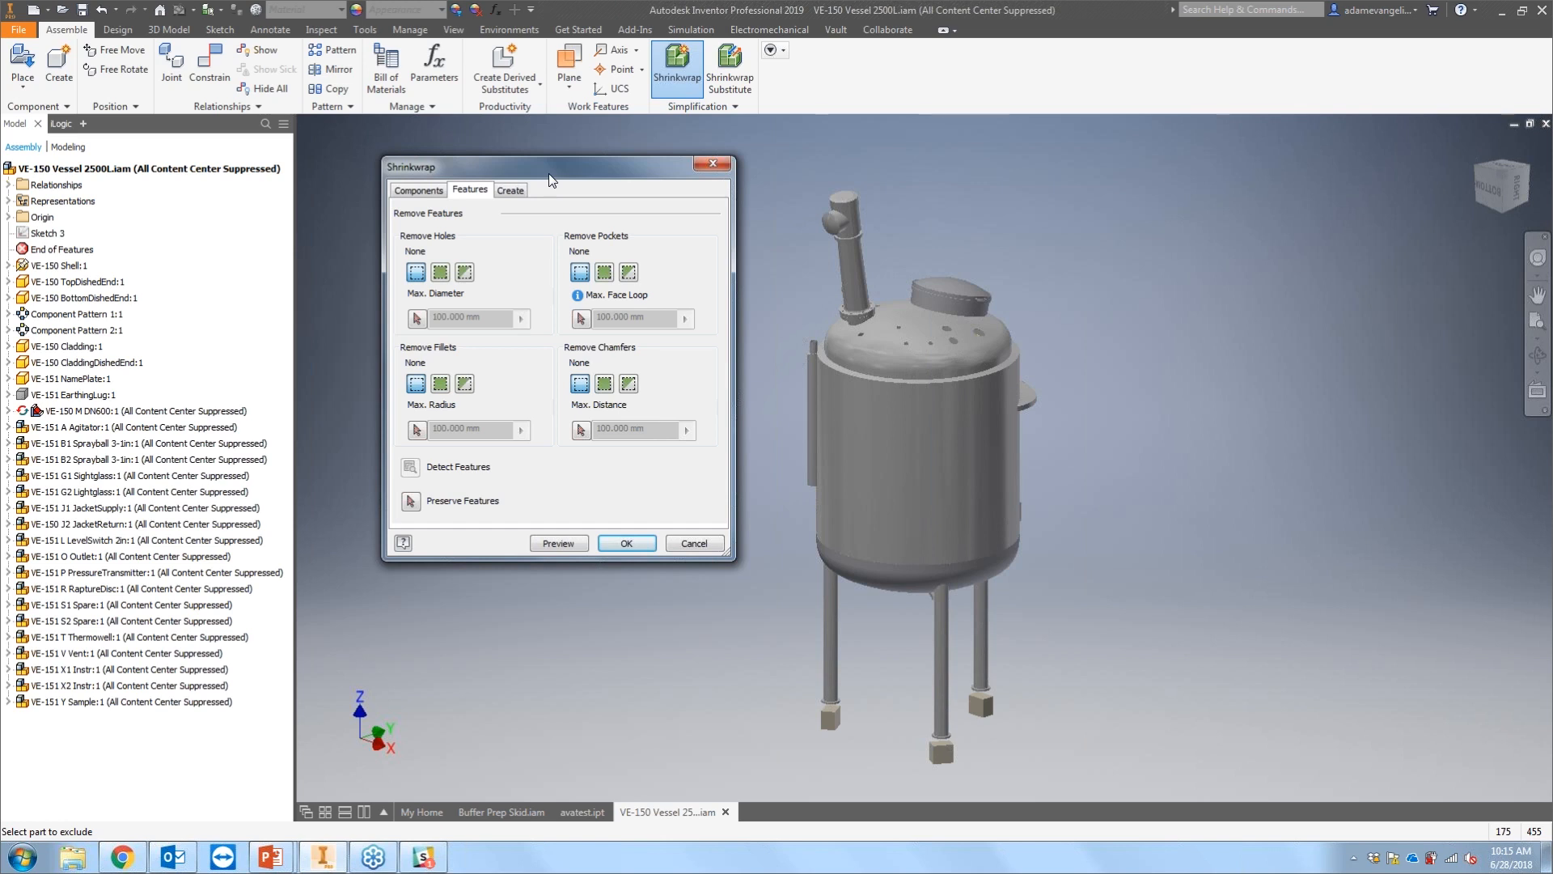
{"action": "left_click_drag", "start_coordinate": [550, 180], "coordinate": [579, 189]}
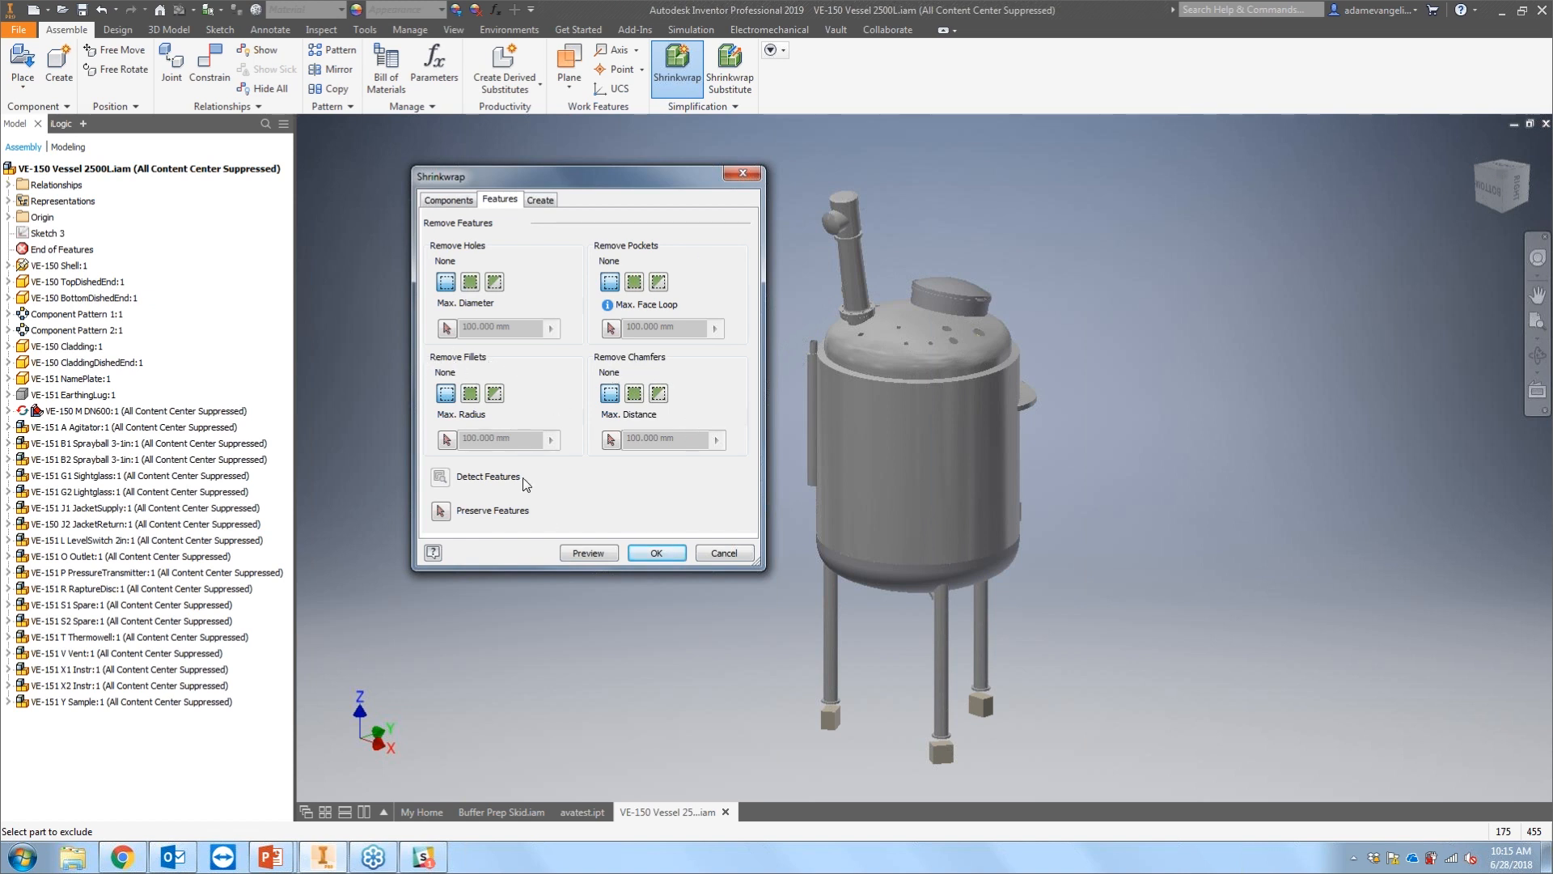
{"action": "left_click", "coordinate": [445, 285]}
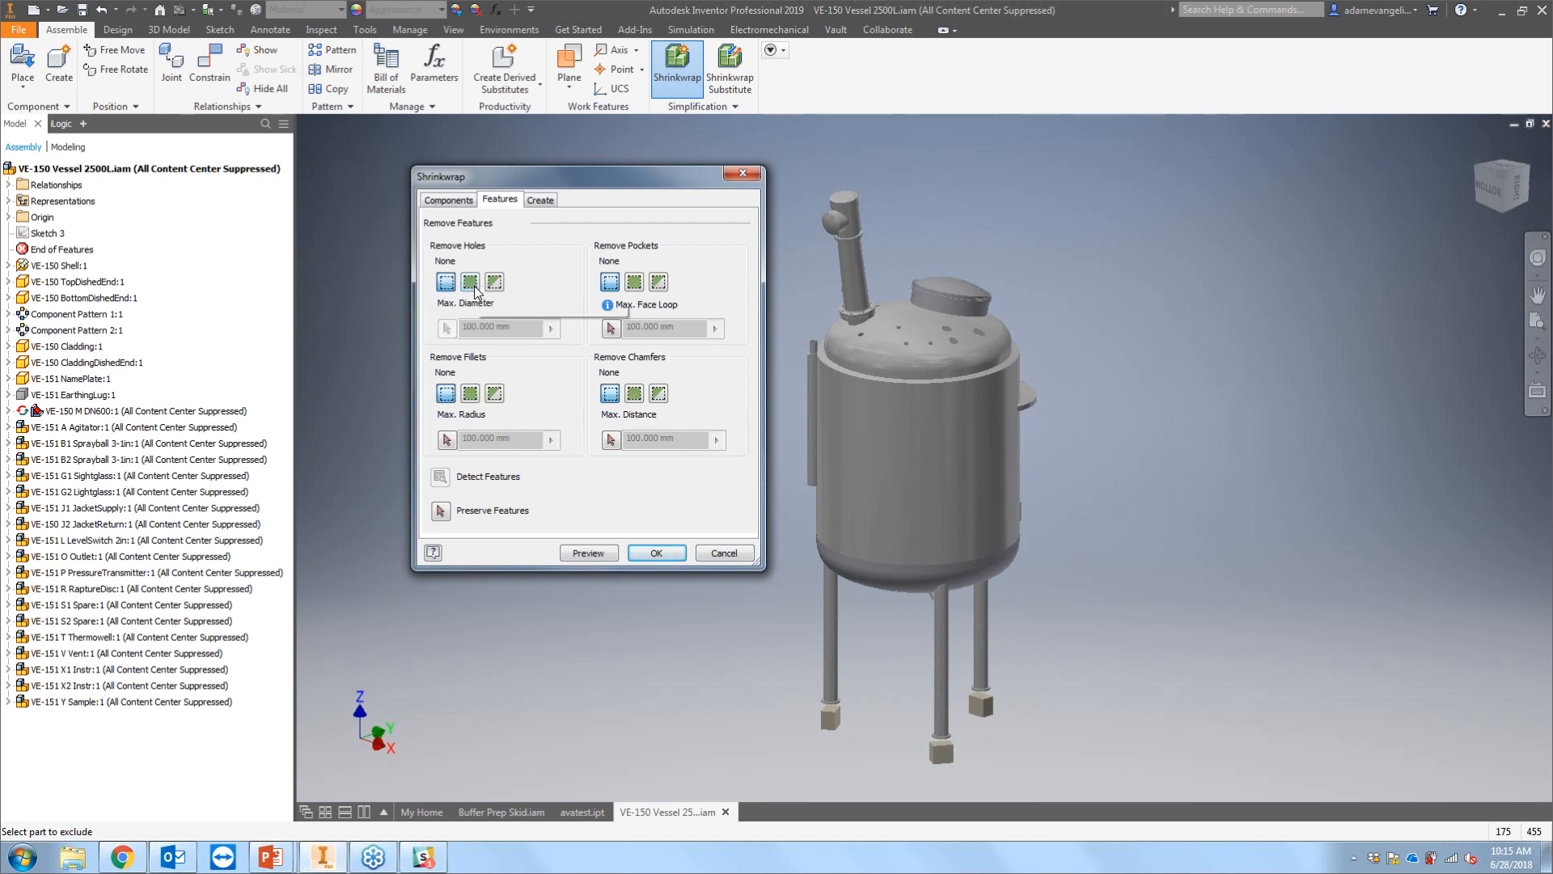
{"action": "scroll", "coordinate": [929, 338], "scroll_direction": "down", "scroll_amount": 7}
{"action": "scroll", "coordinate": [927, 332], "scroll_direction": "up", "scroll_amount": 1}
{"action": "middle_click_drag", "start_coordinate": [926, 326], "coordinate": [1093, 411]}
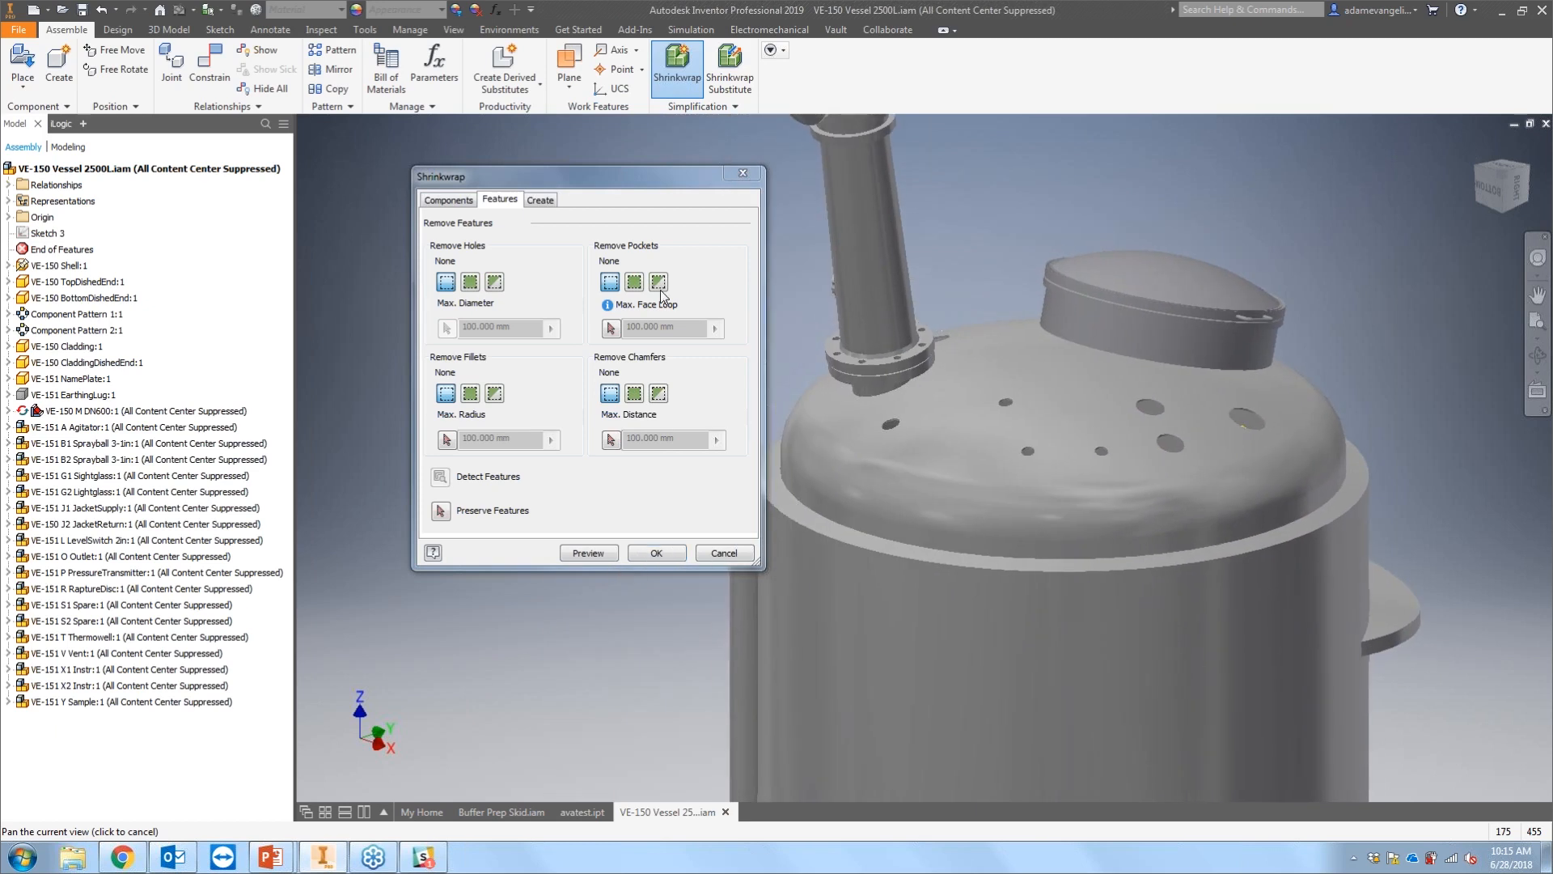
{"action": "left_click", "coordinate": [474, 282]}
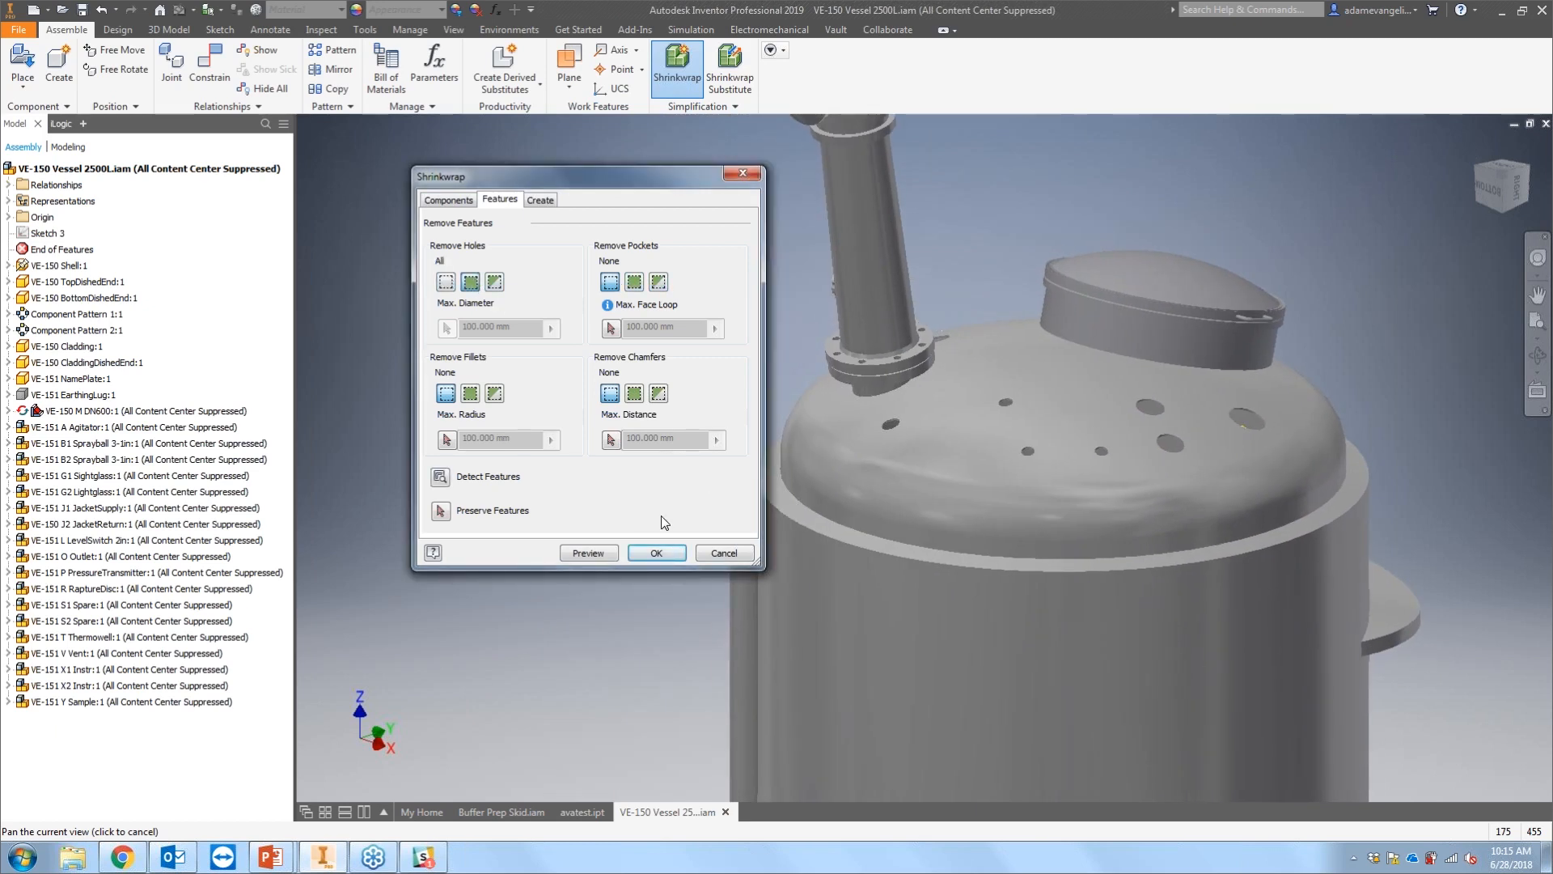
Step: Preview the Shrinkwrap result, skipping all unresolved texture links
{"action": "left_click", "coordinate": [592, 547]}
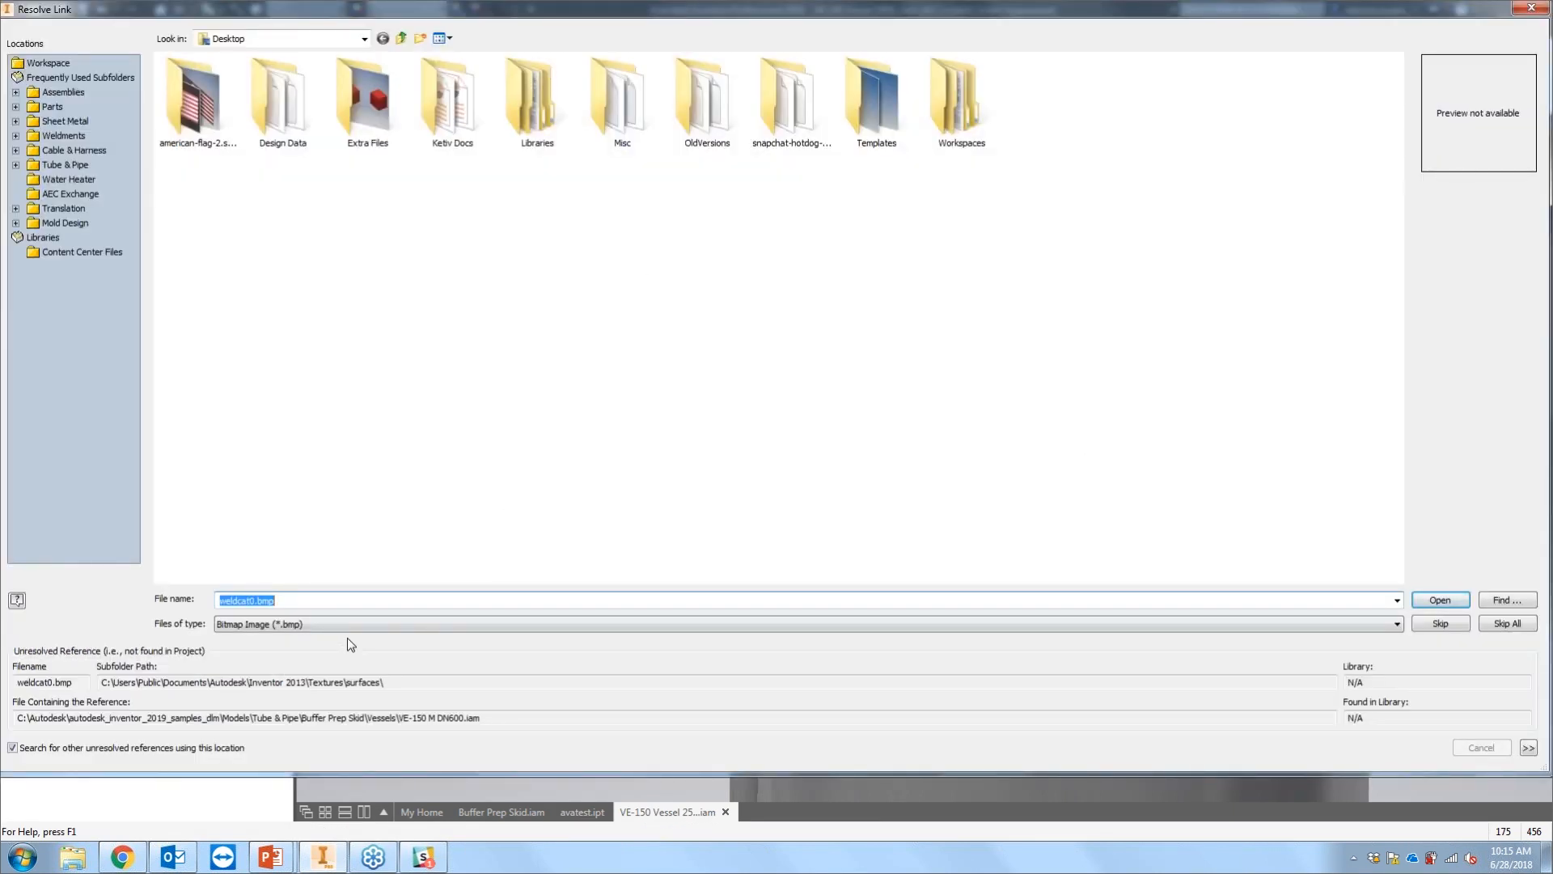
{"action": "left_click", "coordinate": [1457, 628]}
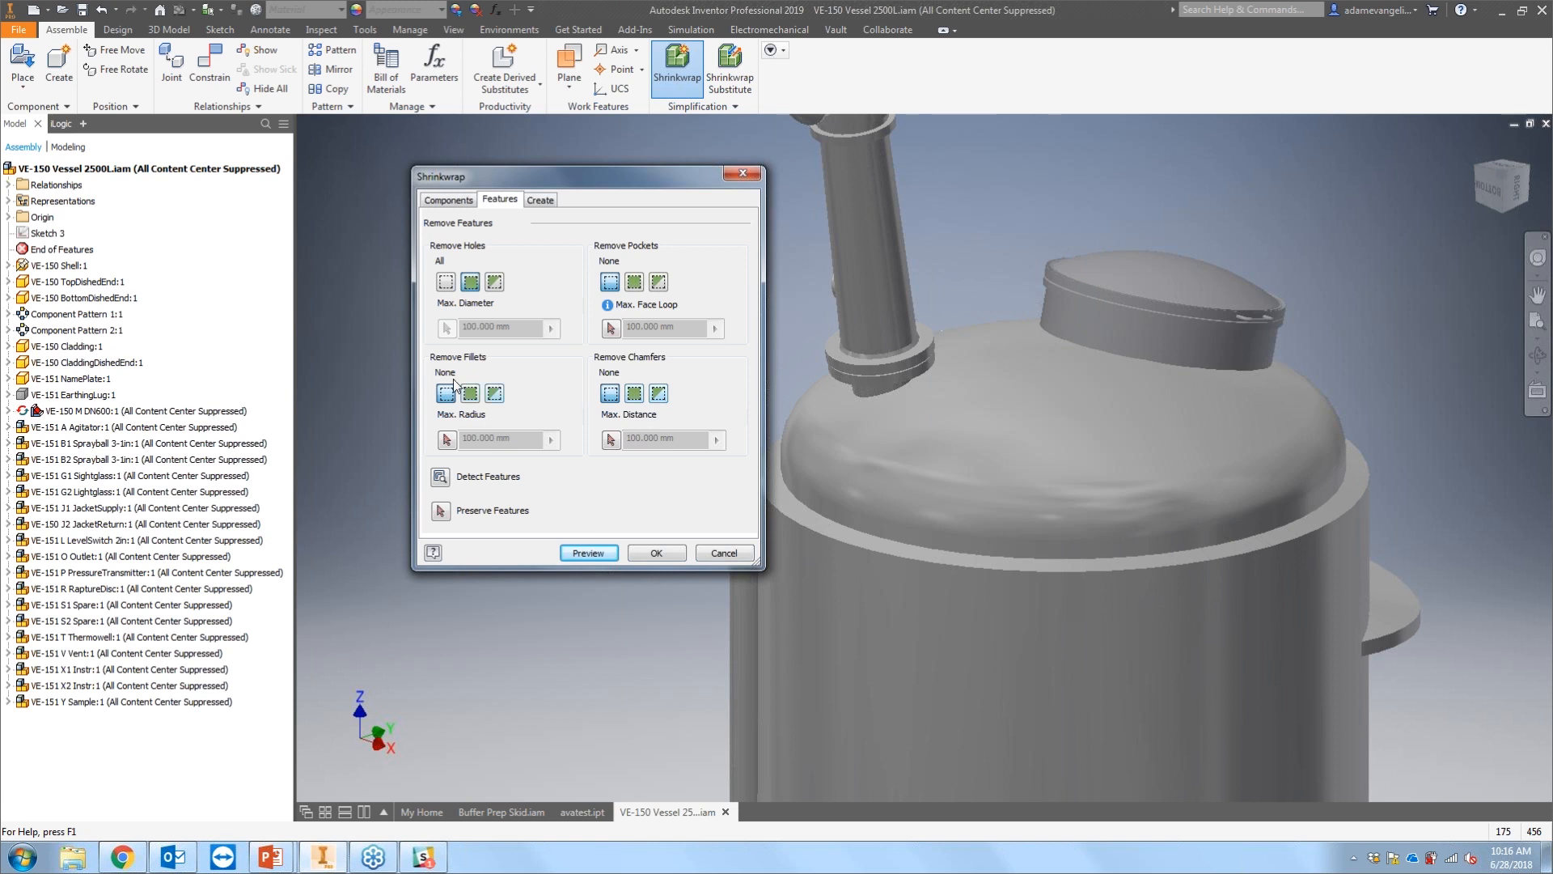
Step: Try limiting hole removal to a 50 mm maximum diameter, then restore removing all holes
{"action": "left_click", "coordinate": [494, 281]}
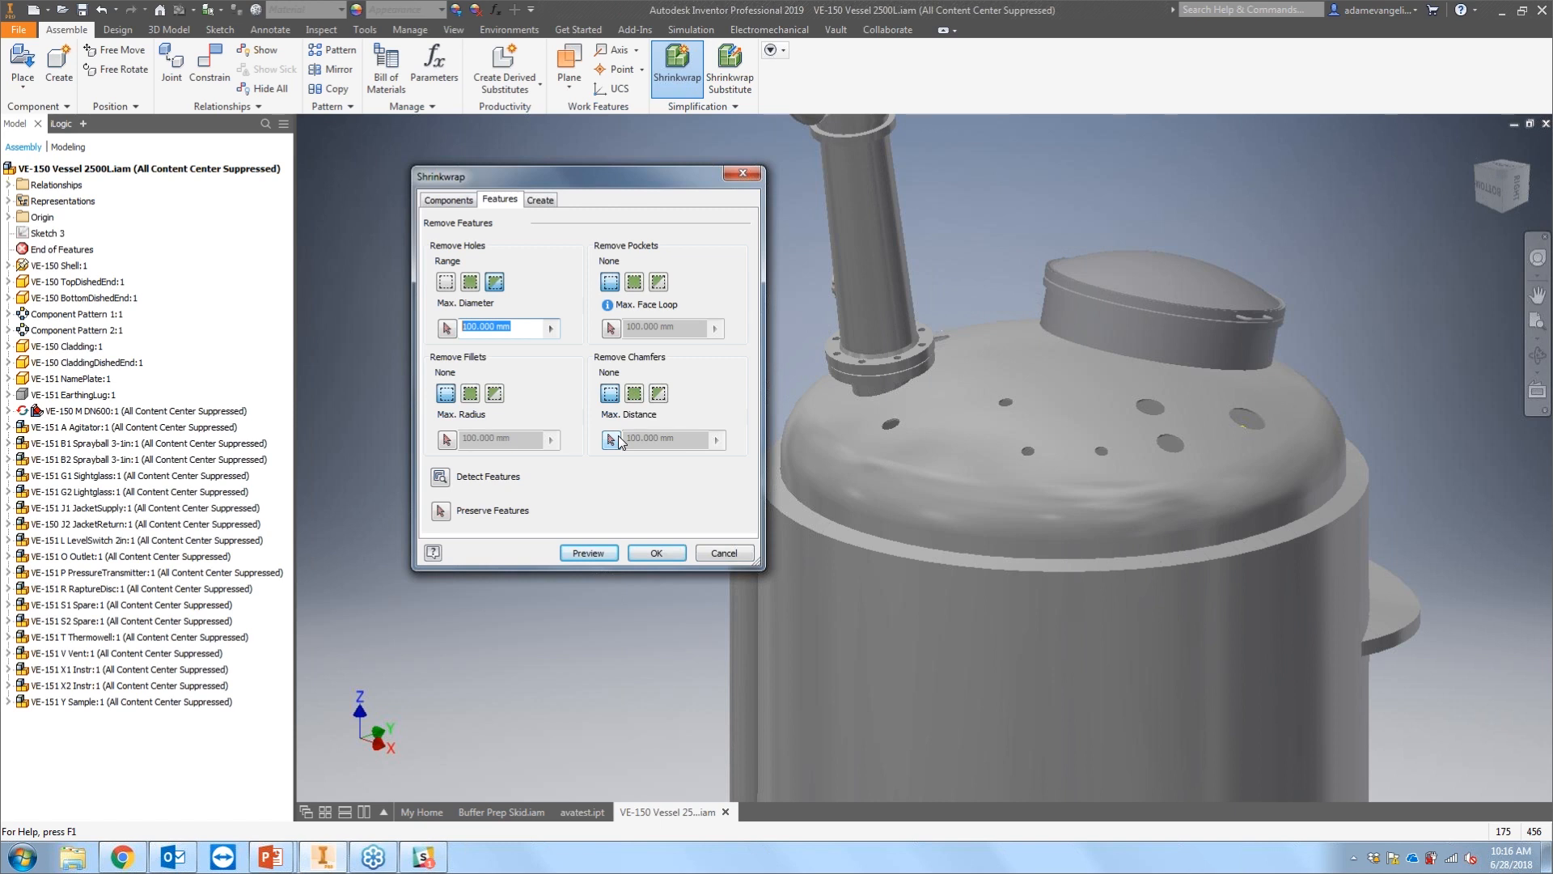
{"action": "type", "text": "50"}
{"action": "left_click", "coordinate": [469, 281]}
Step: Set fillet, chamfer and pocket removal to All
{"action": "scroll", "coordinate": [875, 498], "scroll_direction": "up", "scroll_amount": 3}
{"action": "middle_click_drag", "start_coordinate": [875, 498], "coordinate": [851, 468]}
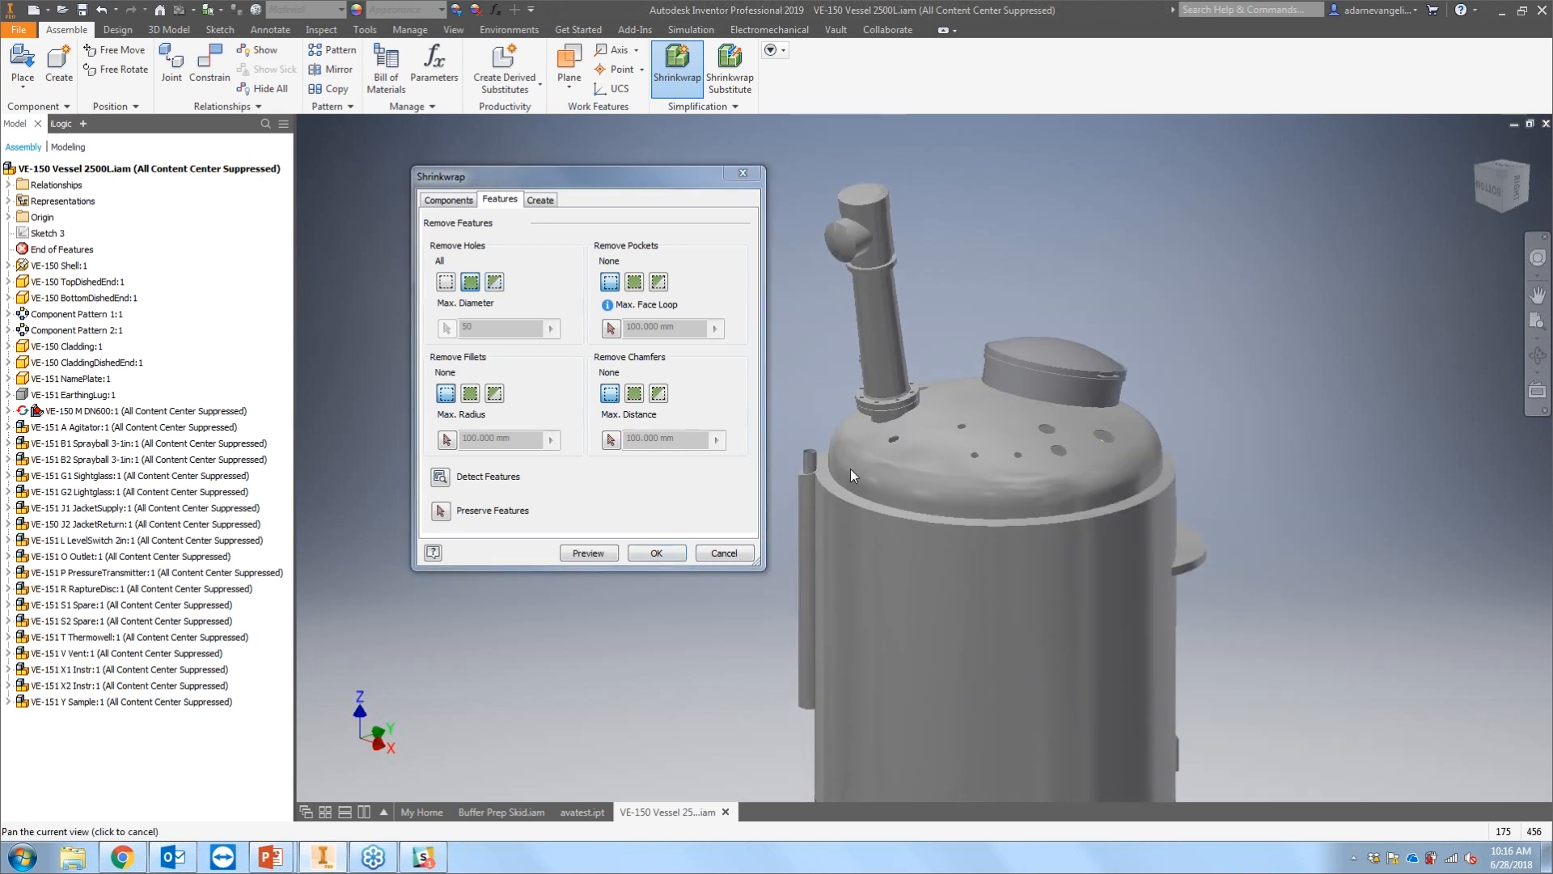
{"action": "left_click", "coordinate": [471, 393]}
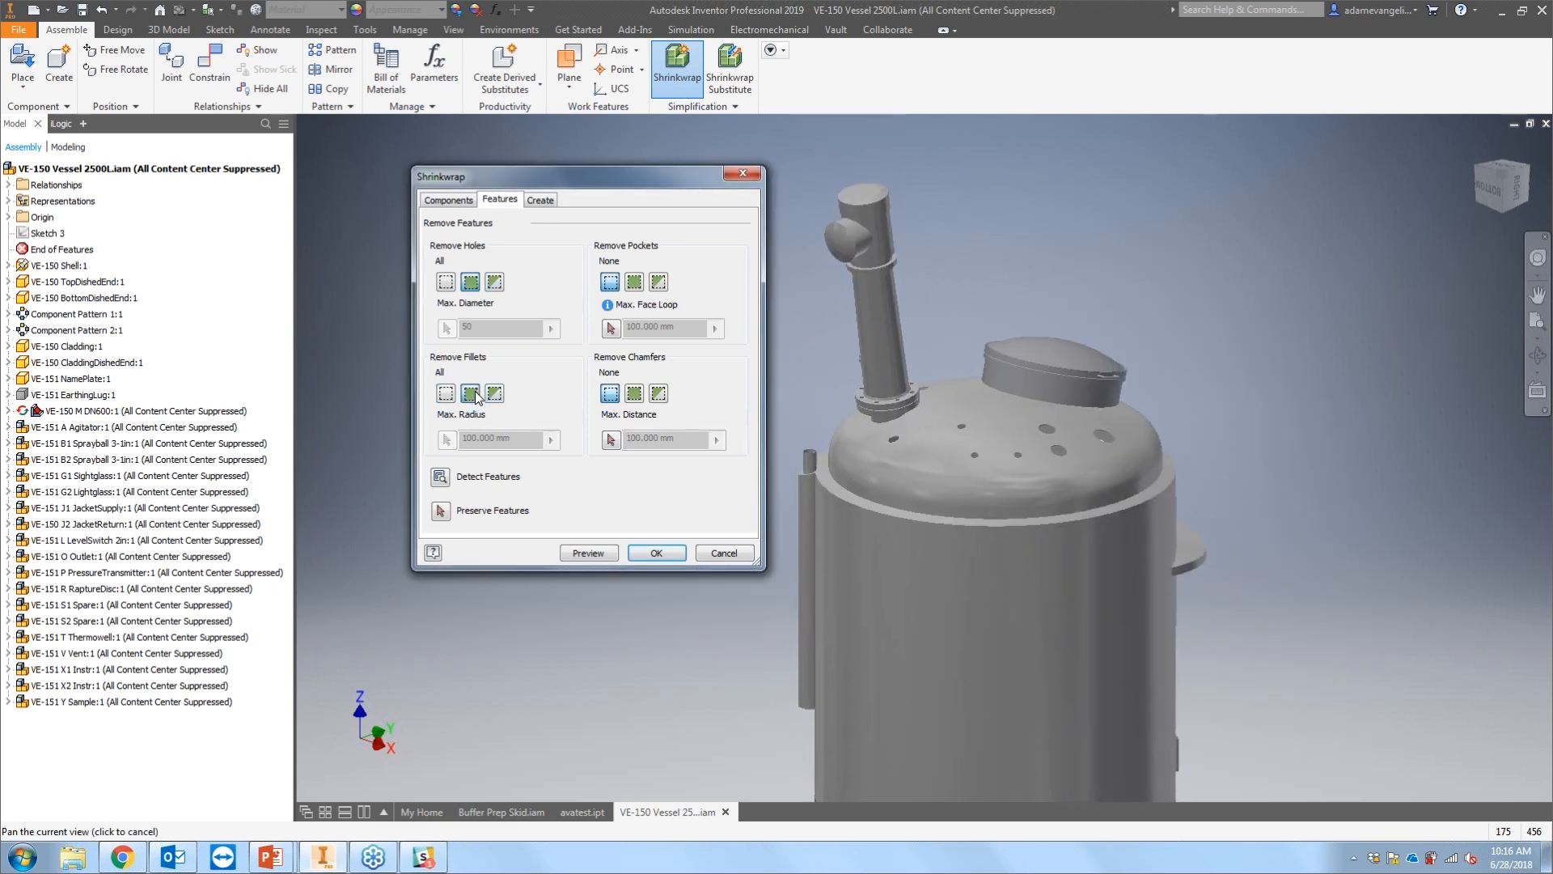
{"action": "left_click", "coordinate": [634, 393]}
{"action": "left_click", "coordinate": [634, 282]}
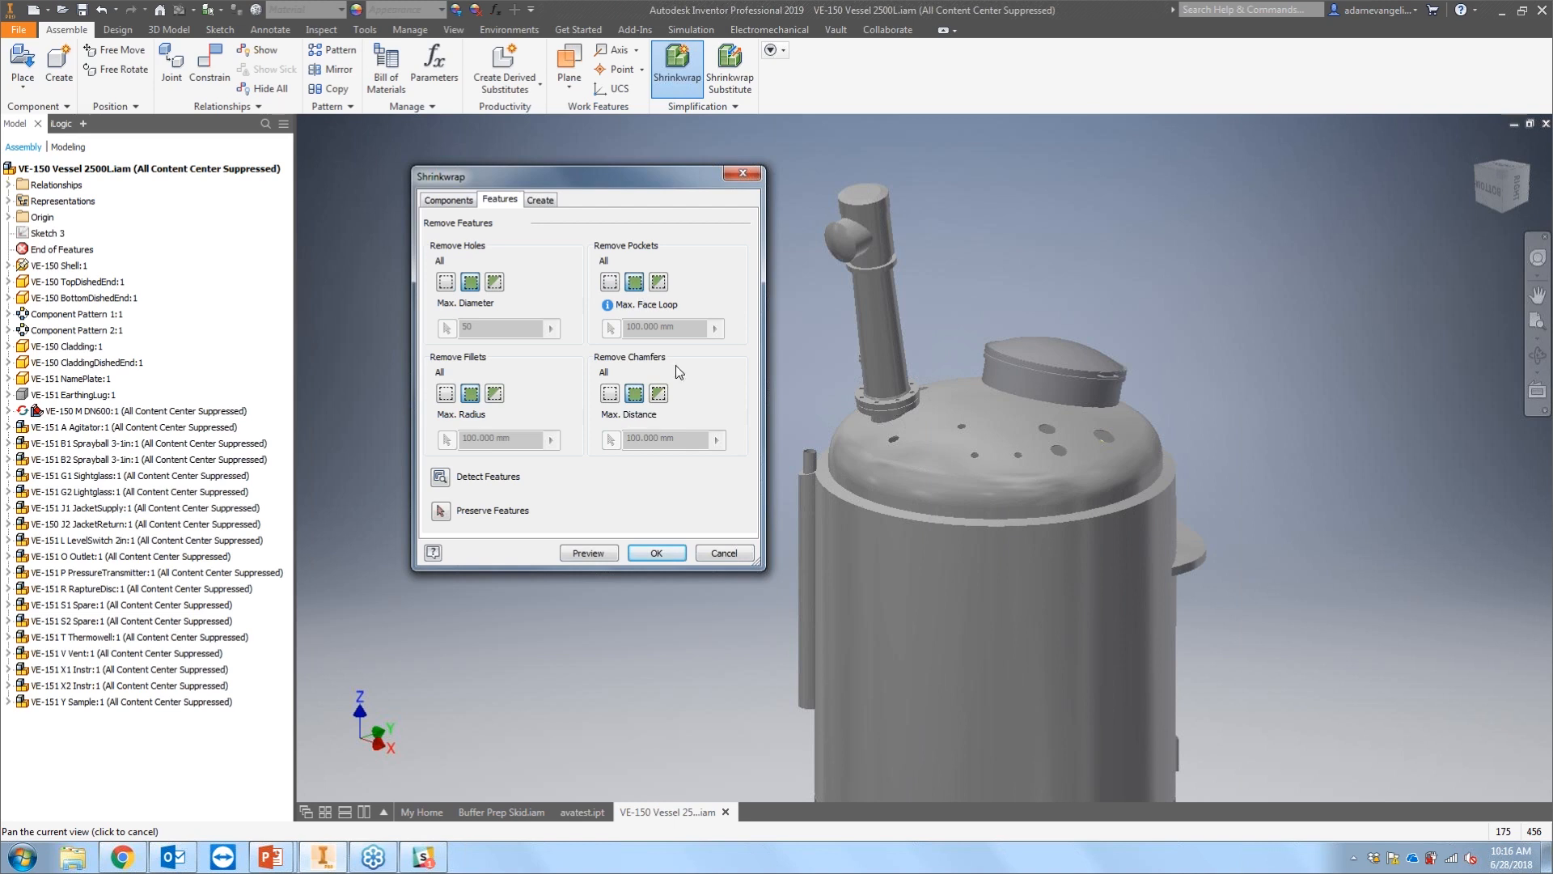
Step: Preview the simplified Shrinkwrap with all features removed
{"action": "scroll", "coordinate": [1006, 482], "scroll_direction": "up", "scroll_amount": 5}
{"action": "left_click", "coordinate": [612, 555]}
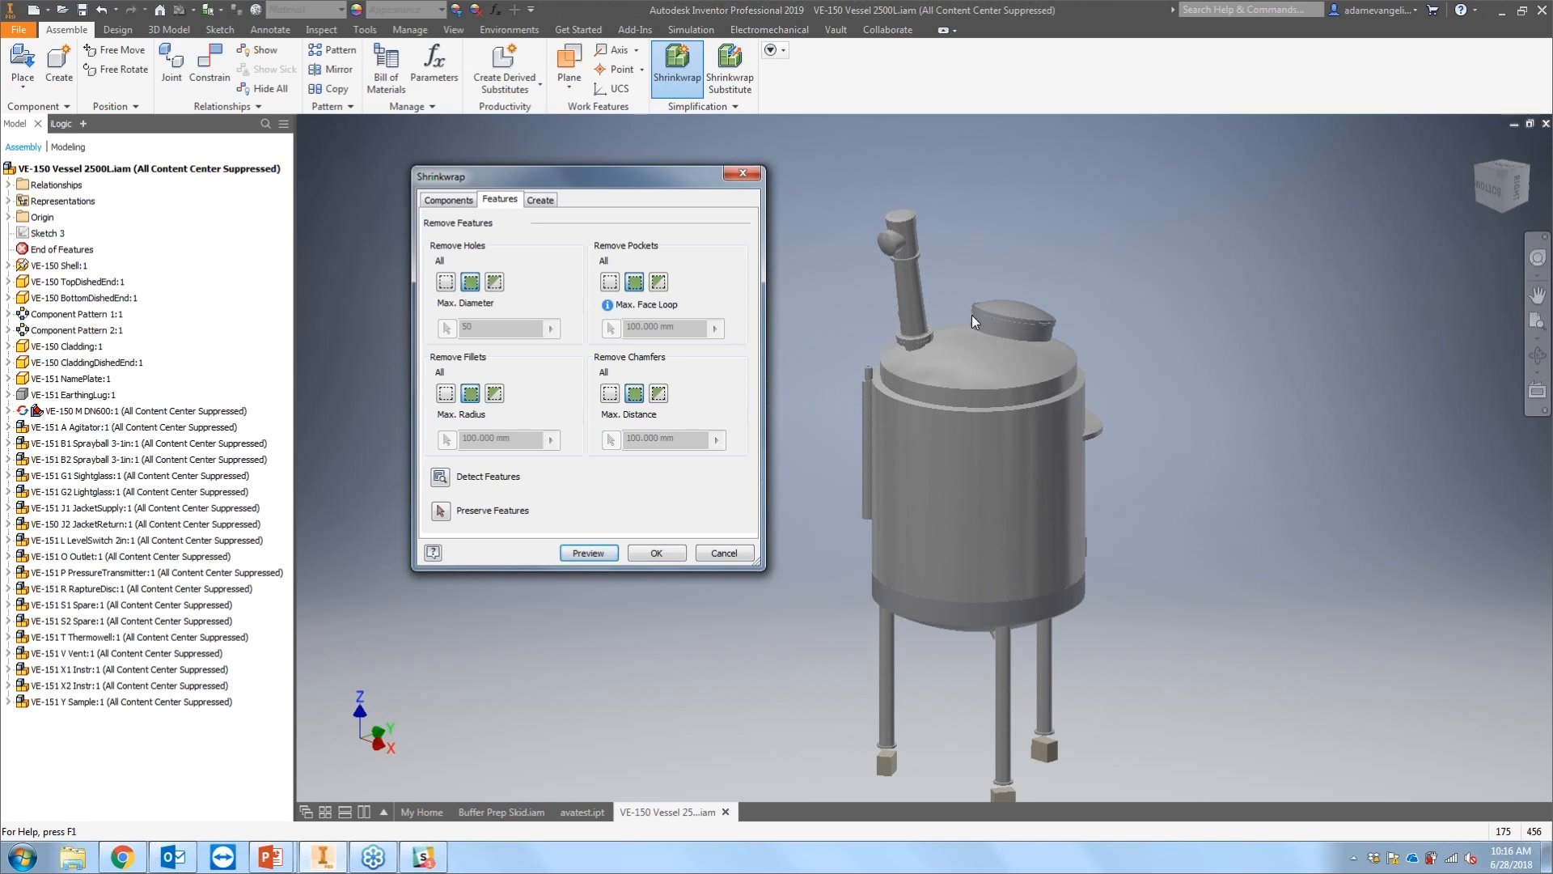
{"action": "middle_click_drag", "start_coordinate": [983, 314], "coordinate": [986, 245]}
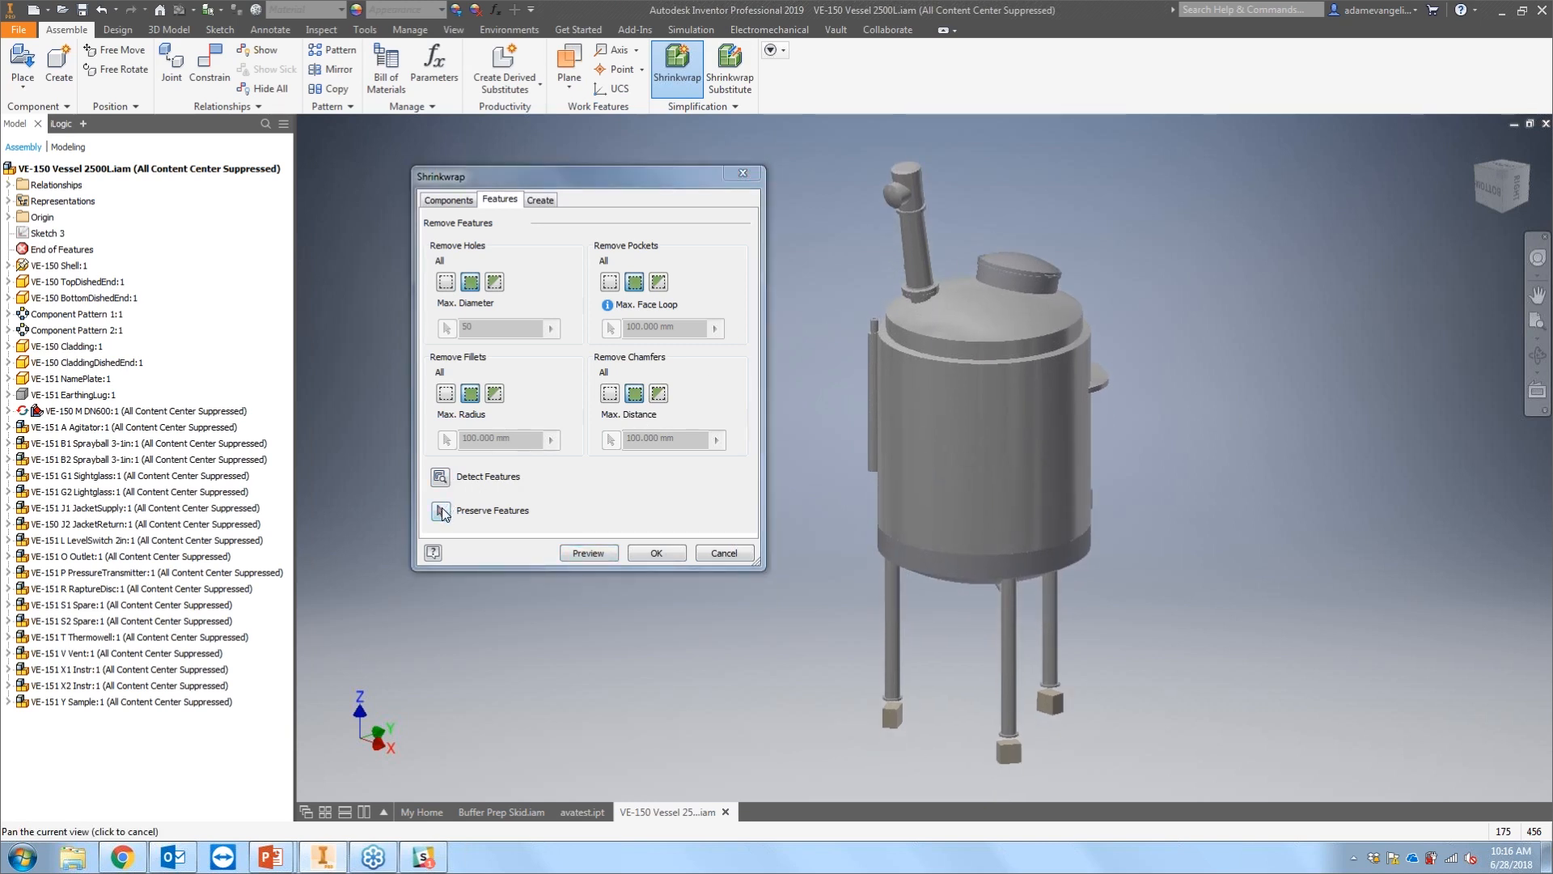
Step: Detect the removable features on the vessel and switch to selecting features to preserve
{"action": "scroll", "coordinate": [913, 371], "scroll_direction": "up", "scroll_amount": 4}
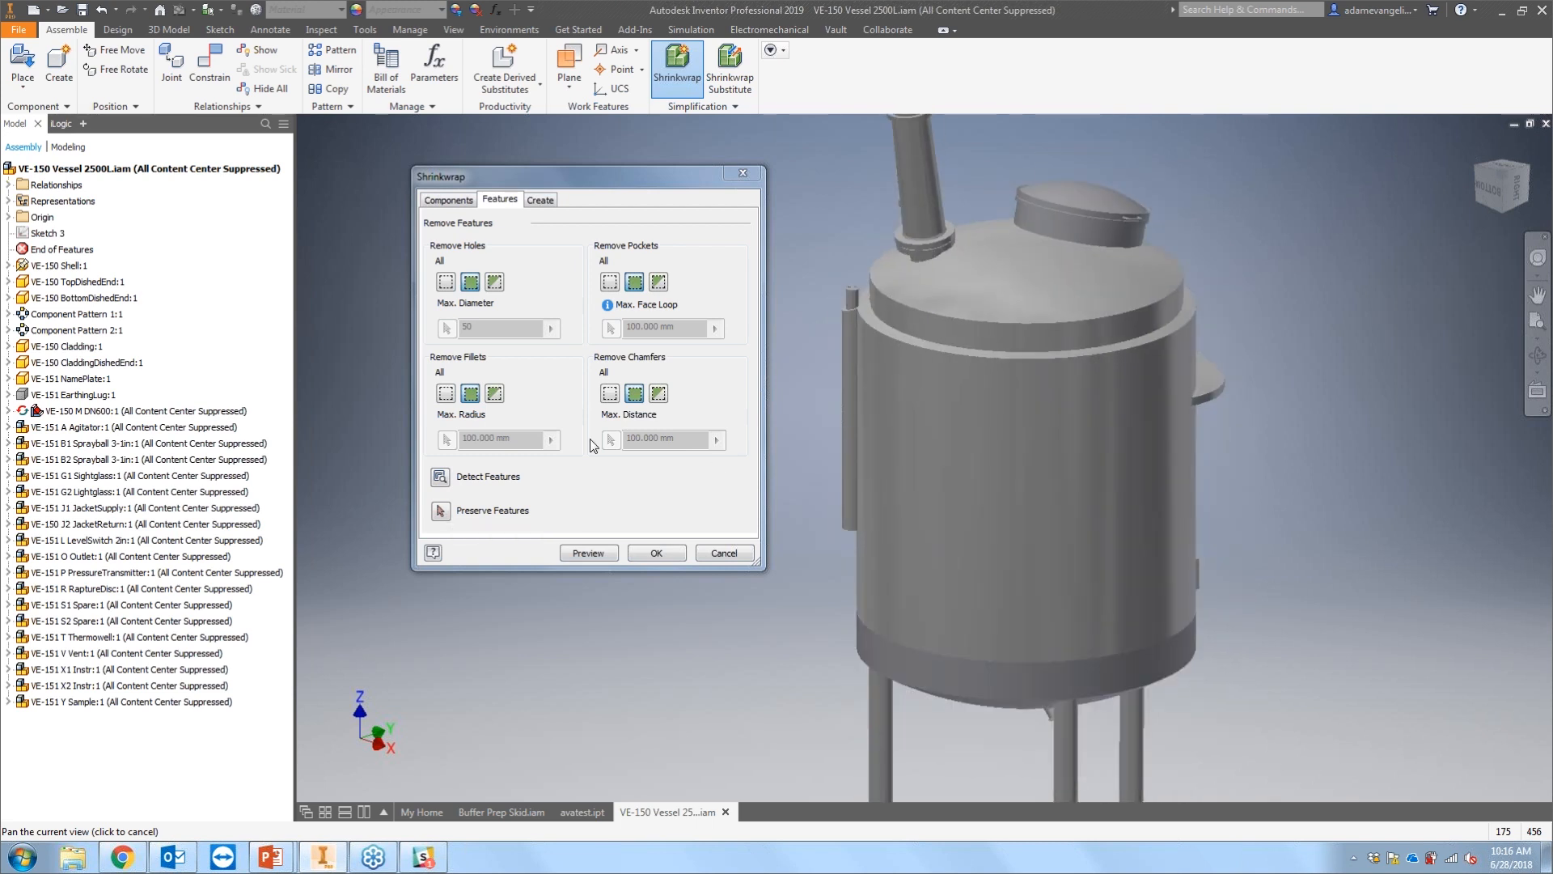
{"action": "left_click", "coordinate": [440, 477]}
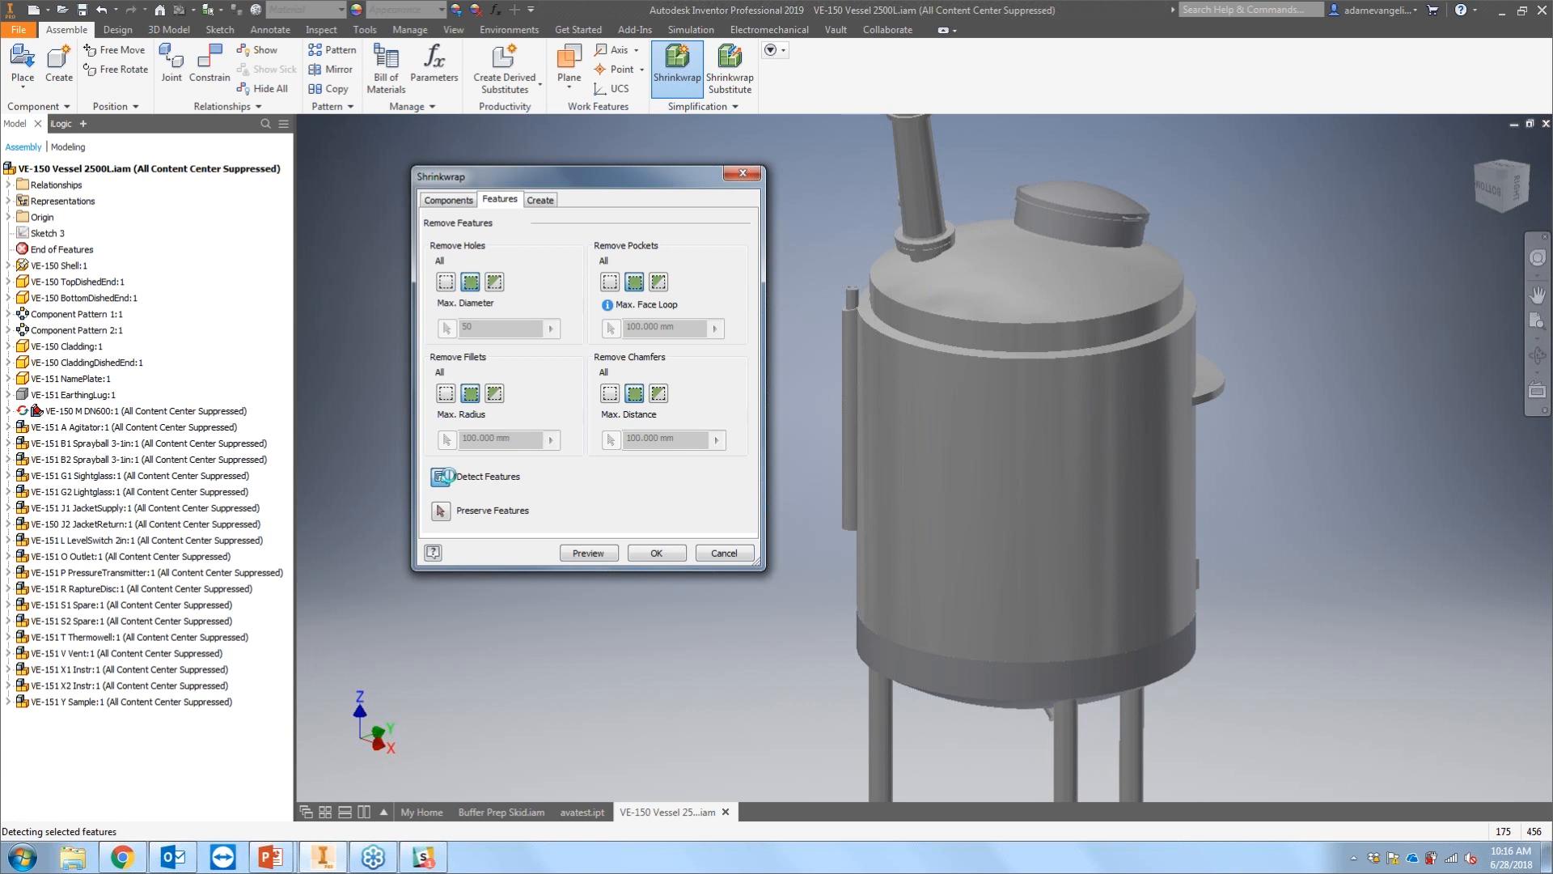
{"action": "scroll", "coordinate": [919, 118], "scroll_direction": "down", "scroll_amount": 3}
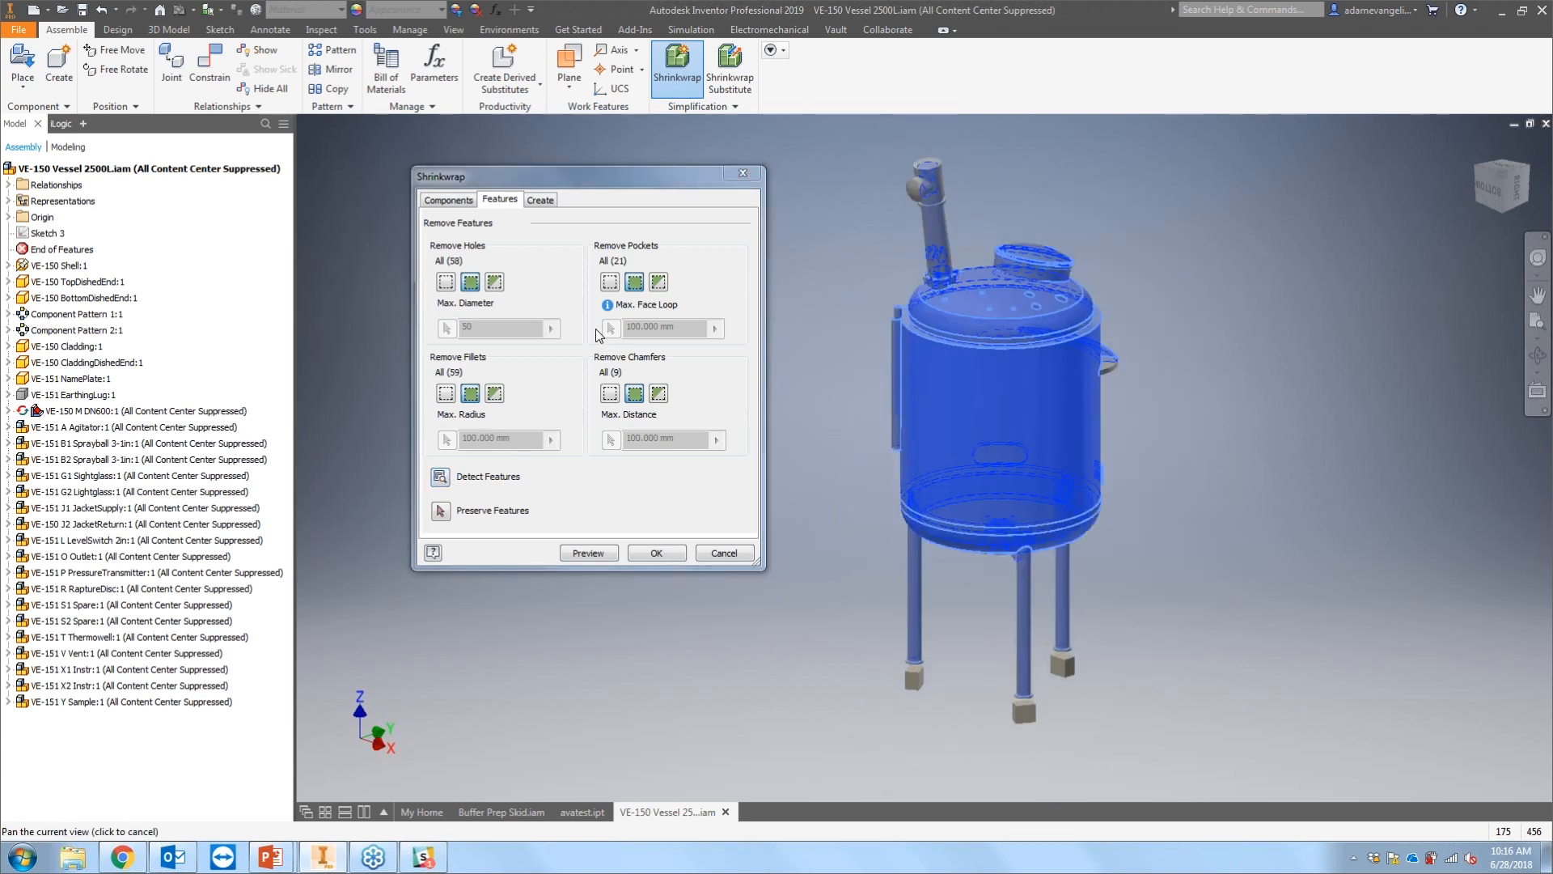
{"action": "left_click", "coordinate": [440, 511]}
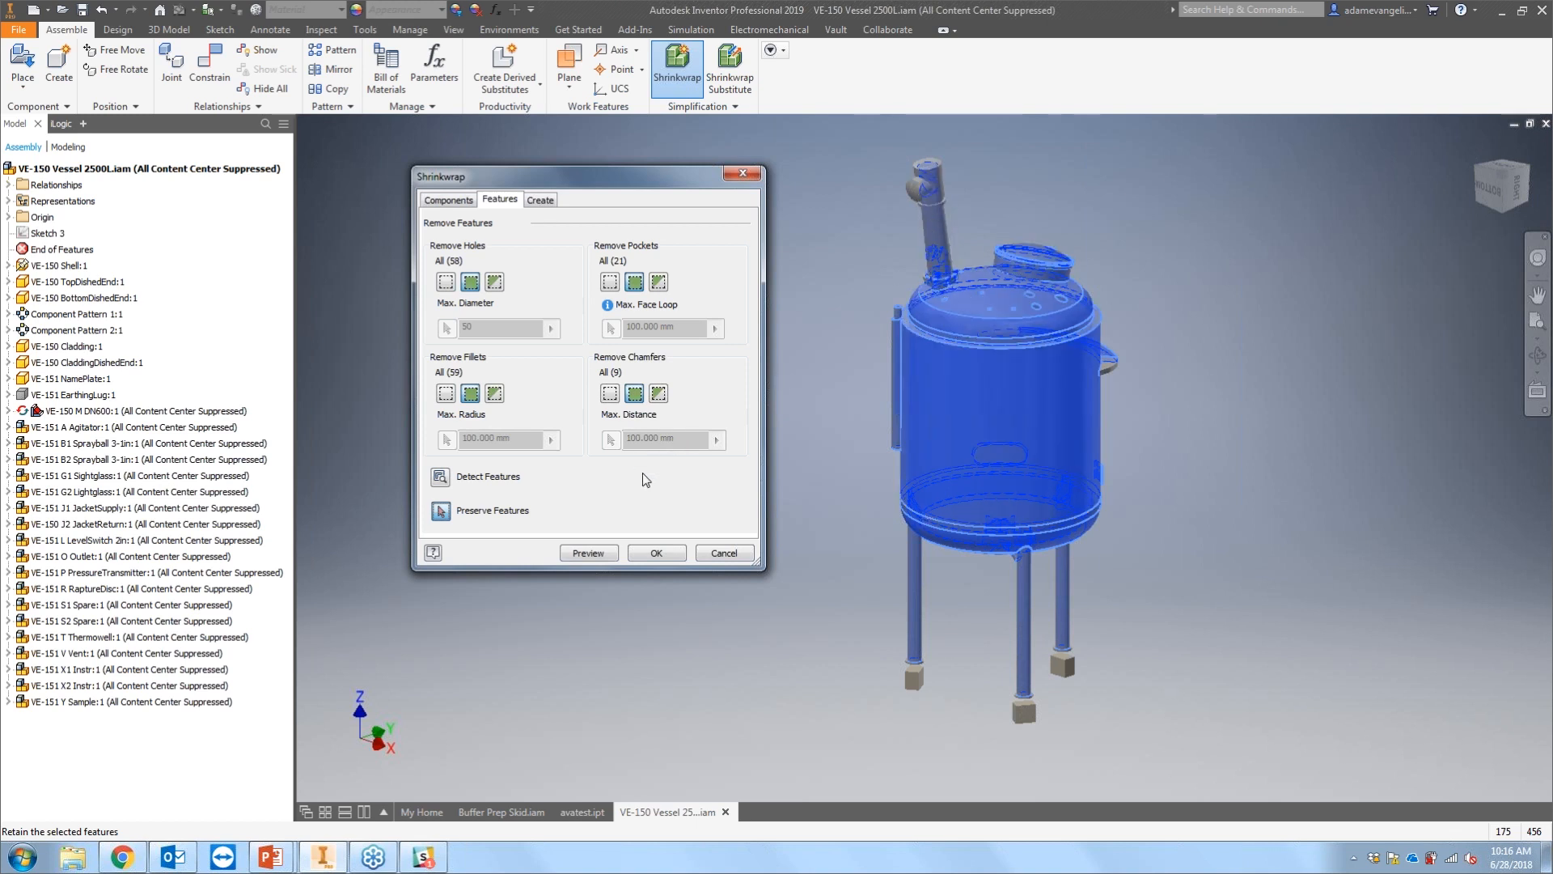
{"action": "scroll", "coordinate": [1096, 451], "scroll_direction": "down", "scroll_amount": 3}
{"action": "scroll", "coordinate": [1036, 413], "scroll_direction": "up", "scroll_amount": 2}
{"action": "middle_click_drag", "start_coordinate": [1036, 413], "coordinate": [1085, 497]}
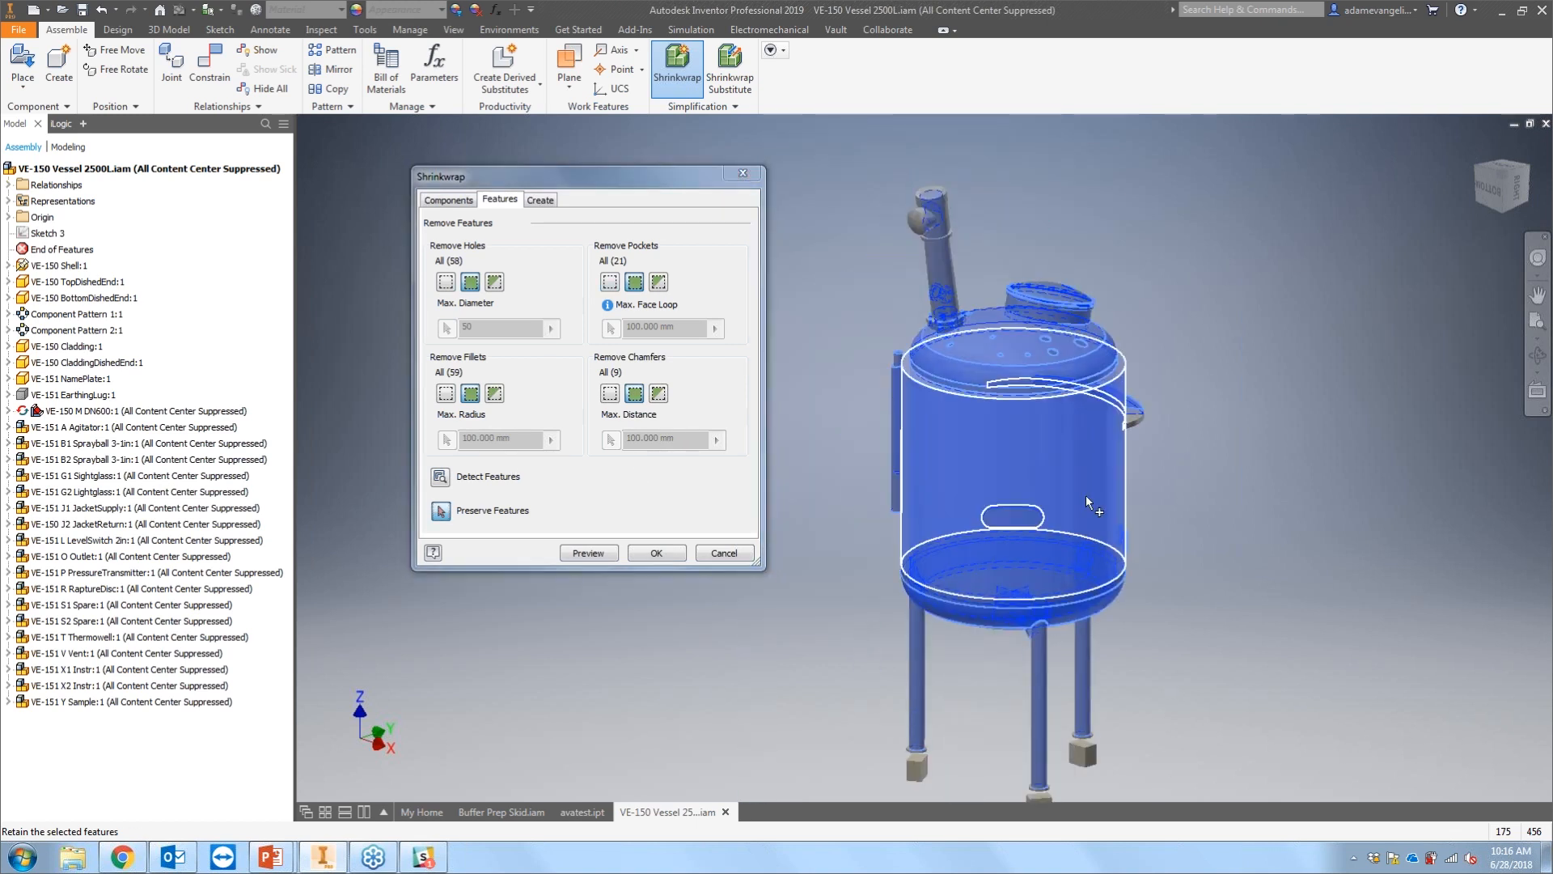
Step: Name the new Shrinkwrap part AVA_Test1
{"action": "left_click", "coordinate": [539, 200]}
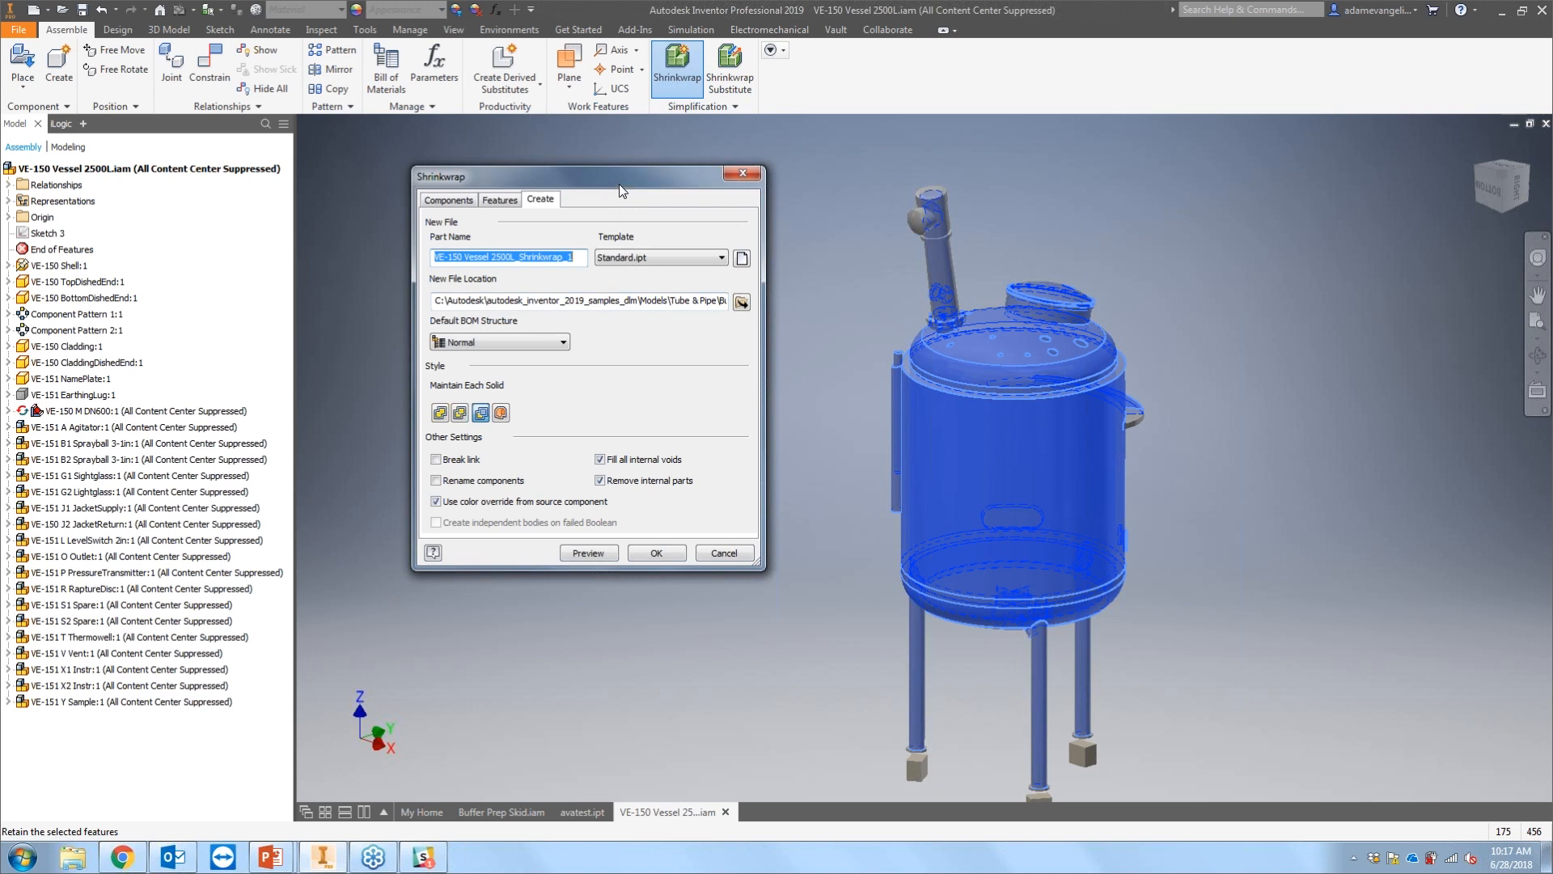
{"action": "left_click_drag", "start_coordinate": [609, 185], "coordinate": [643, 178]}
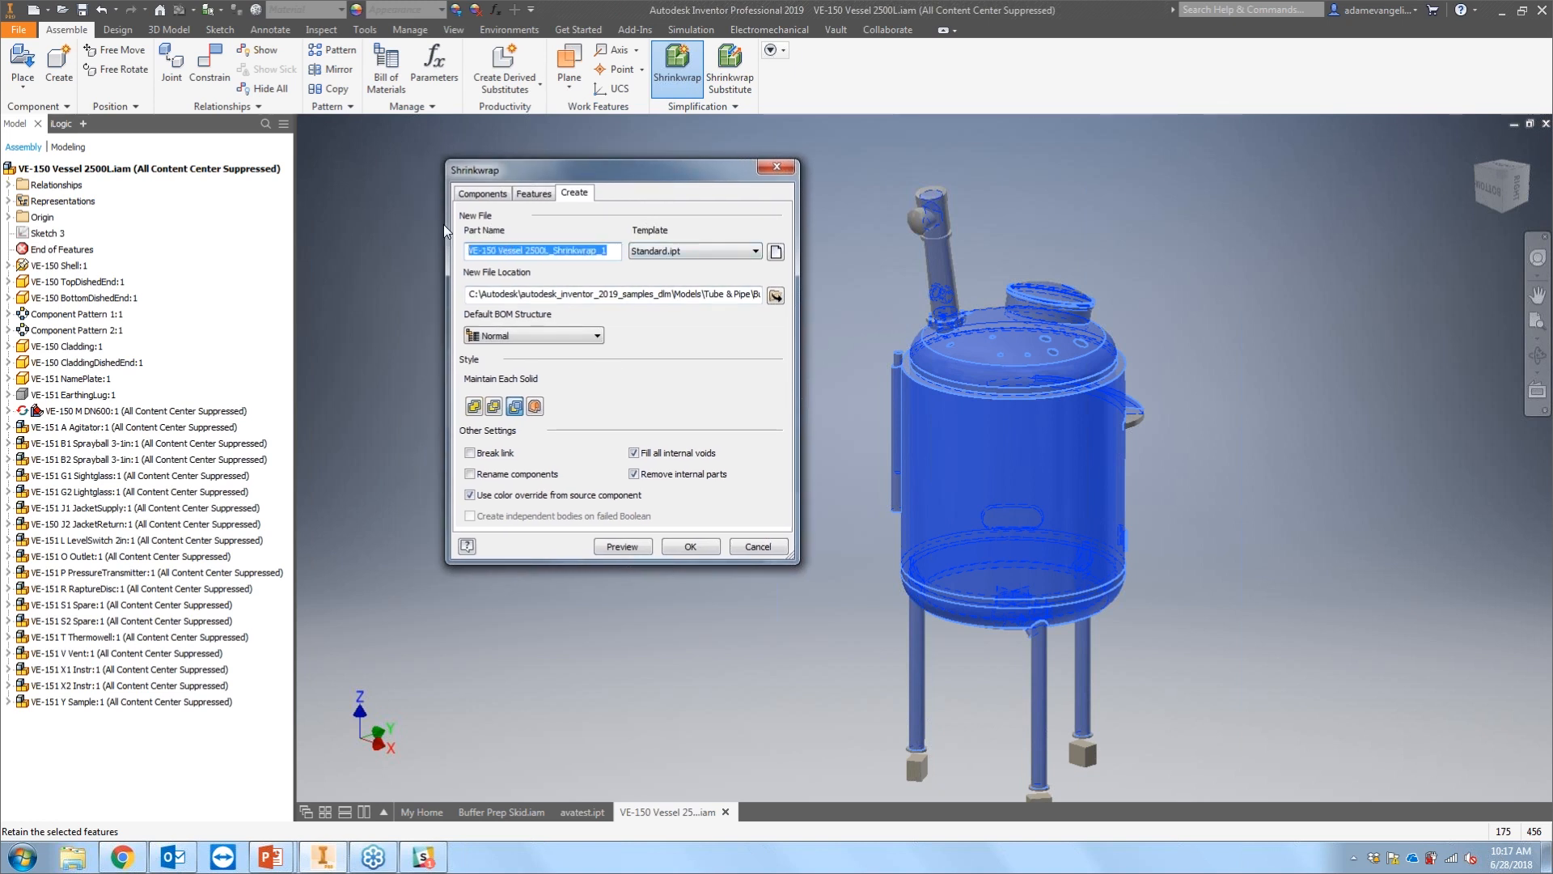
{"action": "type", "text": "AVA_Test1"}
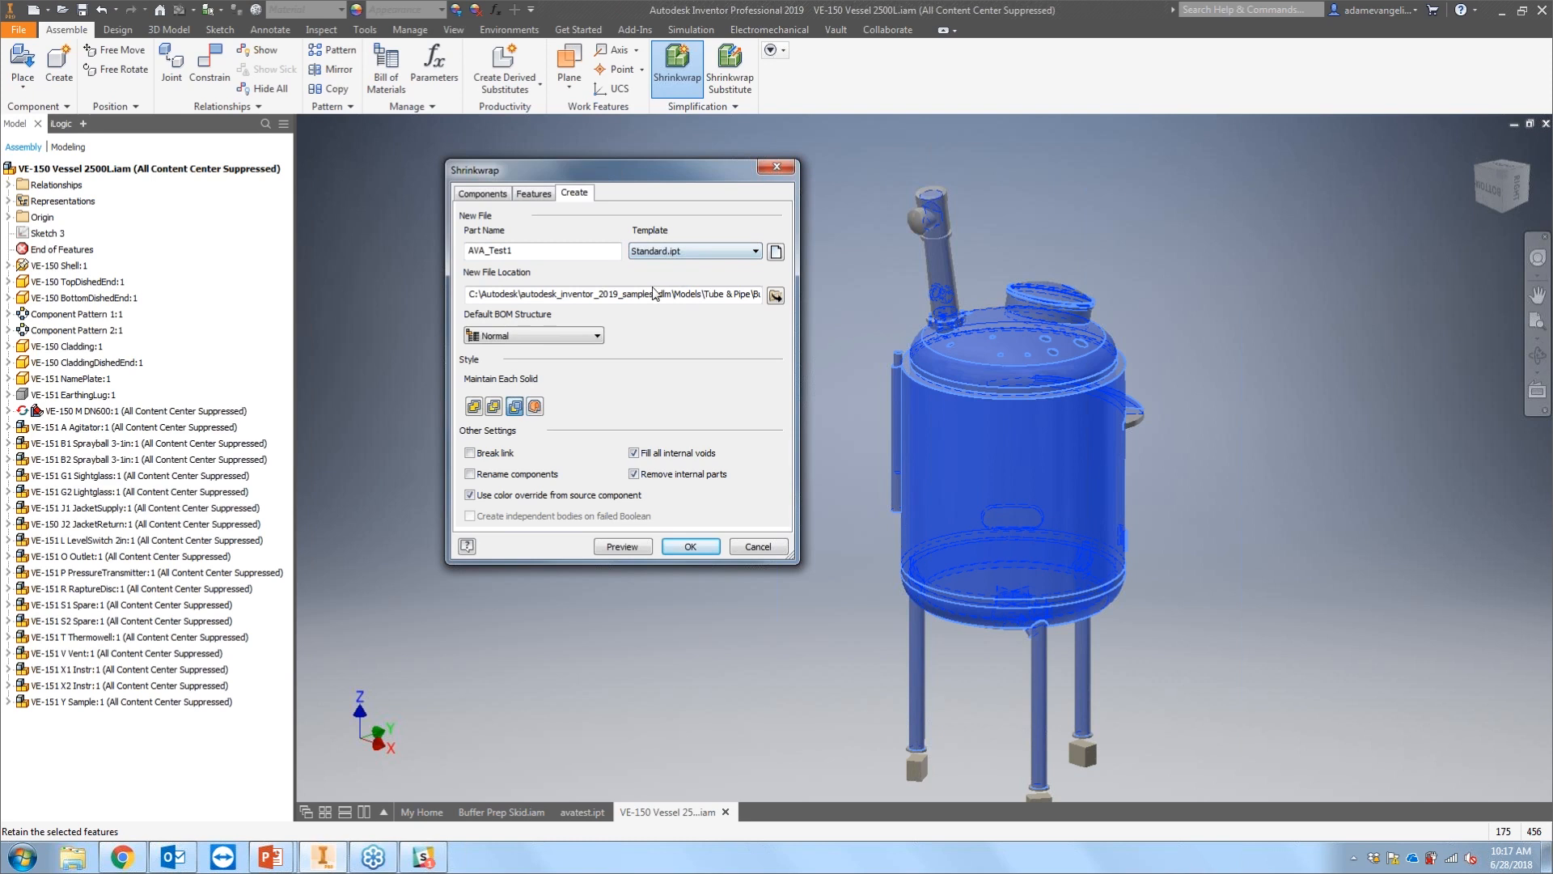
Step: Confirm the new file location and set the default BOM structure to Reference
{"action": "left_click", "coordinate": [775, 296]}
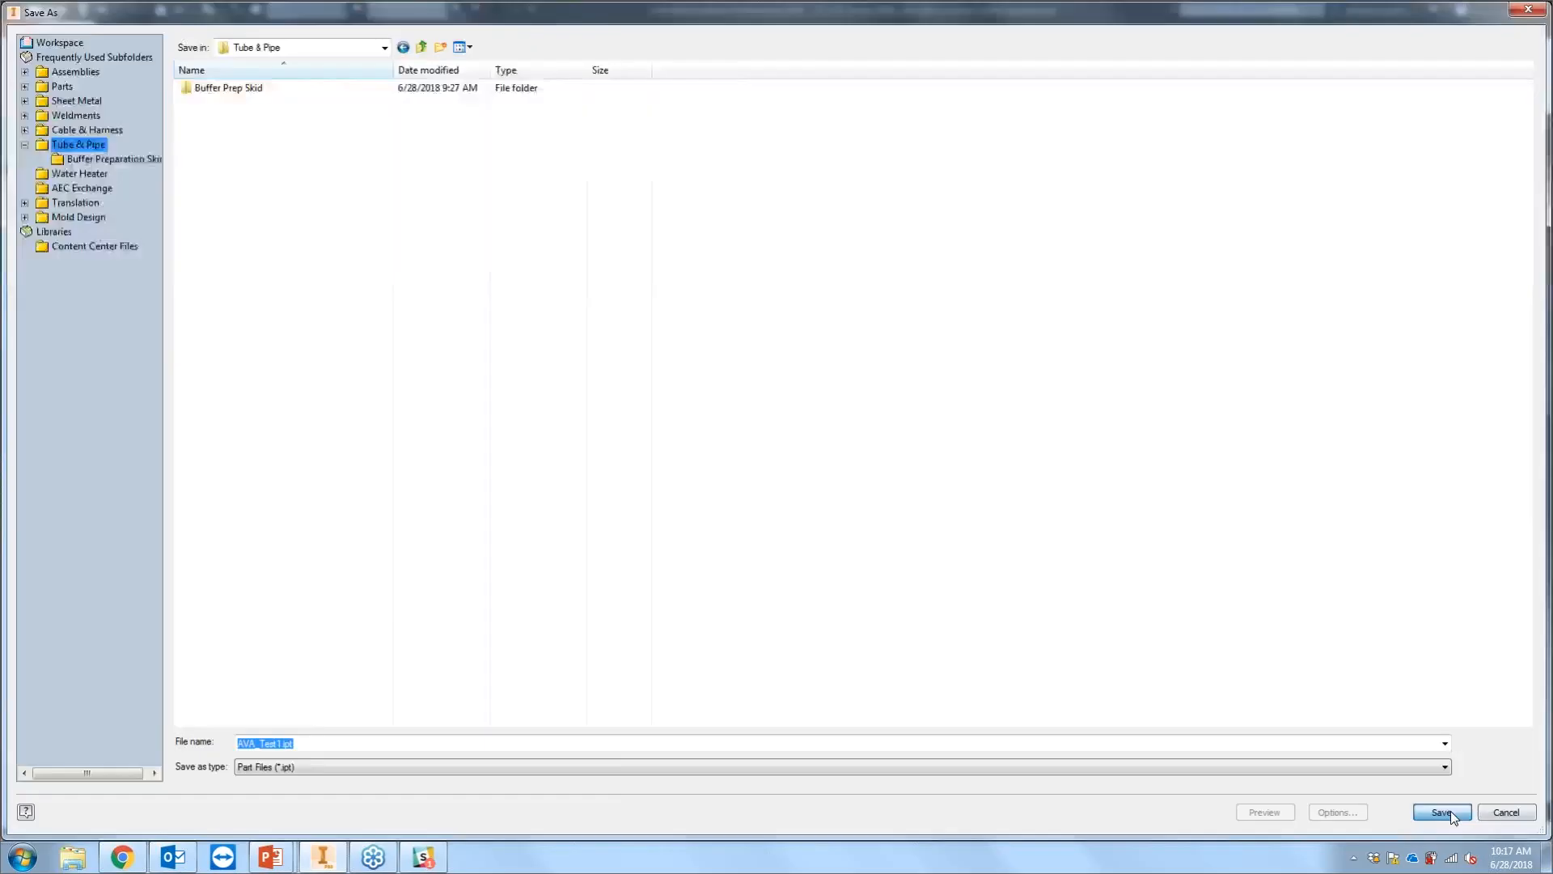
{"action": "left_click", "coordinate": [1446, 812]}
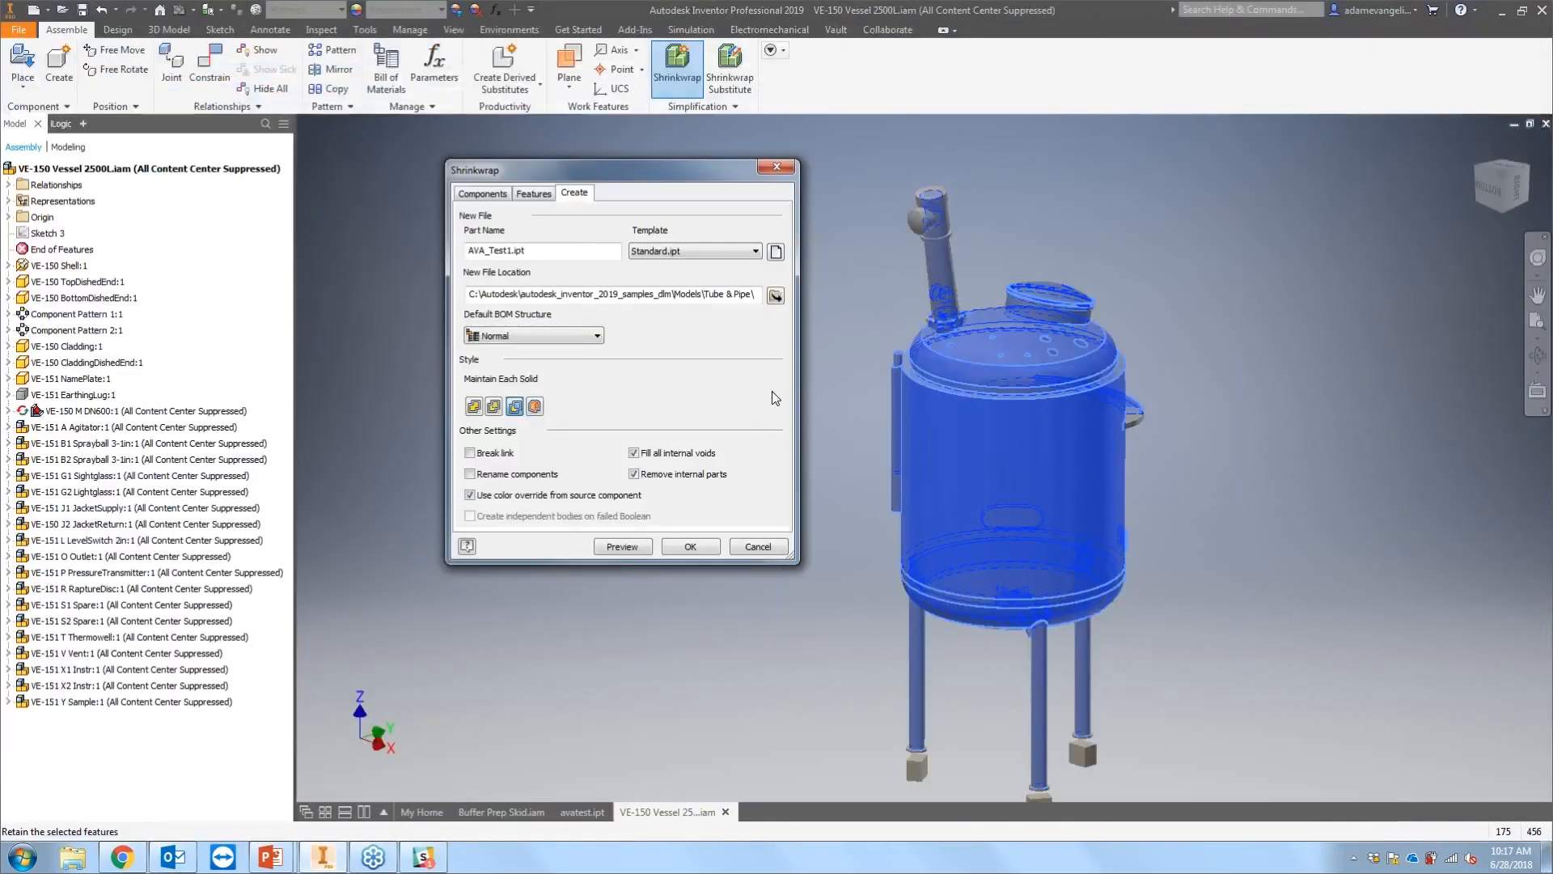
{"action": "left_click", "coordinate": [579, 336]}
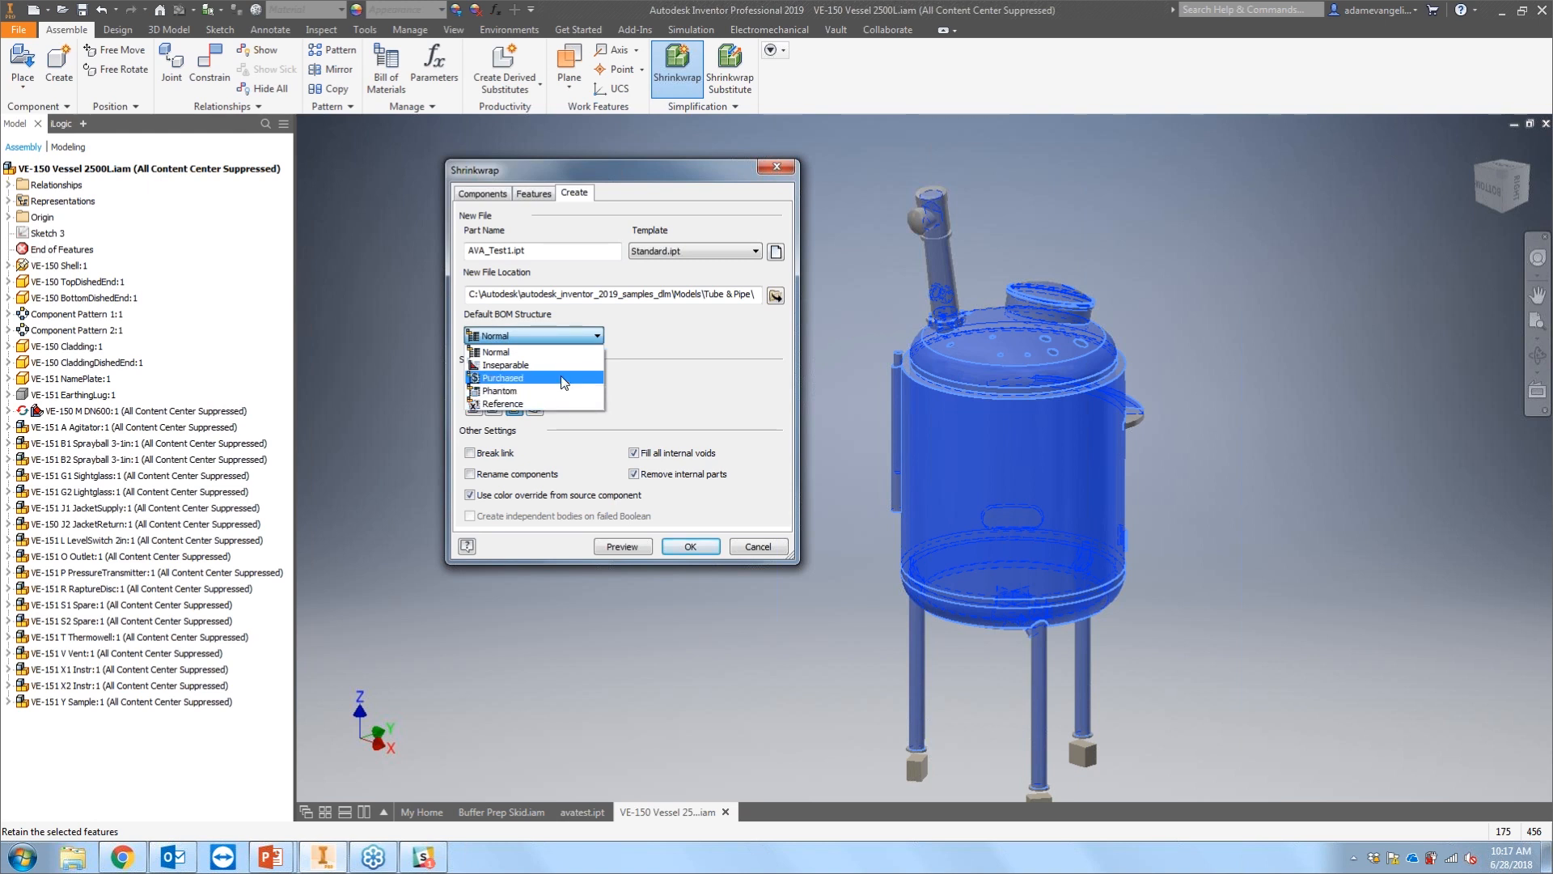
{"action": "left_click", "coordinate": [543, 403]}
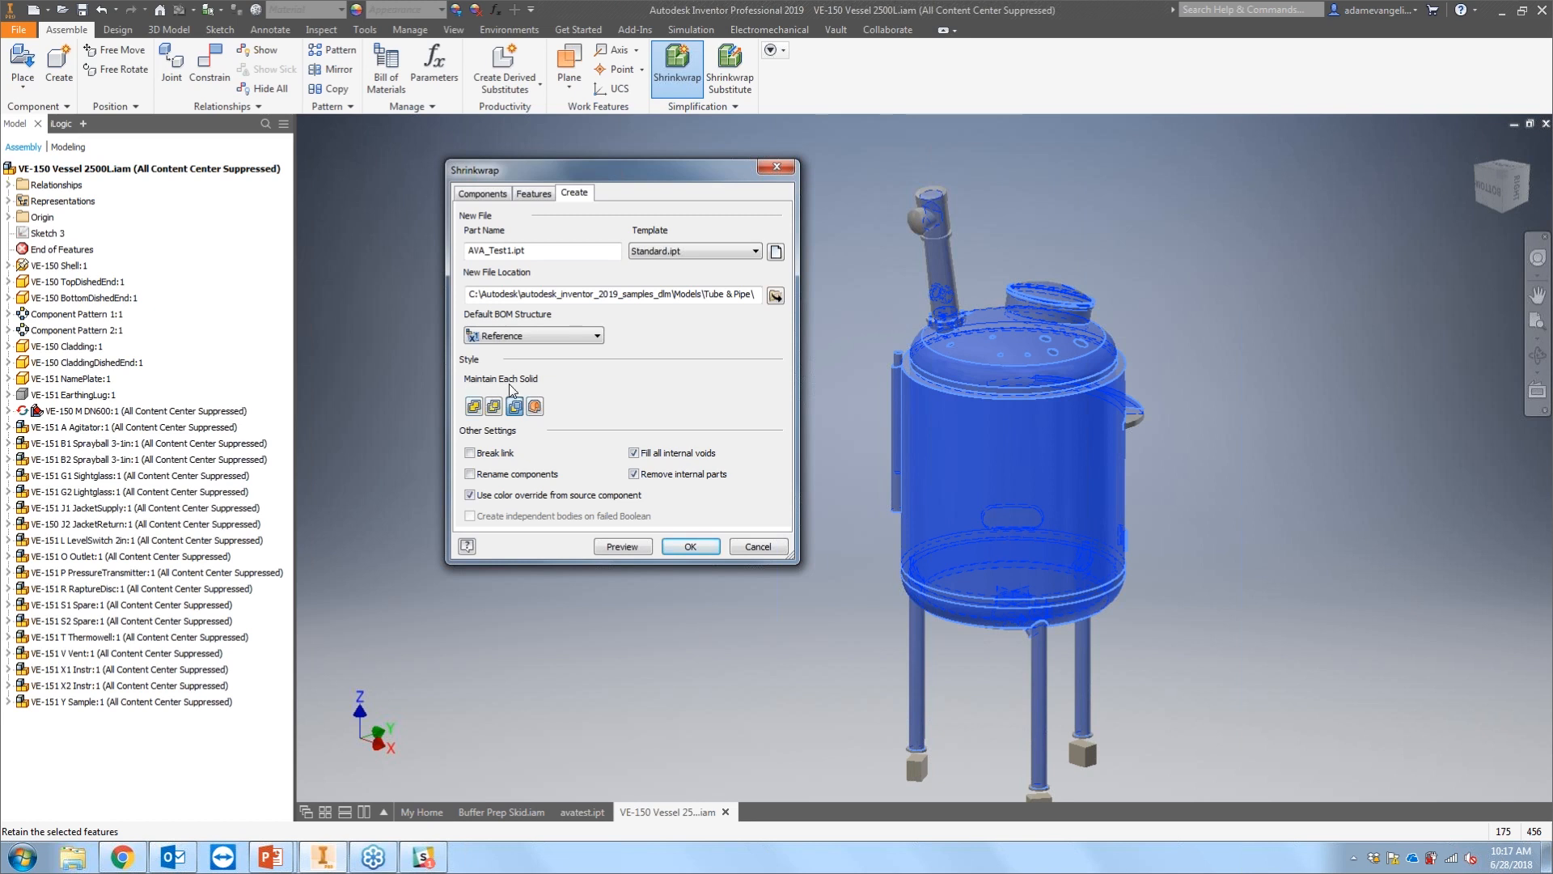
Step: Compare the output style options and set the style to Single Composite
{"action": "left_click", "coordinate": [474, 406]}
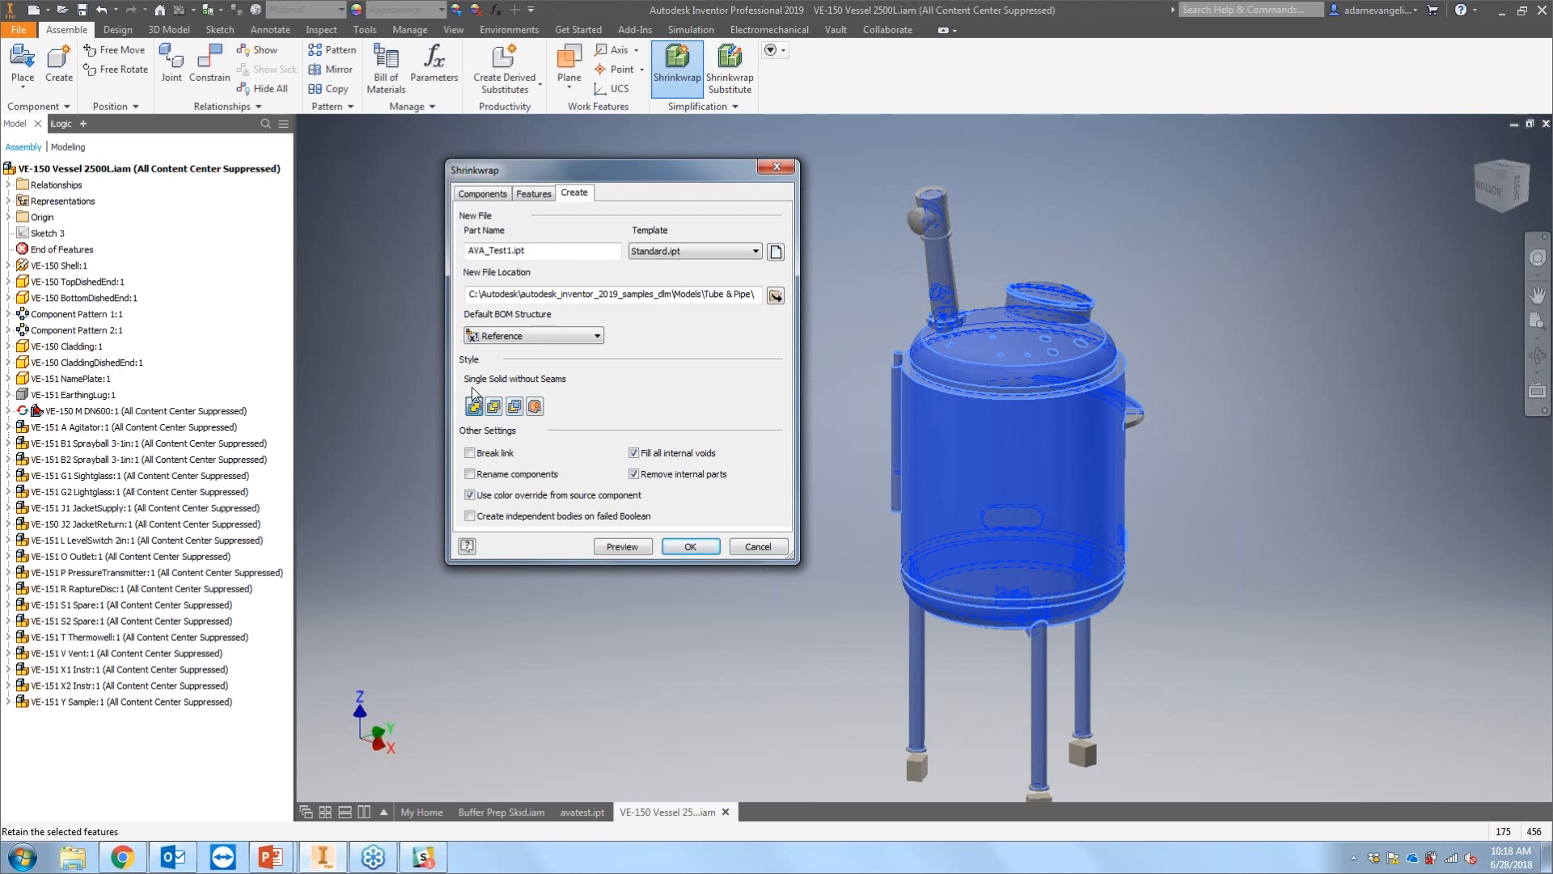
{"action": "left_click", "coordinate": [495, 410]}
{"action": "left_click", "coordinate": [514, 407]}
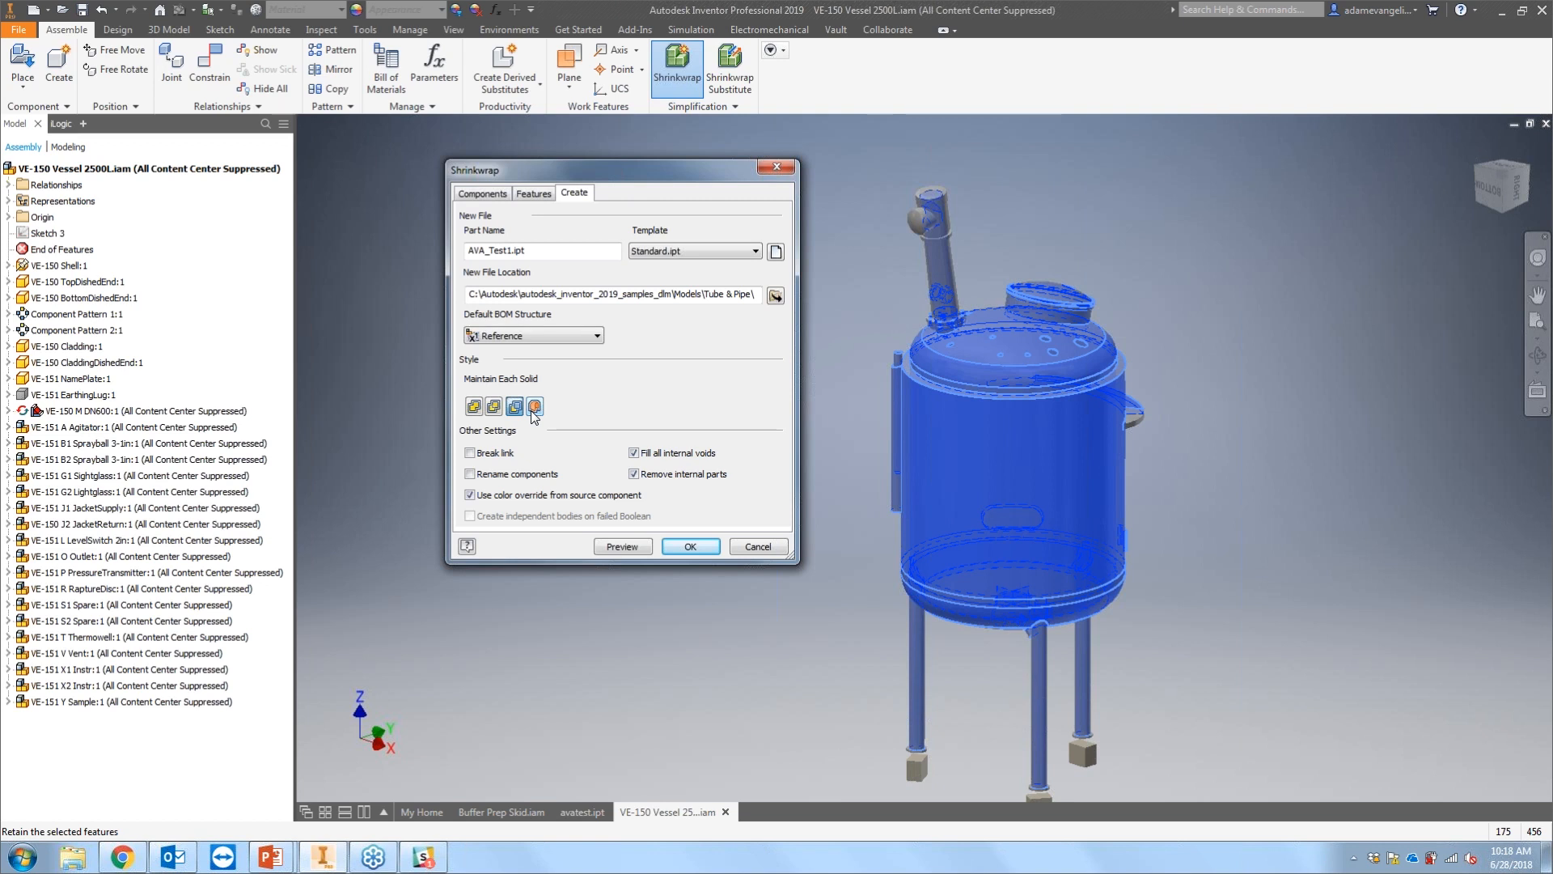
{"action": "left_click", "coordinate": [535, 407]}
{"action": "left_click", "coordinate": [476, 407]}
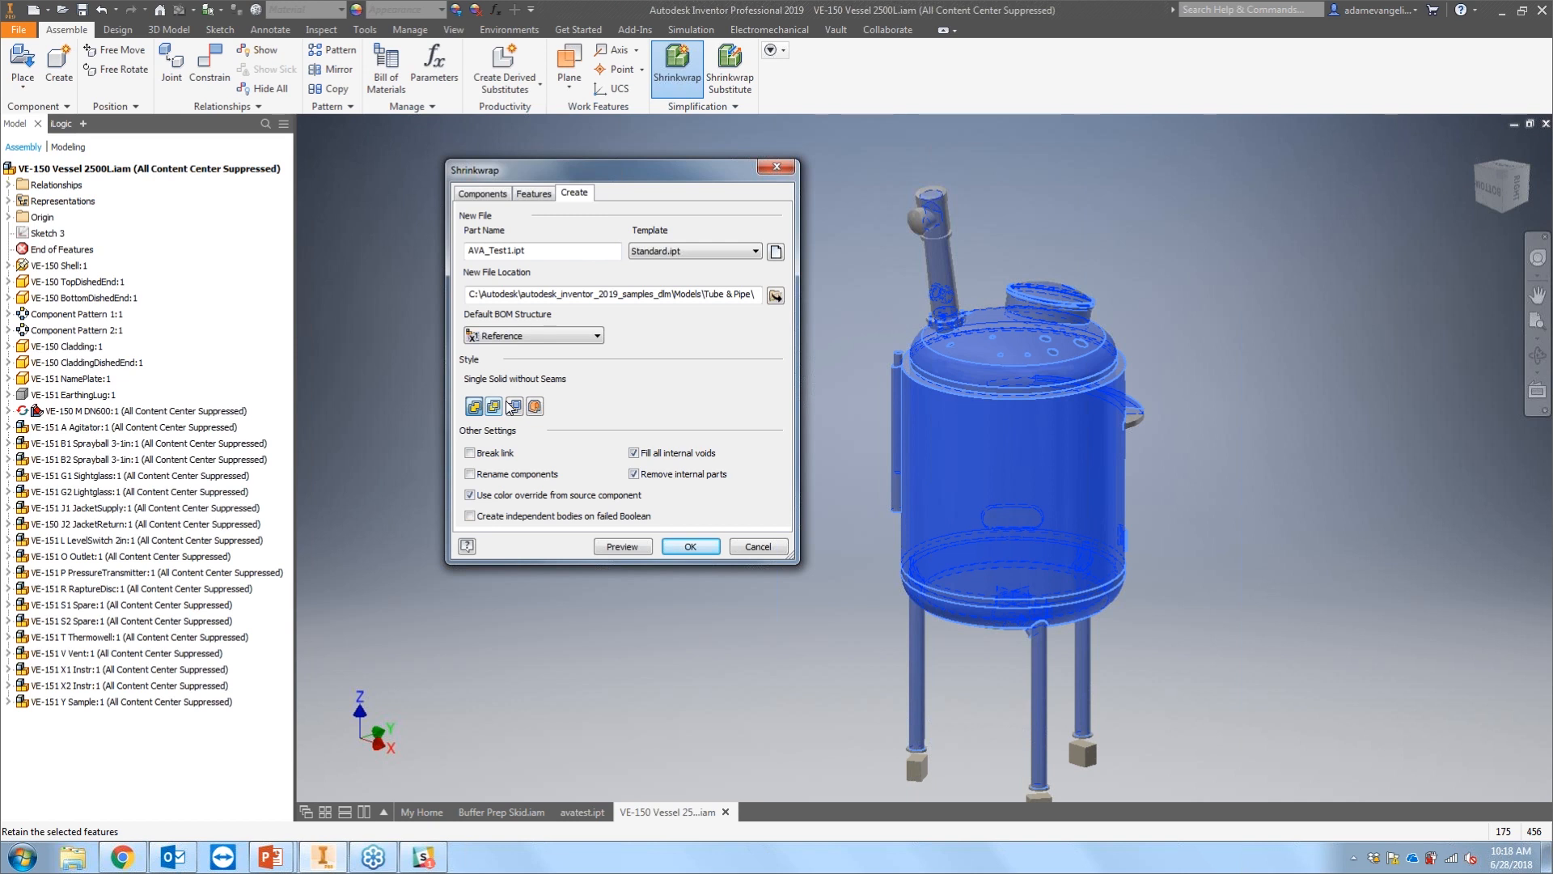
{"action": "left_click", "coordinate": [535, 406]}
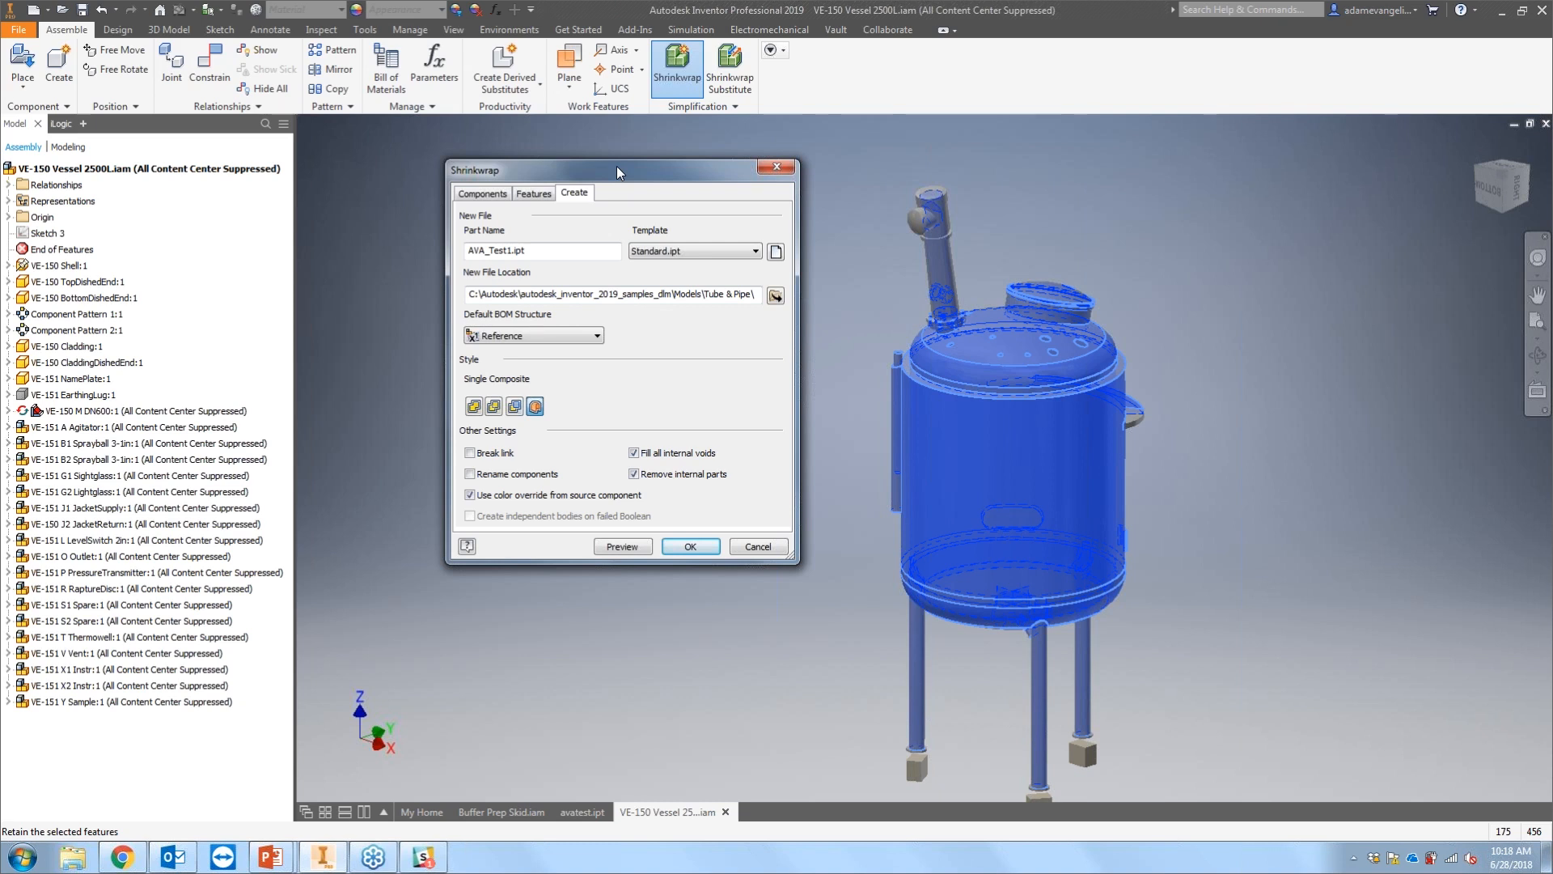
Step: Create the Shrinkwrap part, calculating mass properties for the master level of detail
{"action": "left_click_drag", "start_coordinate": [616, 167], "coordinate": [625, 136]}
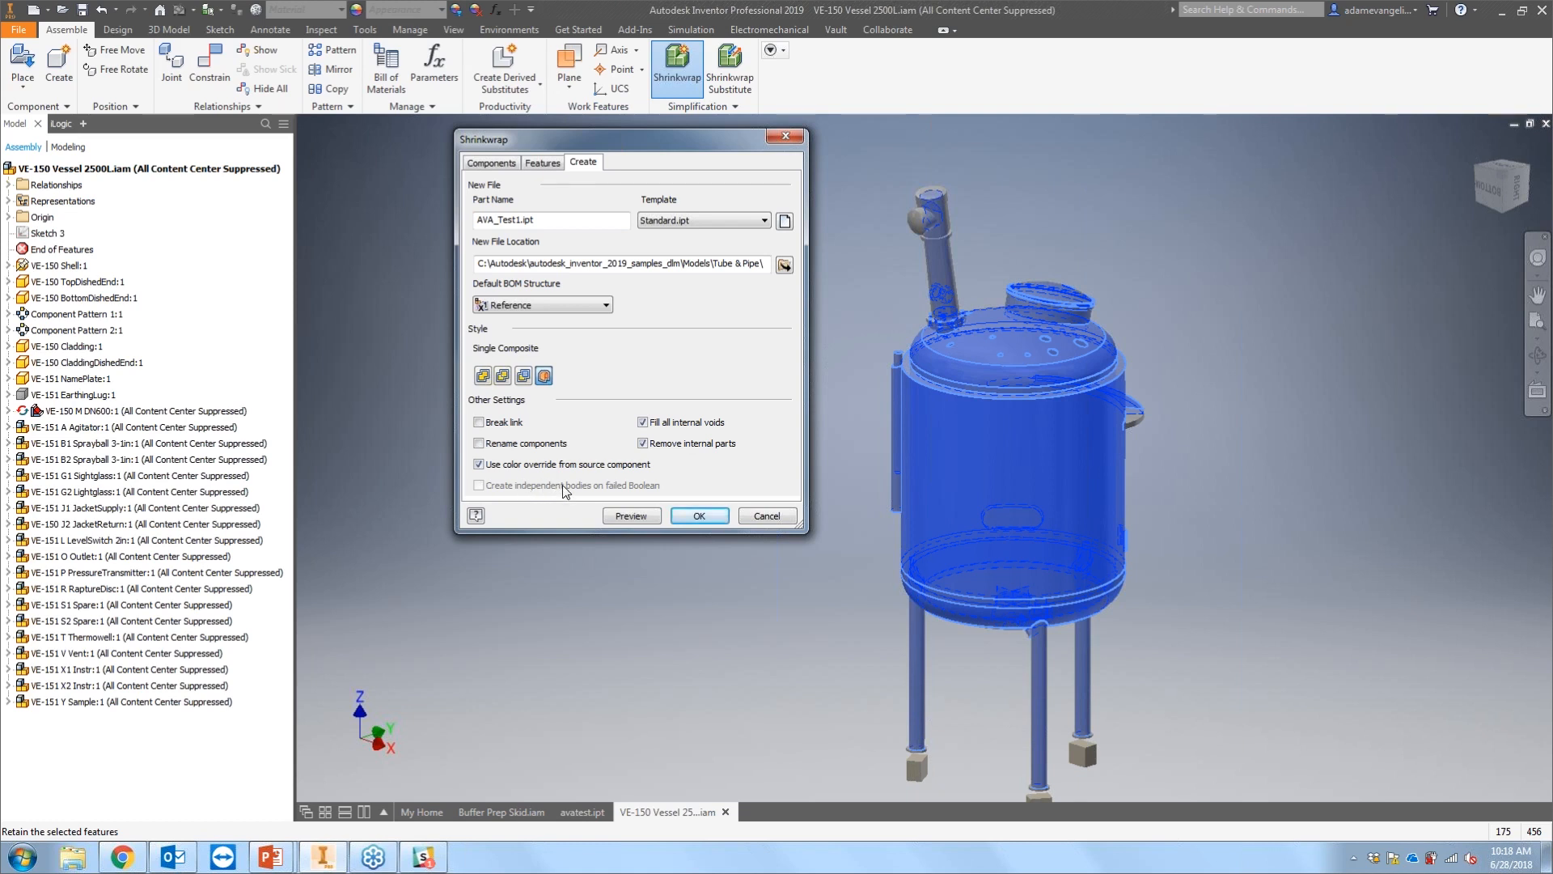
{"action": "left_click", "coordinate": [703, 518]}
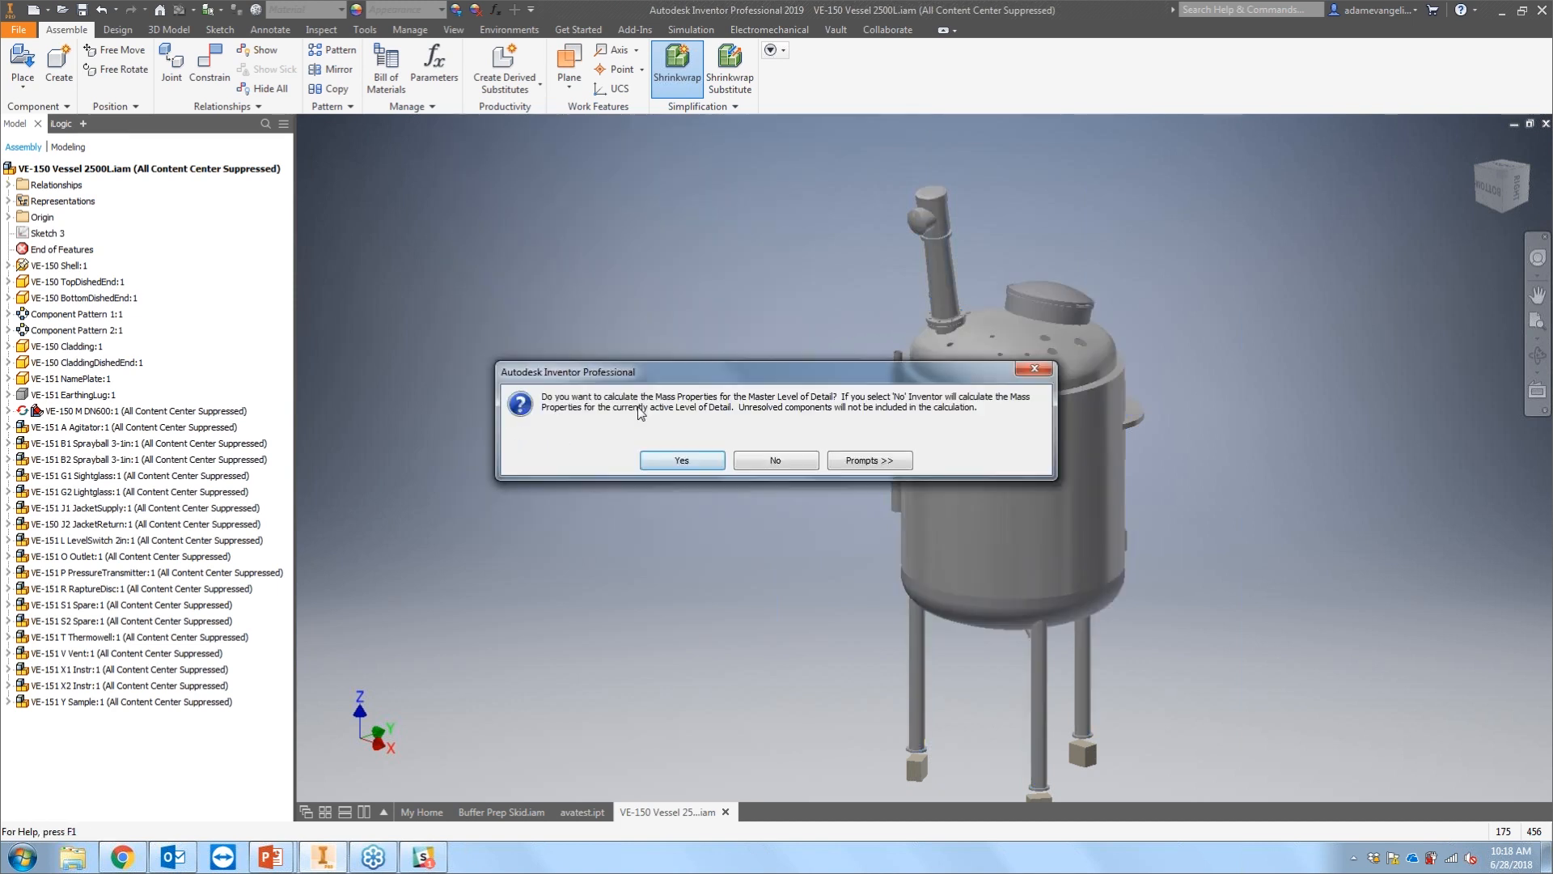
{"action": "left_click", "coordinate": [682, 460]}
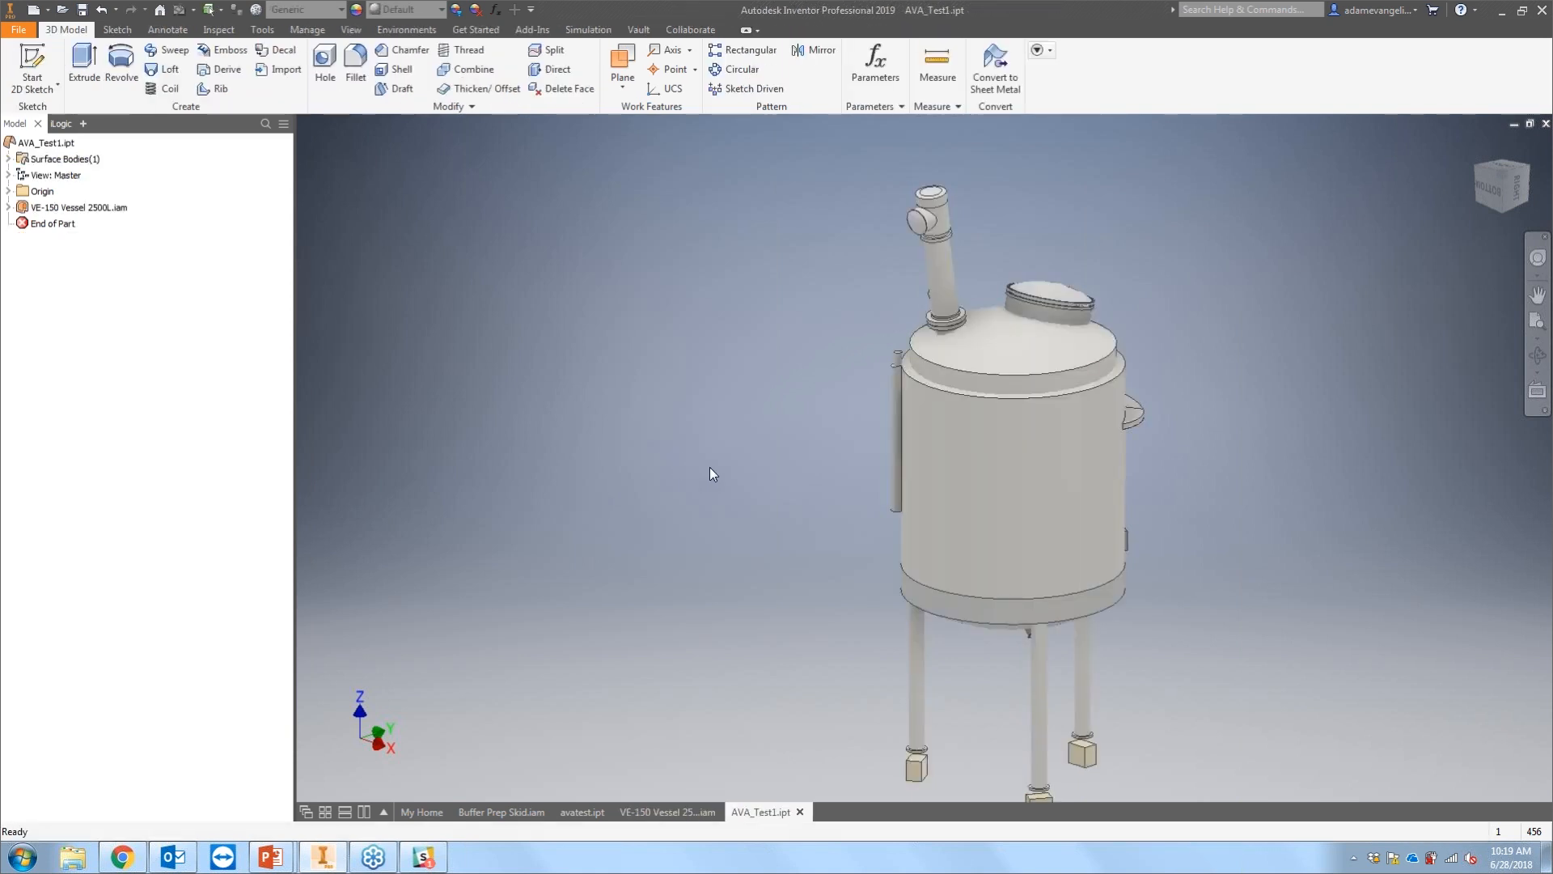
Step: Compare the new part with the vessel assembly and the Buffer Prep Skid assembly
{"action": "middle_click_drag", "start_coordinate": [765, 398], "coordinate": [766, 378]}
{"action": "scroll", "coordinate": [1037, 514], "scroll_direction": "down", "scroll_amount": 1}
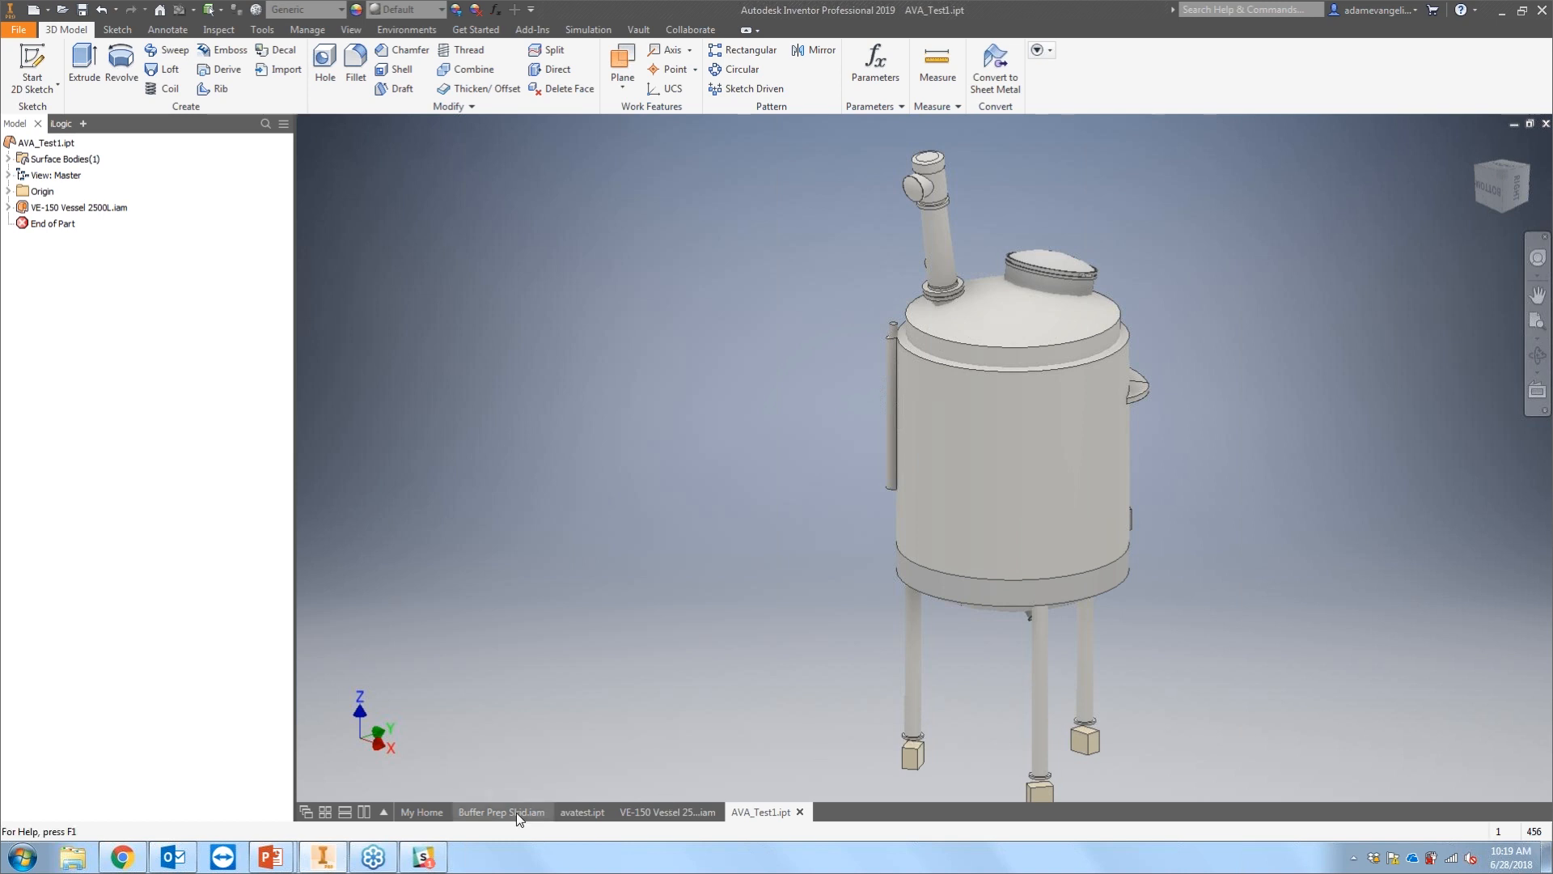
{"action": "left_click", "coordinate": [583, 813]}
{"action": "left_click", "coordinate": [648, 811]}
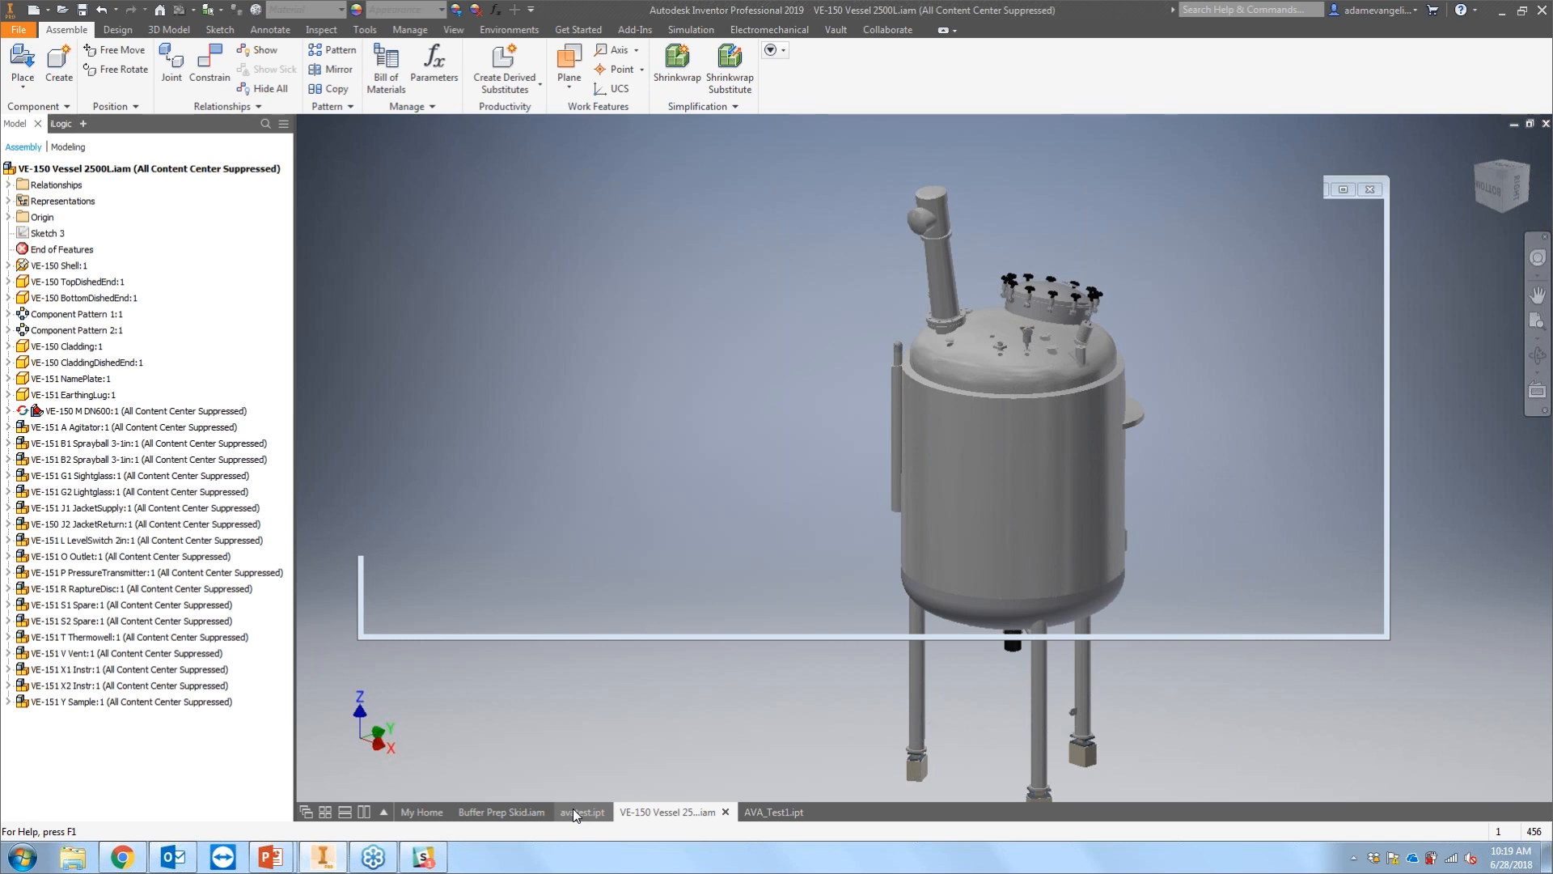
{"action": "left_click", "coordinate": [608, 811]}
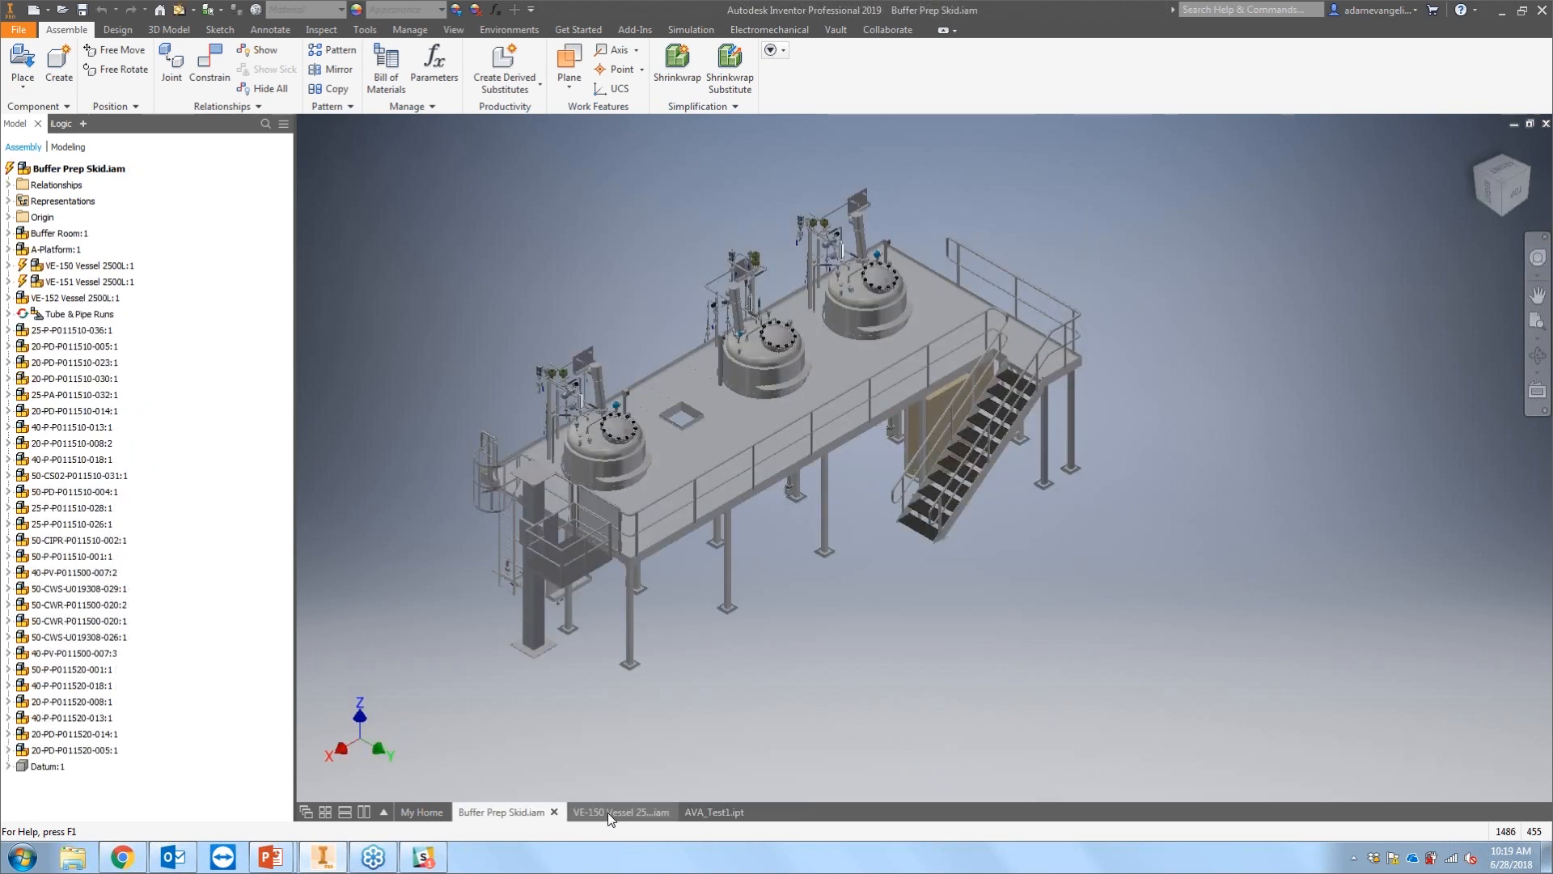
{"action": "left_click", "coordinate": [710, 812]}
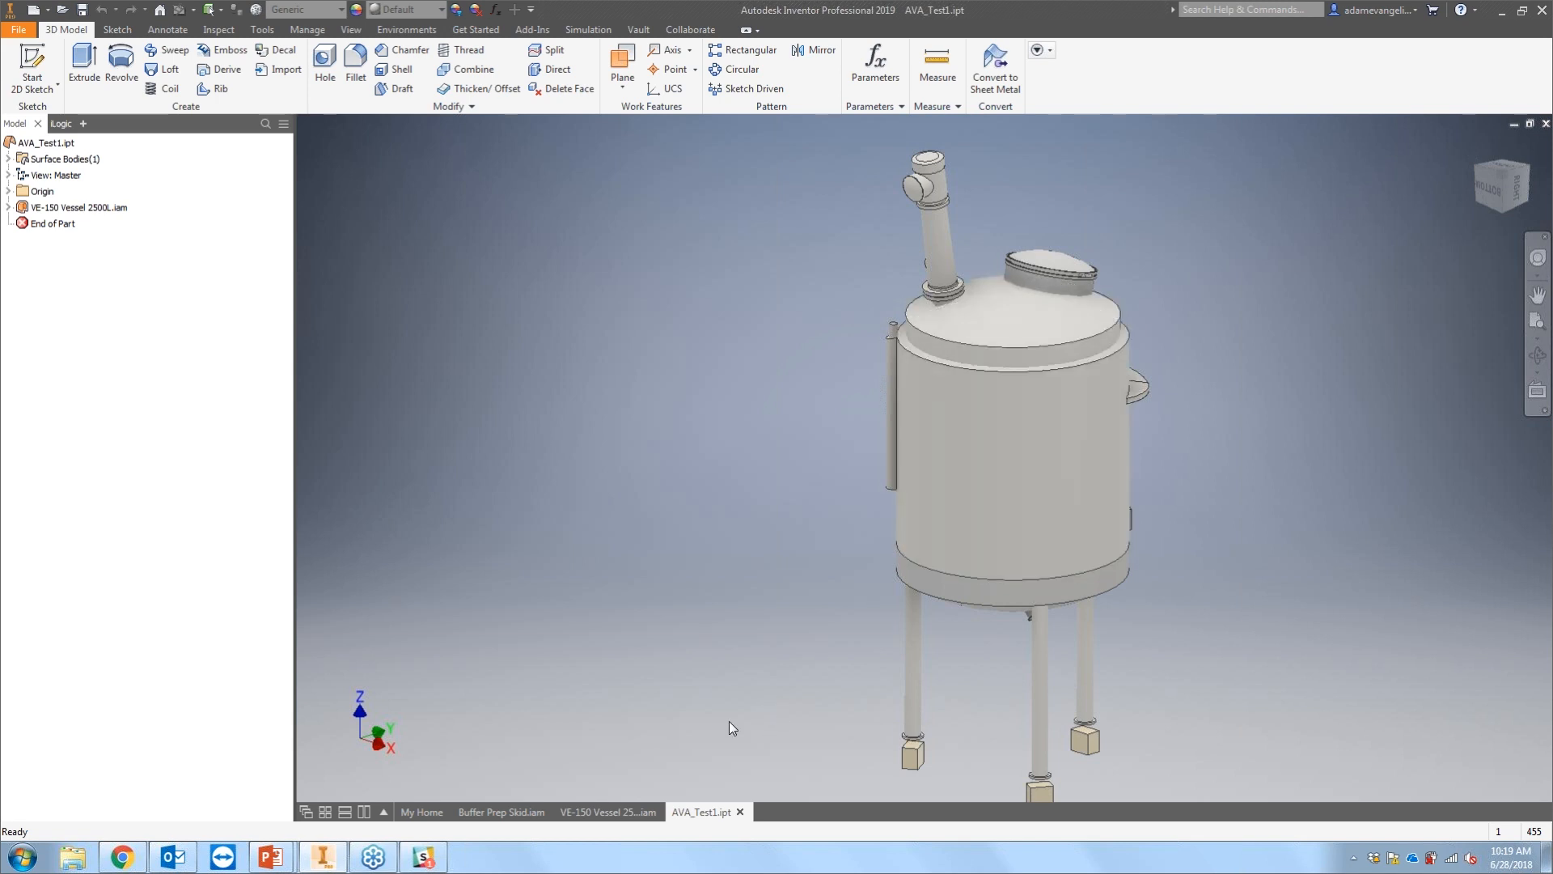
{"action": "left_click", "coordinate": [637, 809]}
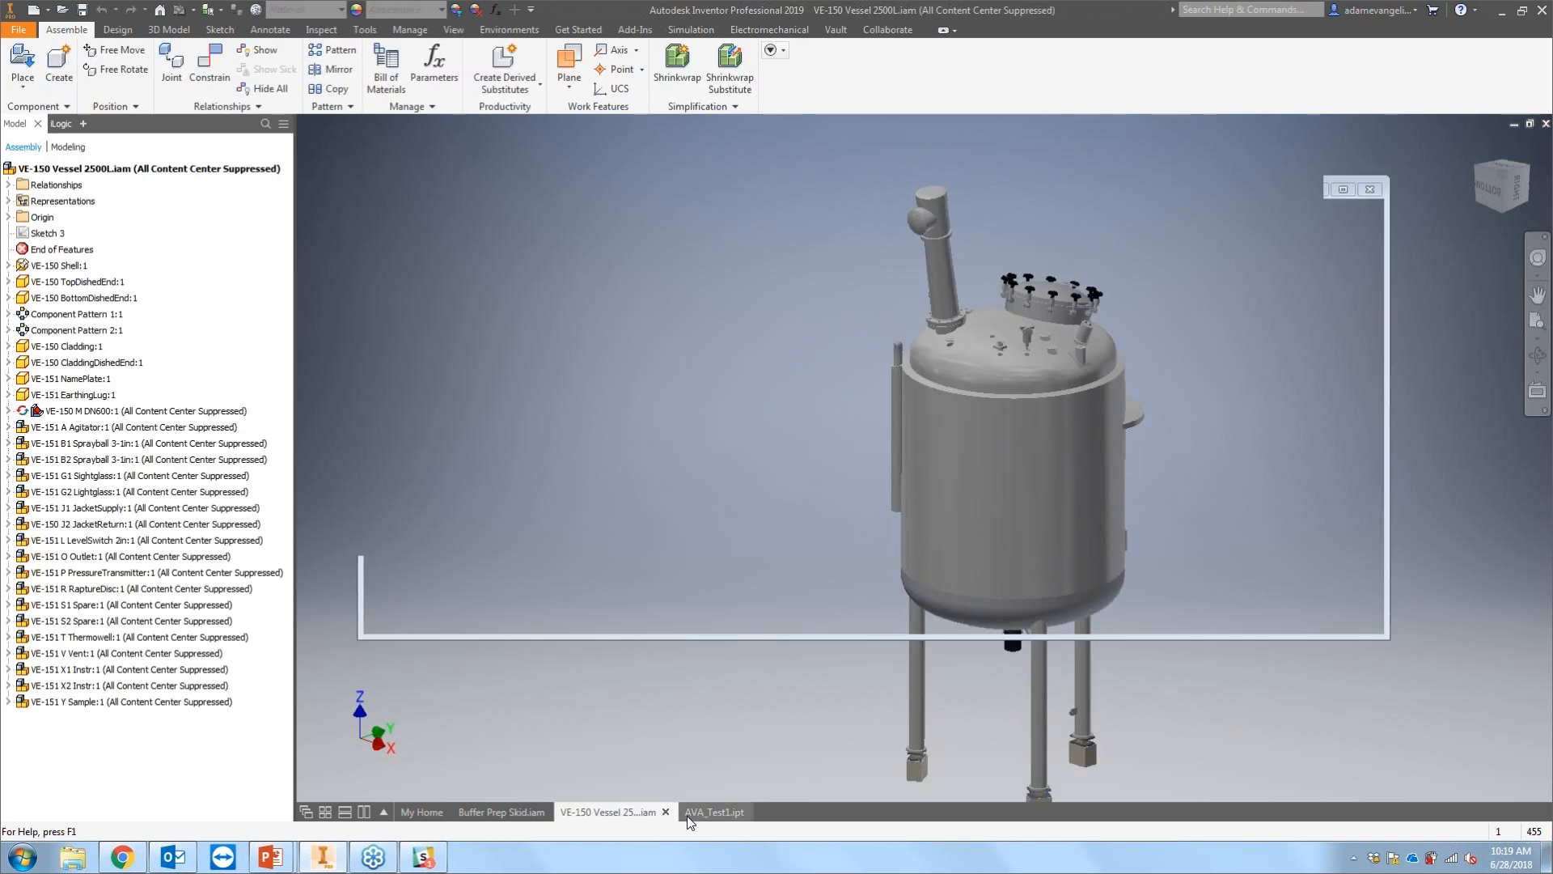
{"action": "left_click", "coordinate": [688, 815]}
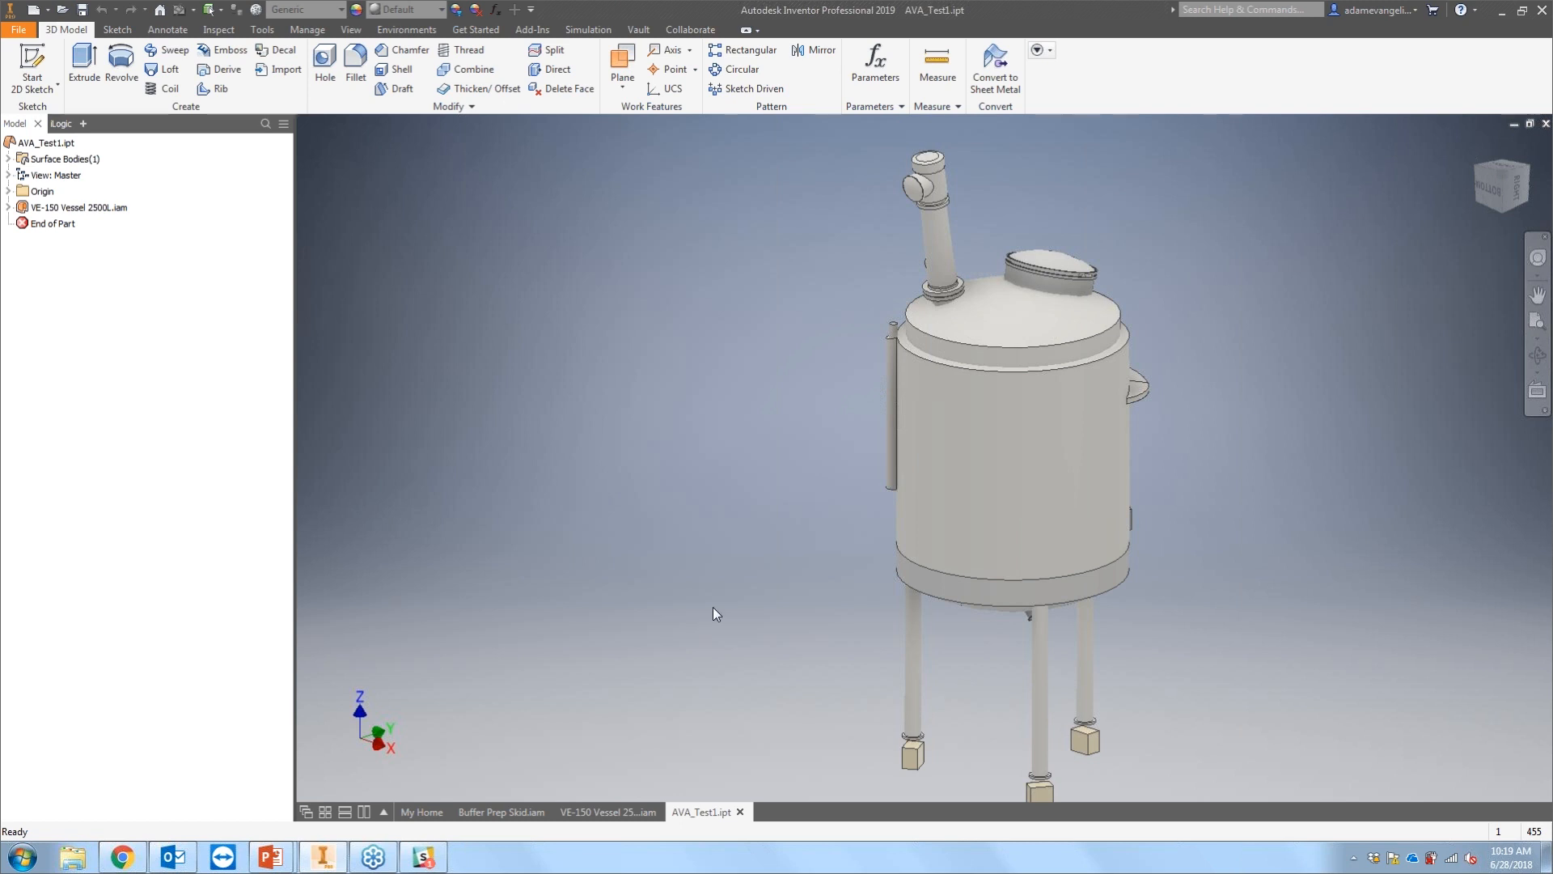
{"action": "left_click", "coordinate": [606, 812]}
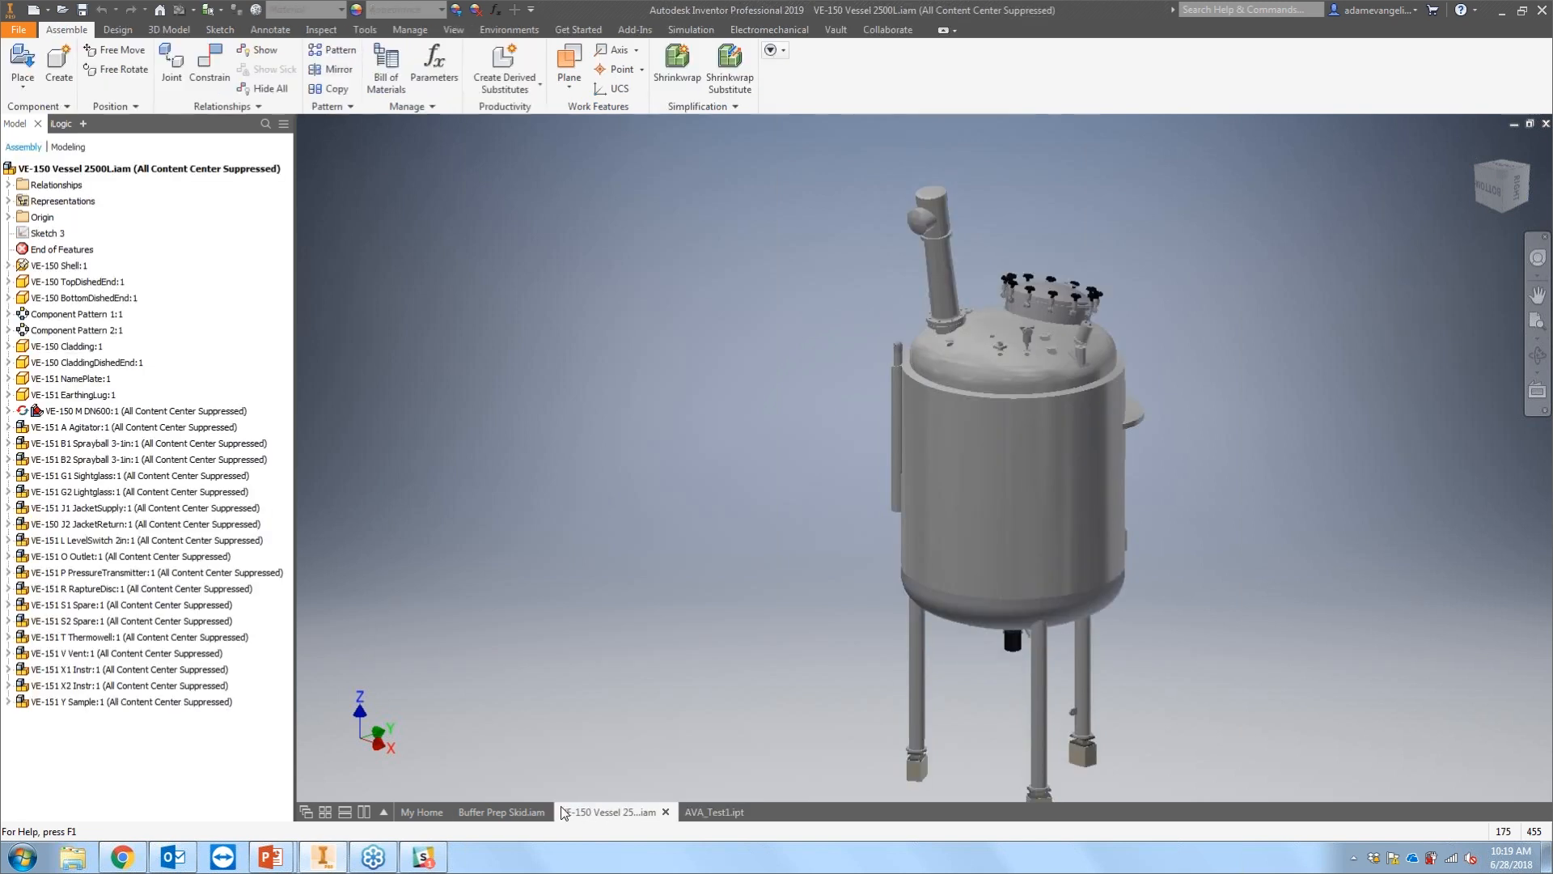
{"action": "left_click", "coordinate": [522, 813]}
{"action": "scroll", "coordinate": [583, 471], "scroll_direction": "up", "scroll_amount": 5}
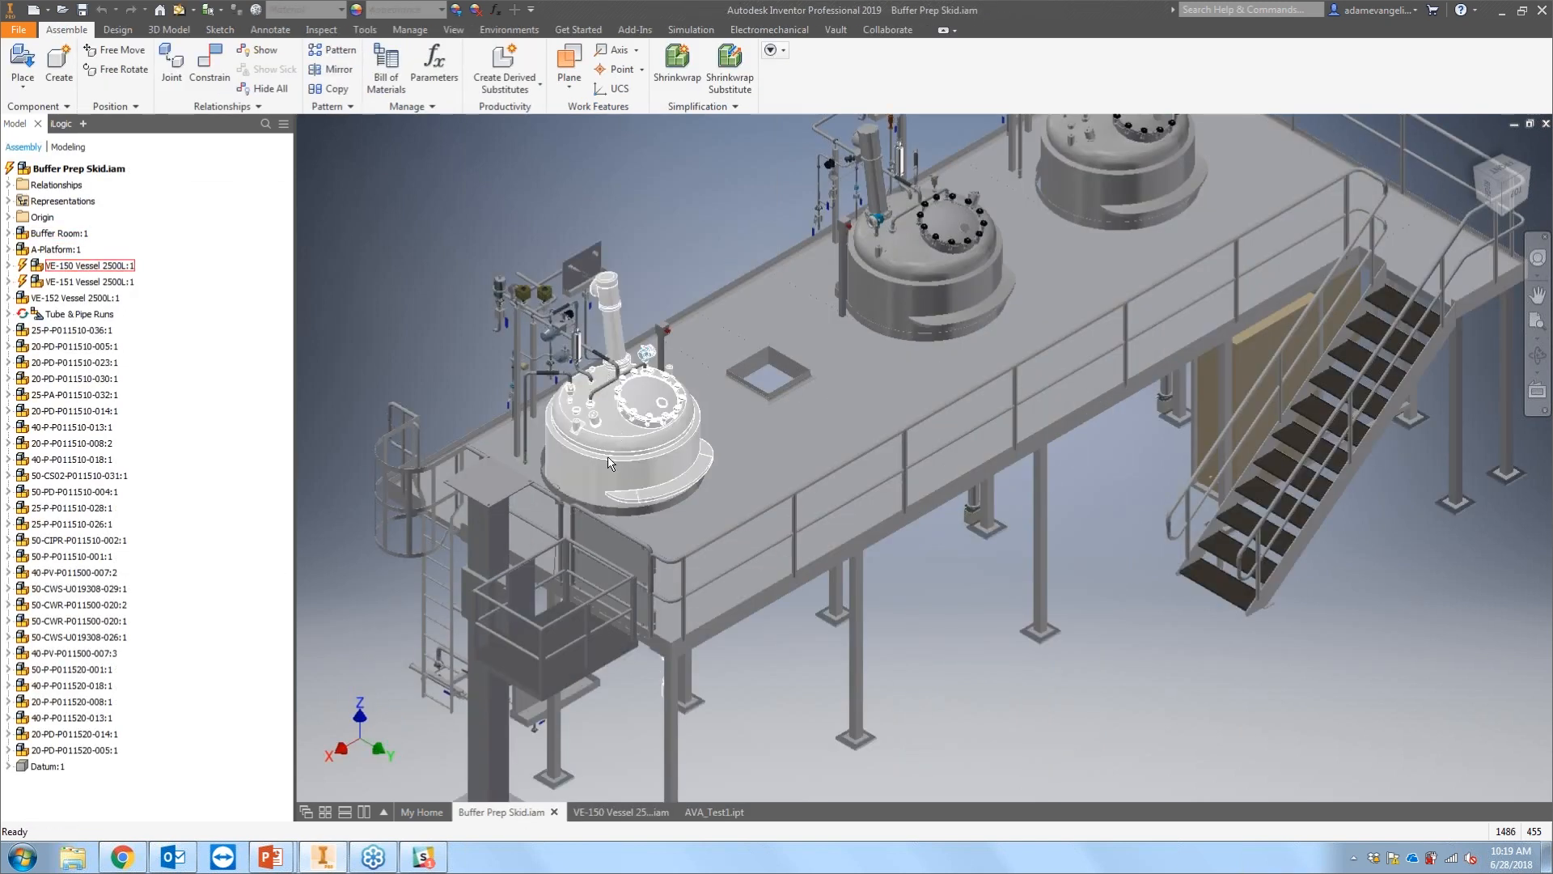
Step: Start a Shrinkwrap Substitute on the vessel and remove parts by size with a 200 maximum bounding box diagonal
{"action": "left_click", "coordinate": [618, 811]}
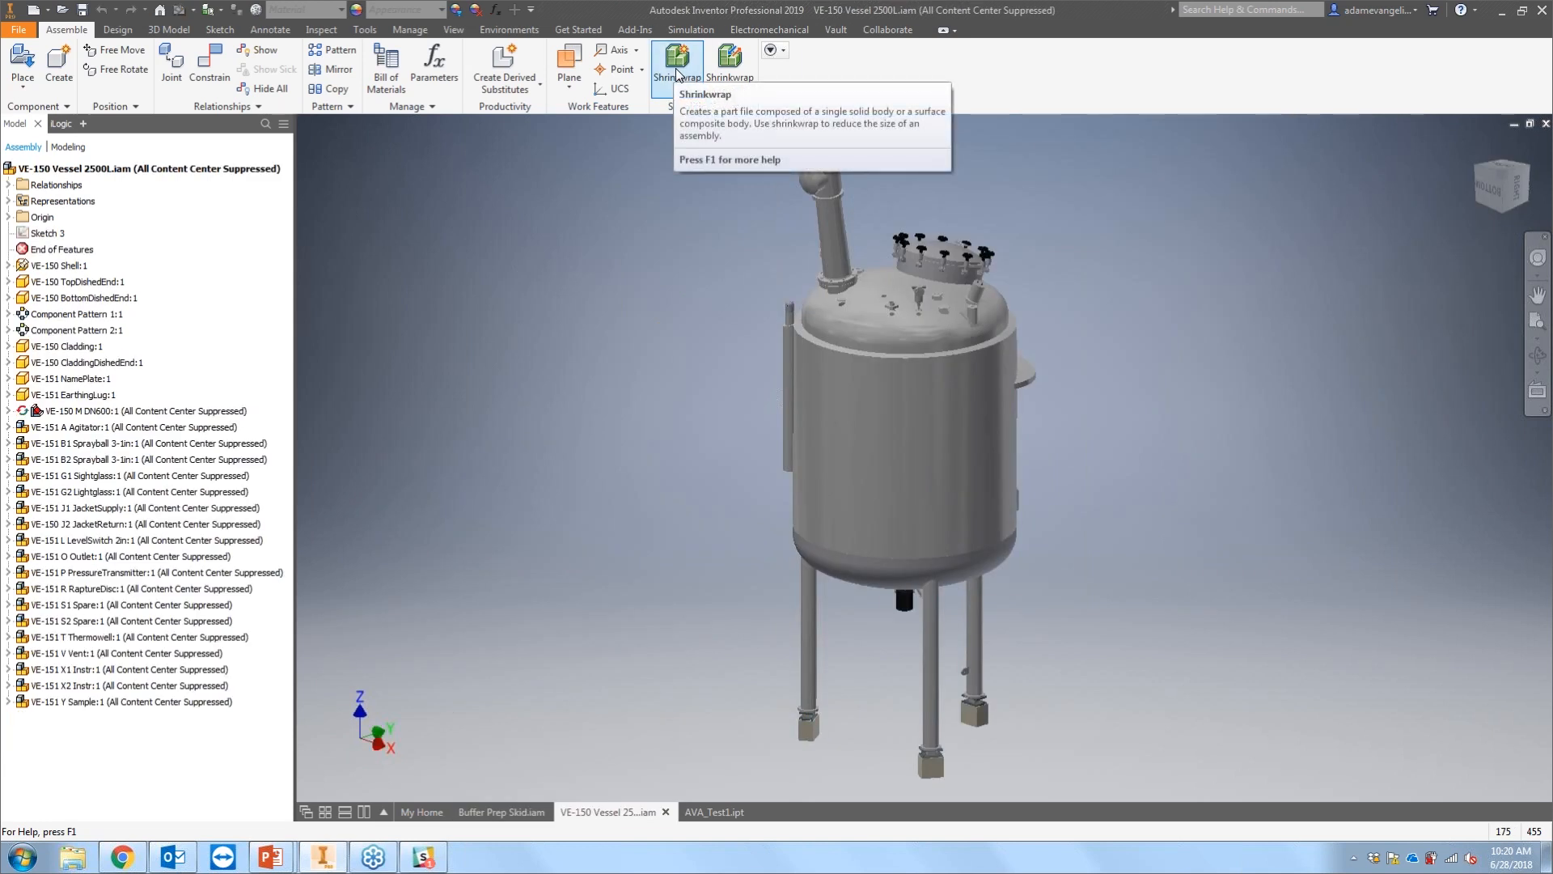
{"action": "left_click", "coordinate": [737, 66]}
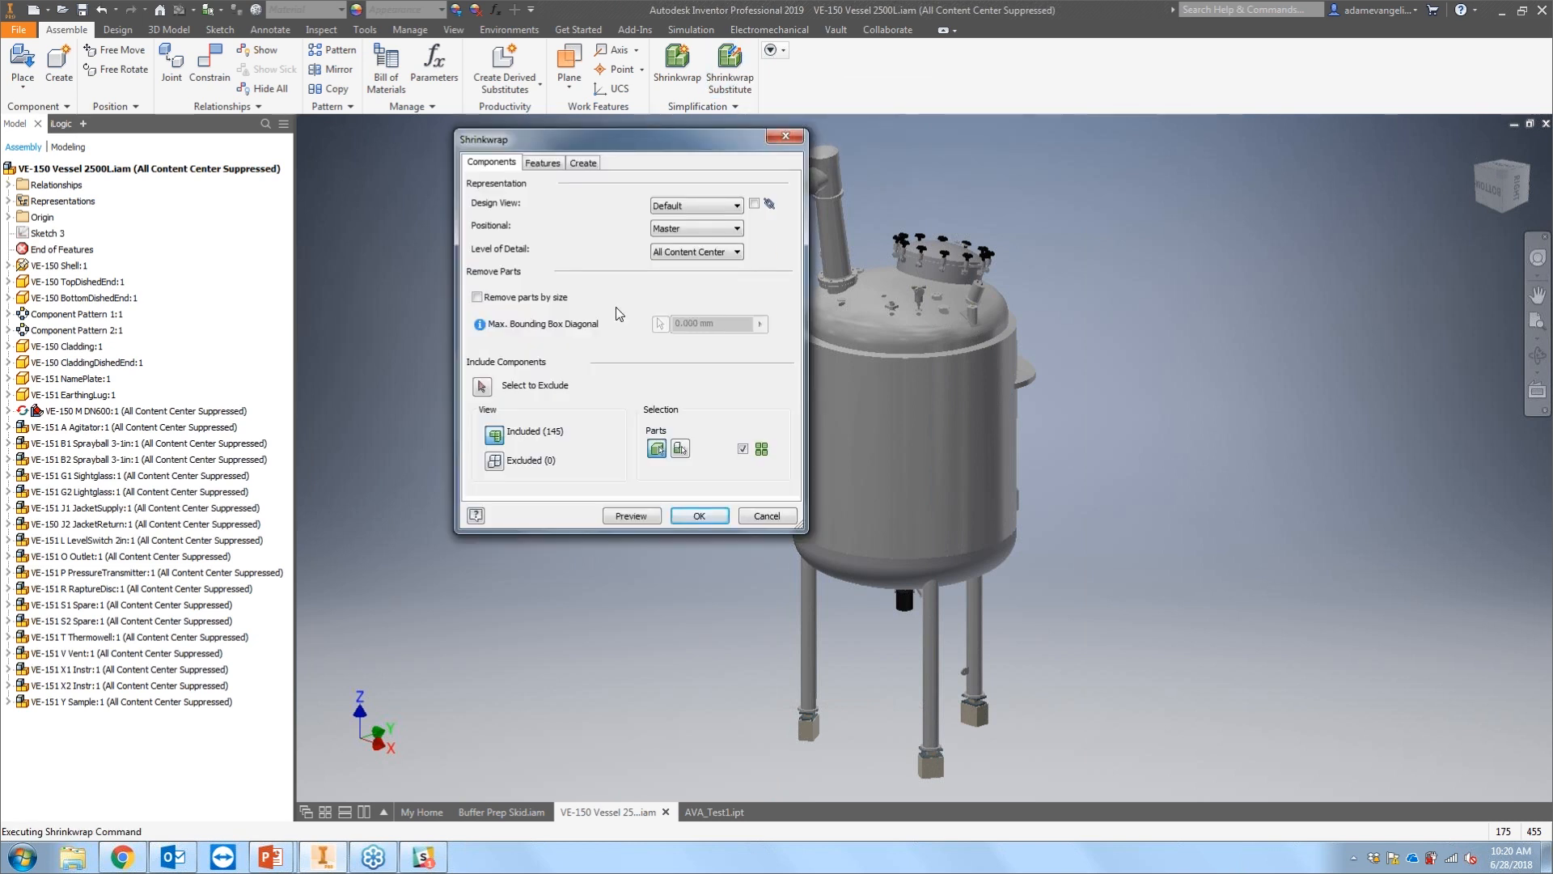
{"action": "left_click", "coordinate": [555, 297]}
{"action": "type", "text": "200"}
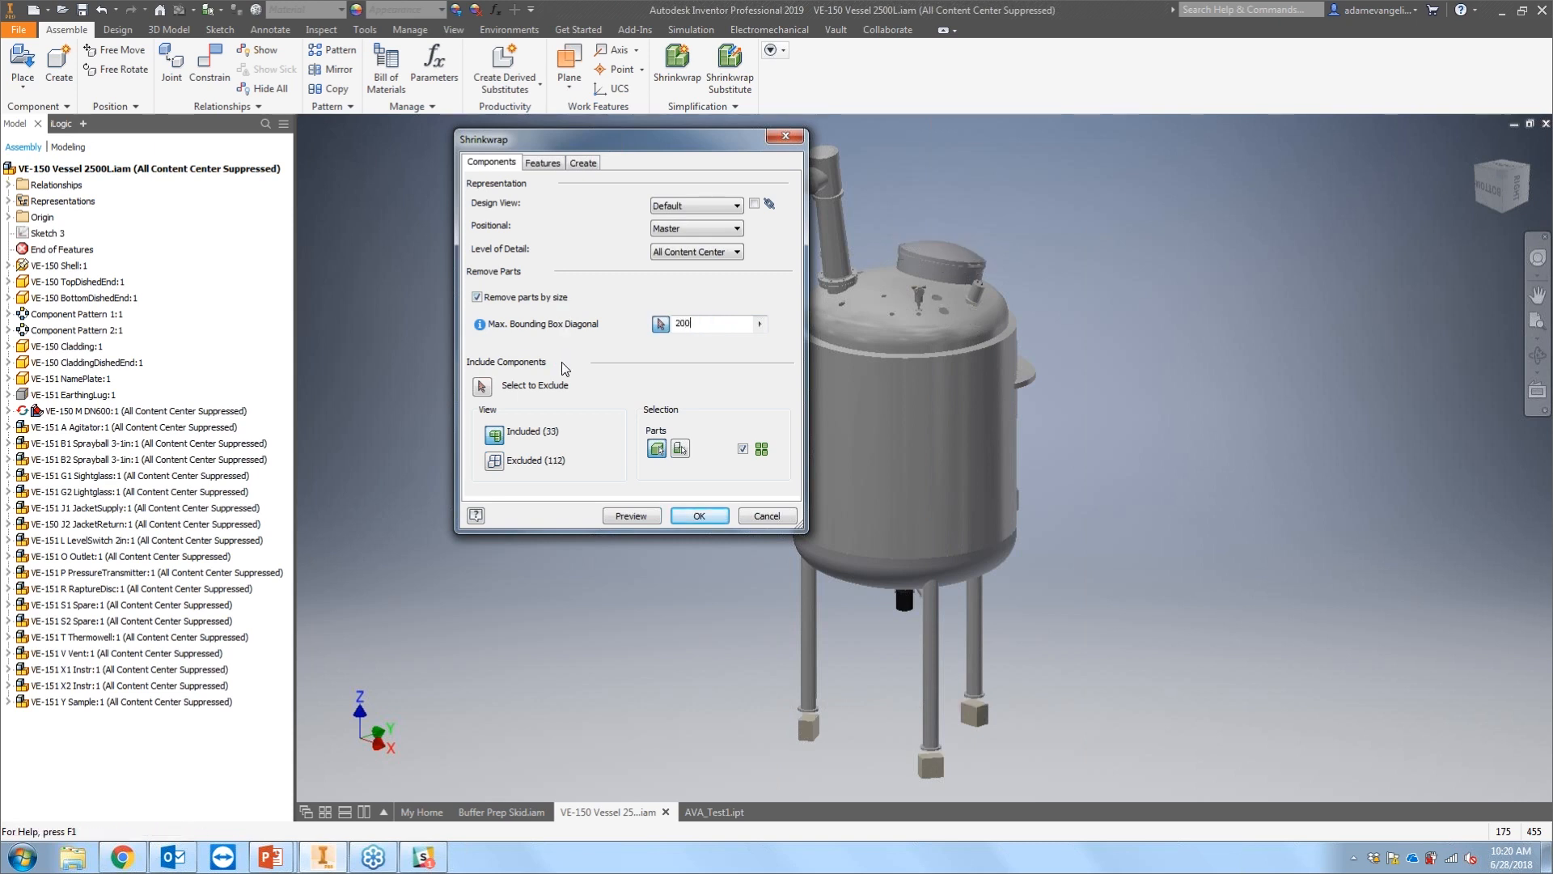
Step: Select parts on the vessel's top head and bottom outlet to exclude from the substitute
{"action": "left_click", "coordinate": [481, 386]}
{"action": "scroll", "coordinate": [928, 350], "scroll_direction": "down", "scroll_amount": 4}
{"action": "left_click", "coordinate": [927, 345]}
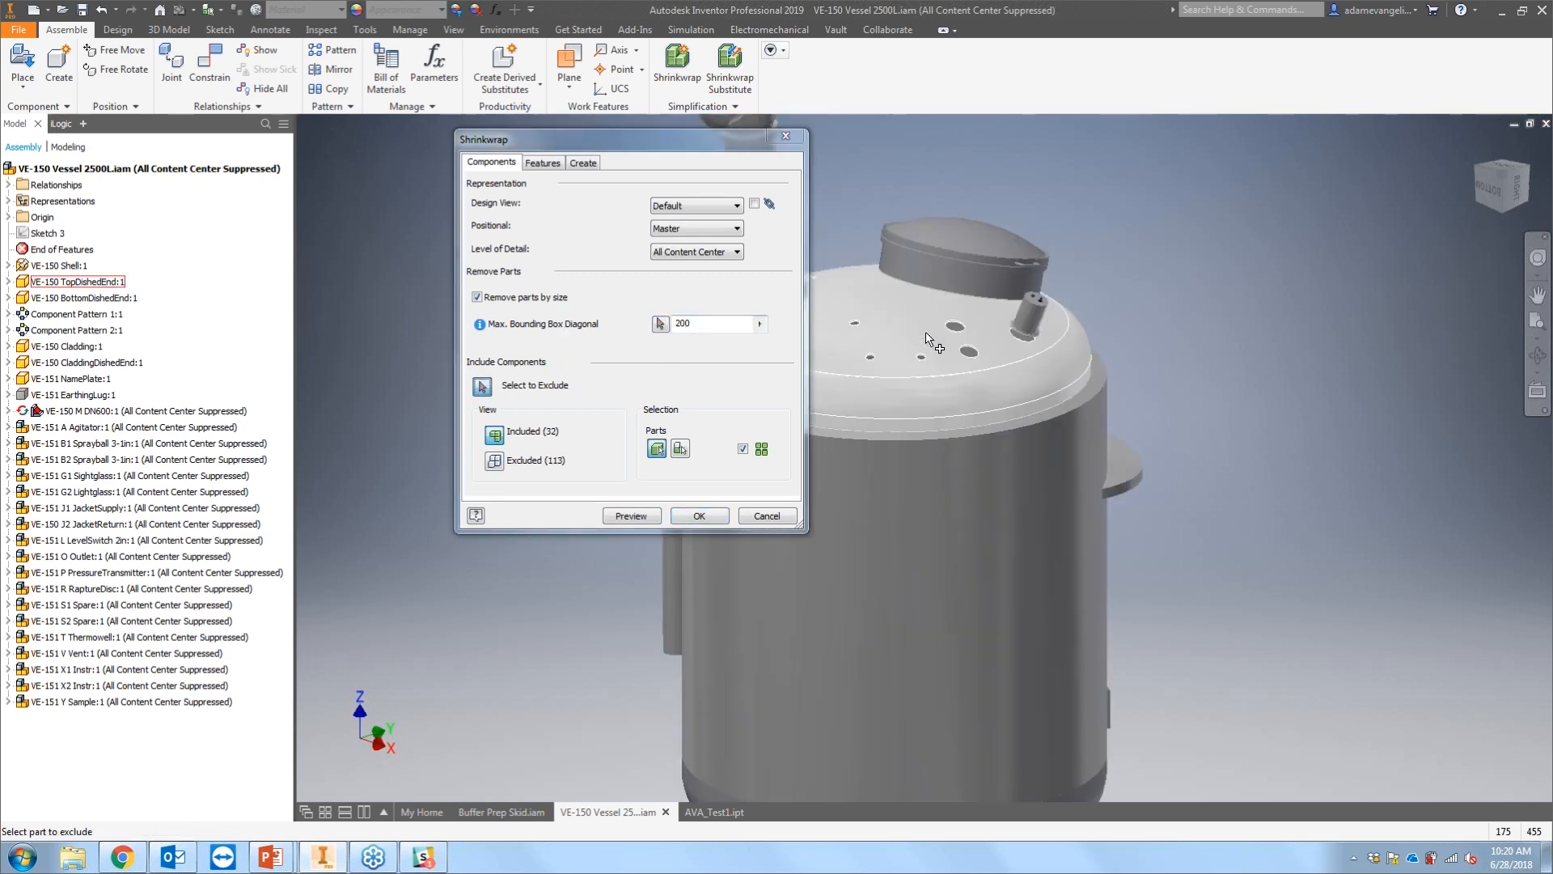
{"action": "left_click", "coordinate": [1016, 332]}
{"action": "middle_click_drag", "start_coordinate": [930, 704], "coordinate": [982, 315]}
{"action": "left_click", "coordinate": [940, 536]}
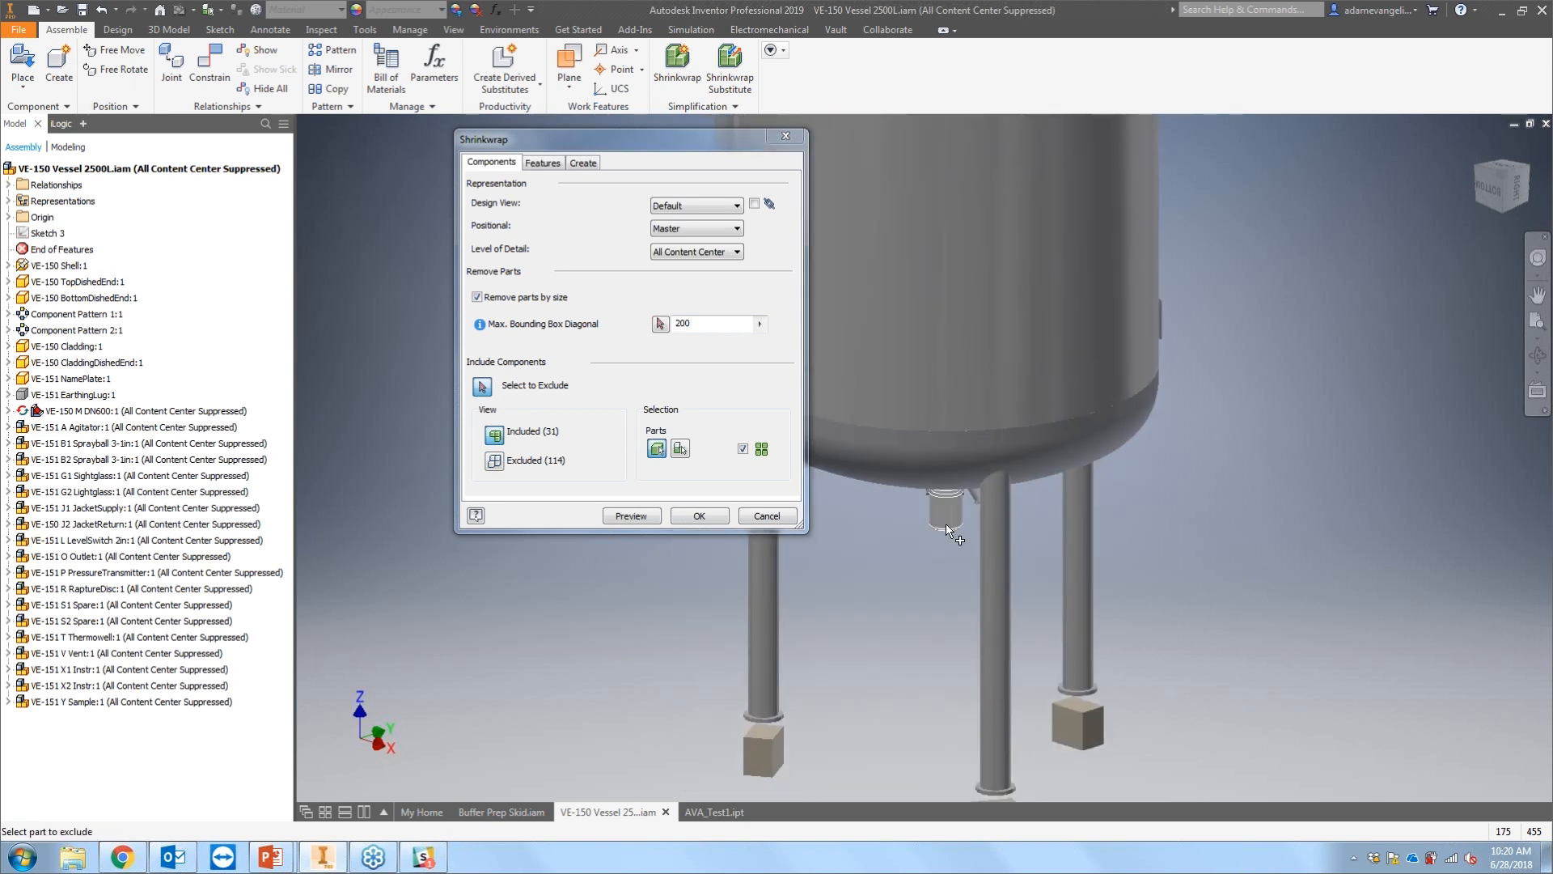
{"action": "left_click", "coordinate": [952, 501]}
Step: Name the substitute part AVA_TEST2 and save it in the Tube & Pipe folder
{"action": "left_click", "coordinate": [543, 163]}
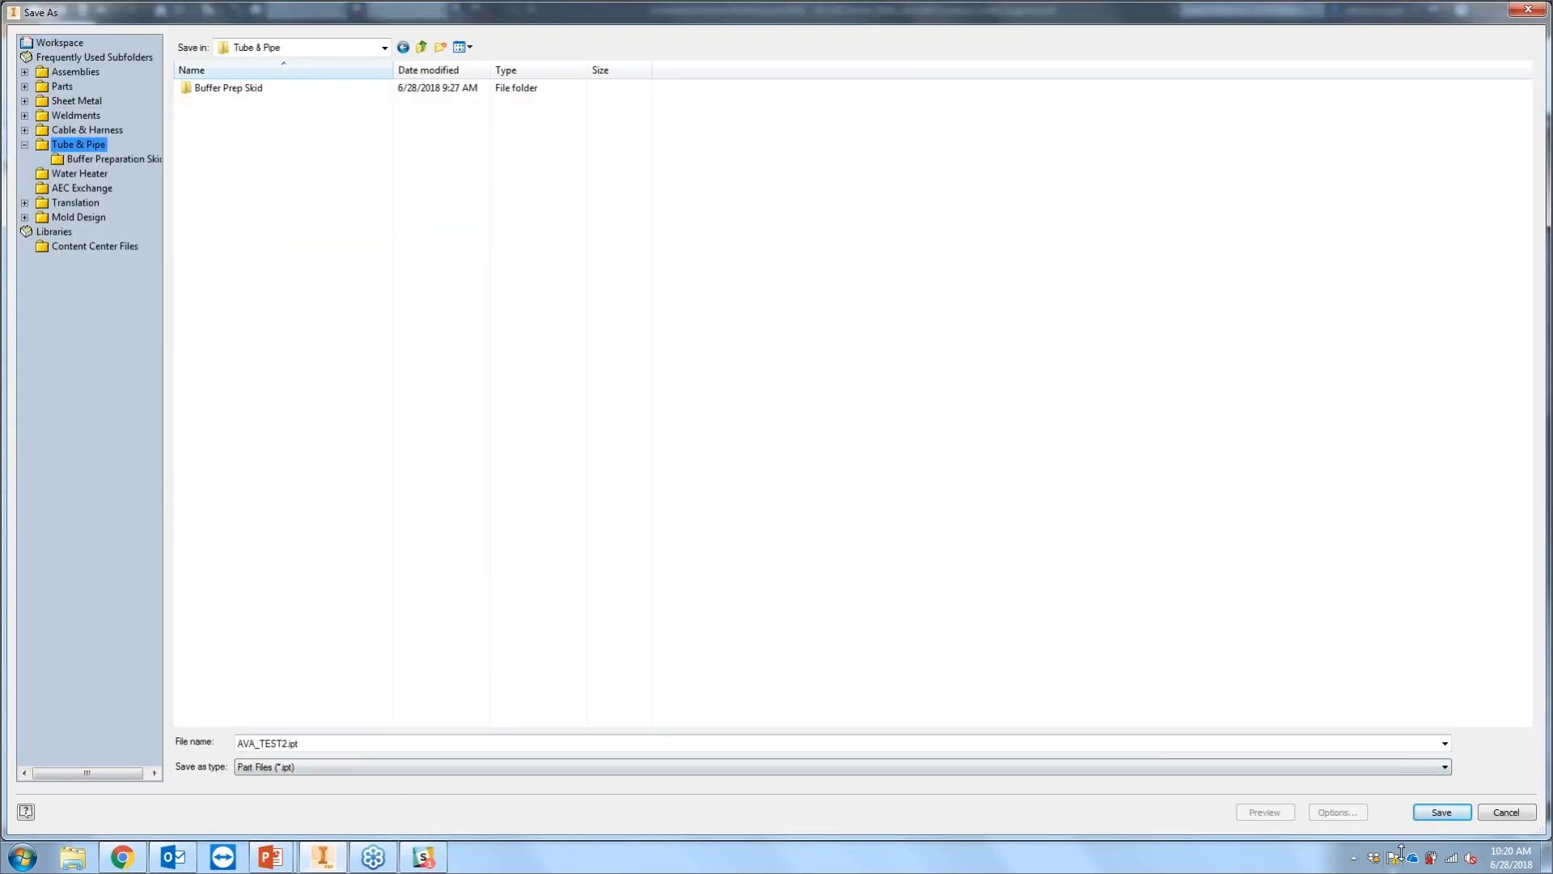
{"action": "left_click", "coordinate": [1440, 812]}
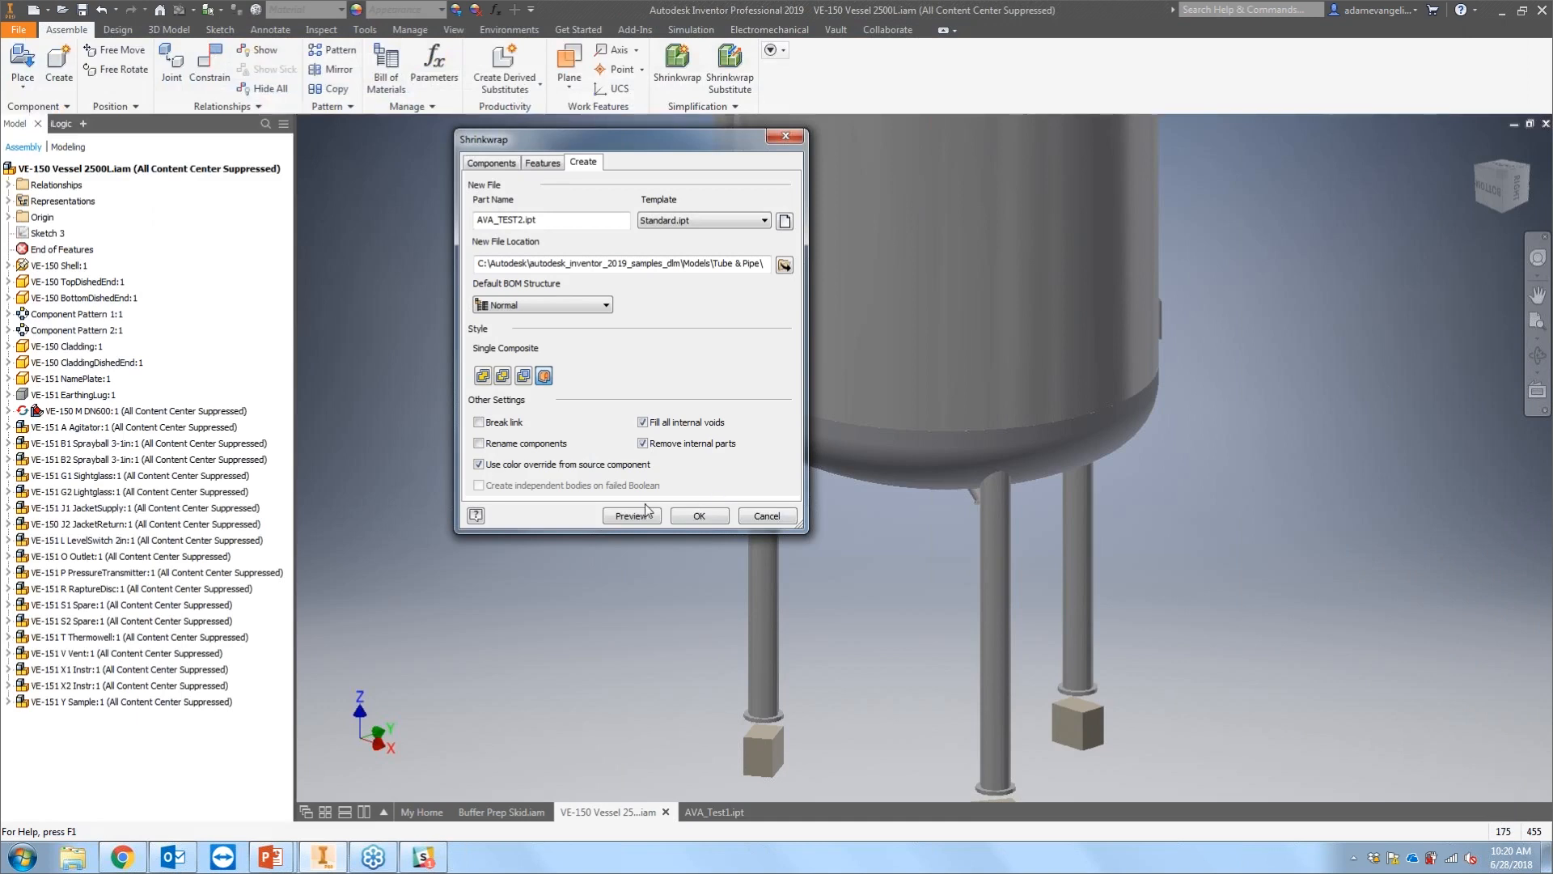
Step: Set the default BOM structure to Reference and create the Shrinkwrap substitute
{"action": "left_click", "coordinate": [545, 304]}
{"action": "left_click", "coordinate": [526, 372]}
{"action": "left_click", "coordinate": [692, 516]}
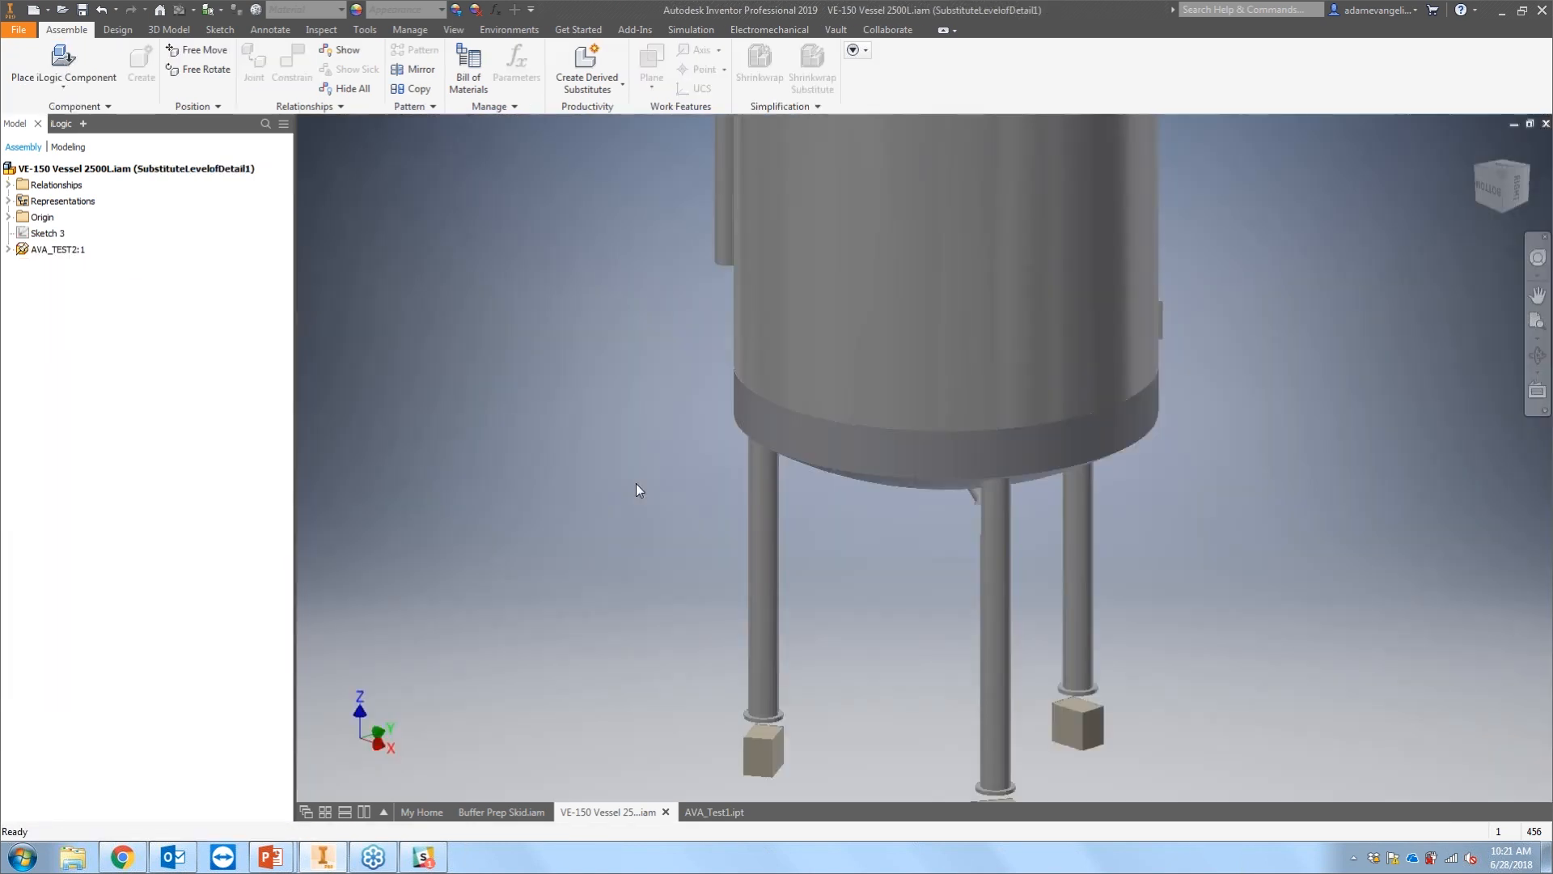
Step: Expand the vessel's Level of Detail representations and inspect the SubstituteLevelofDetail1 substitute in the vessel assembly
{"action": "scroll", "coordinate": [644, 371], "scroll_direction": "down", "scroll_amount": 2}
{"action": "middle_click_drag", "start_coordinate": [644, 370], "coordinate": [725, 480]}
{"action": "scroll", "coordinate": [643, 435], "scroll_direction": "down", "scroll_amount": 3}
{"action": "scroll", "coordinate": [726, 482], "scroll_direction": "up", "scroll_amount": 1}
{"action": "scroll", "coordinate": [720, 468], "scroll_direction": "up", "scroll_amount": 1}
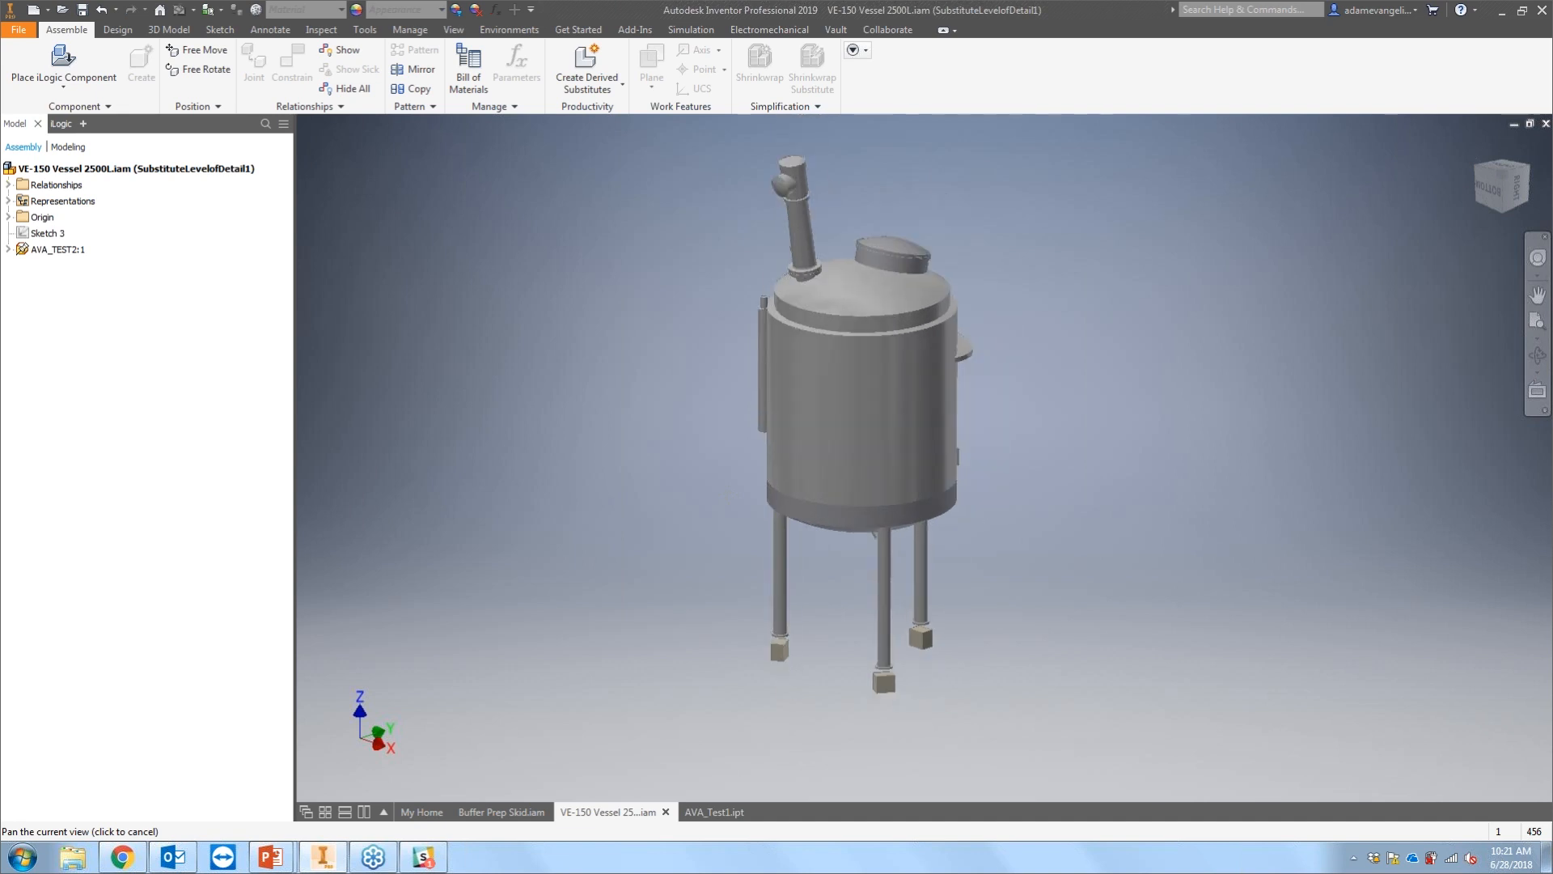
{"action": "middle_click_drag", "start_coordinate": [728, 493], "coordinate": [726, 497]}
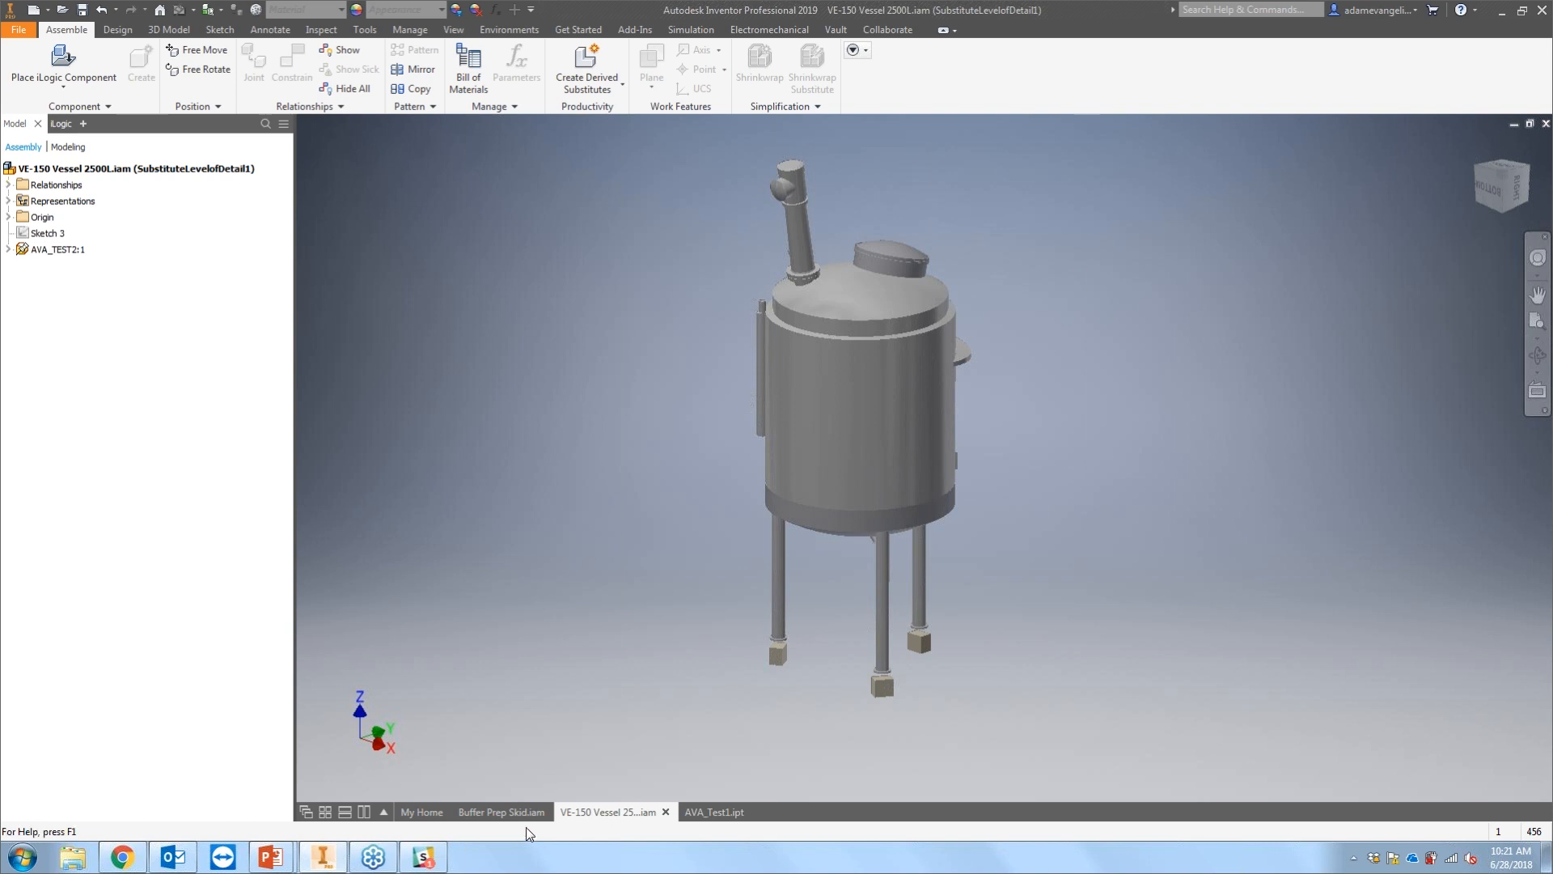
{"action": "mouse_move", "coordinate": [526, 821]}
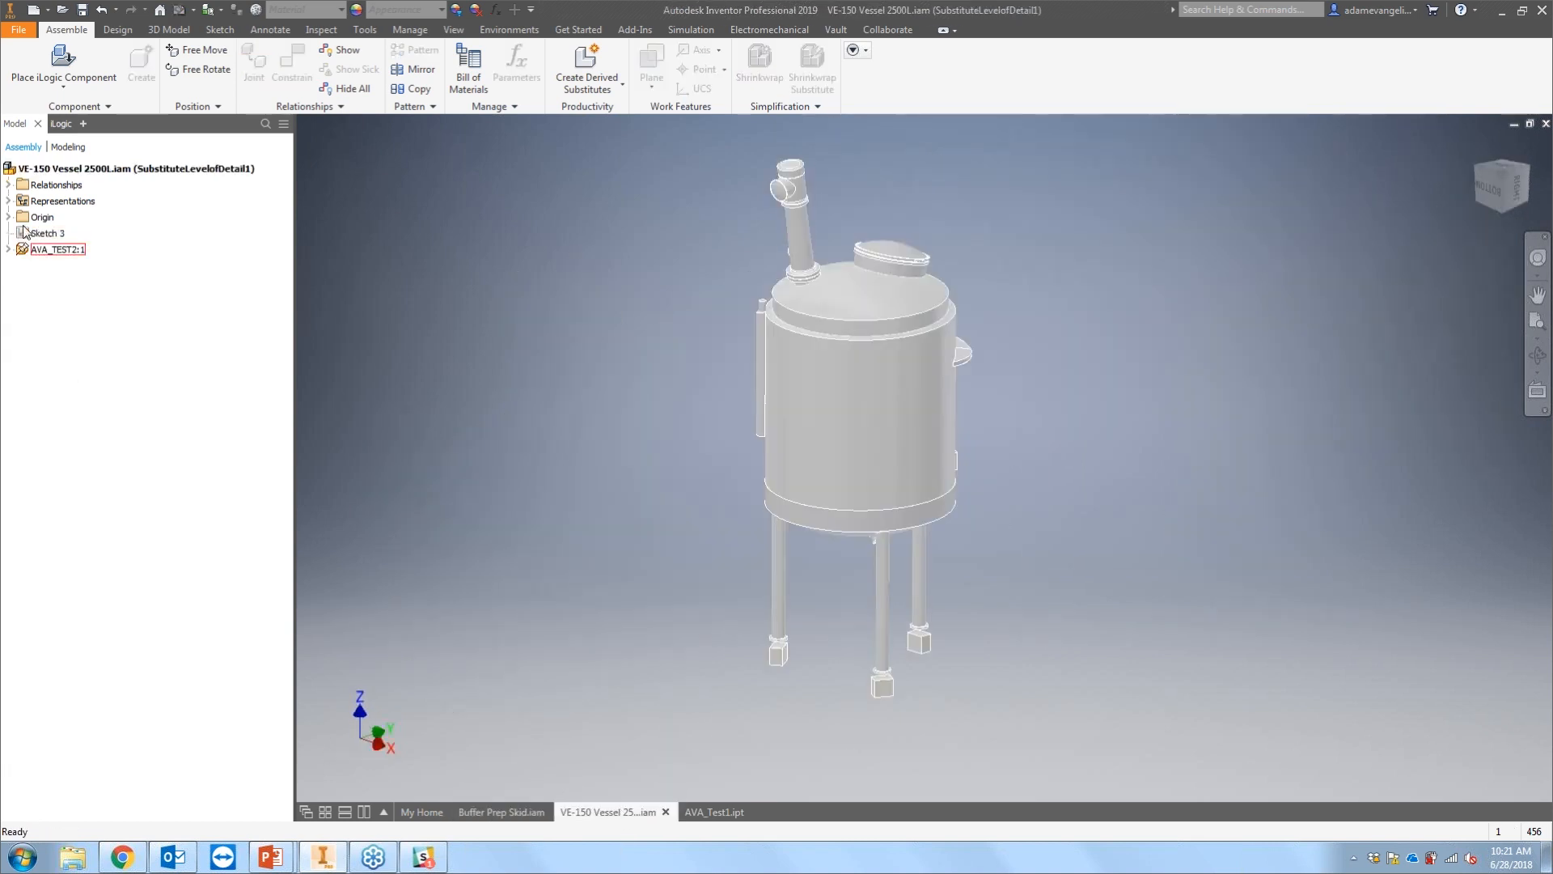
{"action": "left_click", "coordinate": [8, 202]}
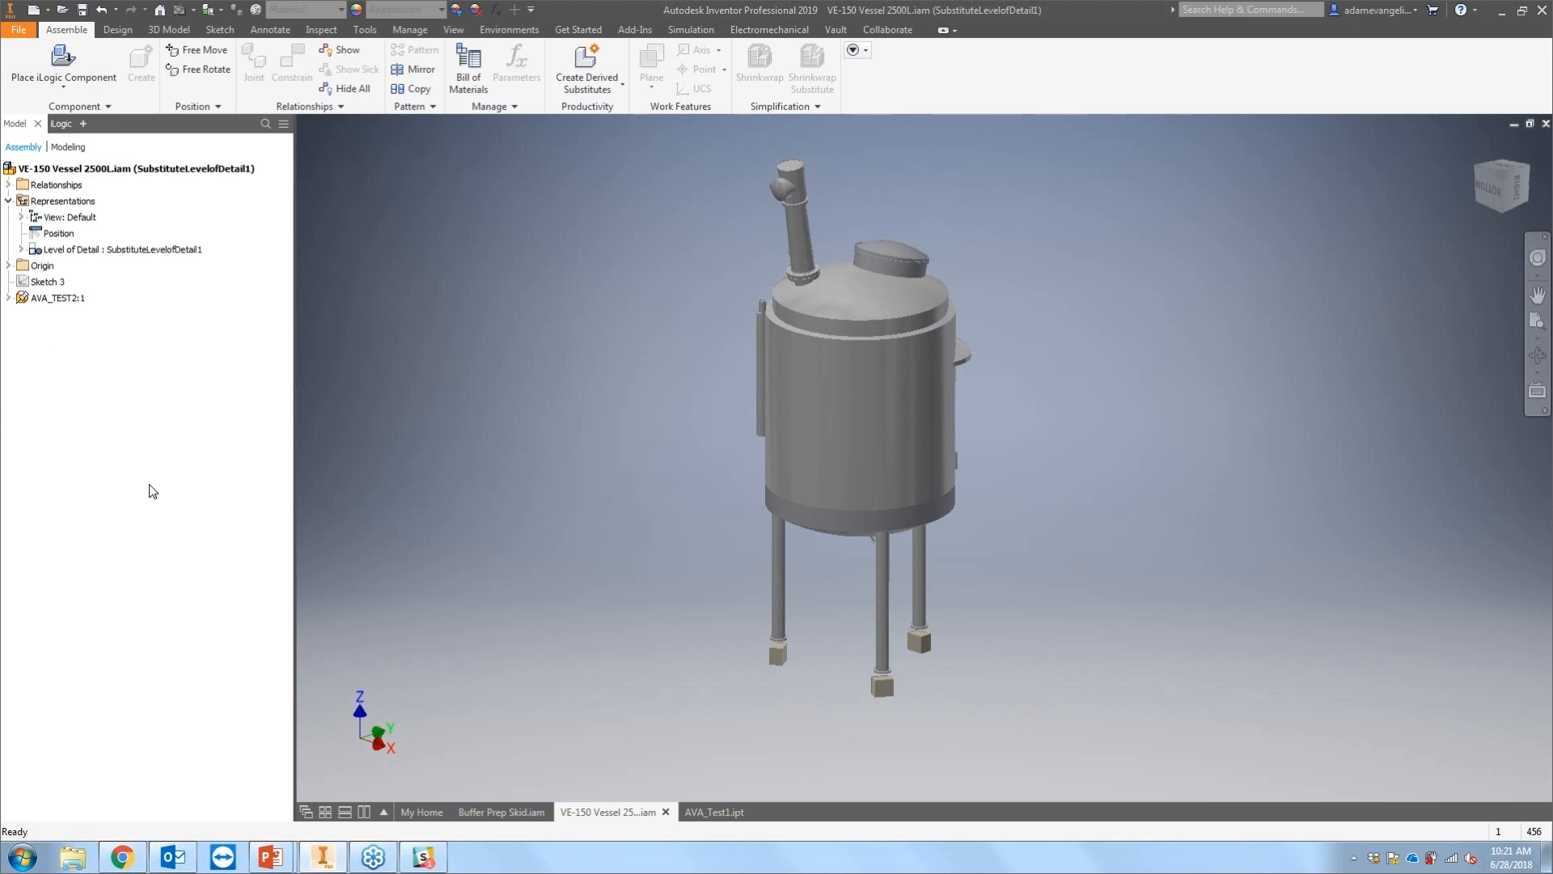
{"action": "left_click", "coordinate": [21, 249]}
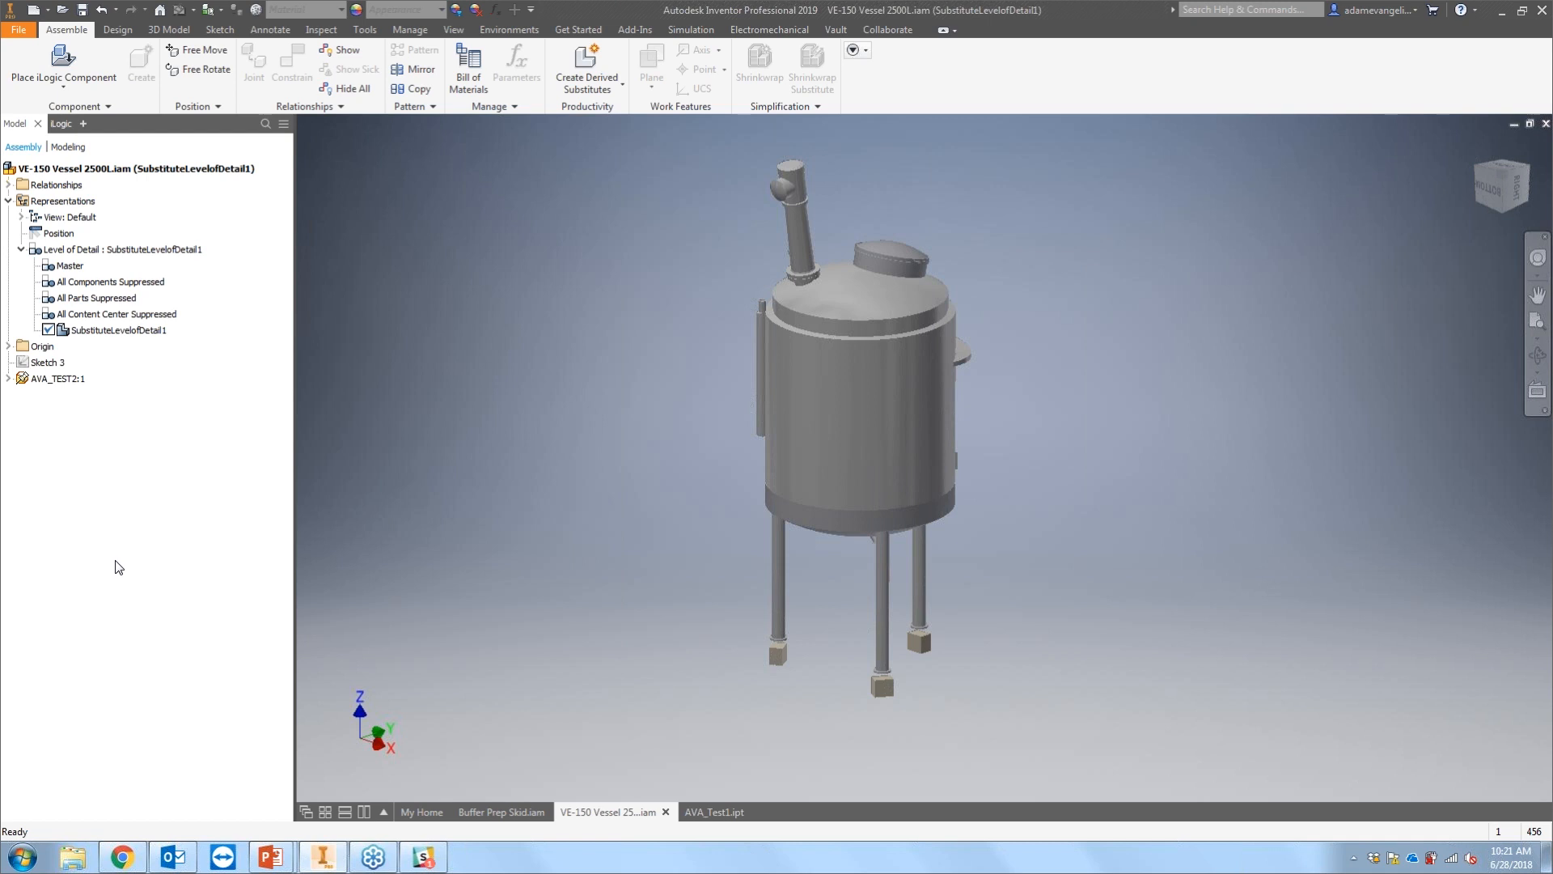
{"action": "double_click", "coordinate": [83, 333]}
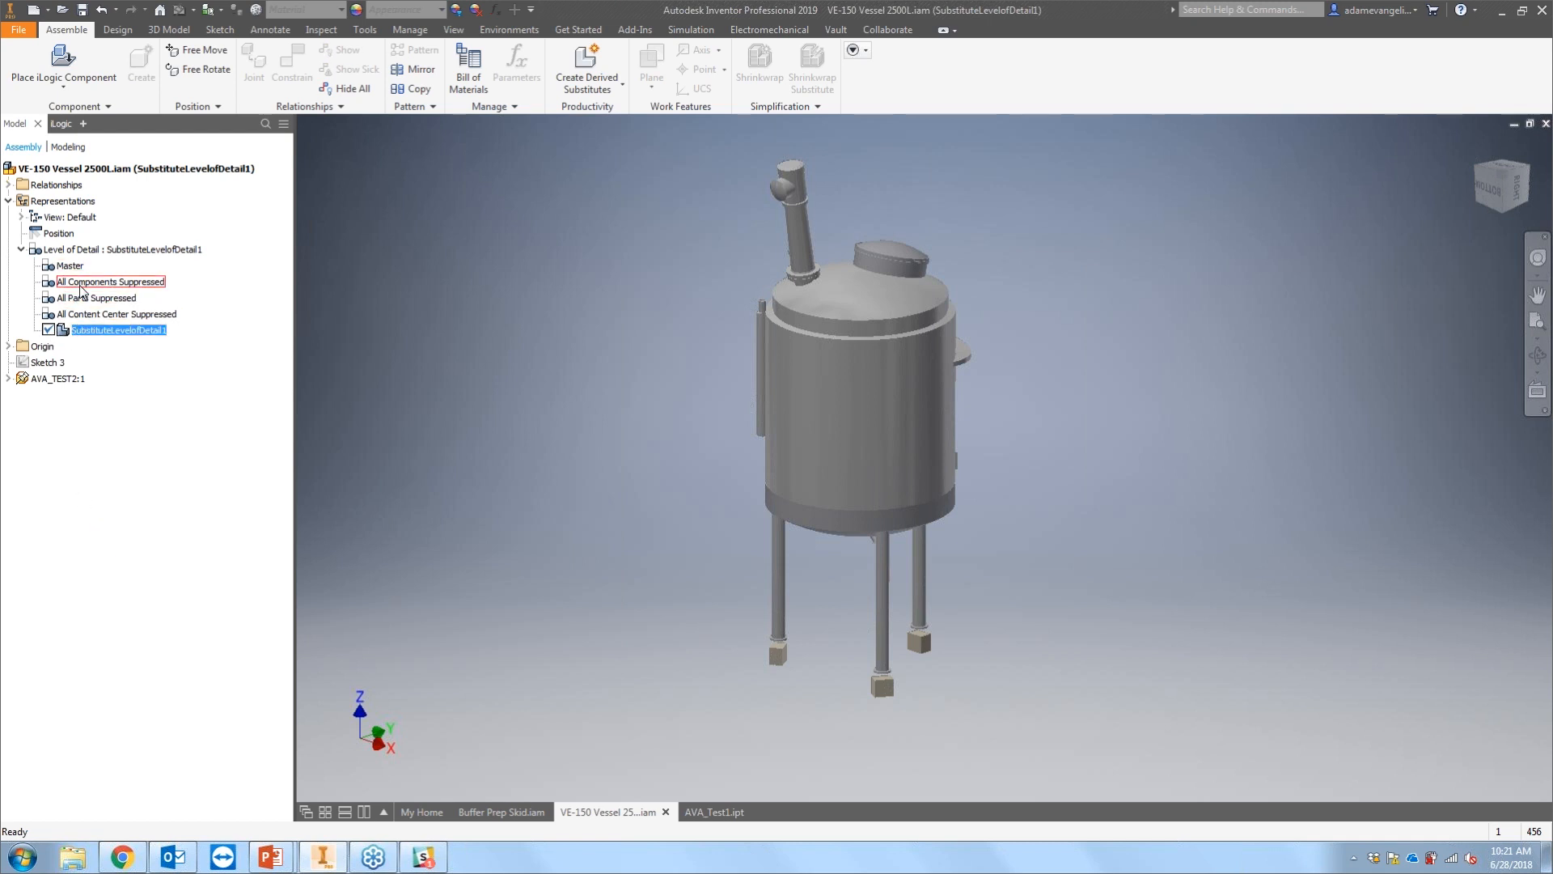
{"action": "left_click", "coordinate": [403, 418]}
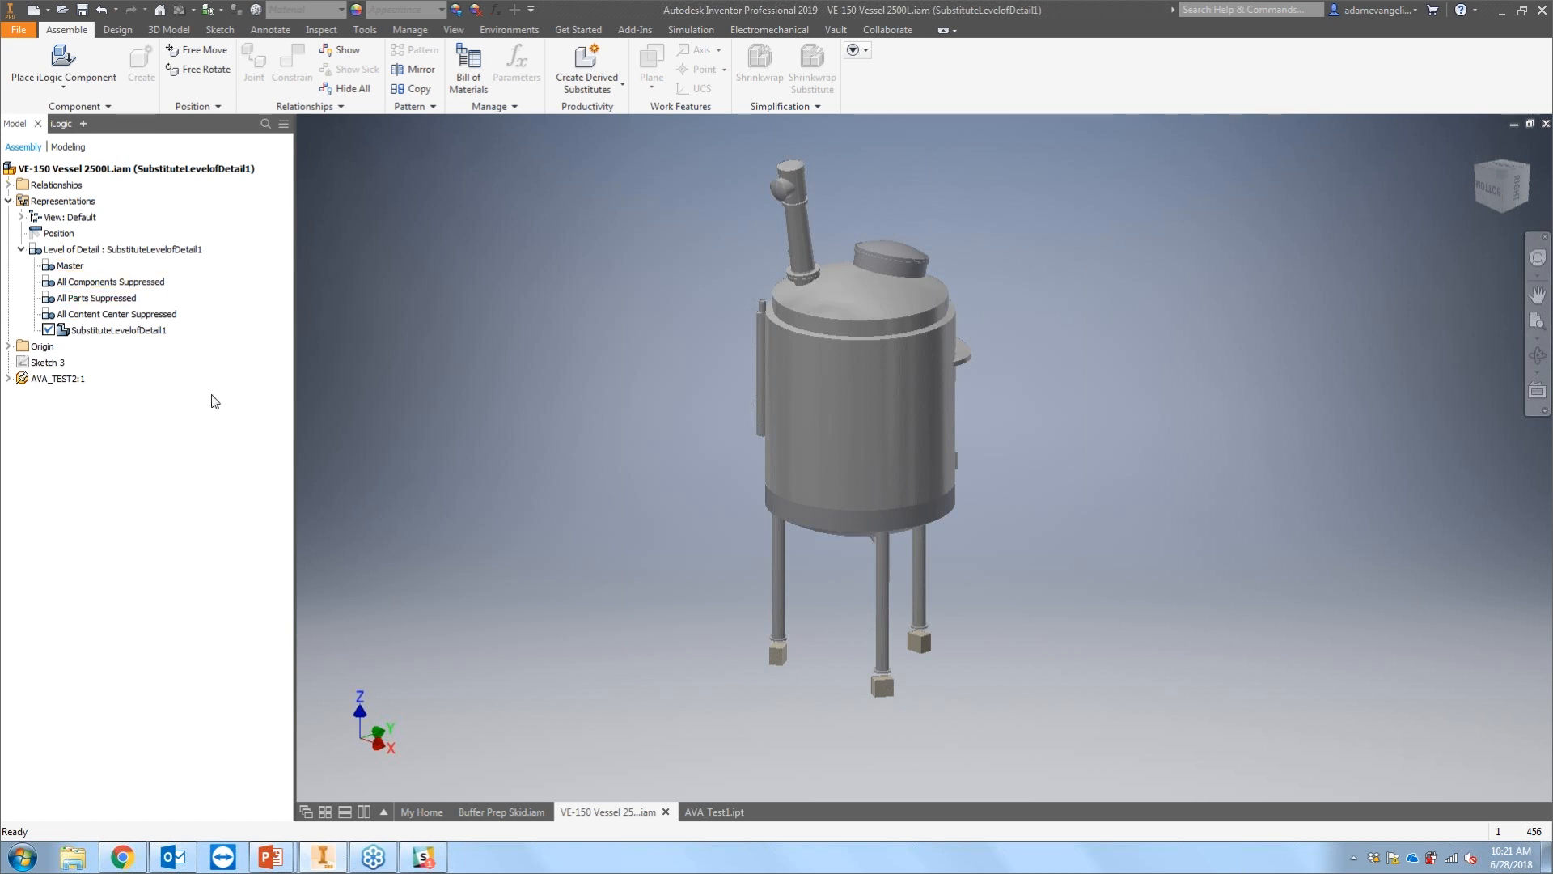
{"action": "left_click", "coordinate": [115, 333]}
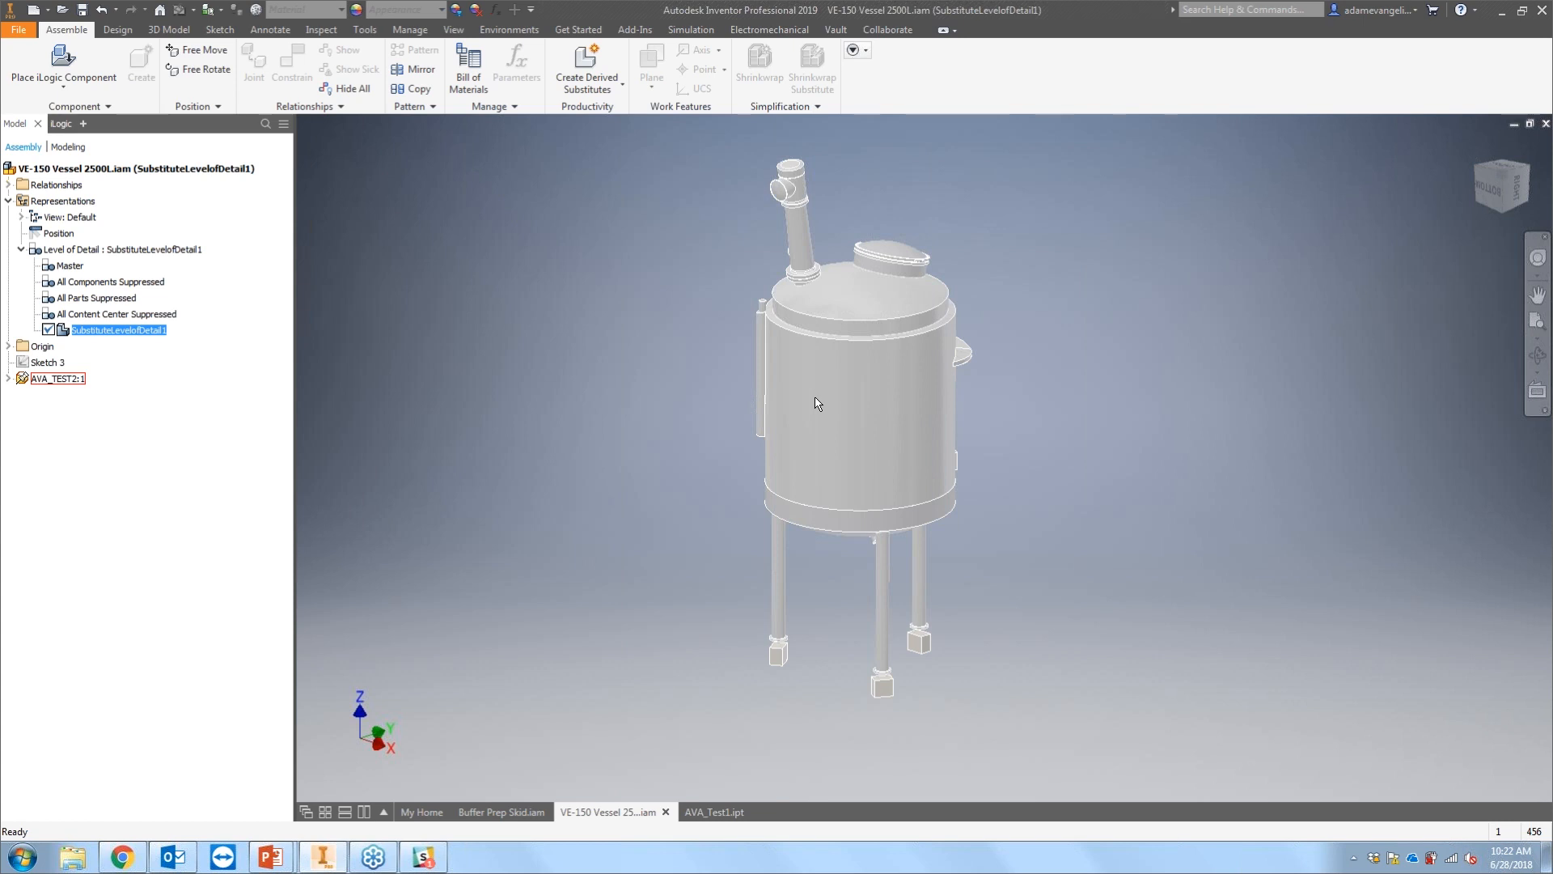
{"action": "left_click", "coordinate": [542, 343]}
Step: In the Buffer Prep Skid assembly, switch the VE-150 vessel to its SubstituteLevelofDetail1 level of detail, saving files when prompted
{"action": "key", "text": "ctrl+Tab"}
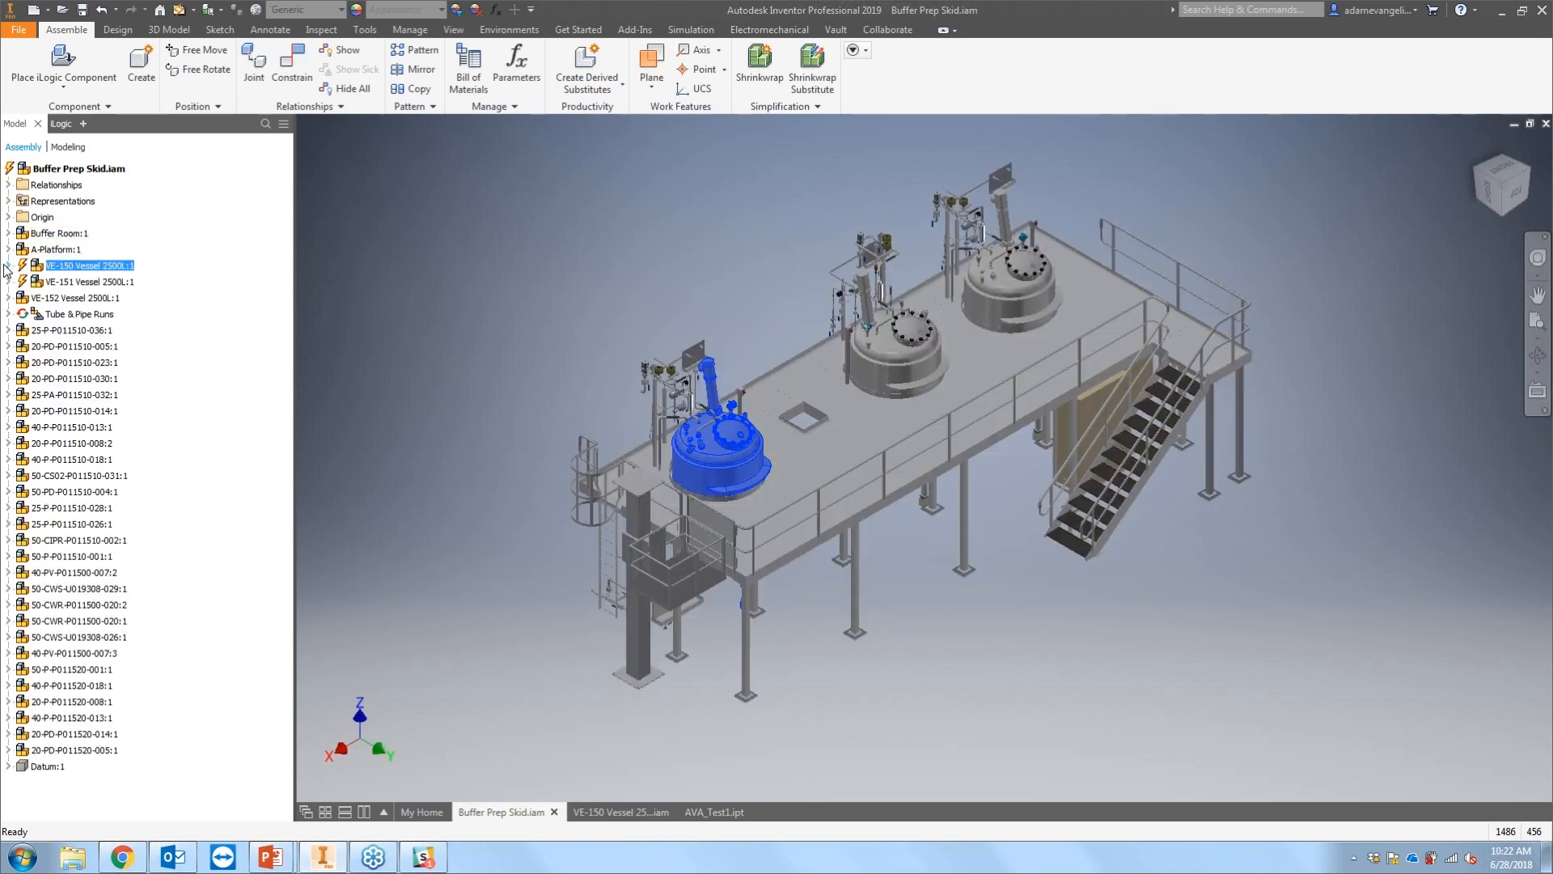
{"action": "left_click", "coordinate": [8, 265]}
{"action": "left_click", "coordinate": [21, 266]}
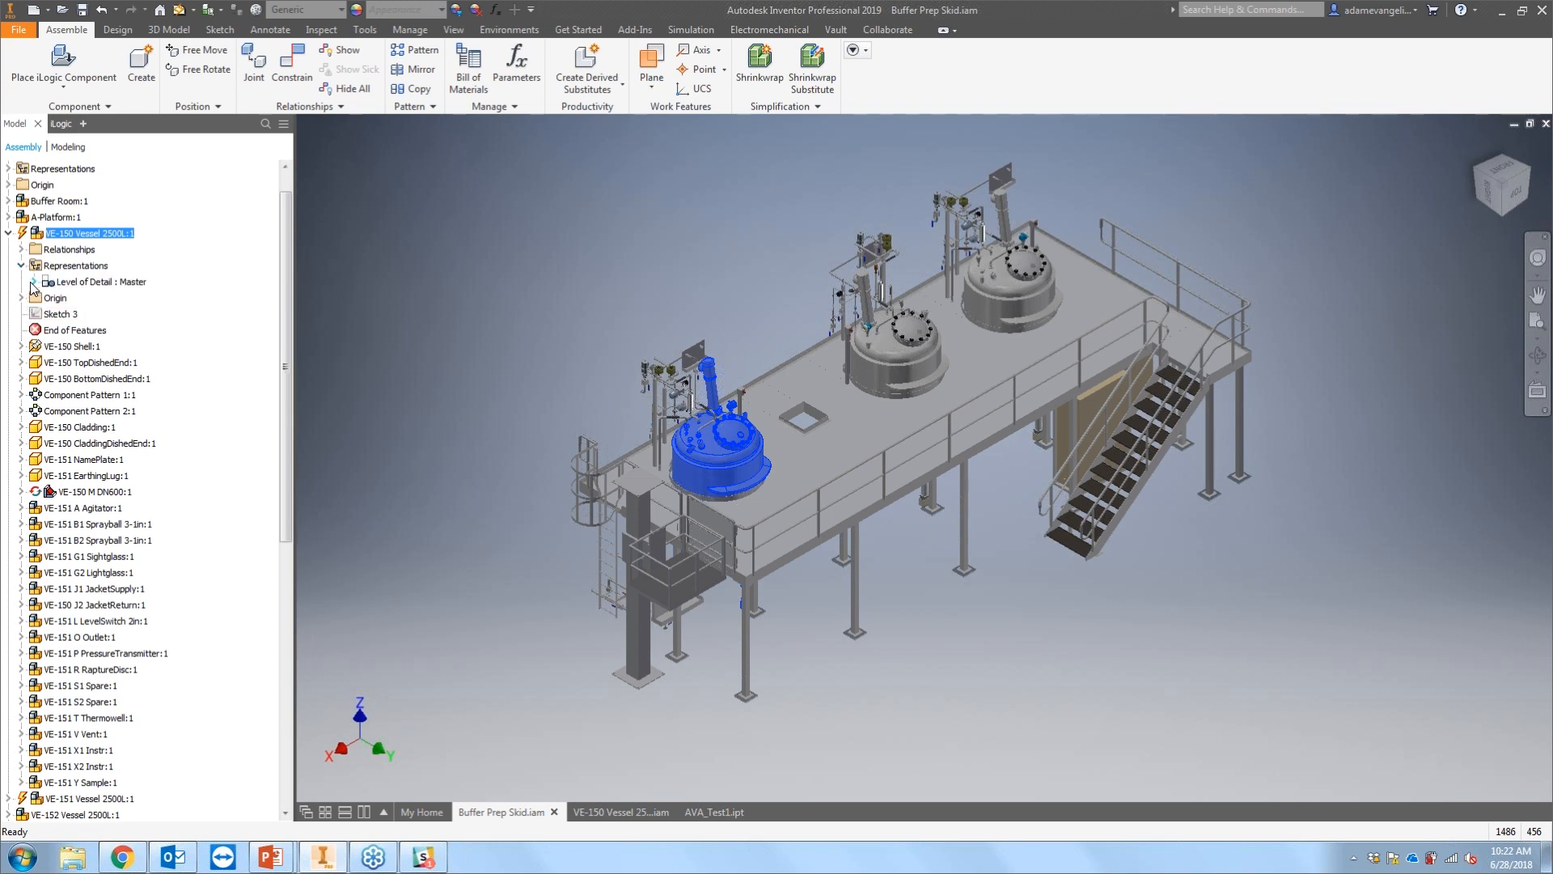
{"action": "left_click", "coordinate": [32, 282]}
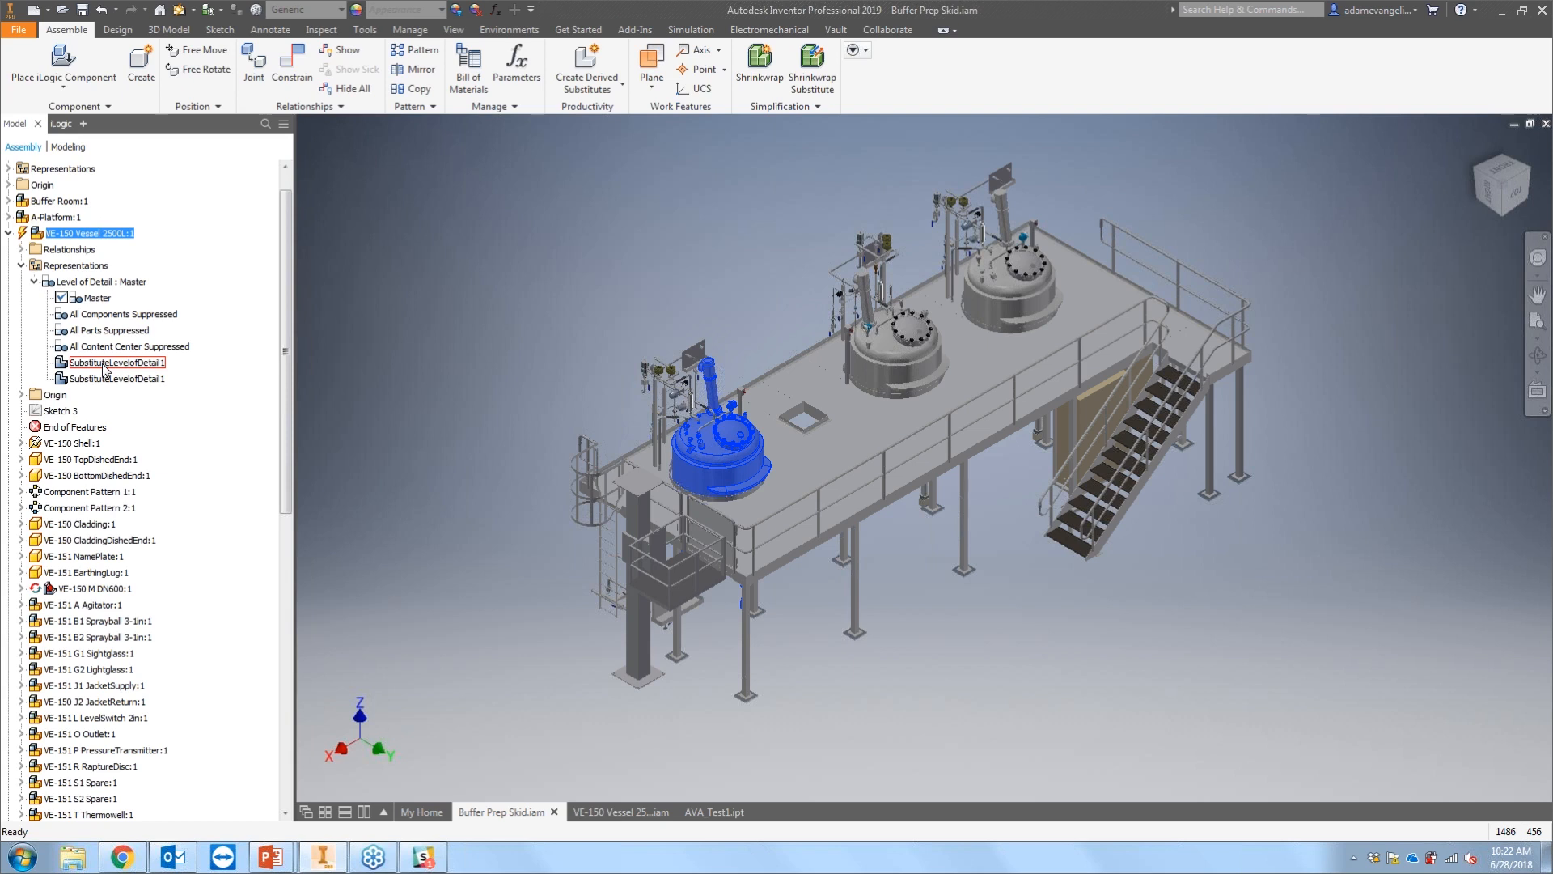
{"action": "key", "text": "End"}
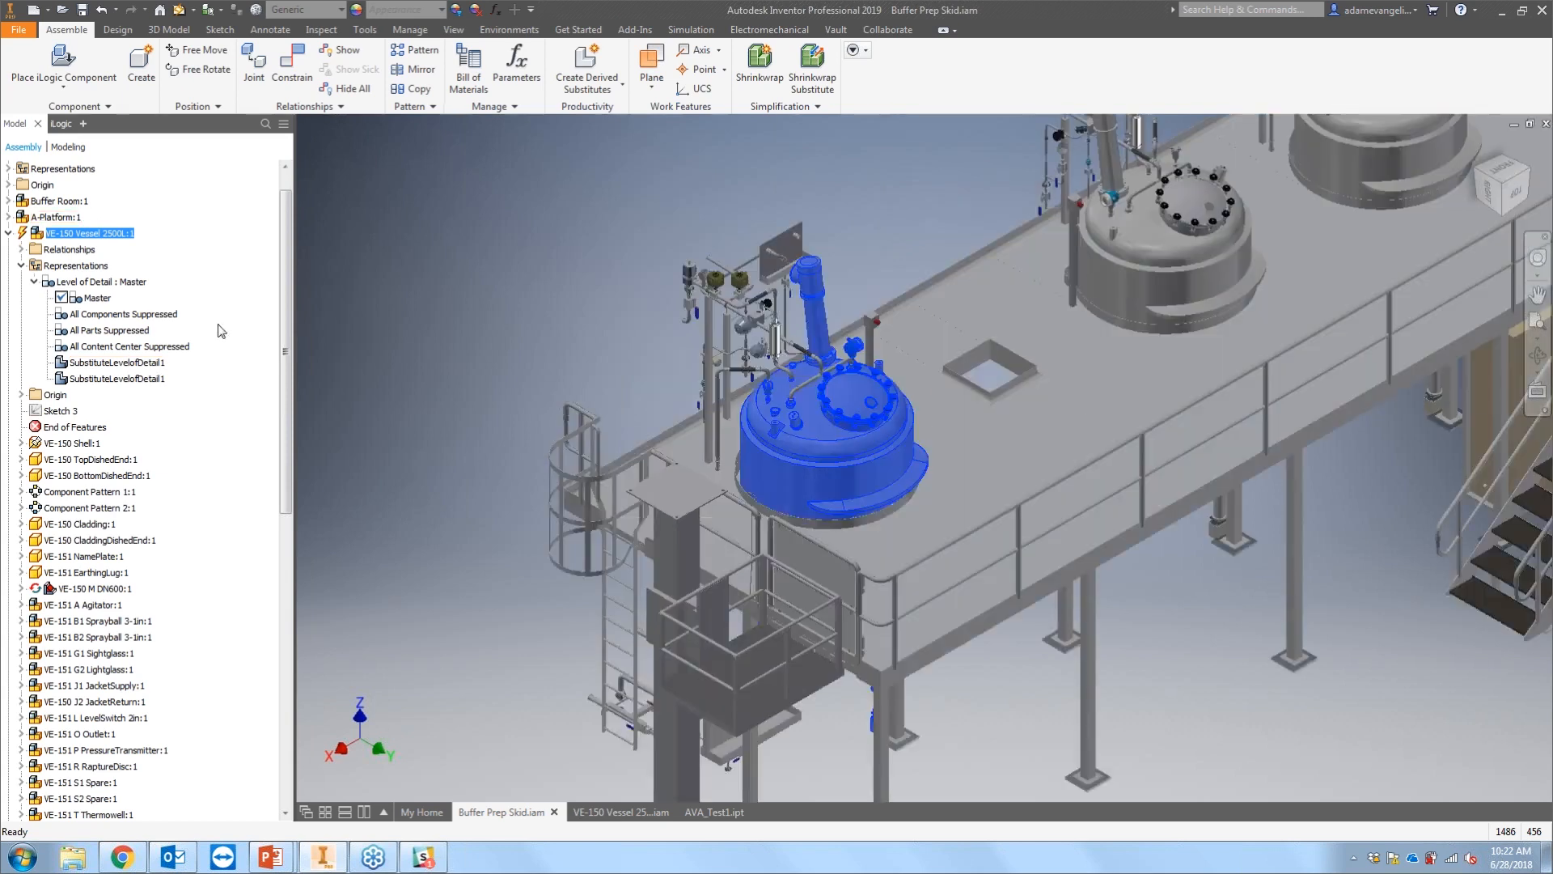
{"action": "double_click", "coordinate": [109, 363]}
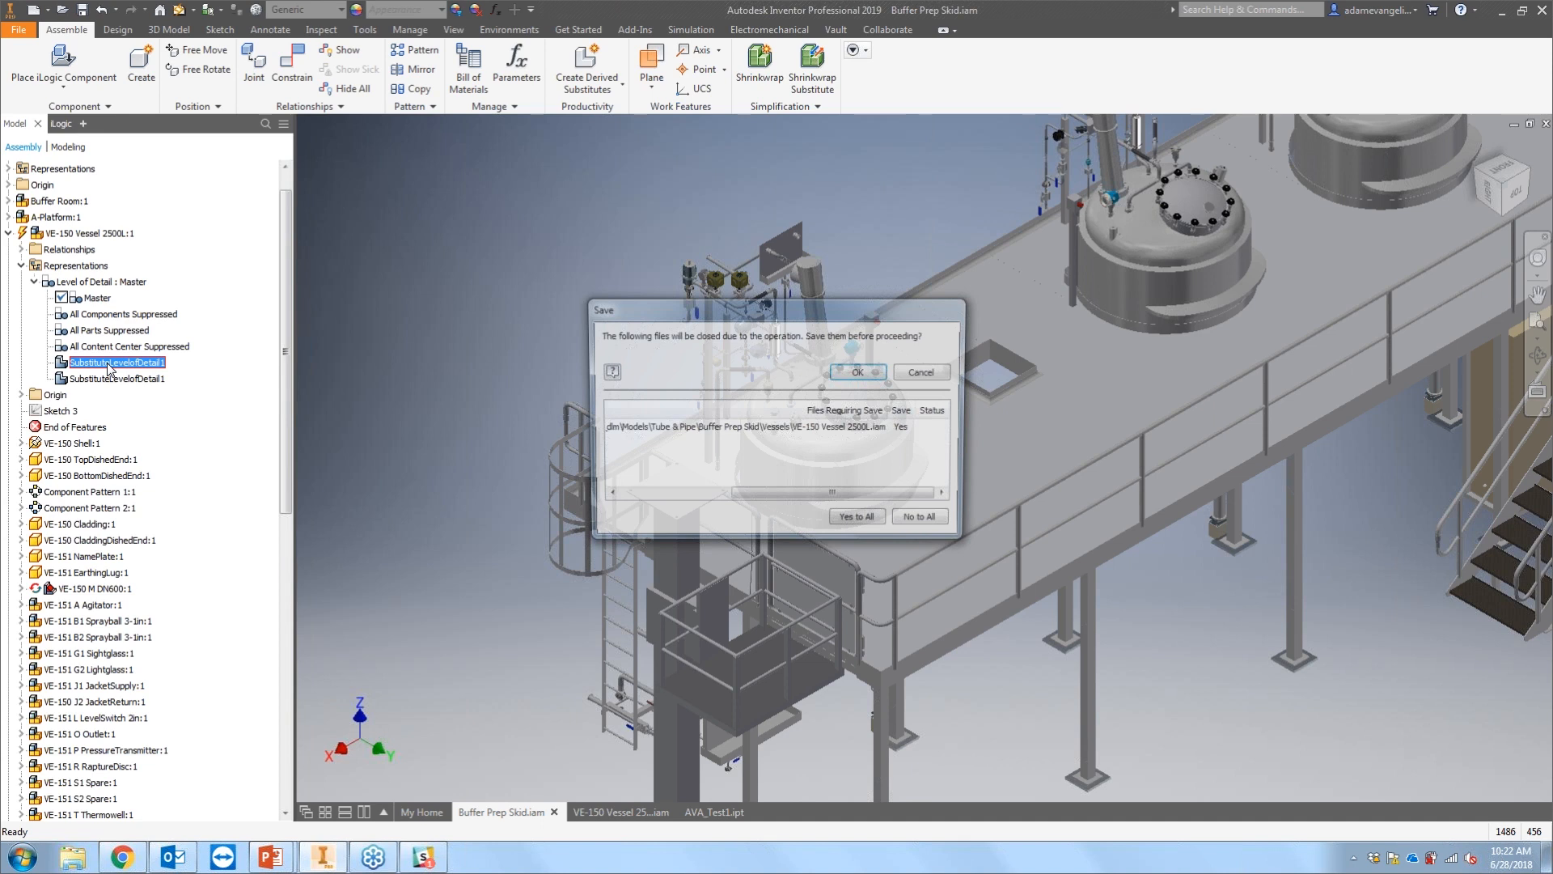
{"action": "key", "text": "Return"}
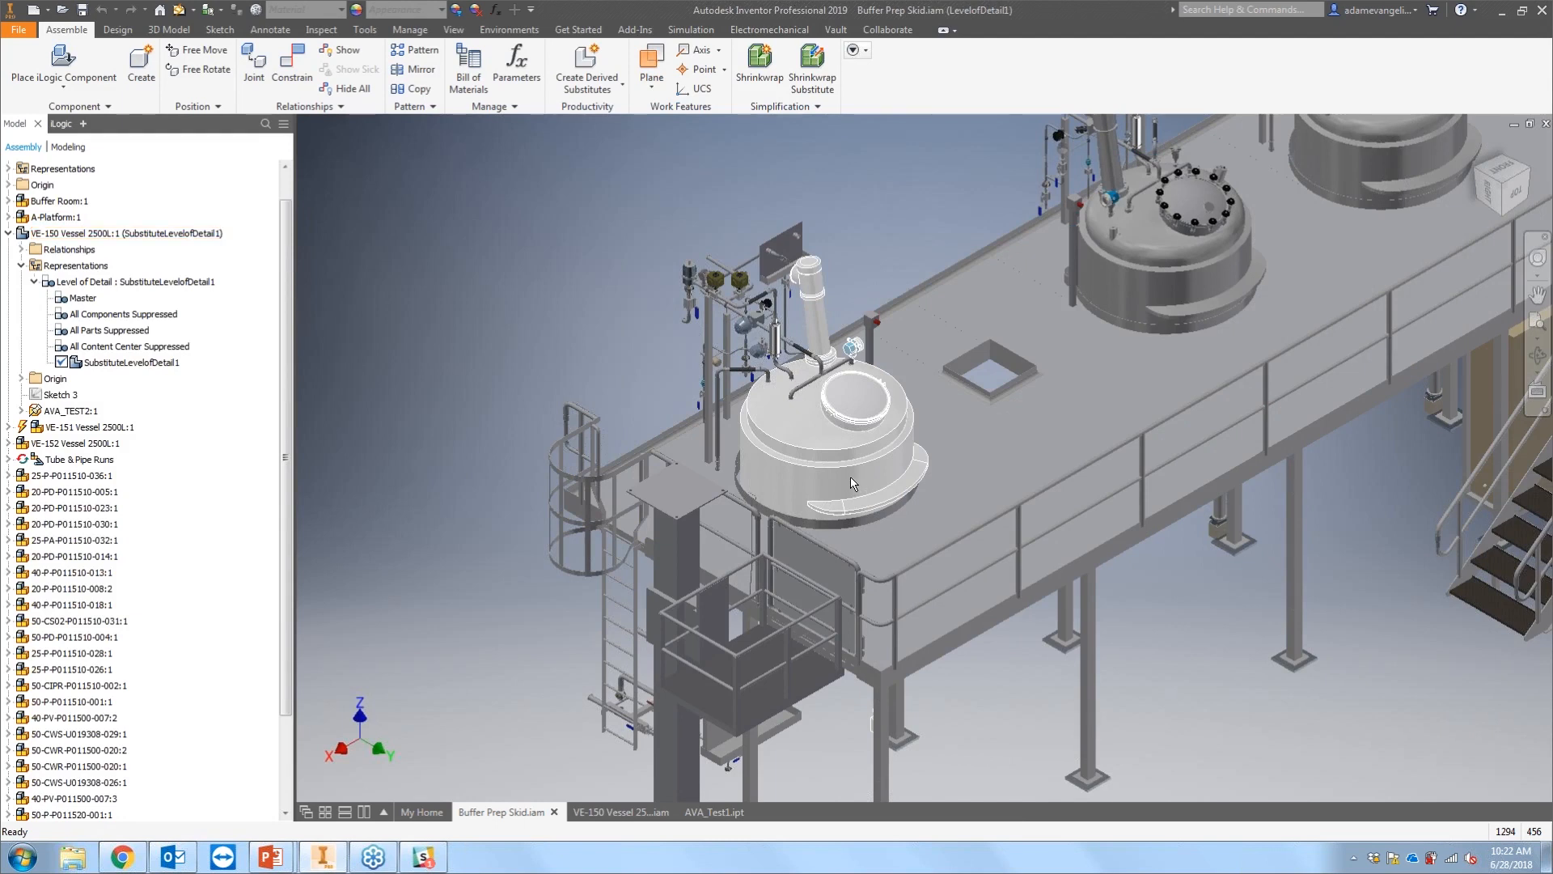
Step: Orbit around the whole skid and inspect the vessel's substitute level of detail in the assembly context
{"action": "scroll", "coordinate": [851, 482], "scroll_direction": "down", "scroll_amount": 5}
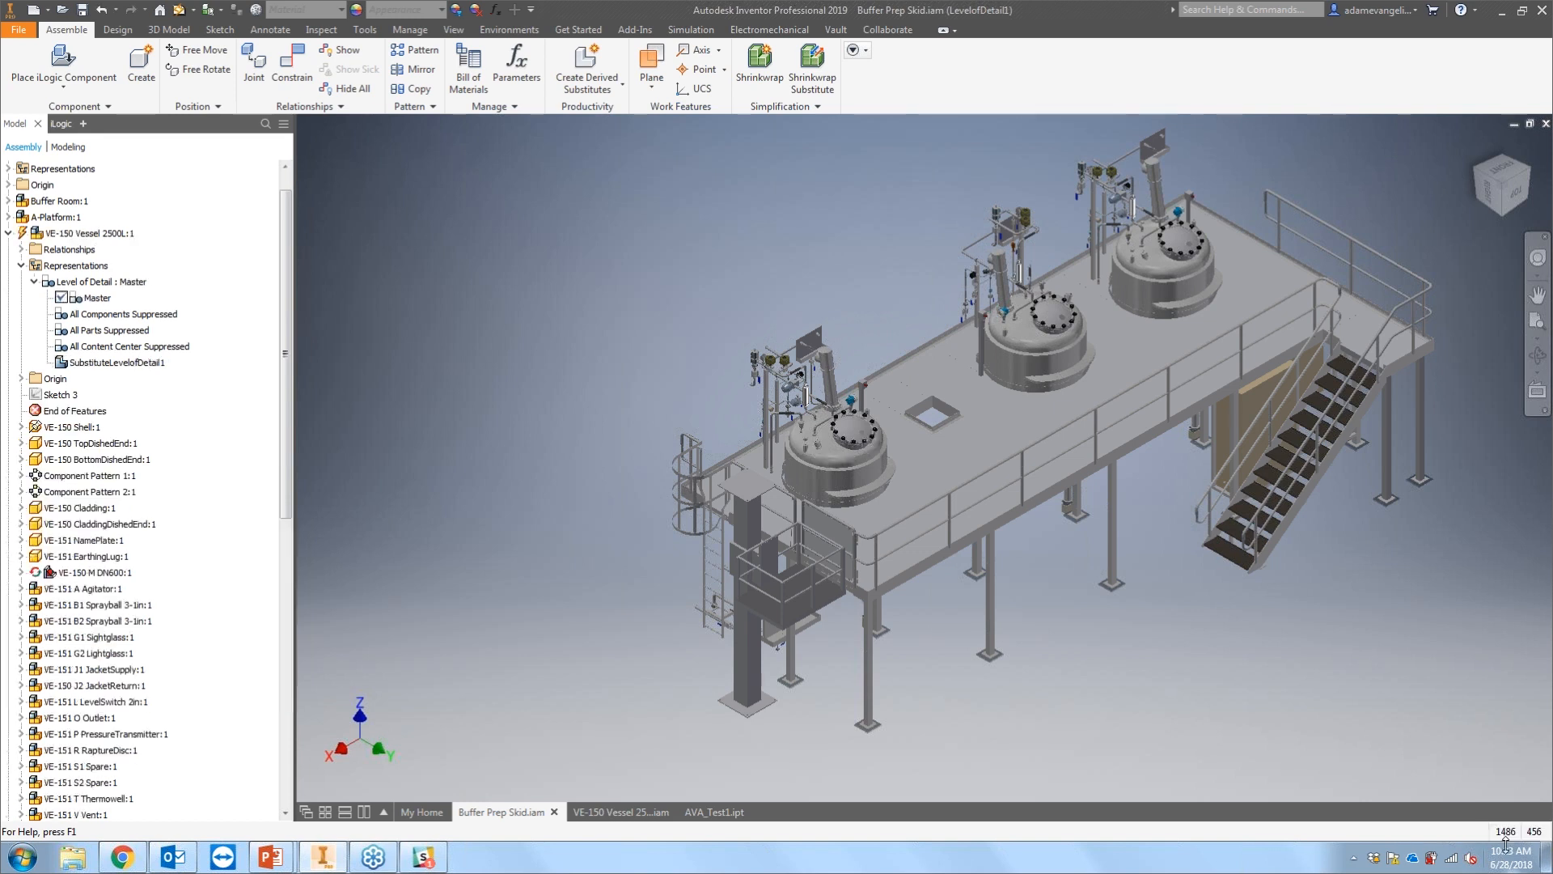
{"action": "left_click", "coordinate": [817, 453]}
{"action": "left_click", "coordinate": [1099, 693]}
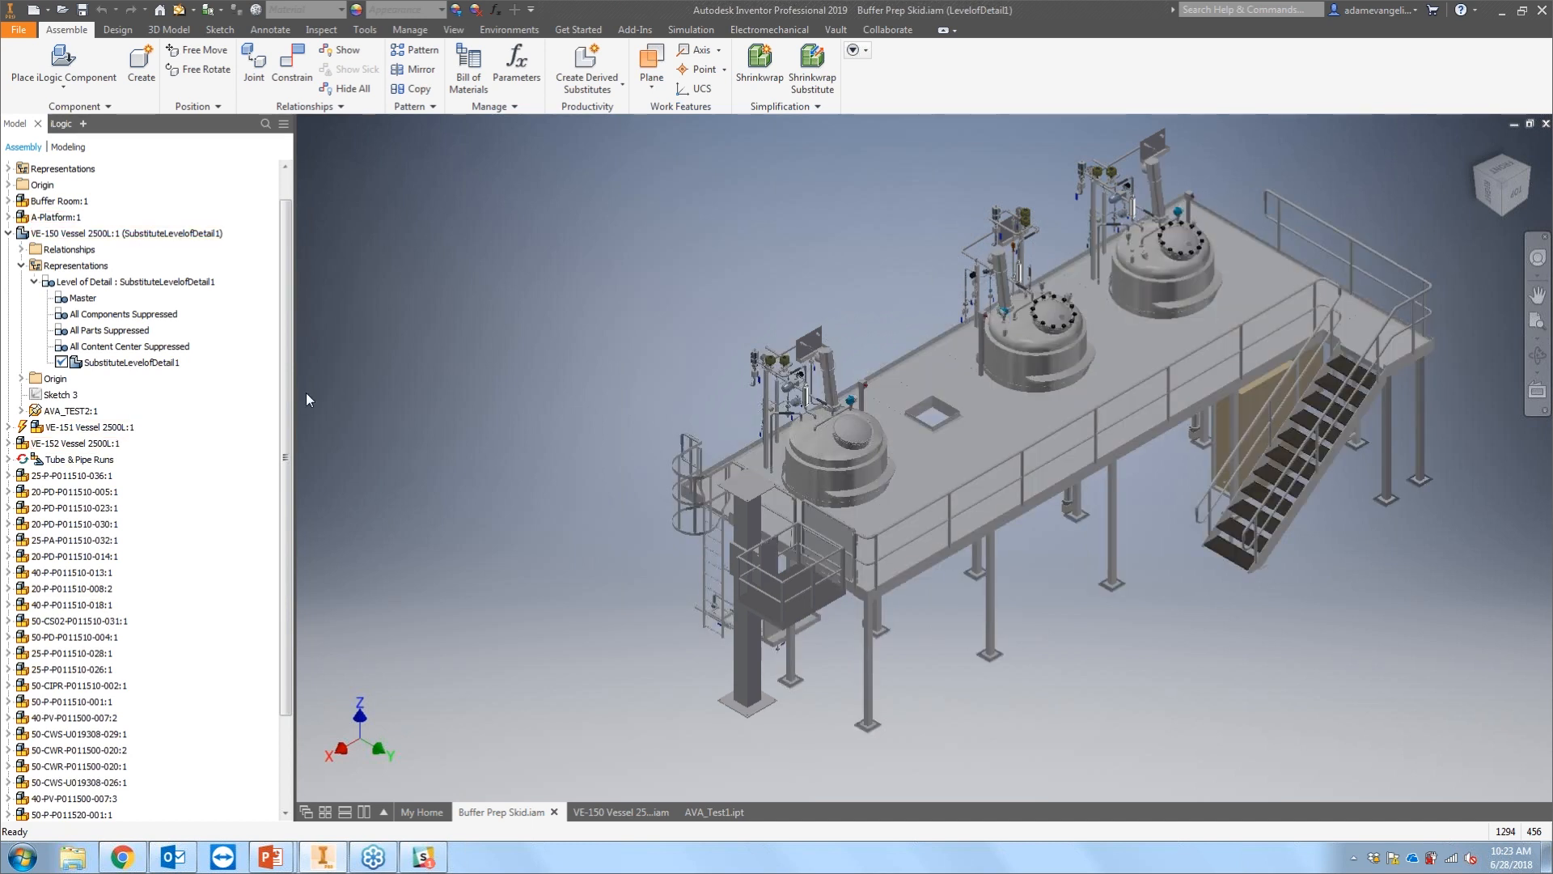
{"action": "scroll", "coordinate": [291, 375], "scroll_direction": "up", "scroll_amount": 1}
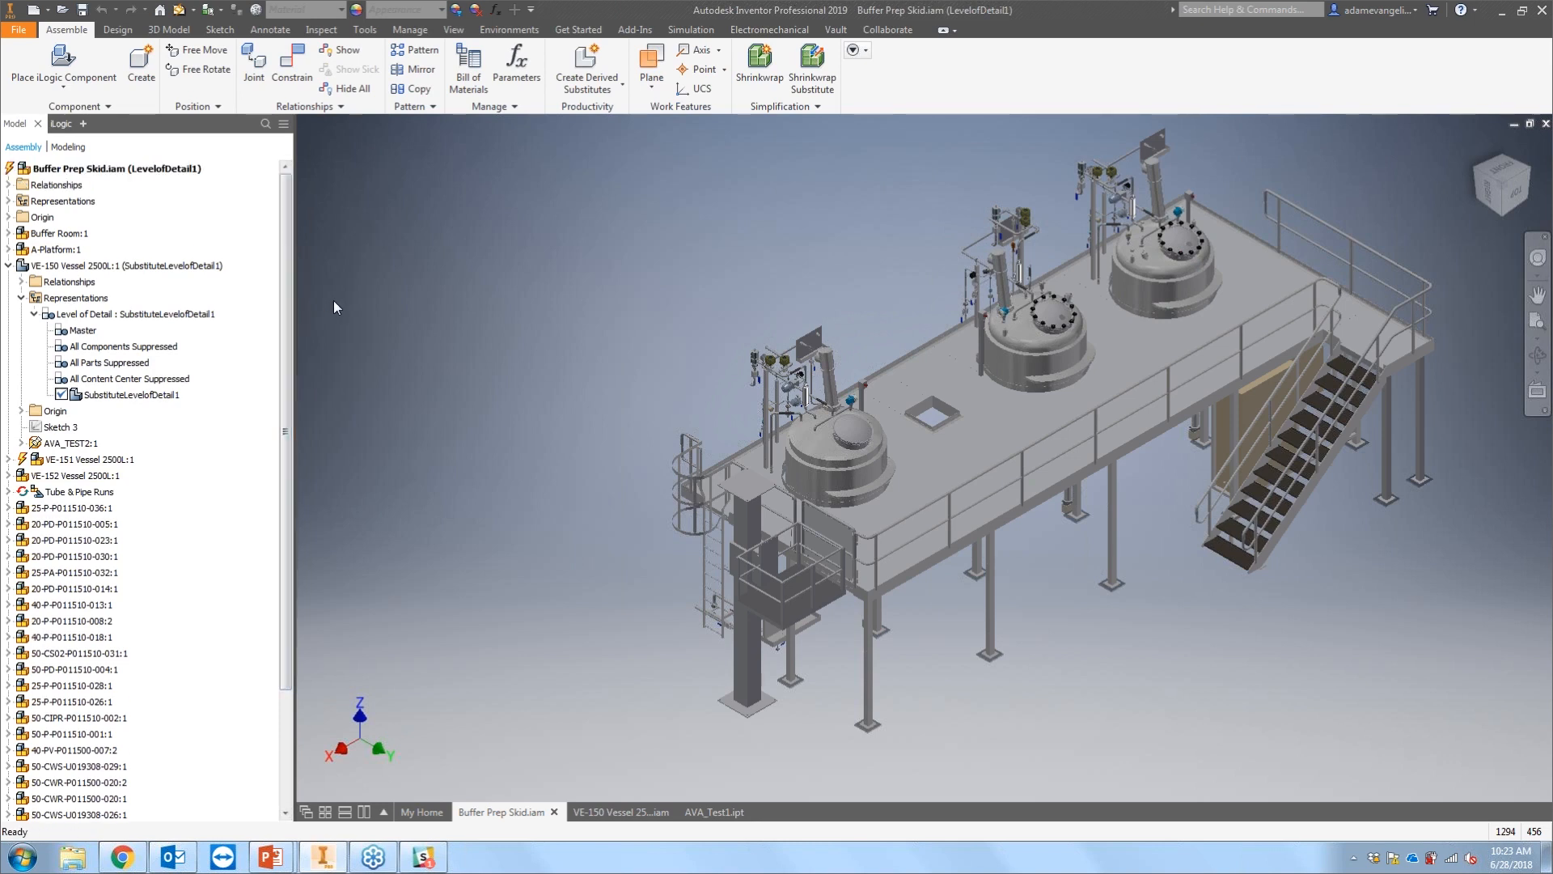
{"action": "left_click", "coordinate": [98, 169]}
{"action": "left_click", "coordinate": [98, 170]}
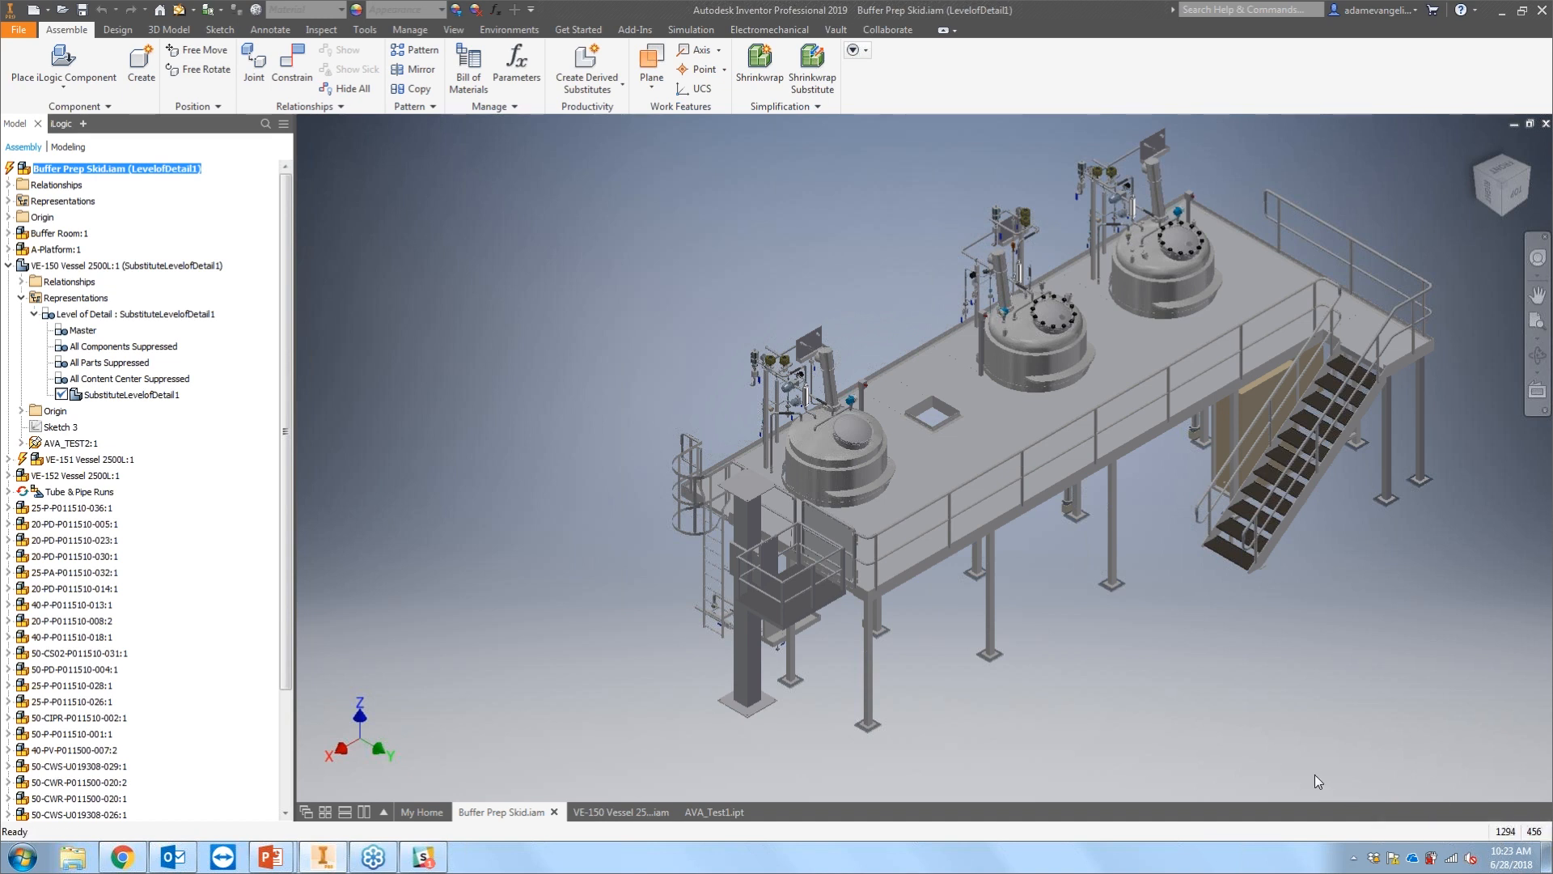
{"action": "left_click", "coordinate": [788, 246]}
{"action": "middle_click_drag", "start_coordinate": [1104, 620], "coordinate": [1027, 638]}
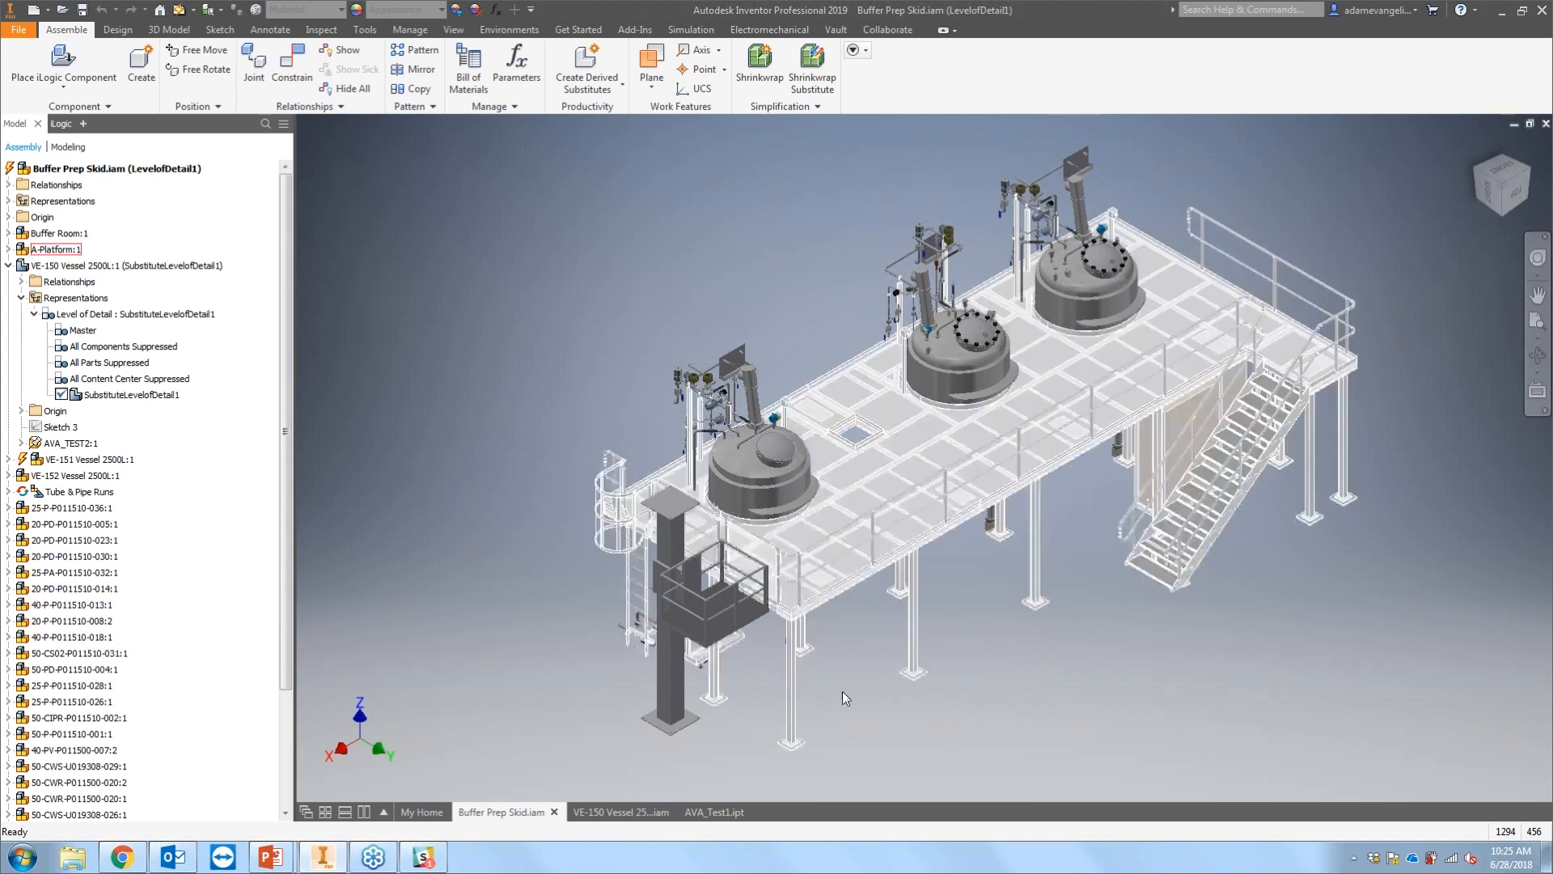
{"action": "left_click", "coordinate": [172, 397]}
{"action": "left_click", "coordinate": [173, 397]}
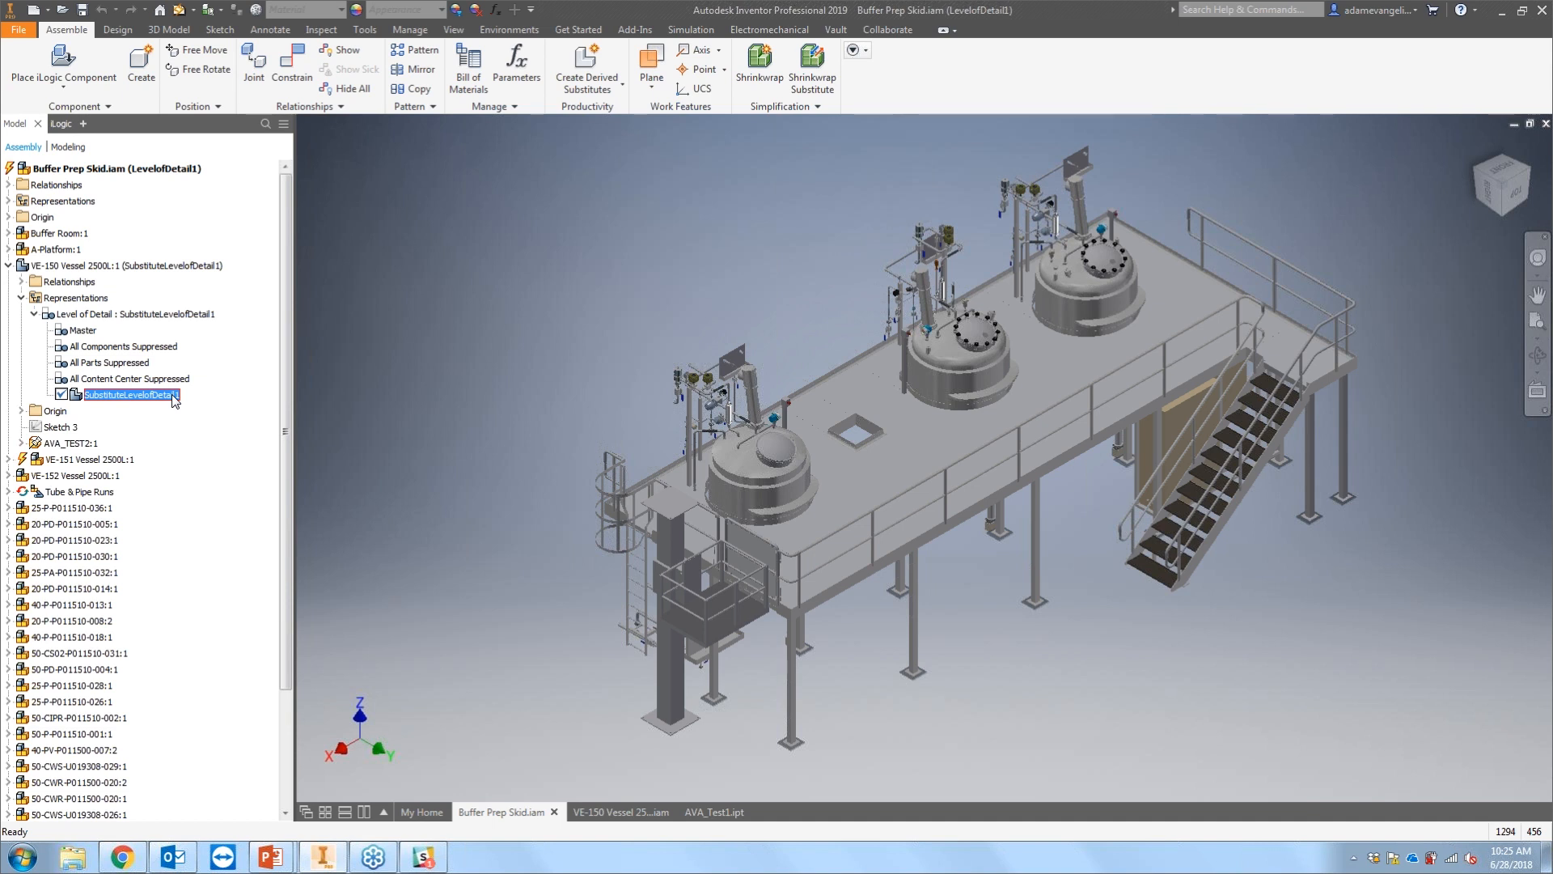
{"action": "left_click", "coordinate": [359, 433]}
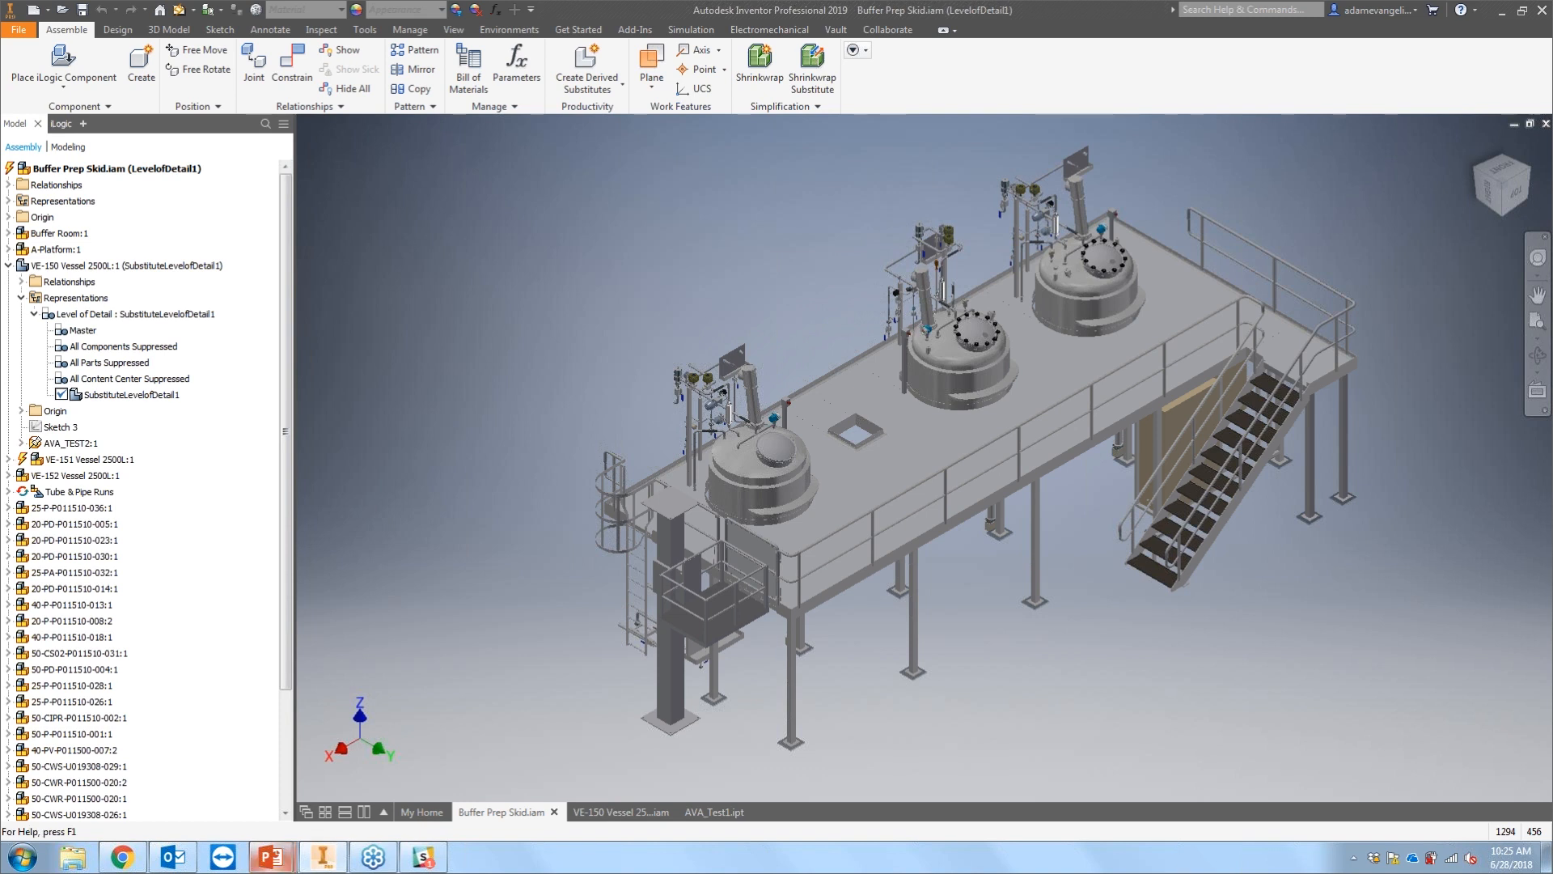
Step: Switch to the PowerPoint slide show presentation
{"action": "mouse_move", "coordinate": [275, 858]}
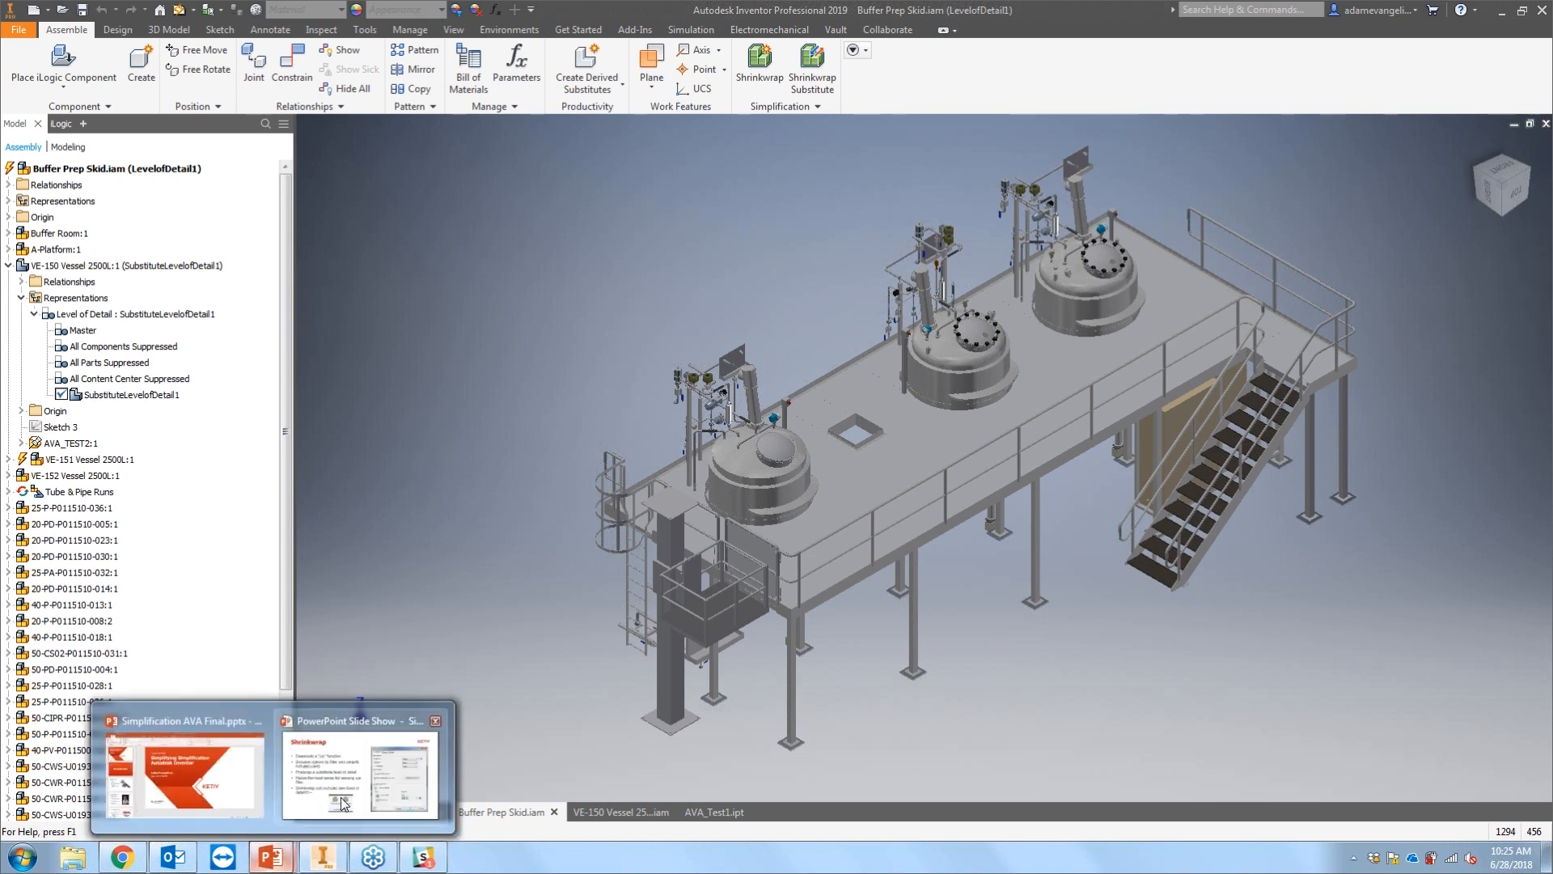
{"action": "left_click", "coordinate": [344, 793]}
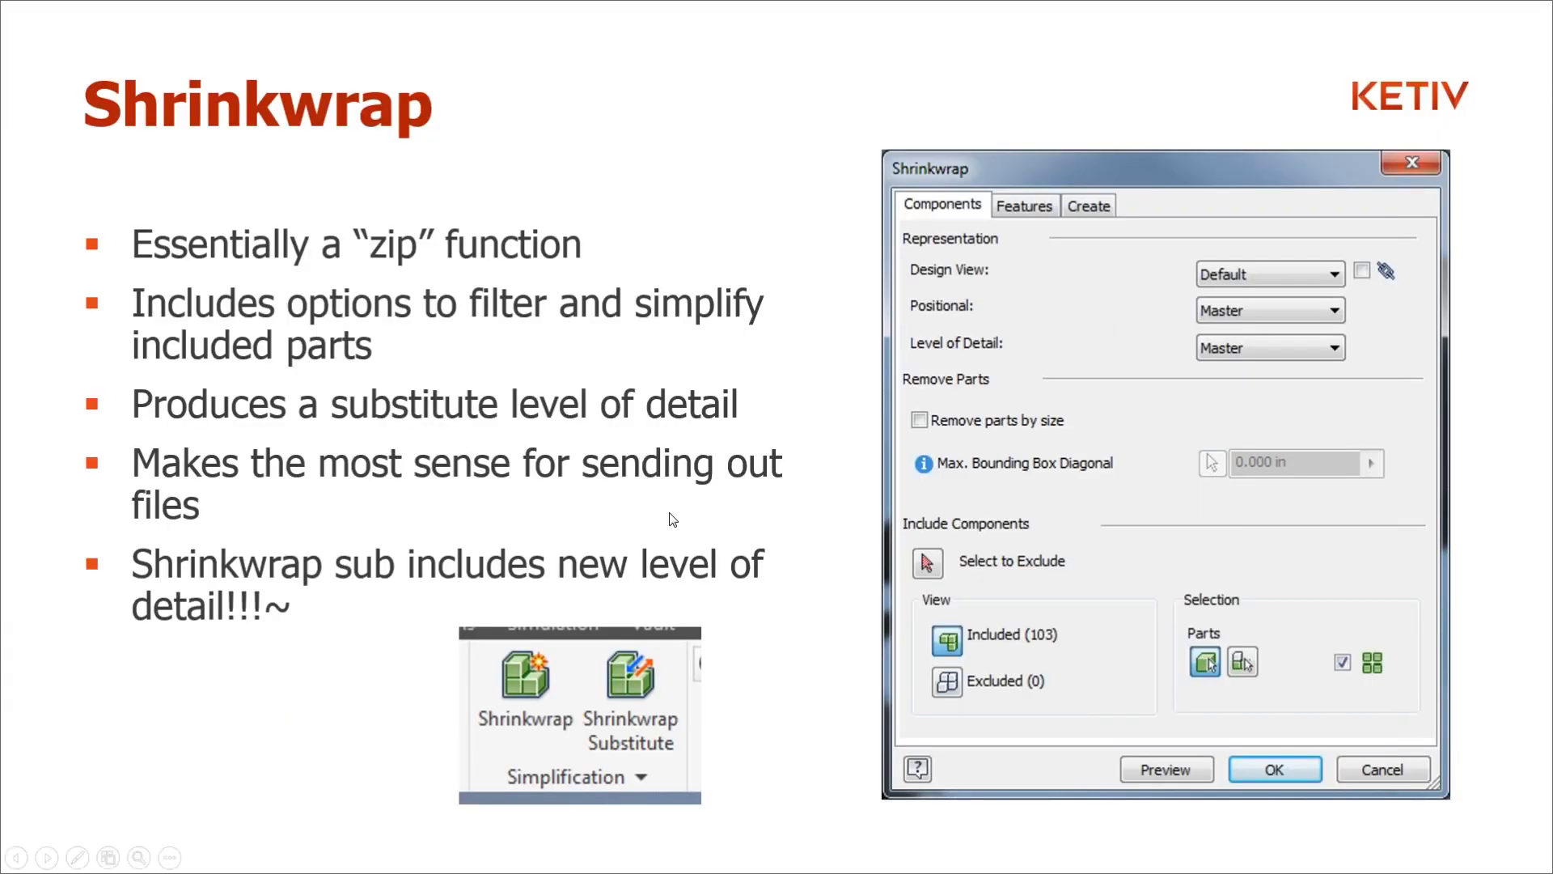
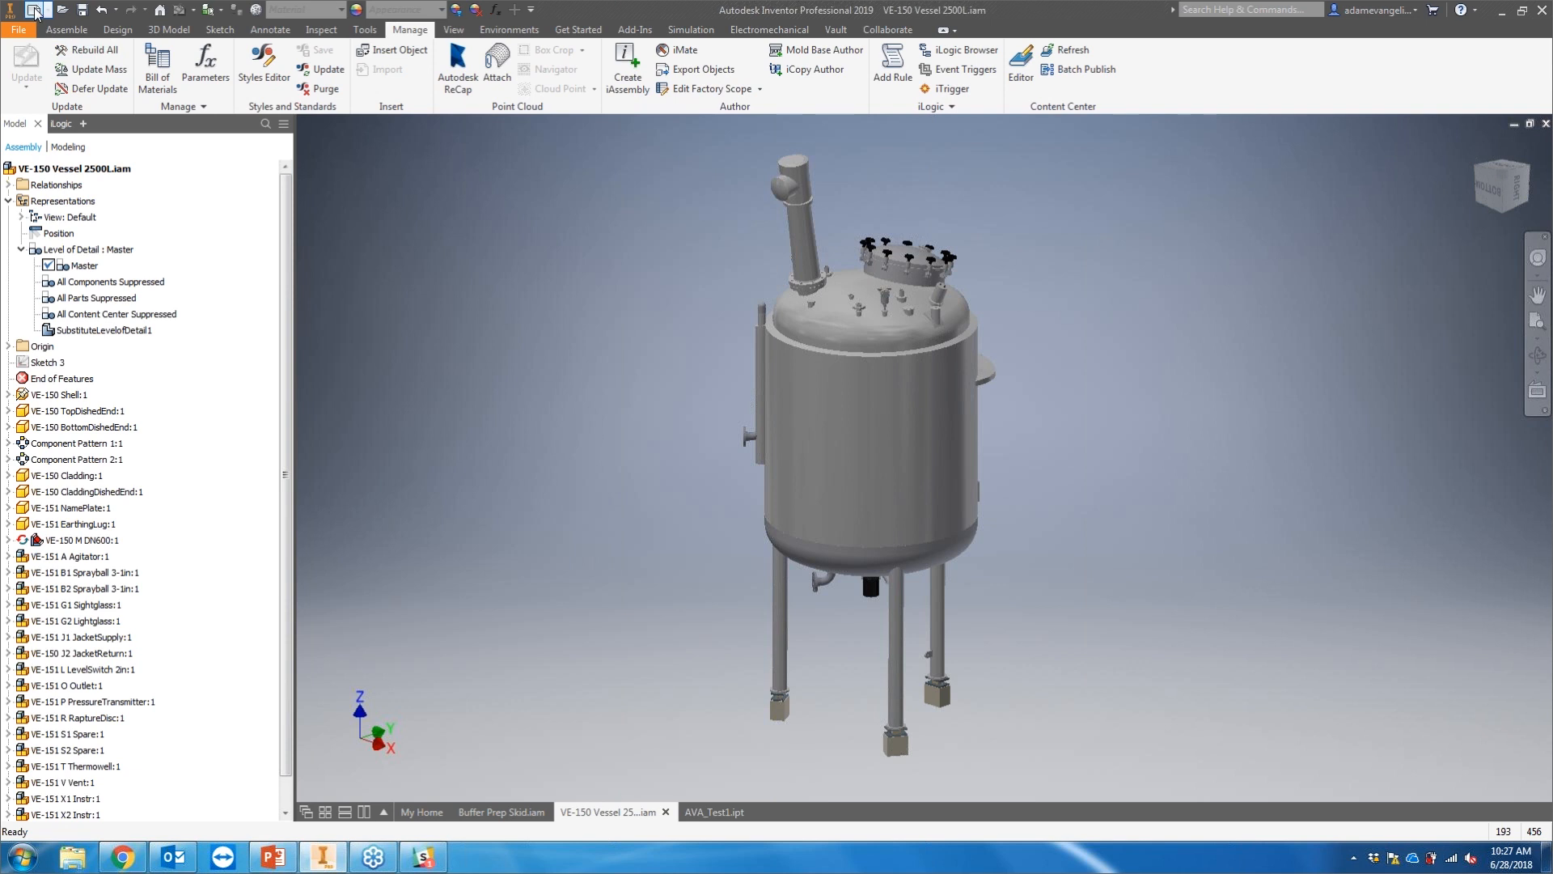
Step: Start a new part and derive the VE-150 Vessel 2500L.iam assembly from the Vessels folder, updating the assembly when prompted
{"action": "double_click", "coordinate": [789, 300]}
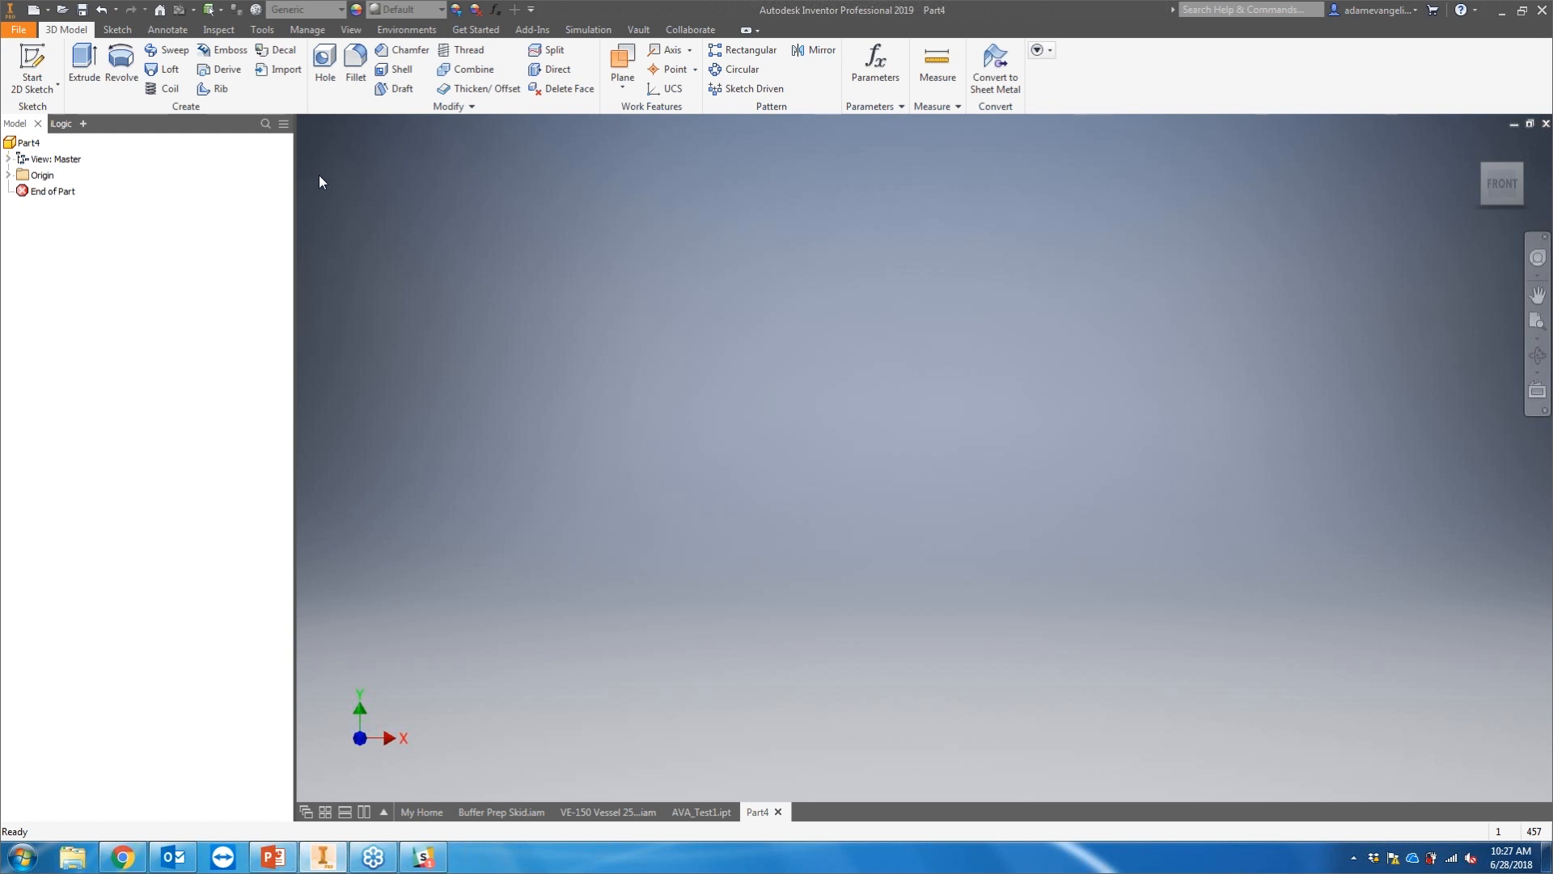
{"action": "left_click", "coordinate": [308, 29]}
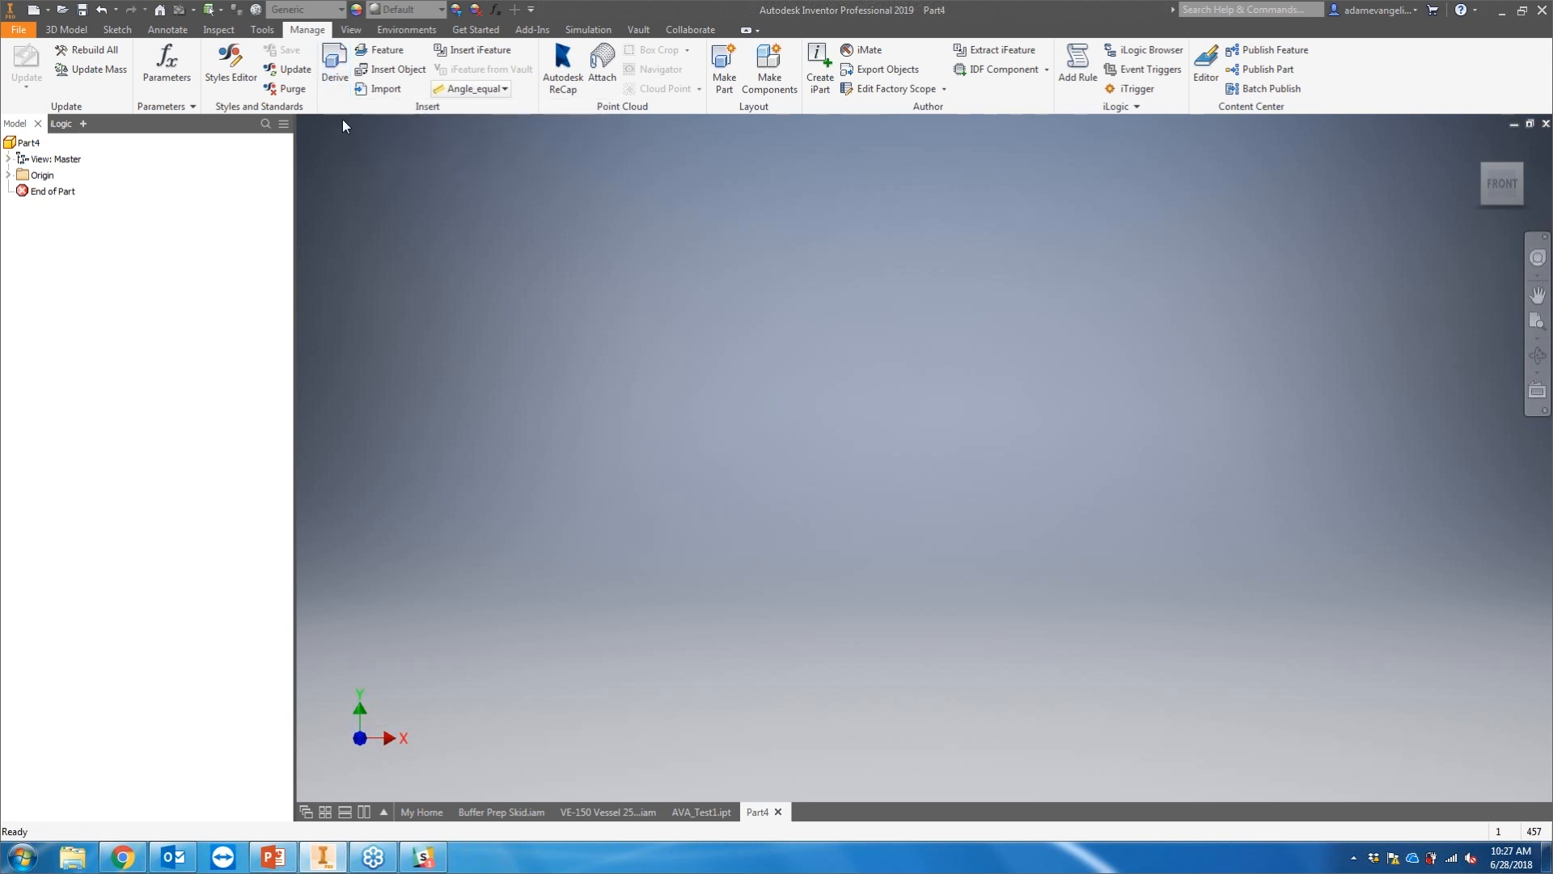
{"action": "left_click", "coordinate": [331, 81]}
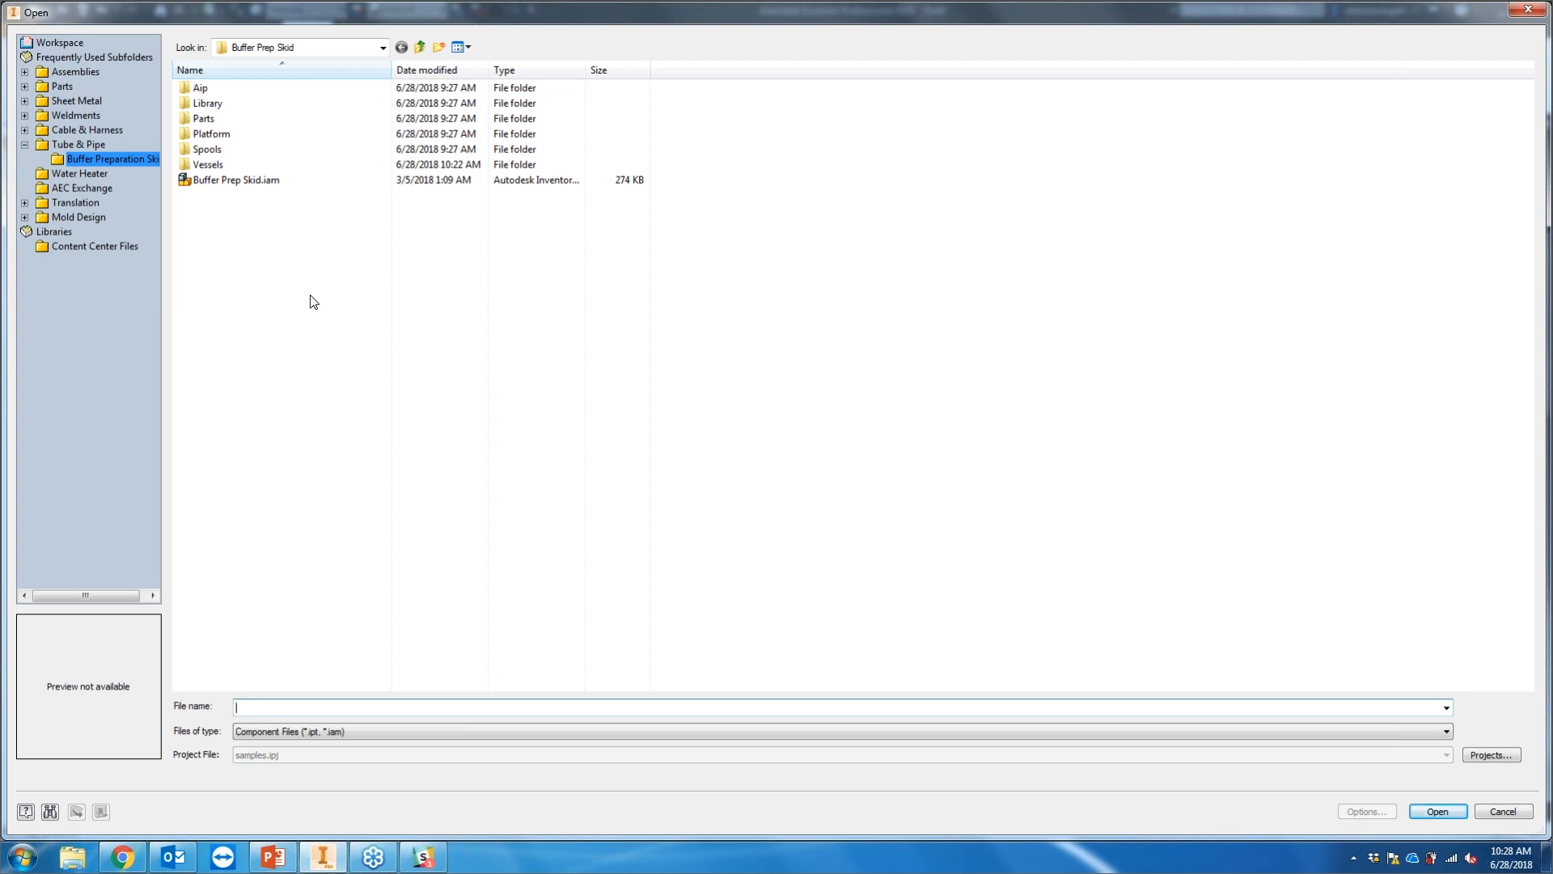
{"action": "left_click", "coordinate": [421, 47]}
{"action": "double_click", "coordinate": [340, 88]}
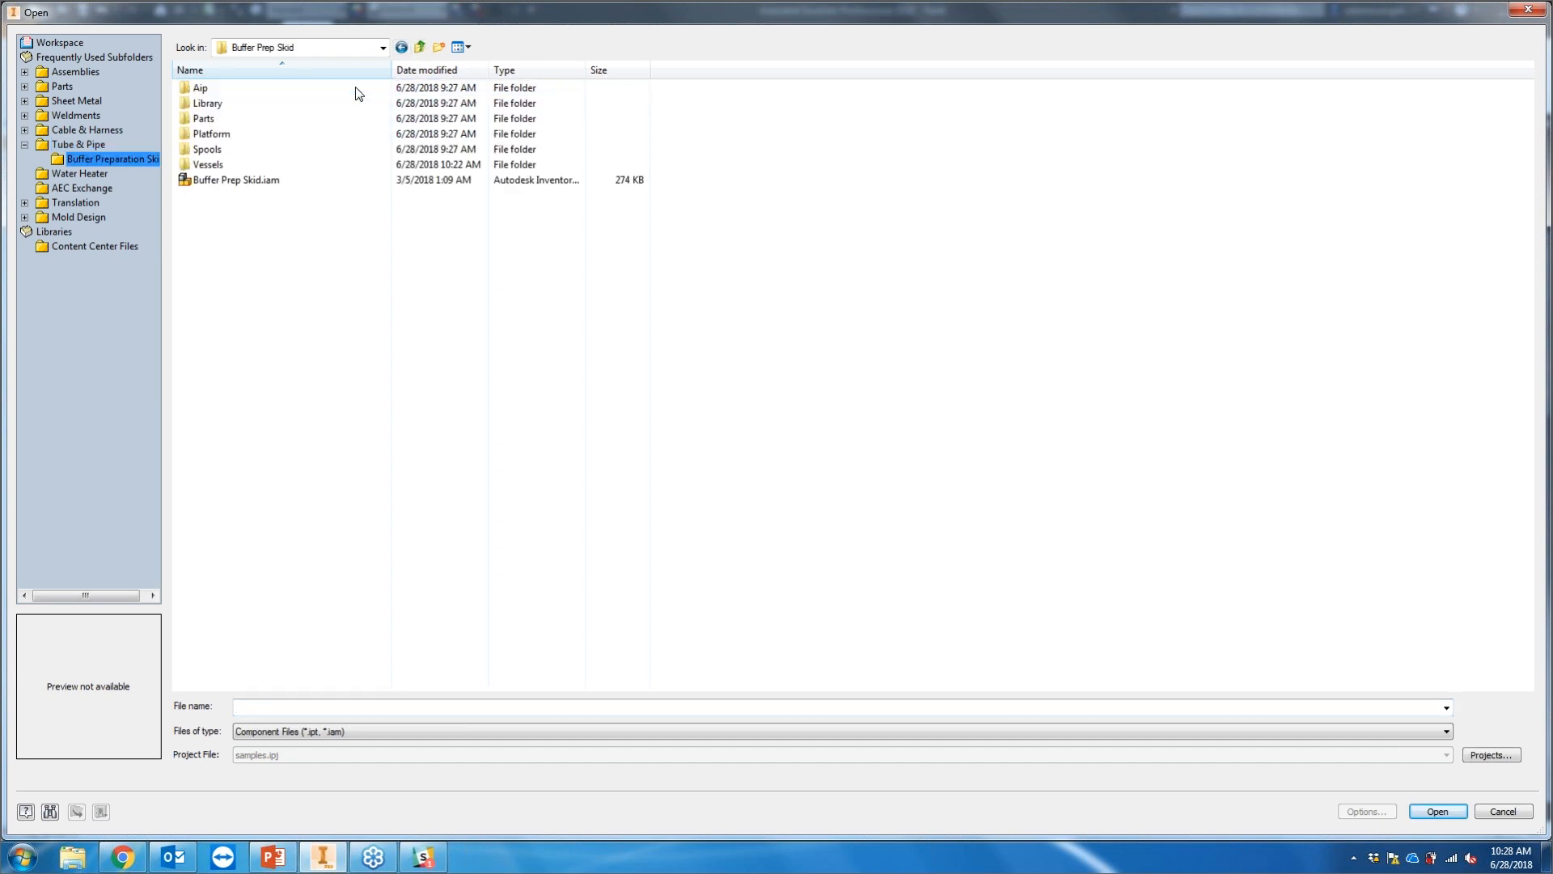
{"action": "double_click", "coordinate": [258, 165]}
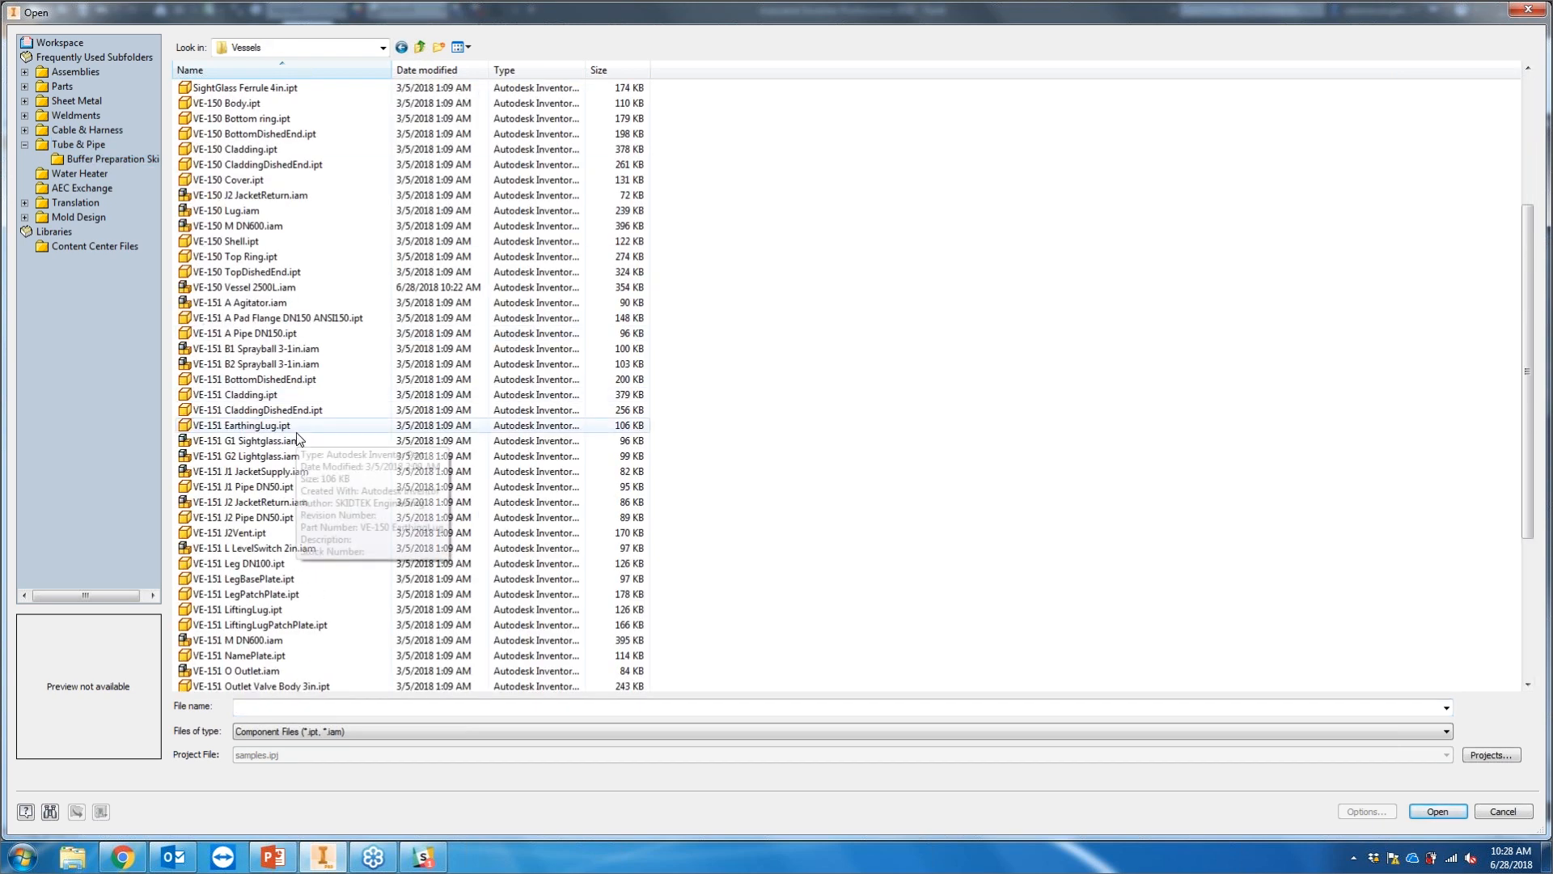
{"action": "left_click", "coordinate": [266, 288]}
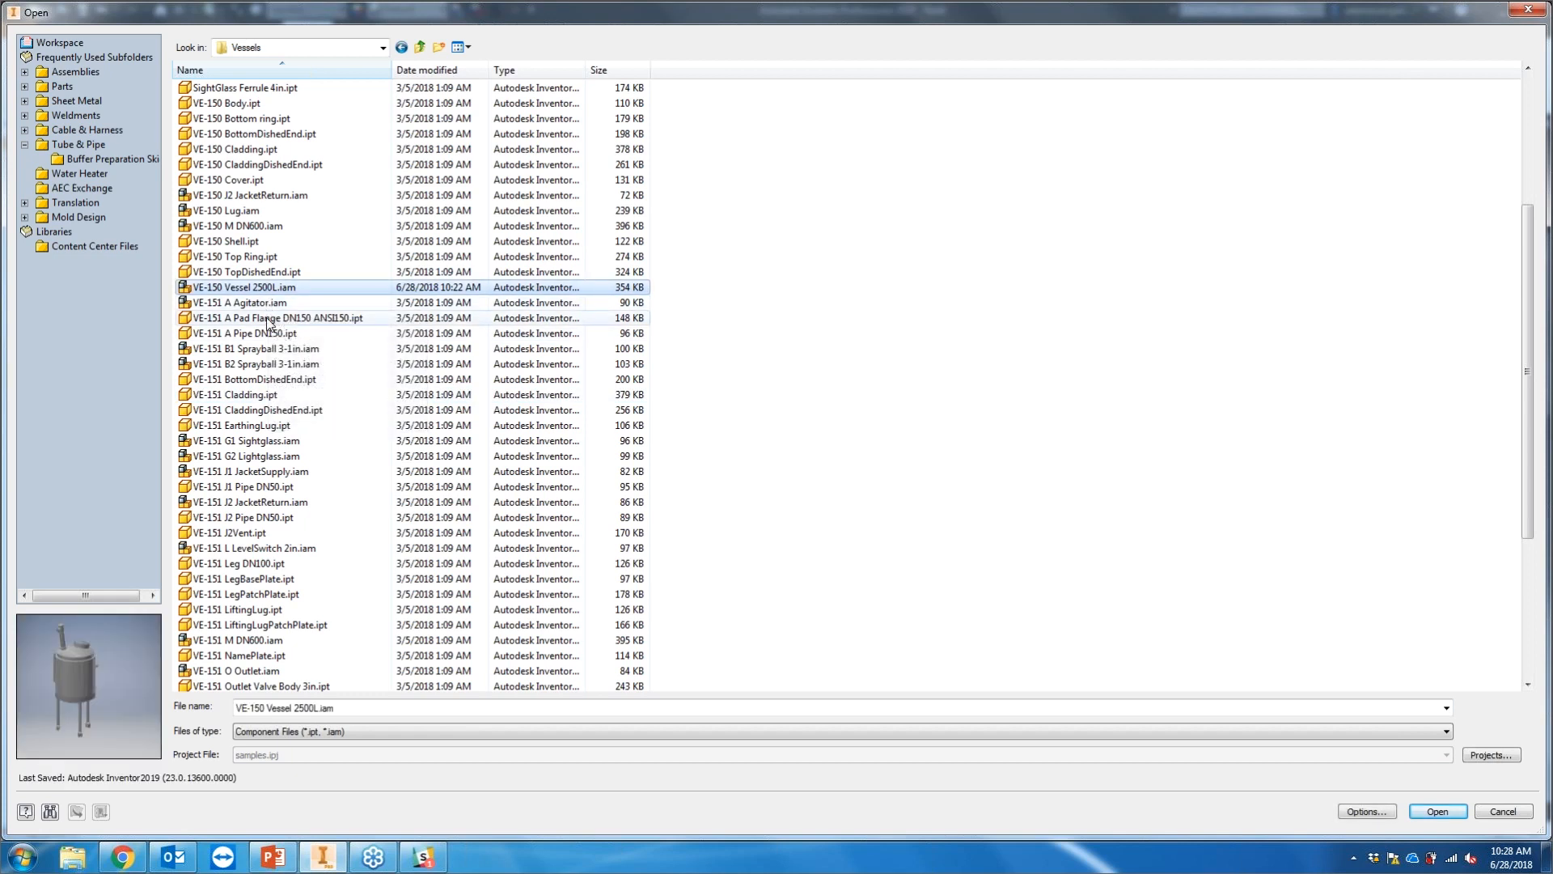
{"action": "key", "text": "Return"}
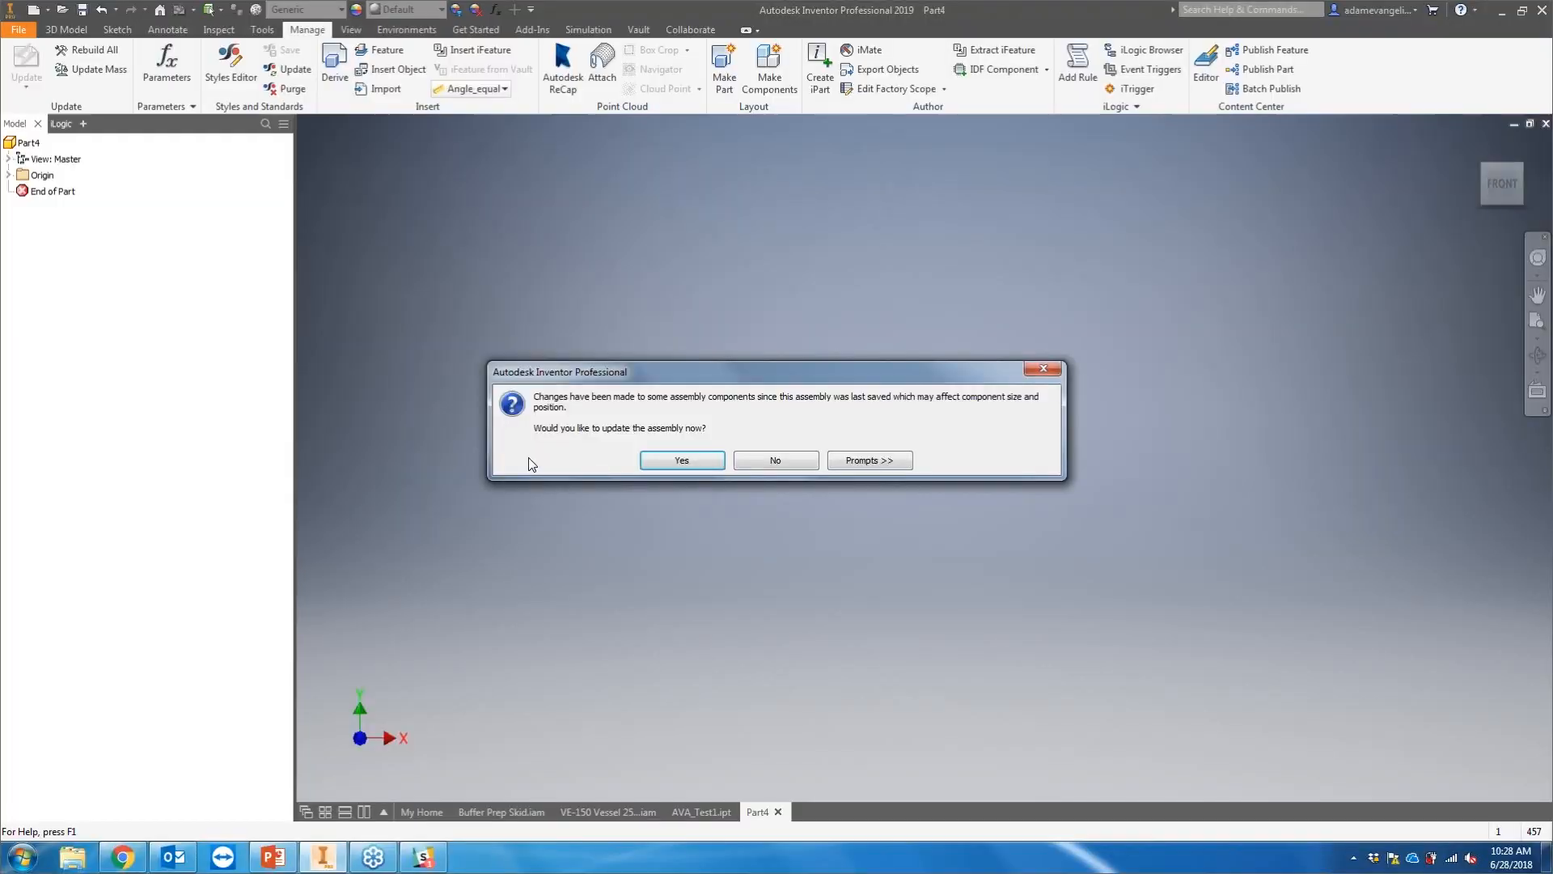
{"action": "left_click", "coordinate": [667, 461]}
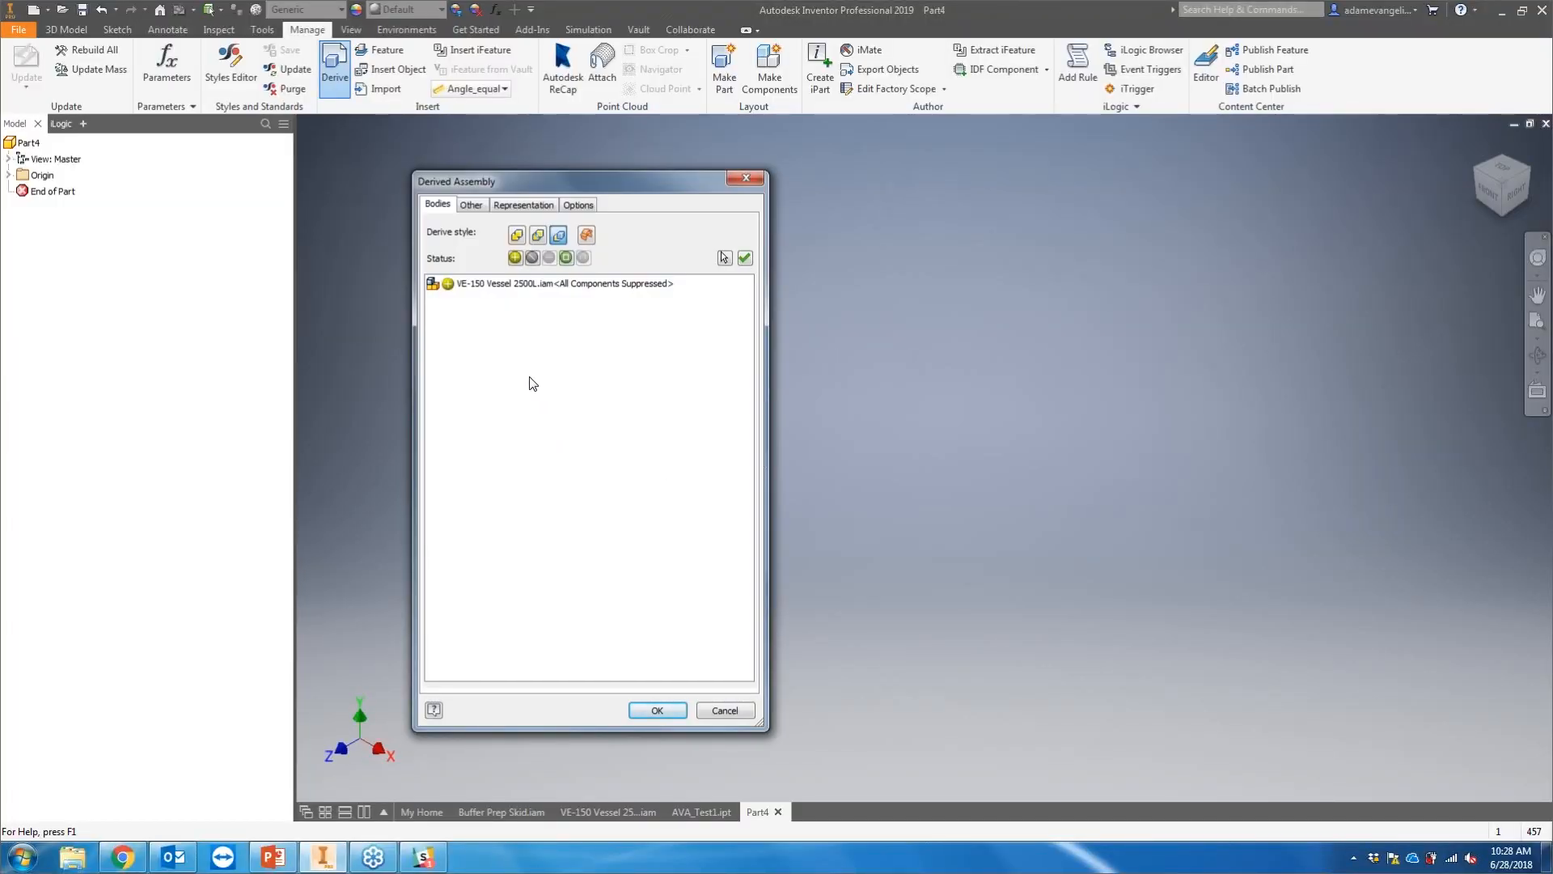
Step: Review the Derived Assembly dialog's Other, Representation and Bodies settings for the vessel
{"action": "left_click", "coordinate": [476, 205]}
{"action": "left_click", "coordinate": [523, 205]}
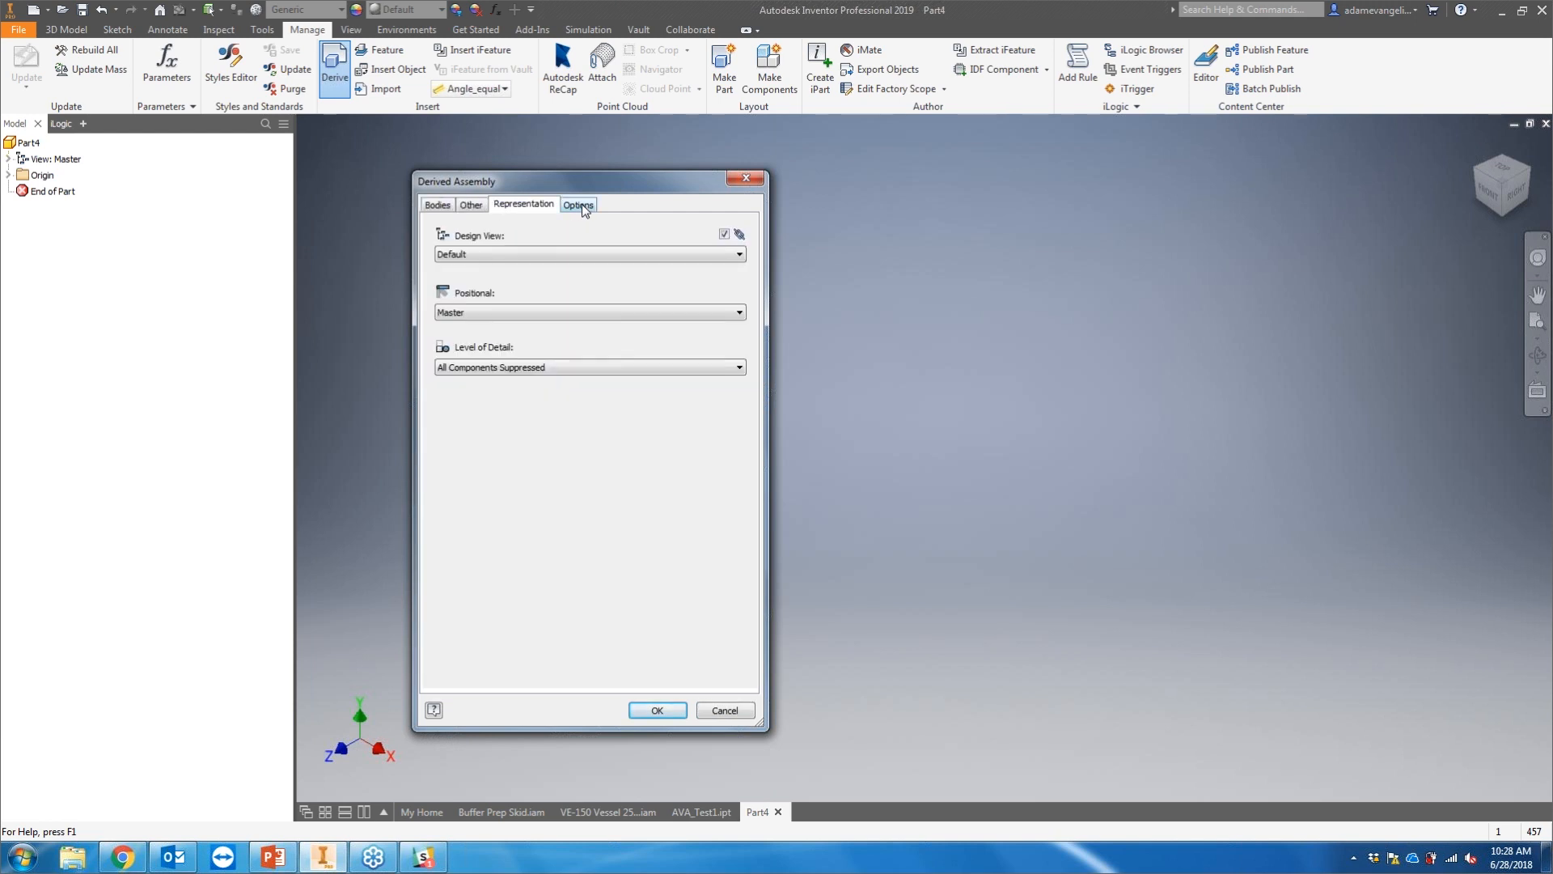
{"action": "left_click", "coordinate": [459, 206]}
{"action": "left_click", "coordinate": [437, 204]}
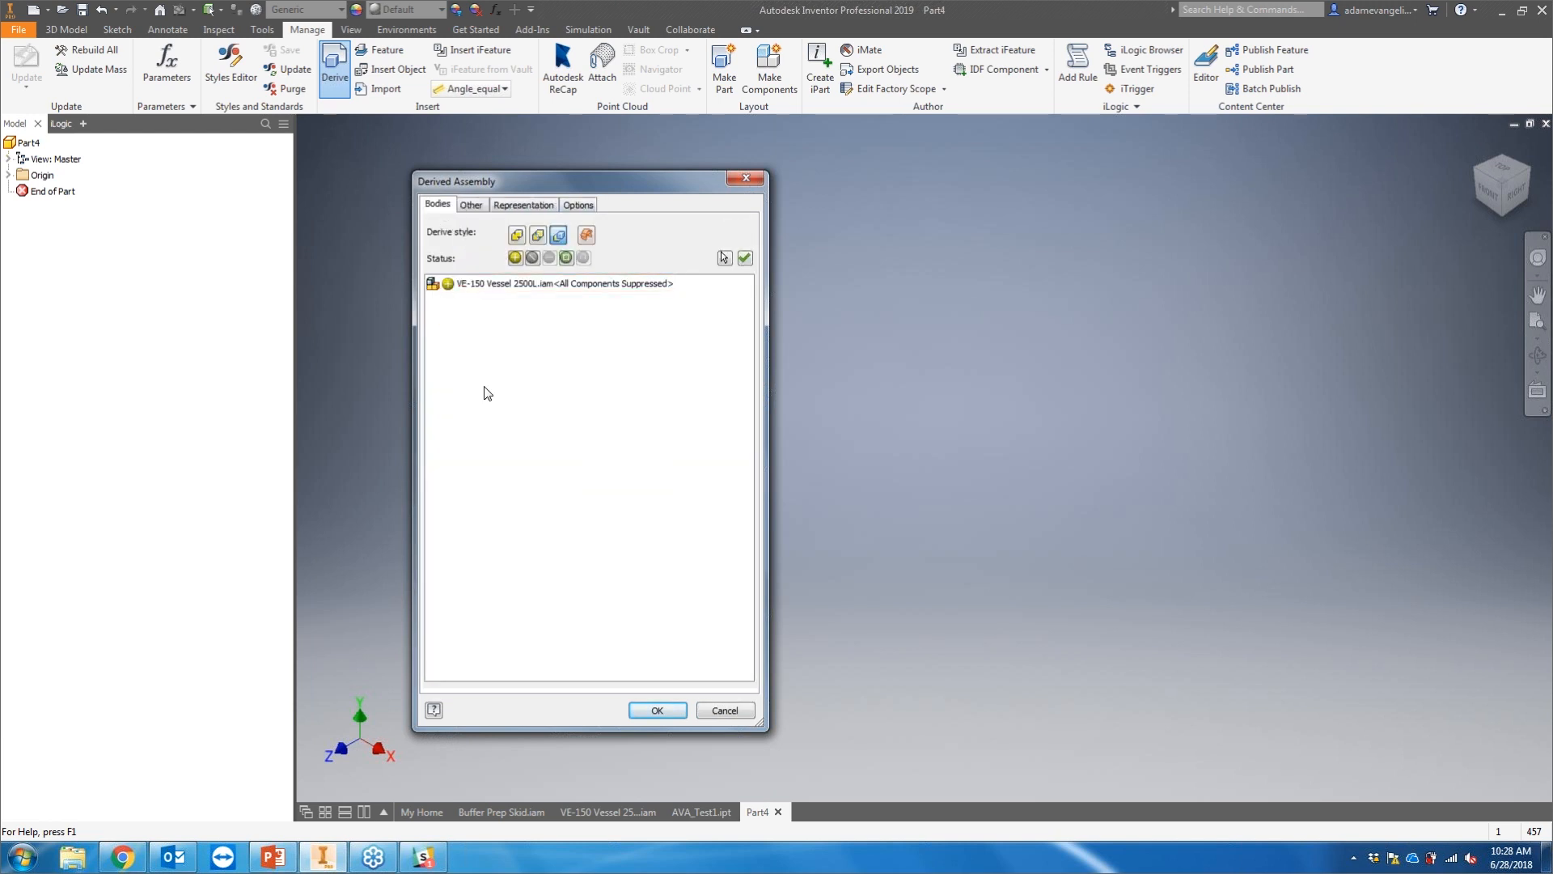
{"action": "left_click", "coordinate": [495, 285]}
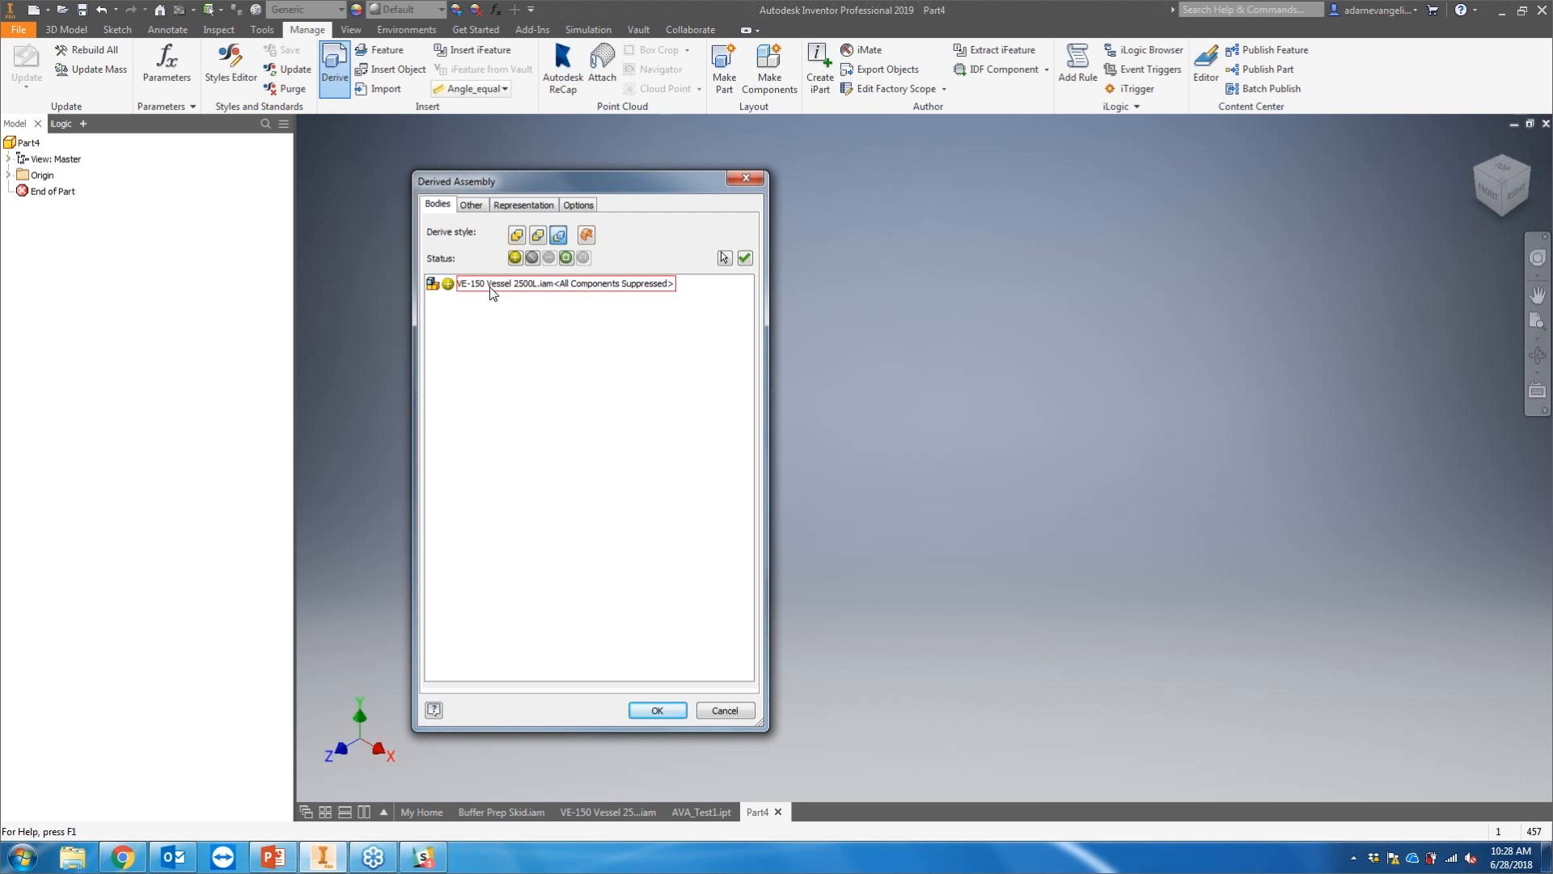
{"action": "left_click", "coordinate": [490, 326]}
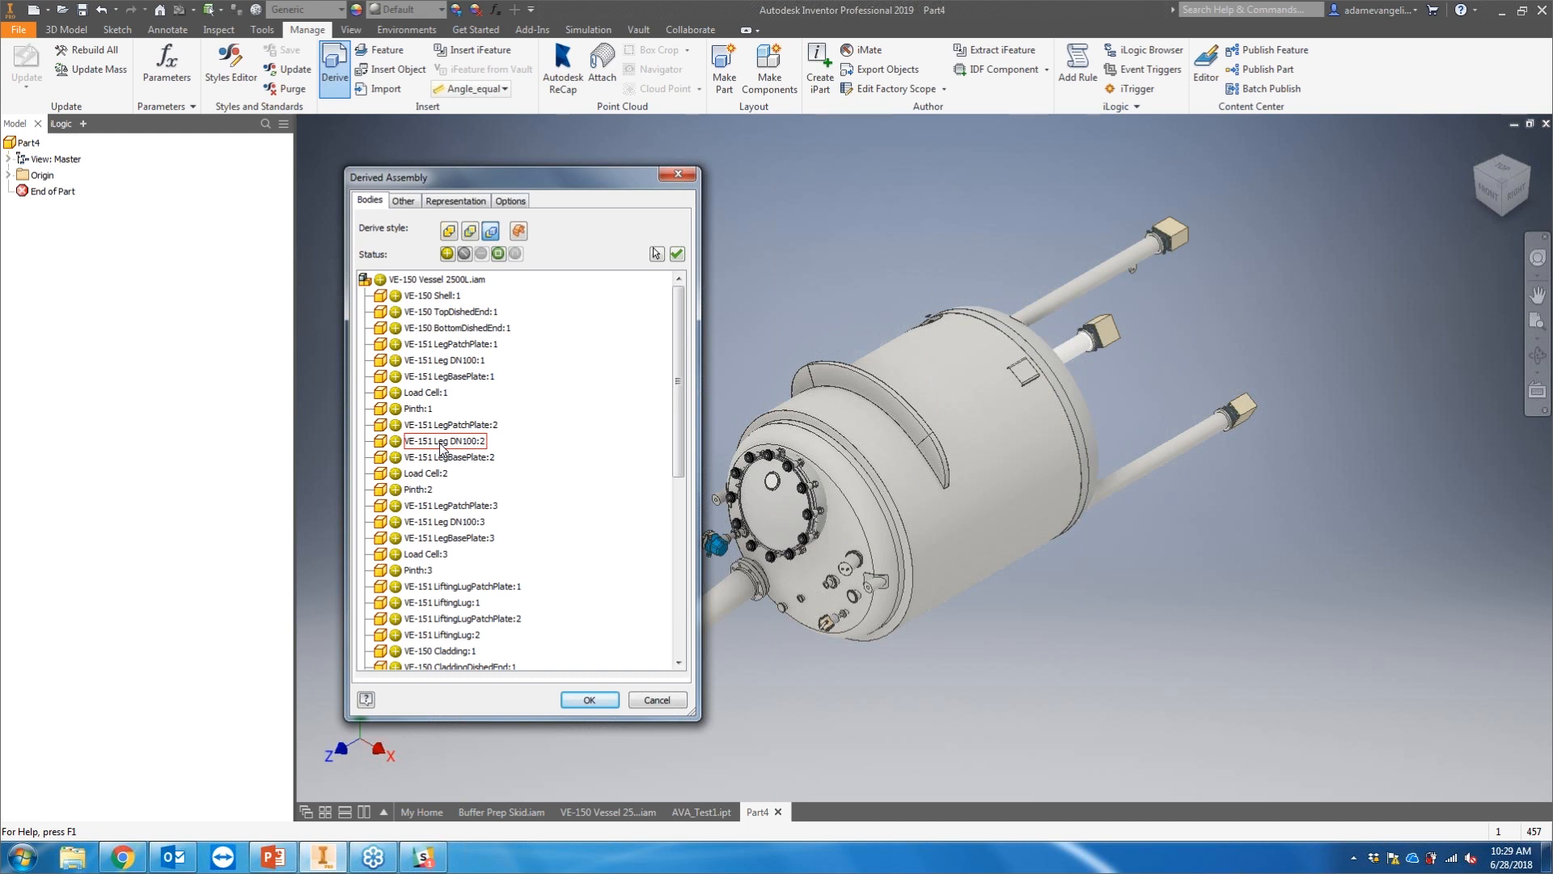
Step: Select VE-150 TopDishedEnd:1 and test the exclude, subtract and bounding box statuses on it
{"action": "left_click", "coordinate": [451, 232]}
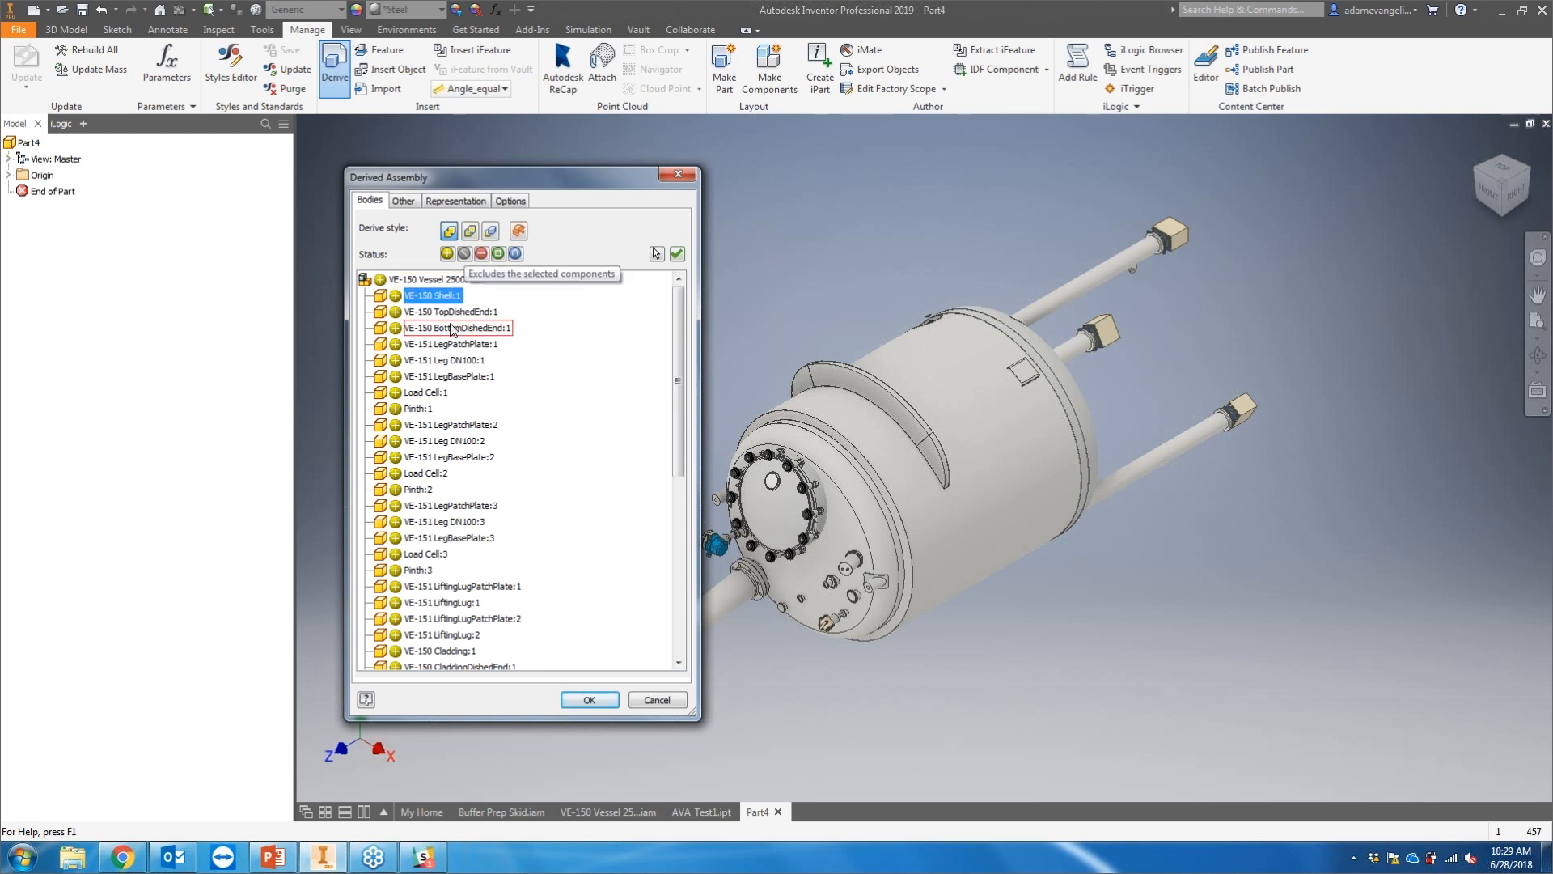
{"action": "left_click", "coordinate": [447, 315]}
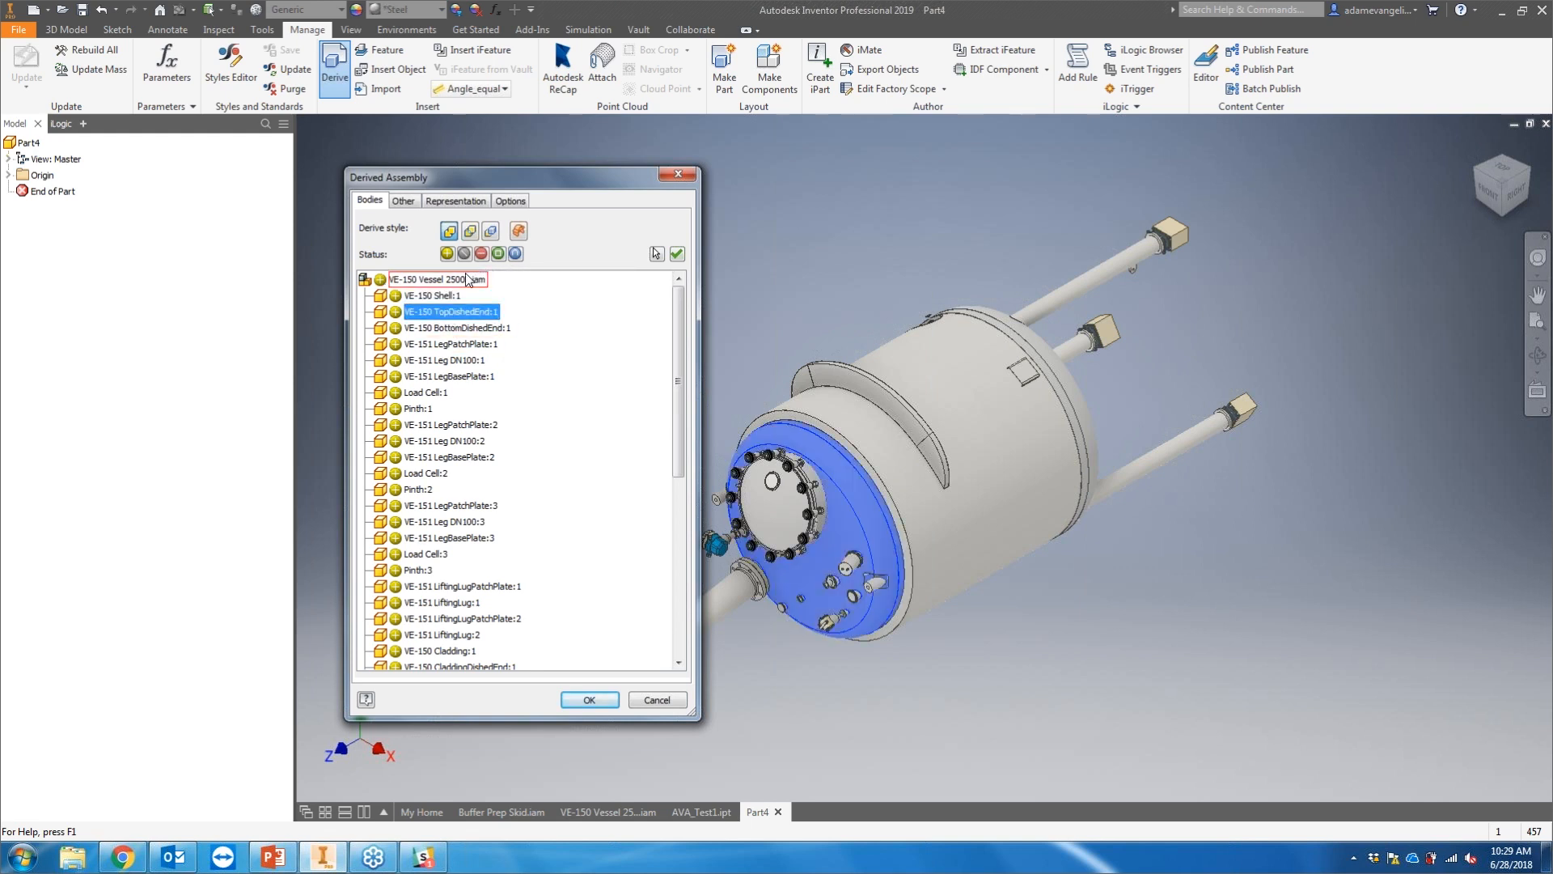
{"action": "left_click", "coordinate": [464, 255]}
{"action": "middle_click_drag", "start_coordinate": [851, 609], "coordinate": [966, 573]}
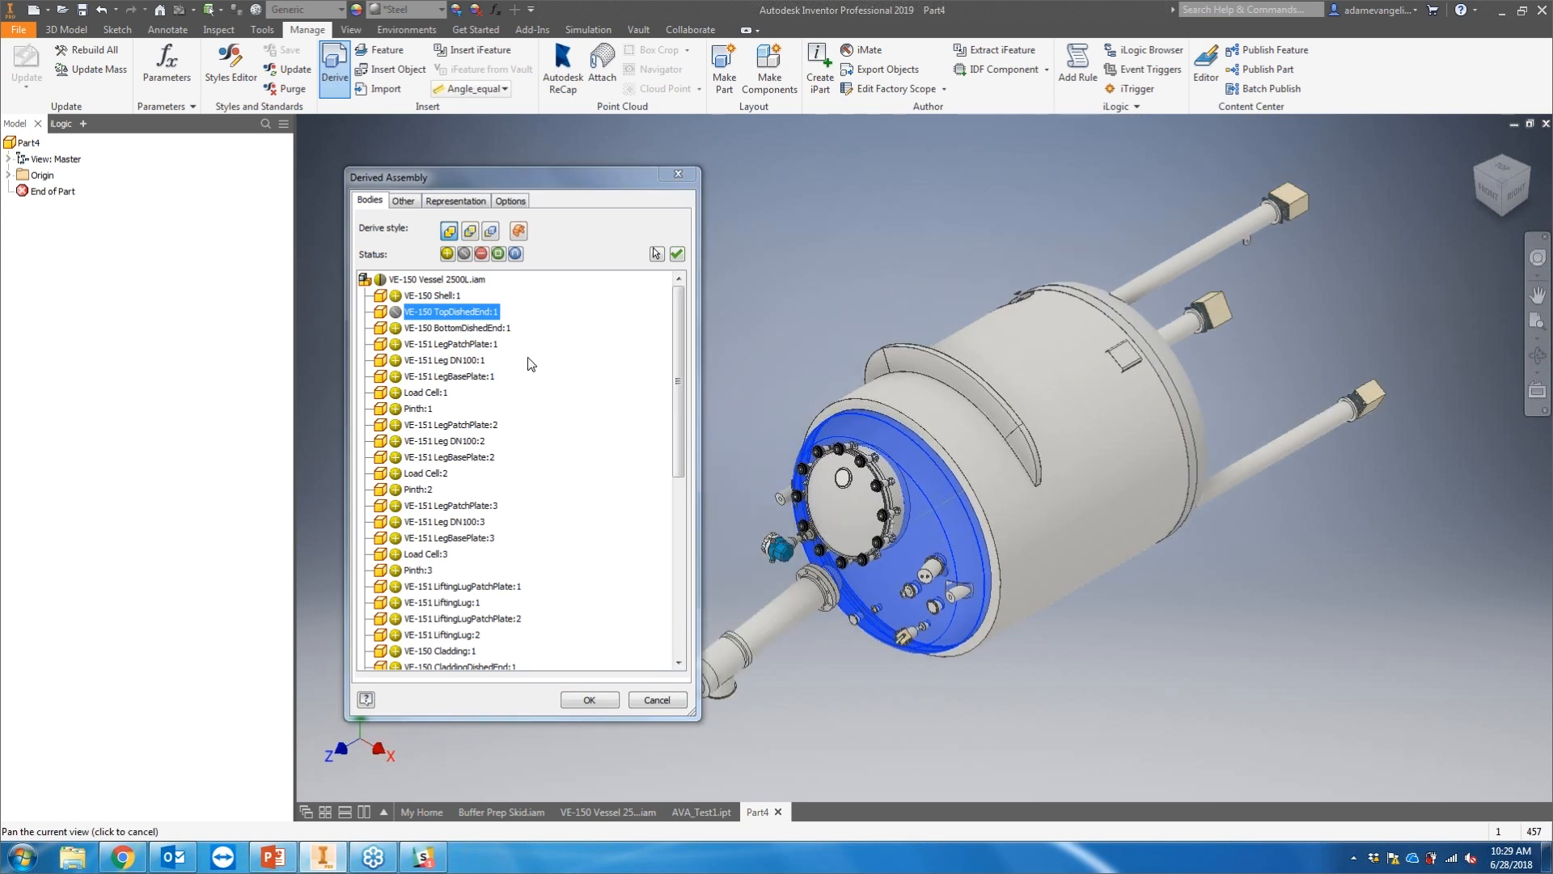
{"action": "left_click", "coordinate": [482, 254]}
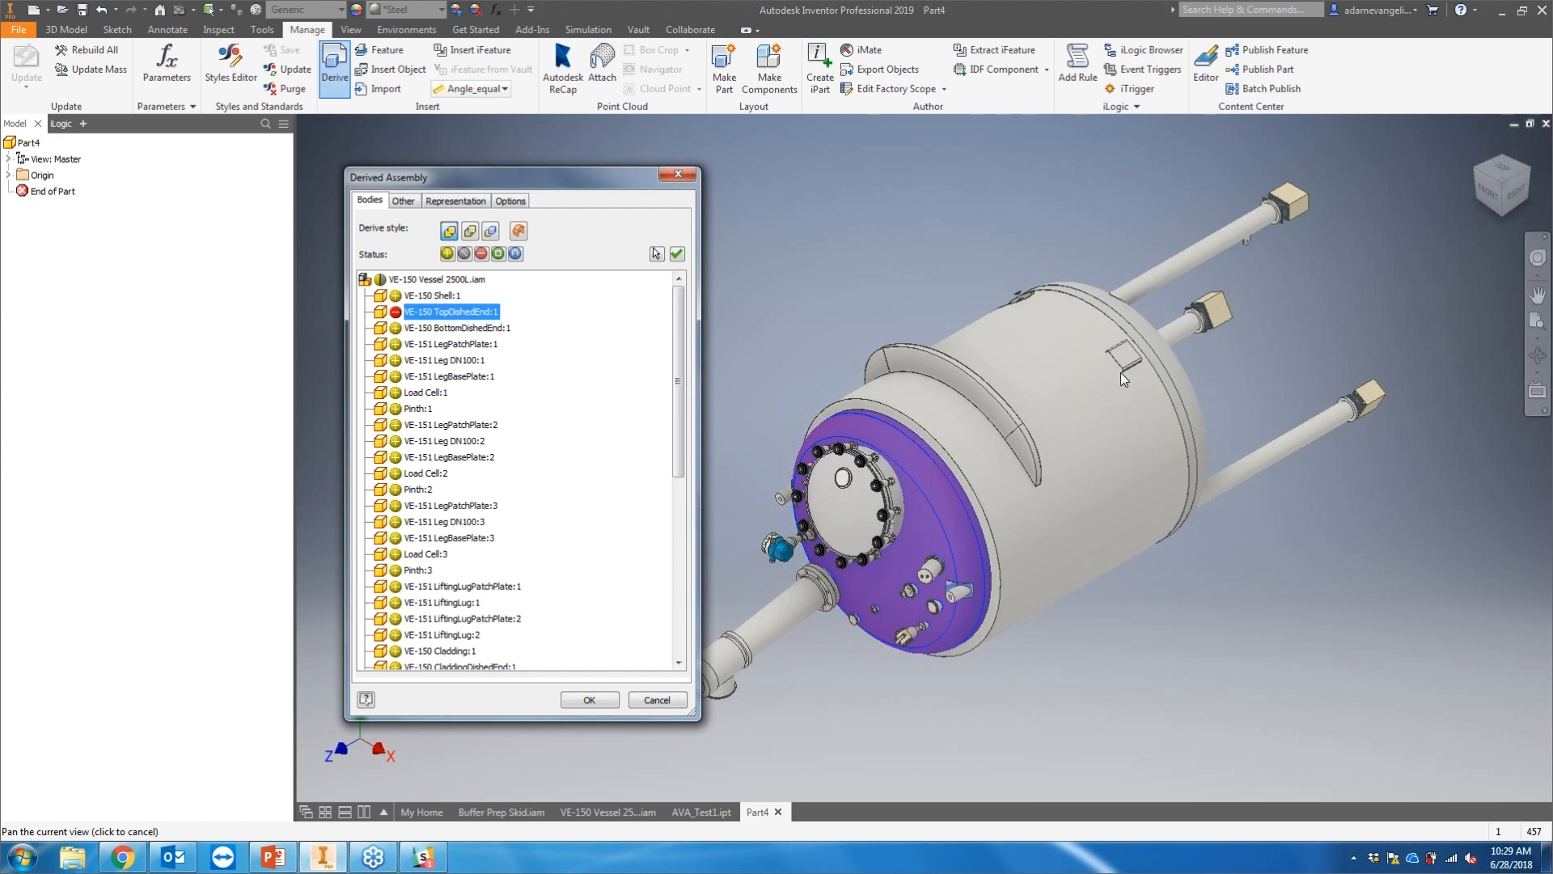
{"action": "left_click", "coordinate": [497, 254]}
Step: Inspect the top dished end's bounding box, test the surface status, and restore the component to included
{"action": "scroll", "coordinate": [939, 529], "scroll_direction": "up", "scroll_amount": 3}
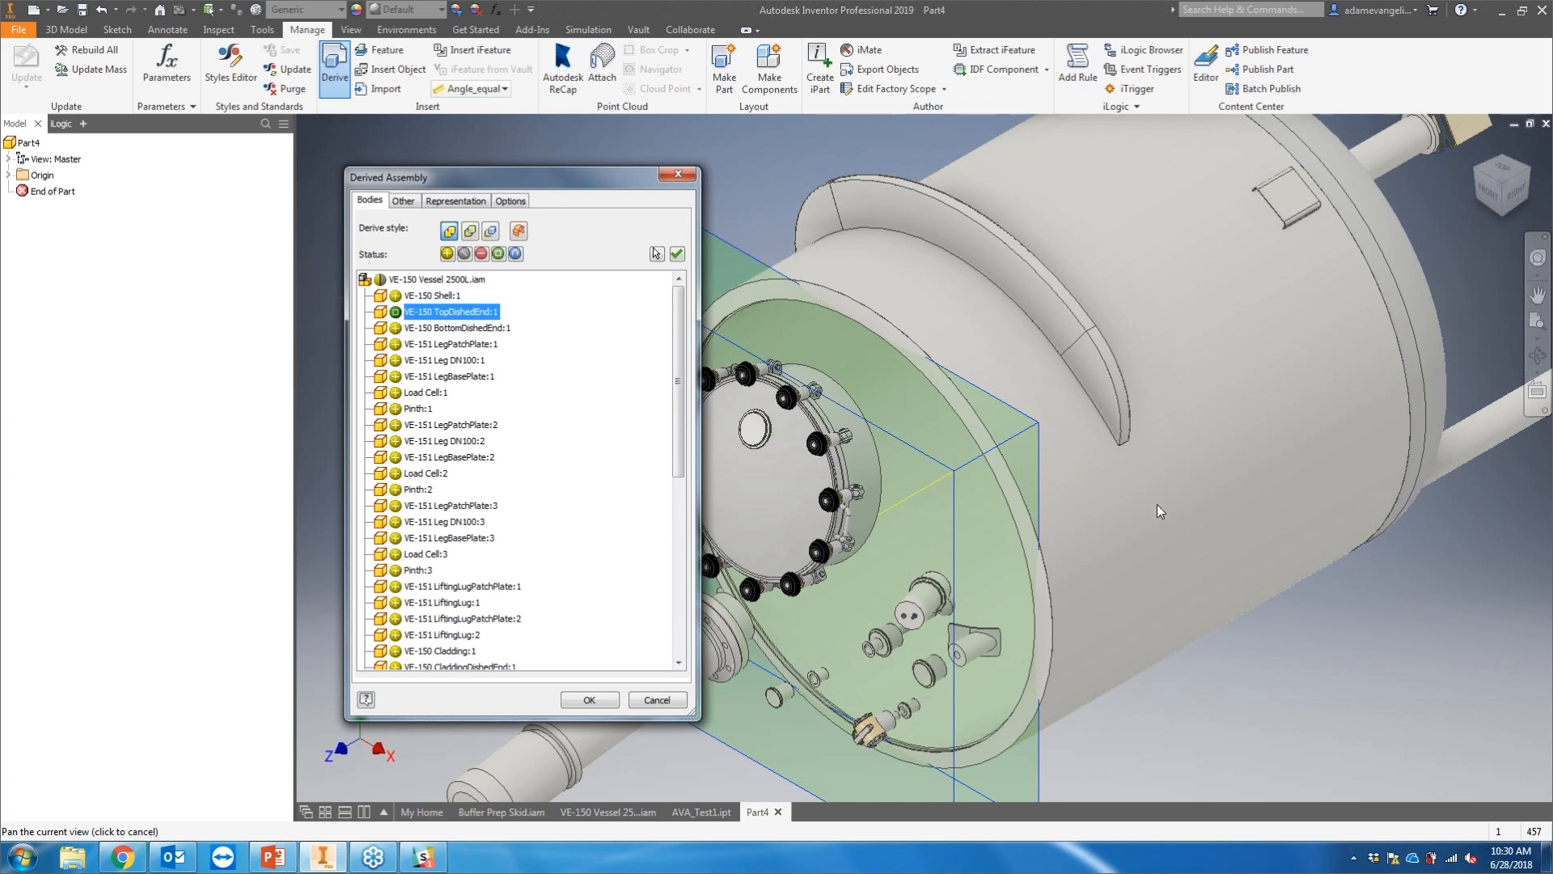
{"action": "scroll", "coordinate": [987, 475], "scroll_direction": "down", "scroll_amount": 5}
{"action": "left_click_drag", "start_coordinate": [987, 475], "coordinate": [1043, 466]}
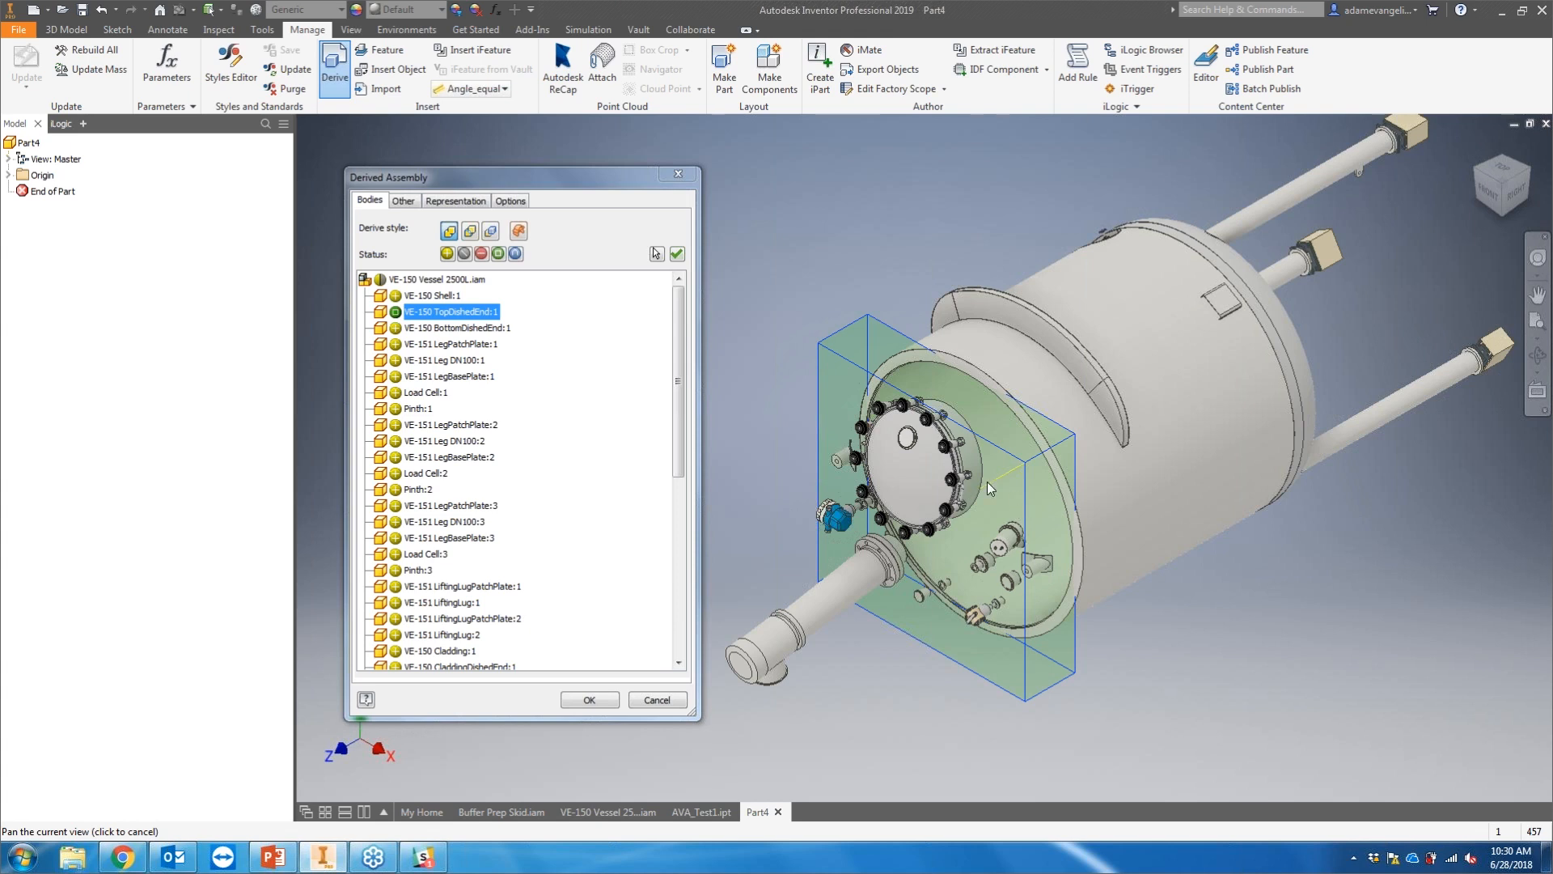
{"action": "left_click", "coordinate": [517, 256]}
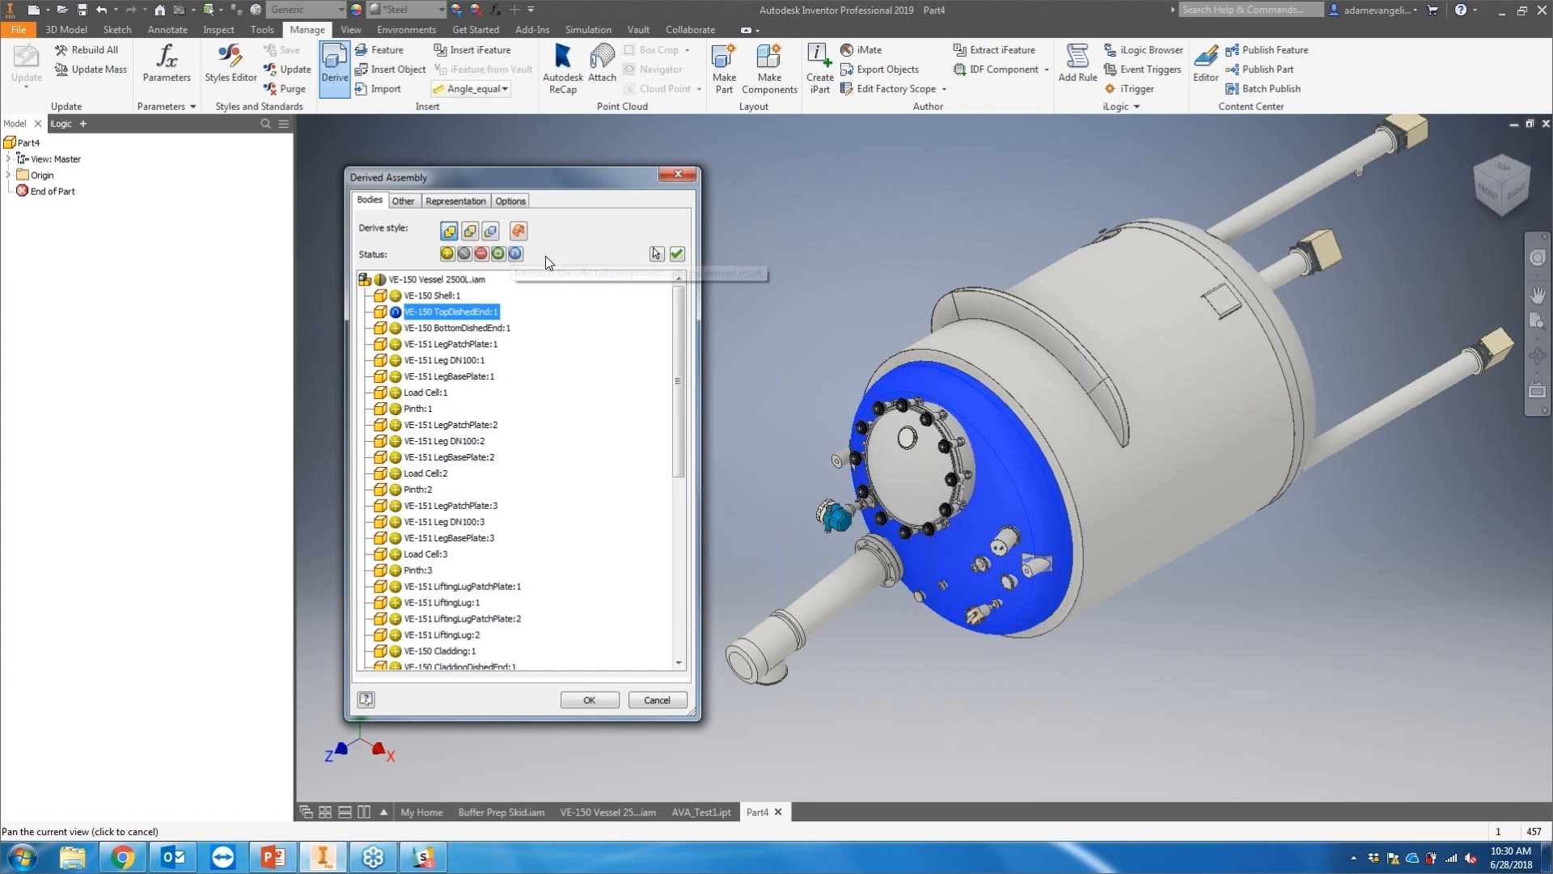
{"action": "left_click", "coordinate": [395, 312]}
{"action": "scroll", "coordinate": [526, 453], "scroll_direction": "down", "scroll_amount": 5}
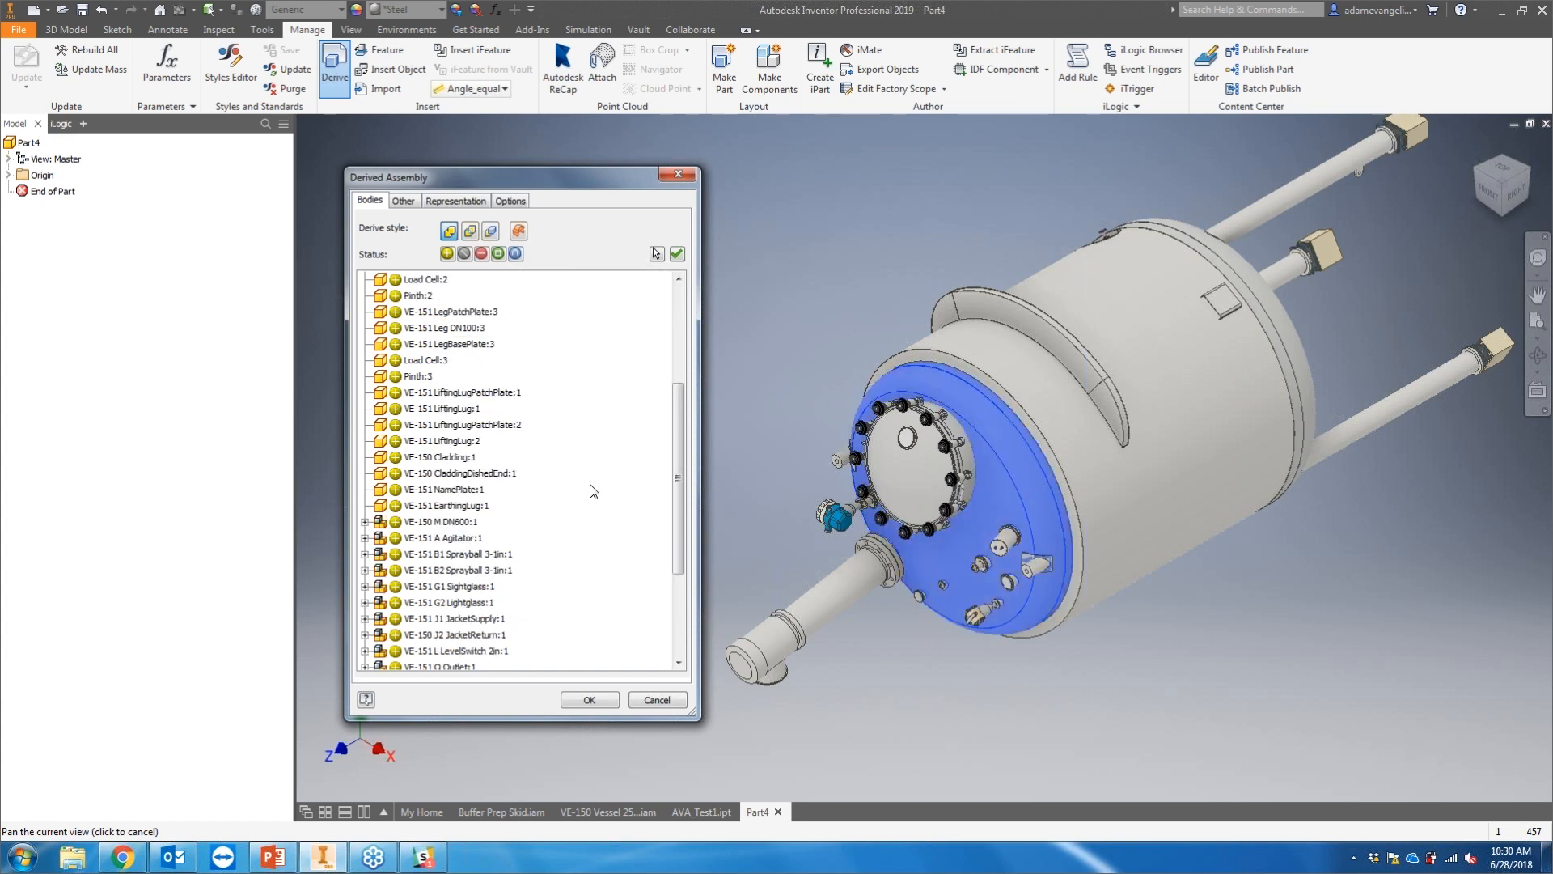
{"action": "scroll", "coordinate": [526, 453], "scroll_direction": "up", "scroll_amount": 5}
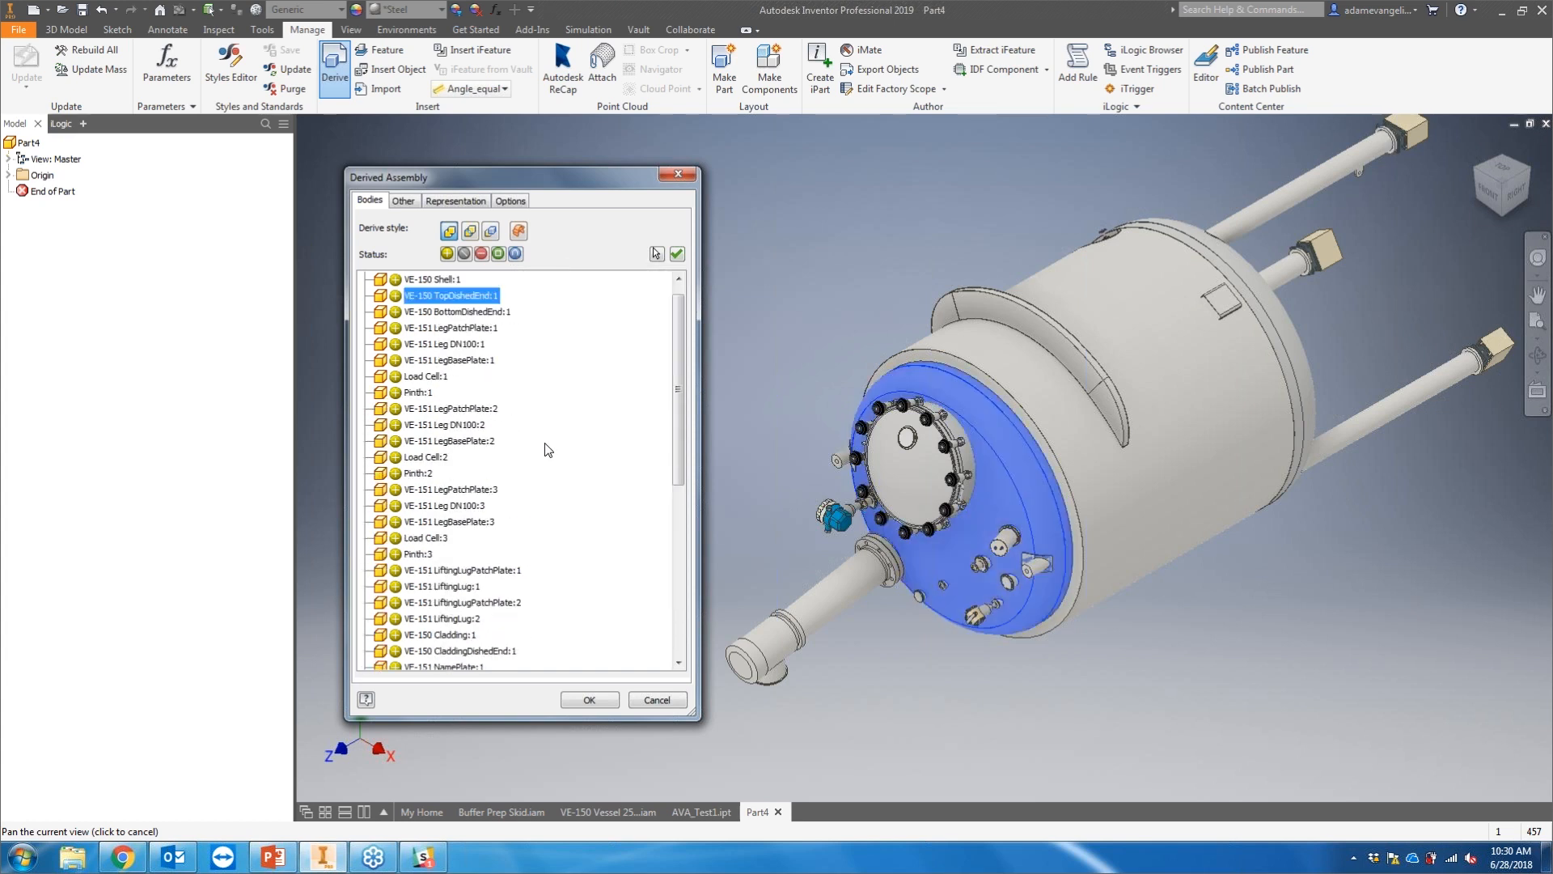
Step: Set the derive style to single composite feature and represent VE-150 M DN600:1 as a bounding box
{"action": "left_click", "coordinate": [522, 233]}
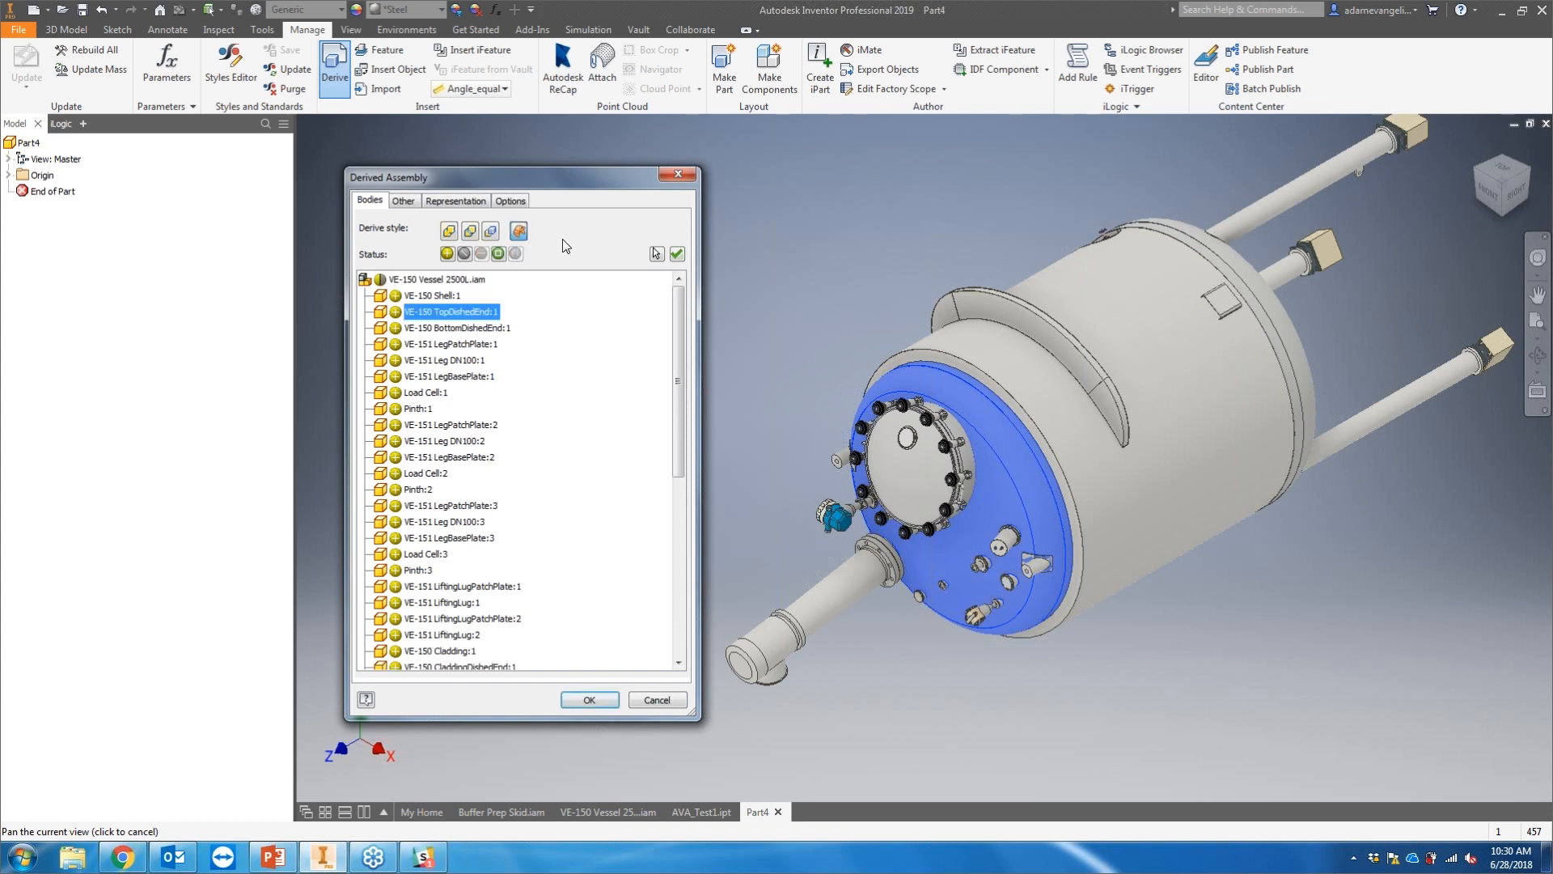
{"action": "scroll", "coordinate": [570, 498], "scroll_direction": "down", "scroll_amount": 7}
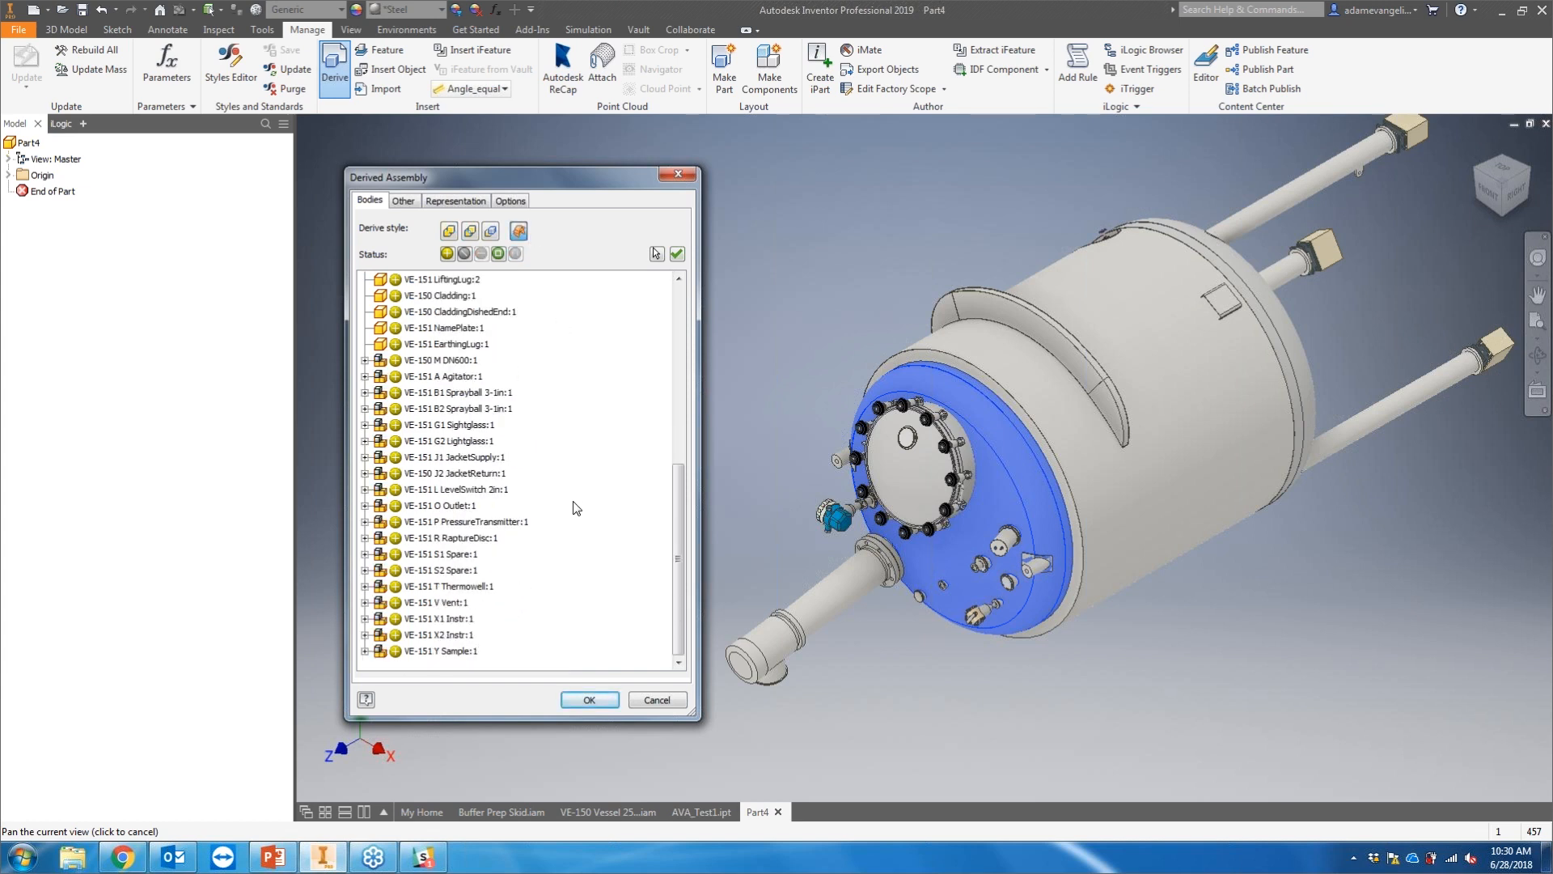
{"action": "scroll", "coordinate": [571, 507], "scroll_direction": "up", "scroll_amount": 8}
{"action": "scroll", "coordinate": [563, 507], "scroll_direction": "down", "scroll_amount": 6}
{"action": "scroll", "coordinate": [562, 507], "scroll_direction": "down", "scroll_amount": 2}
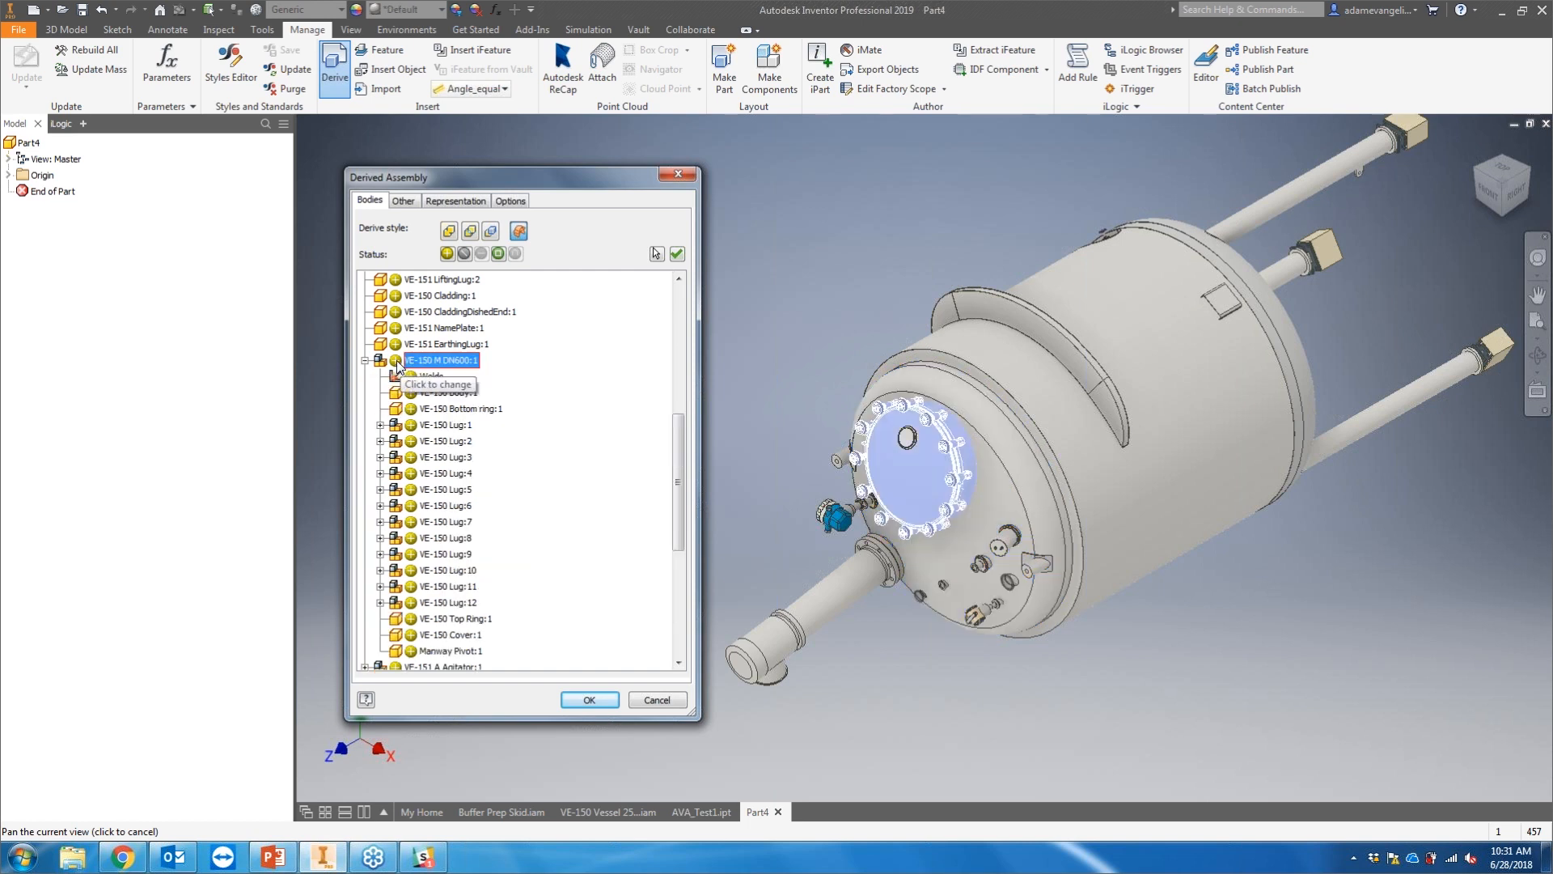
{"action": "left_click", "coordinate": [395, 360]}
{"action": "left_click", "coordinate": [395, 360]}
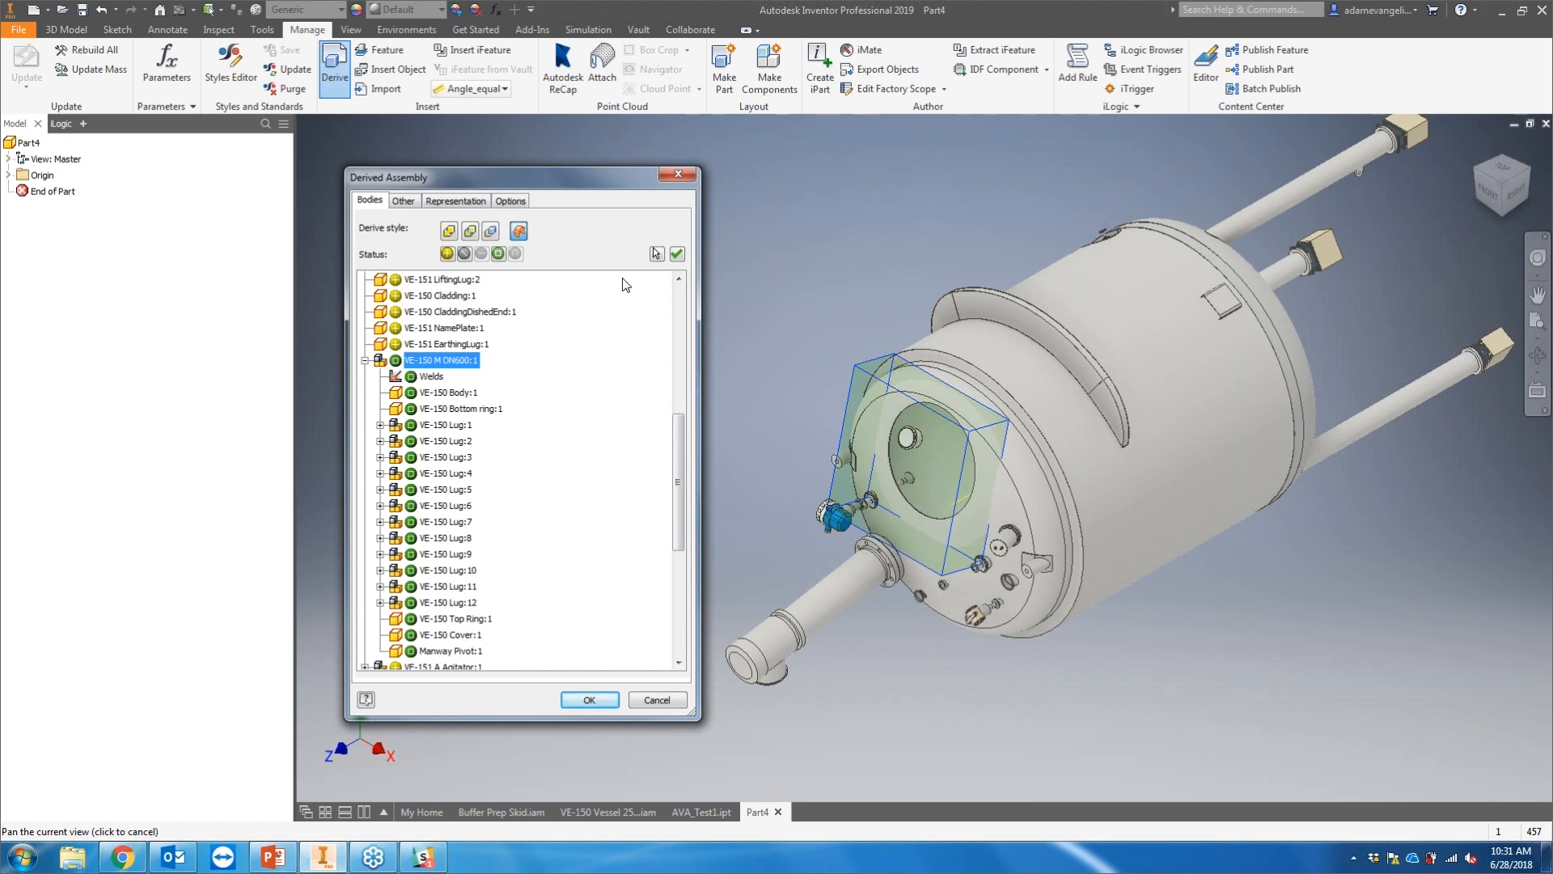
{"action": "left_click", "coordinate": [453, 236]}
{"action": "left_click", "coordinate": [518, 231]}
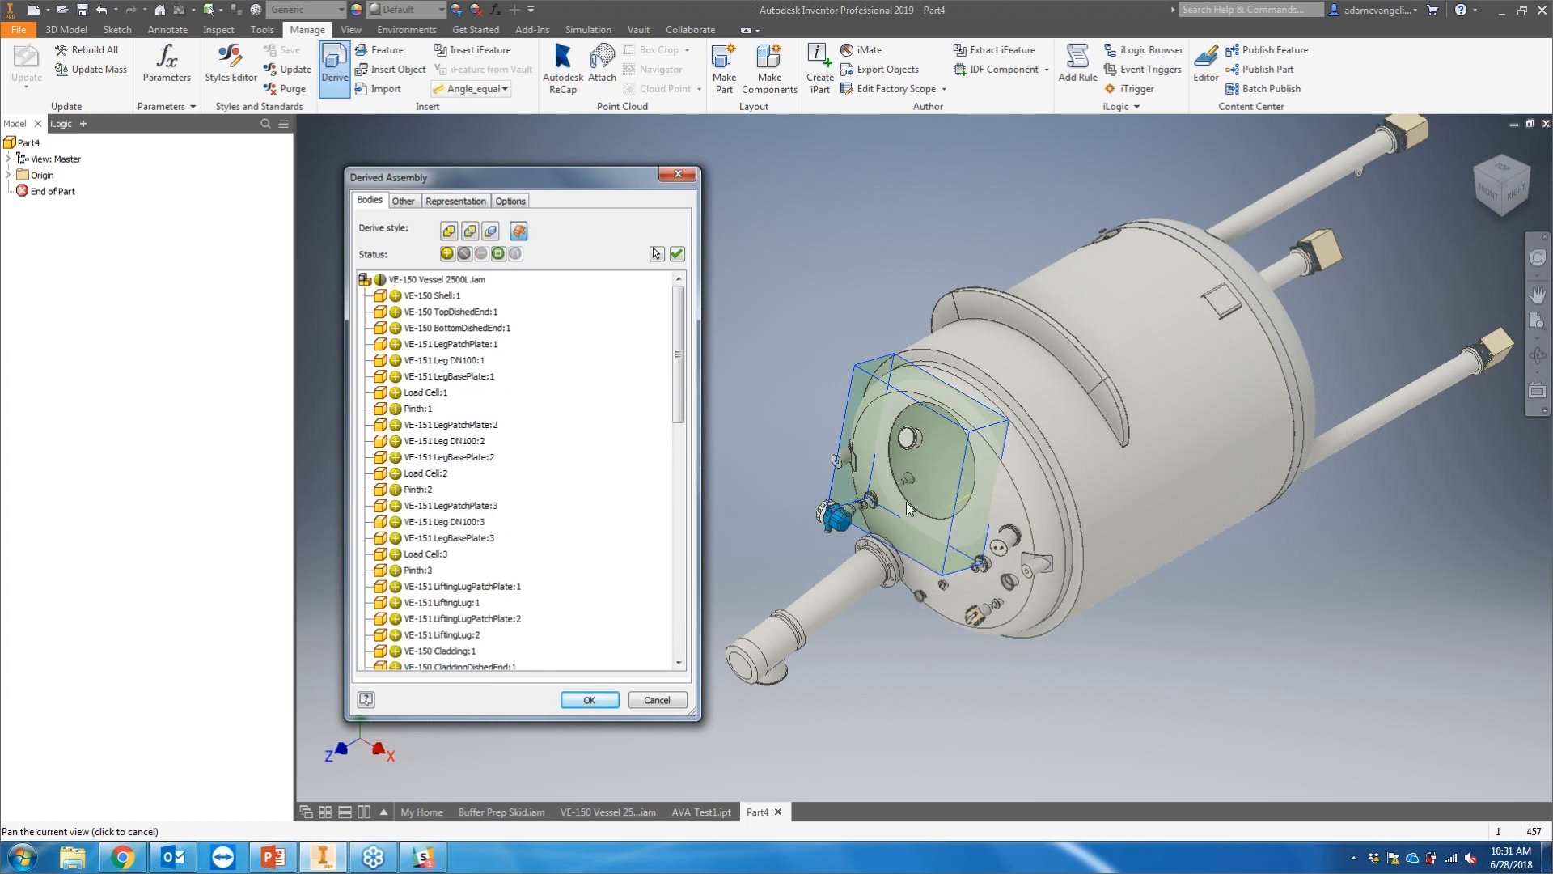
Step: Review the sketches, work geometry and parameters available under the derived vessel's other objects
{"action": "left_click", "coordinate": [411, 202]}
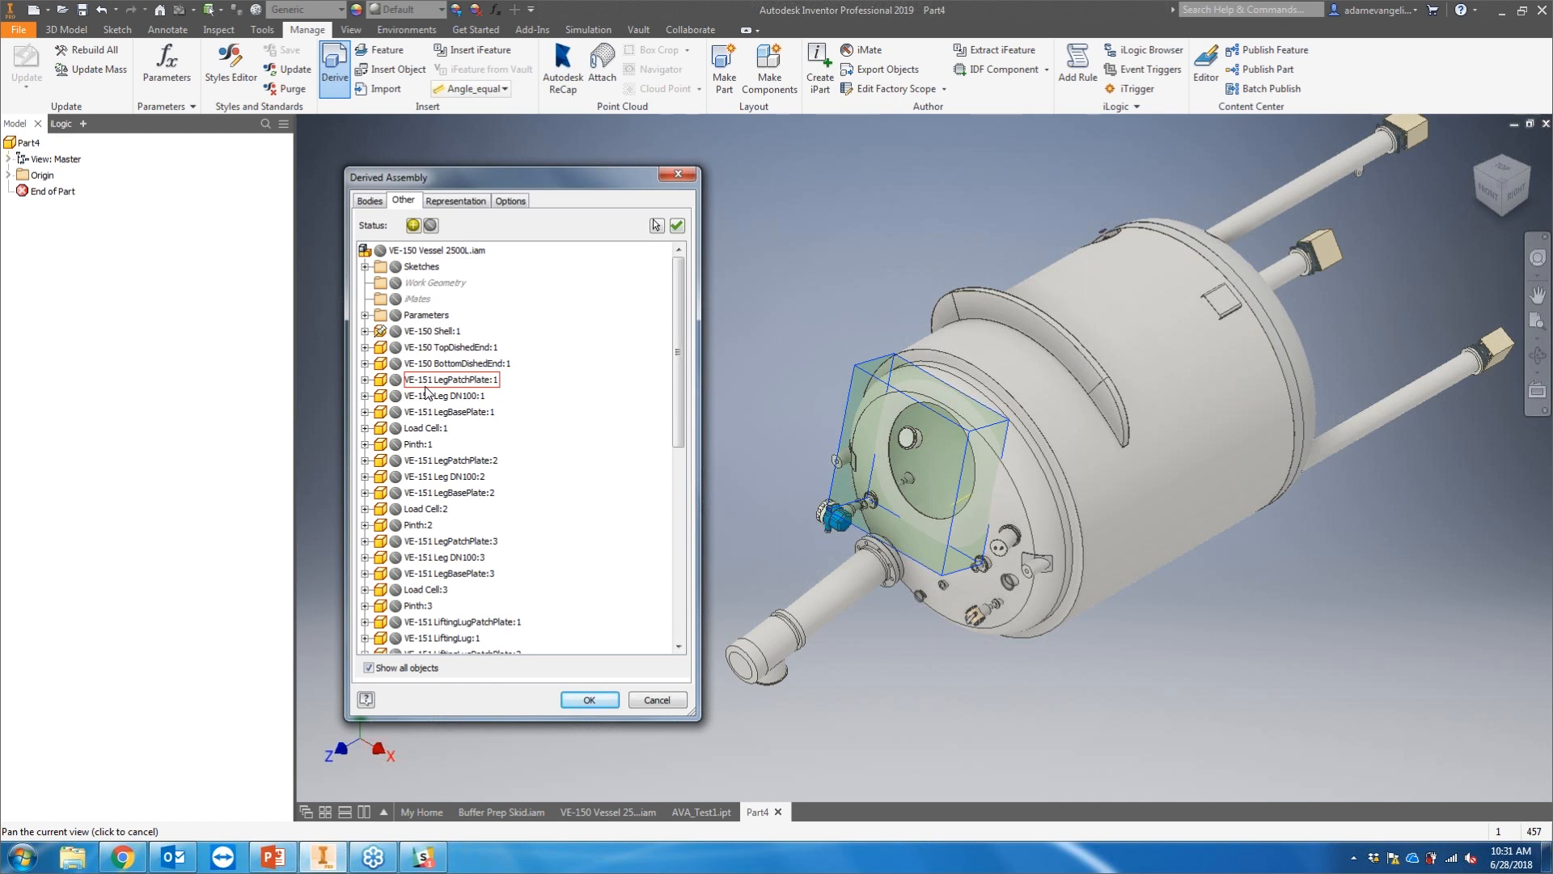
{"action": "scroll", "coordinate": [432, 397], "scroll_direction": "down", "scroll_amount": 3}
{"action": "scroll", "coordinate": [445, 408], "scroll_direction": "up", "scroll_amount": 3}
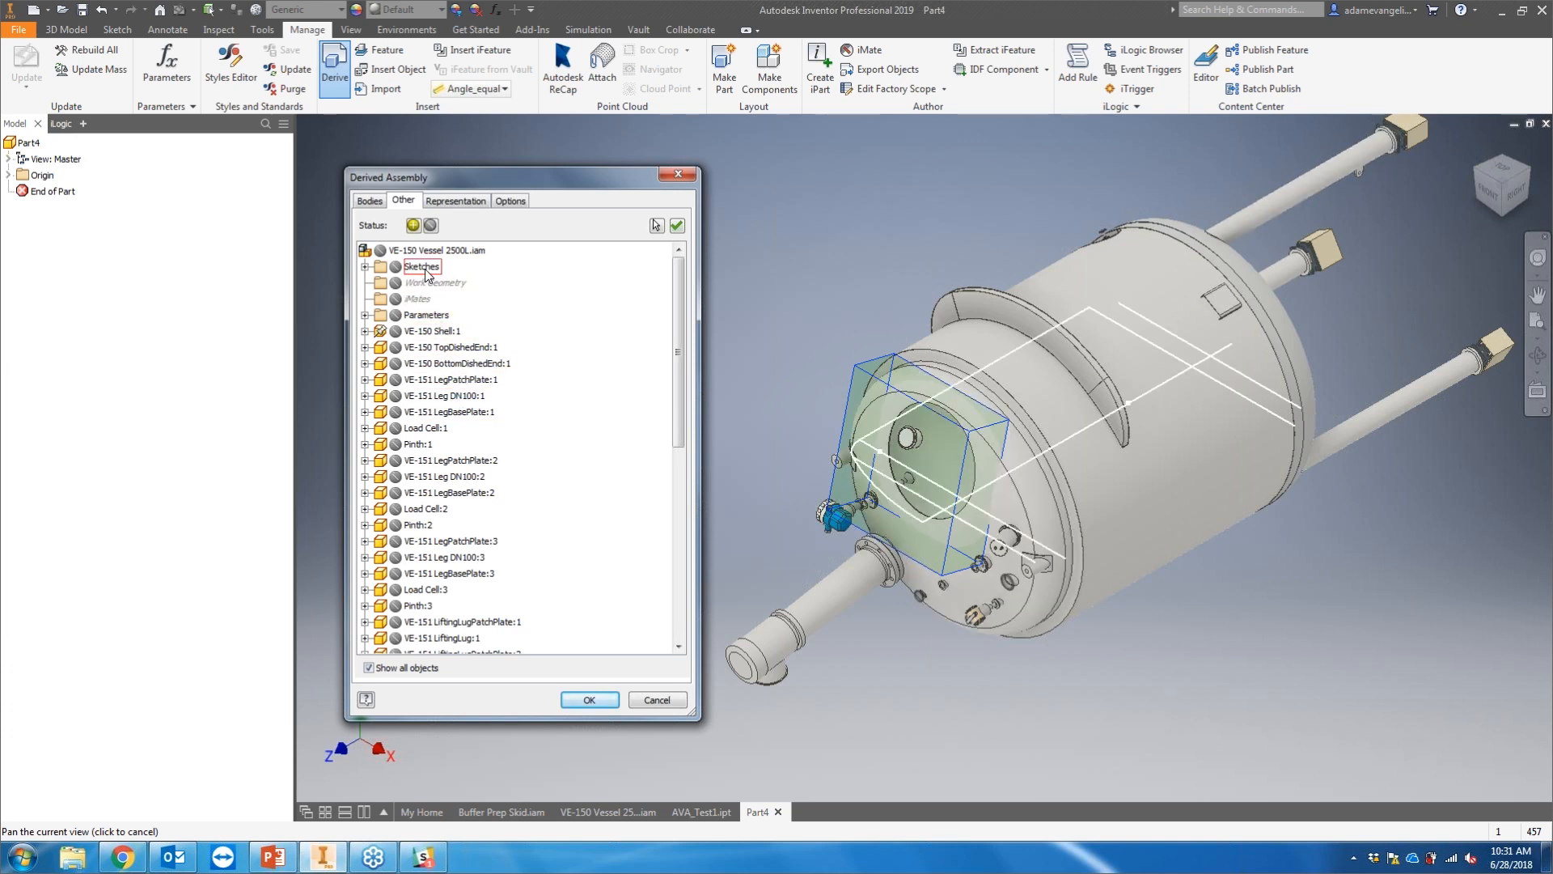
{"action": "left_click", "coordinate": [423, 267]}
{"action": "left_click", "coordinate": [430, 283]}
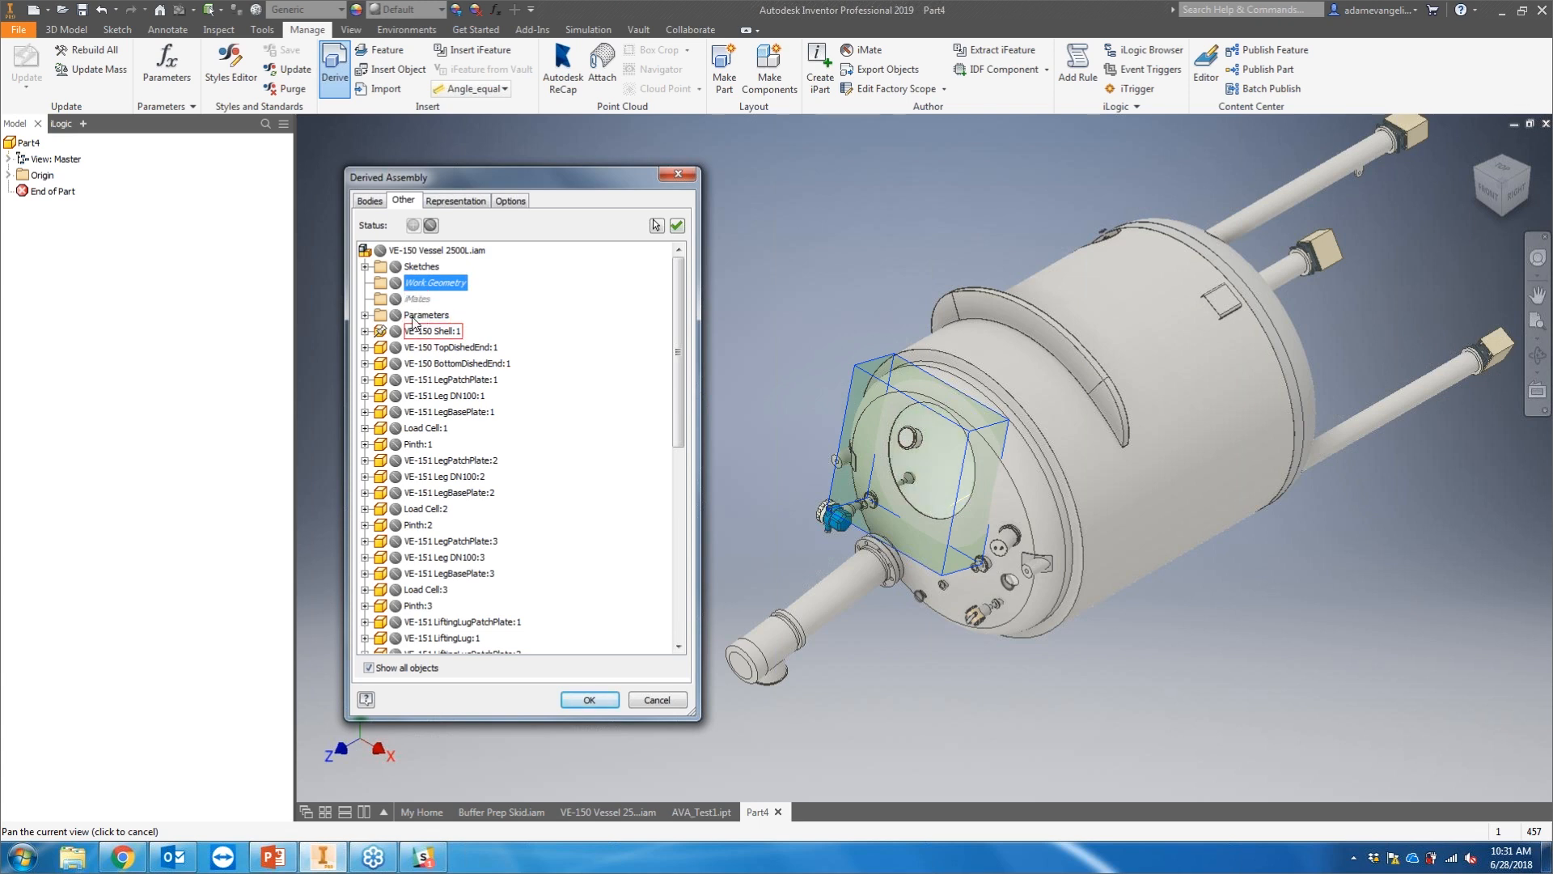
{"action": "left_click", "coordinate": [416, 317]}
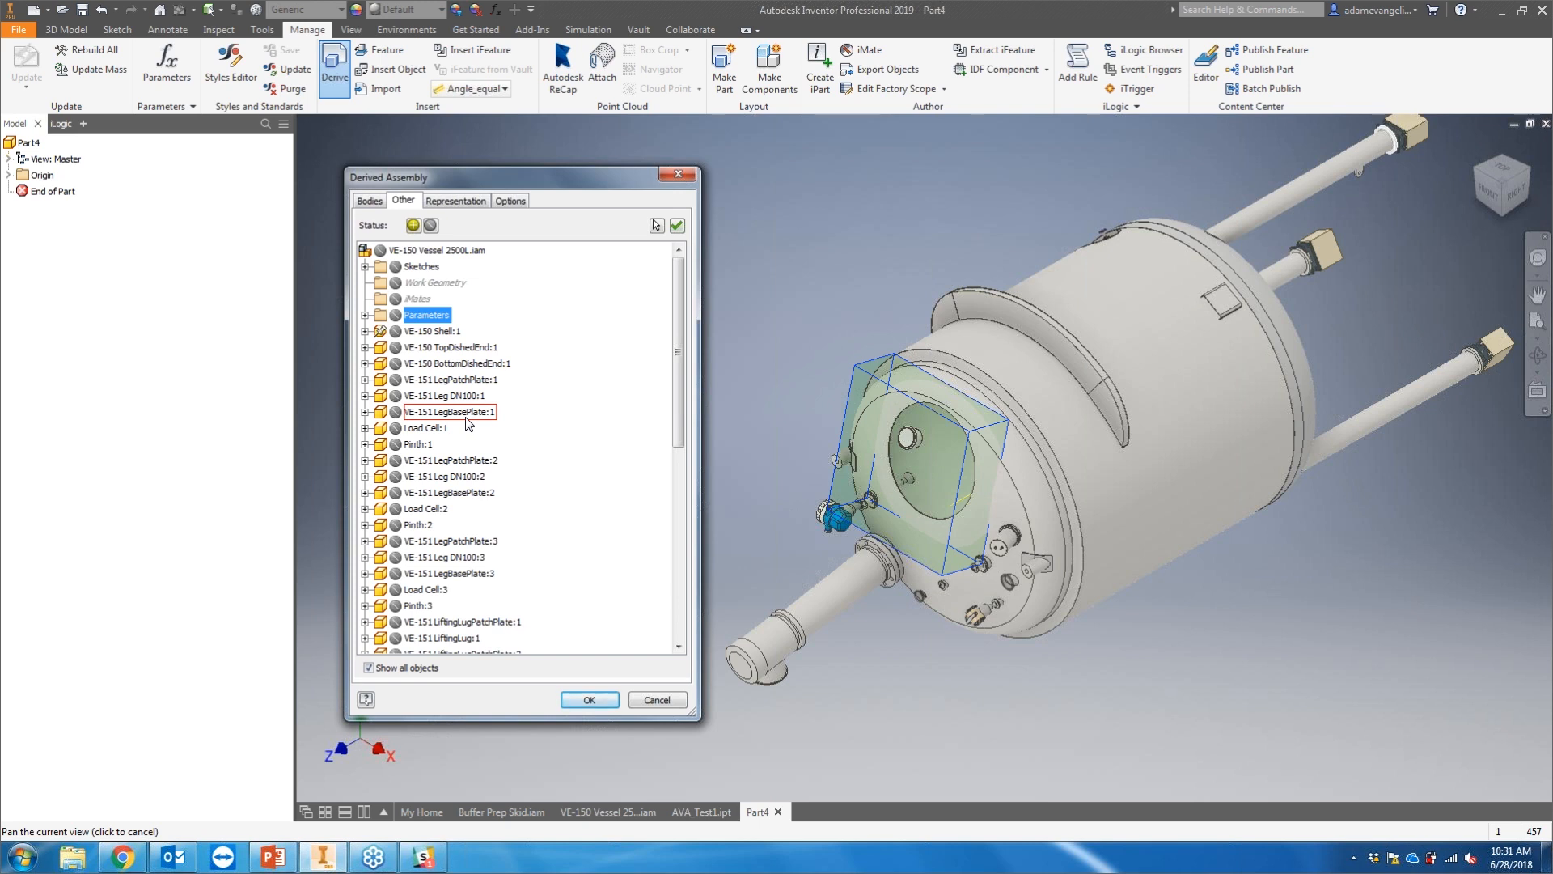
Step: Expand VE-151 LegPatchPlate:1, change its status, and set the whole VE-150 Vessel 2500L.iam assembly to included
{"action": "left_click", "coordinate": [366, 380]}
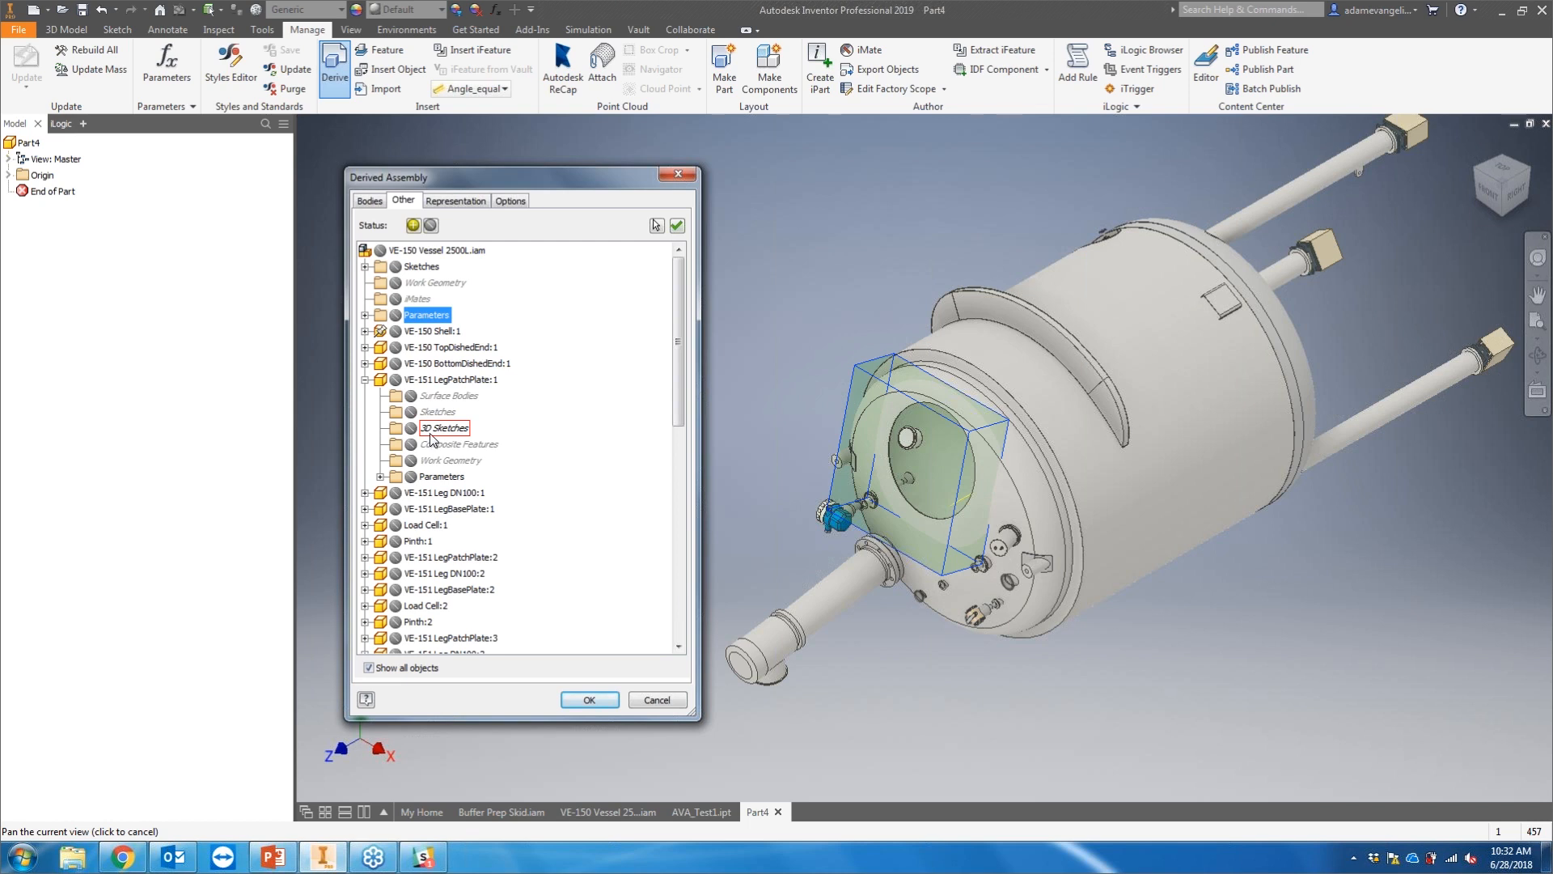
{"action": "left_click", "coordinate": [396, 381]}
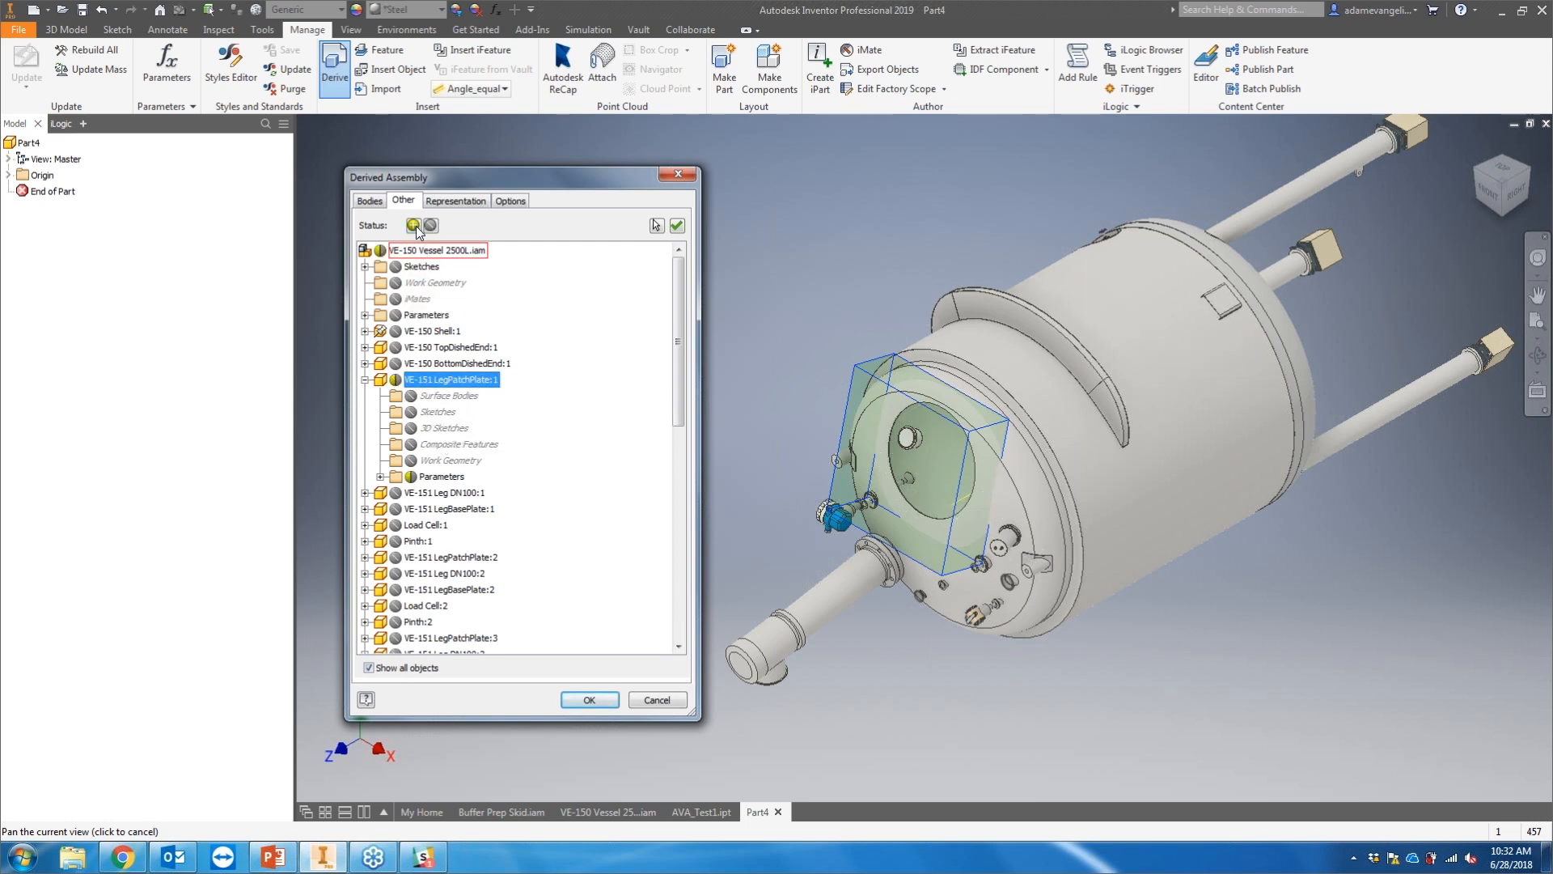
{"action": "left_click", "coordinate": [414, 397]}
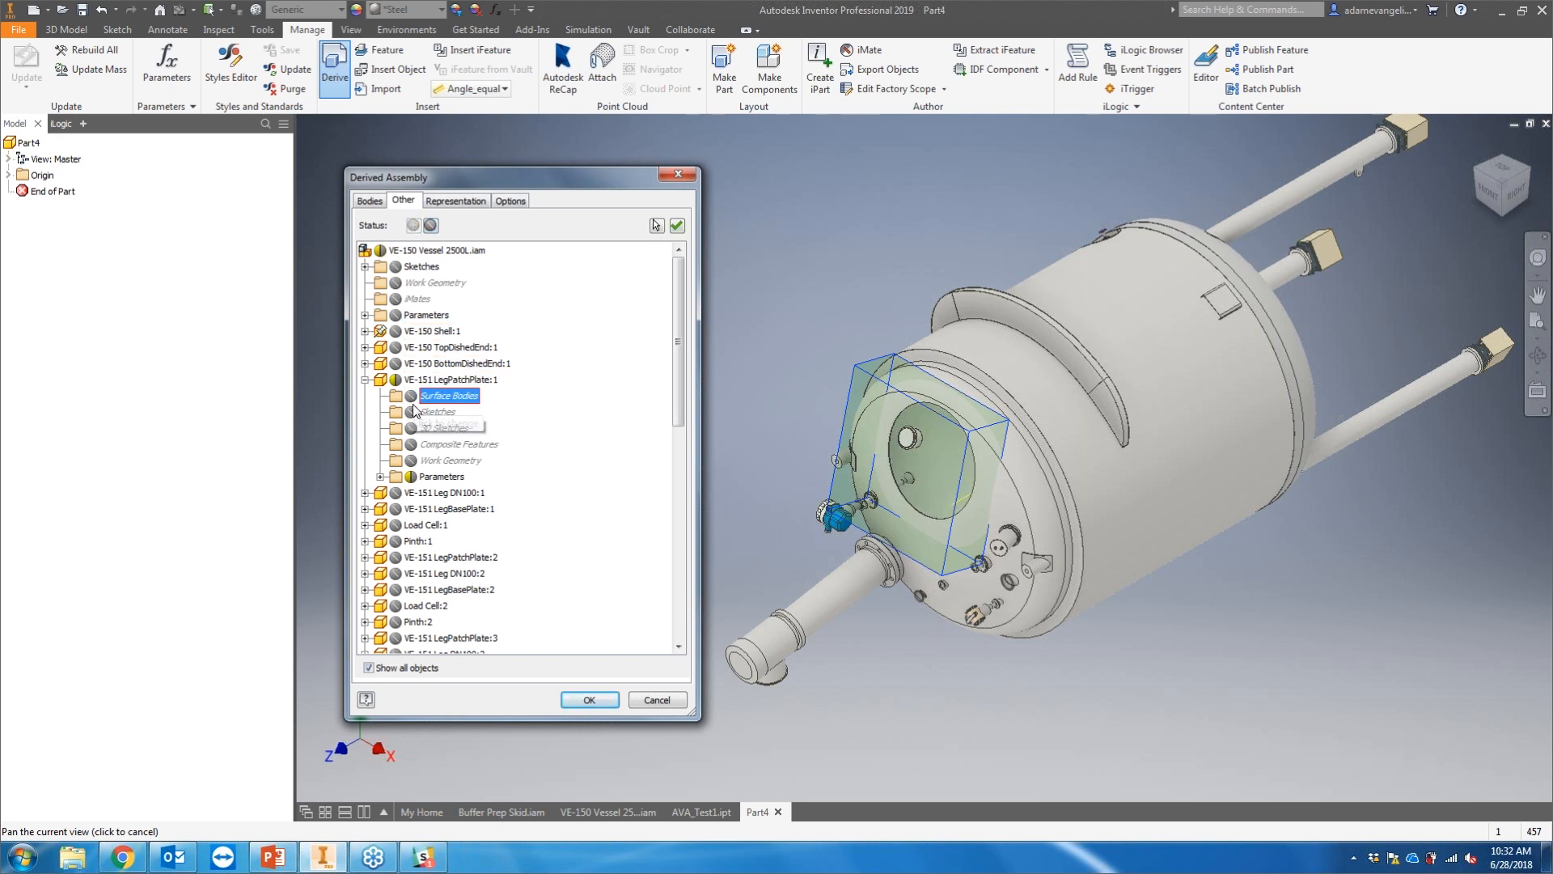
{"action": "scroll", "coordinate": [401, 408], "scroll_direction": "down", "scroll_amount": 2}
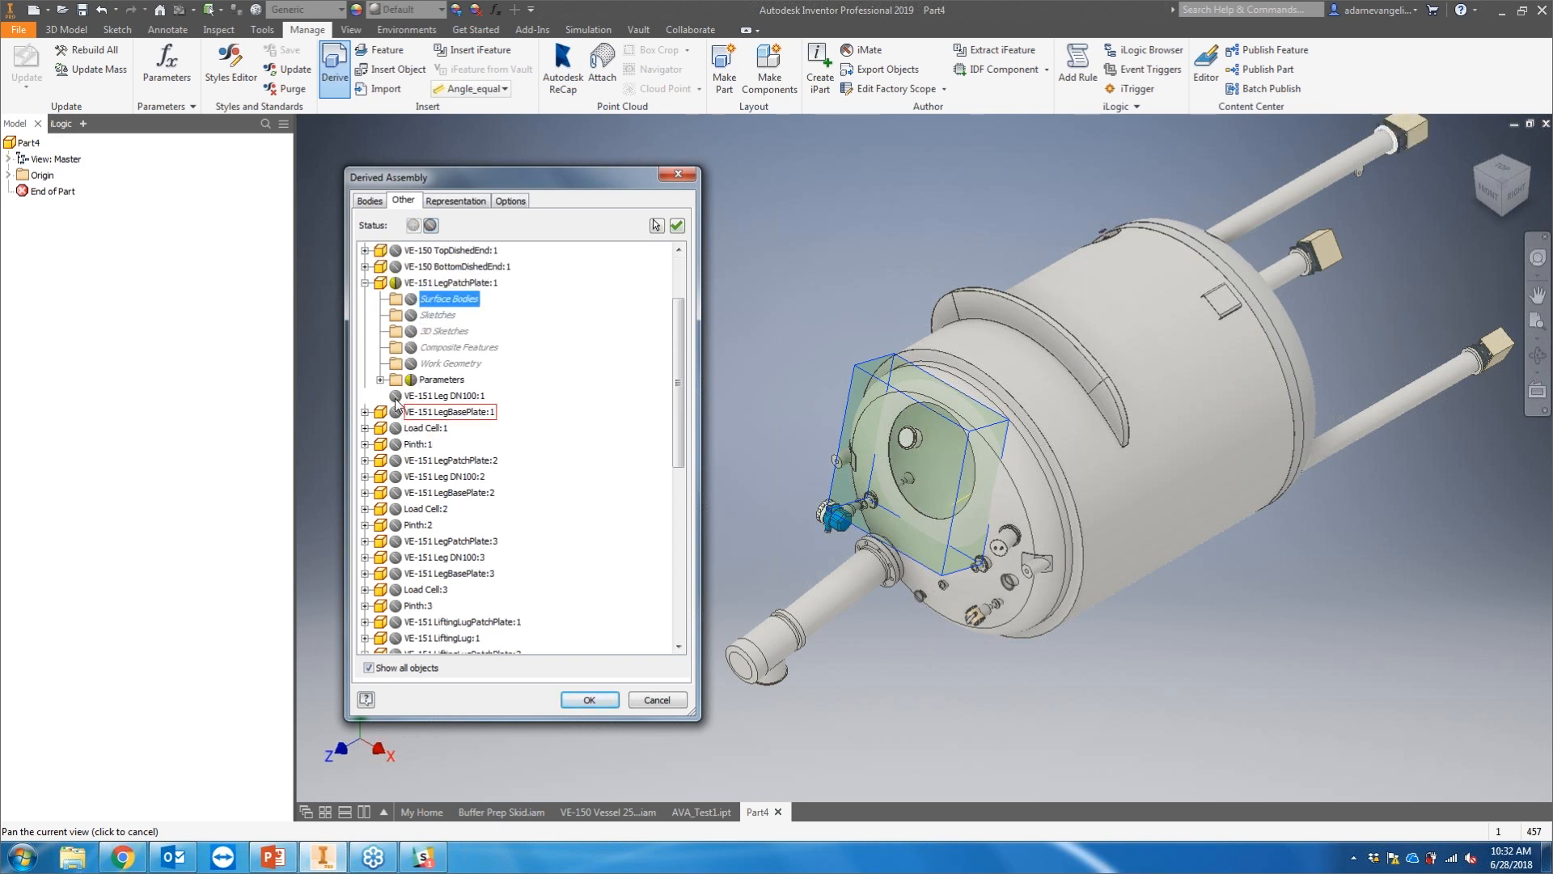
{"action": "scroll", "coordinate": [396, 415], "scroll_direction": "up", "scroll_amount": 2}
{"action": "left_click", "coordinate": [381, 252]}
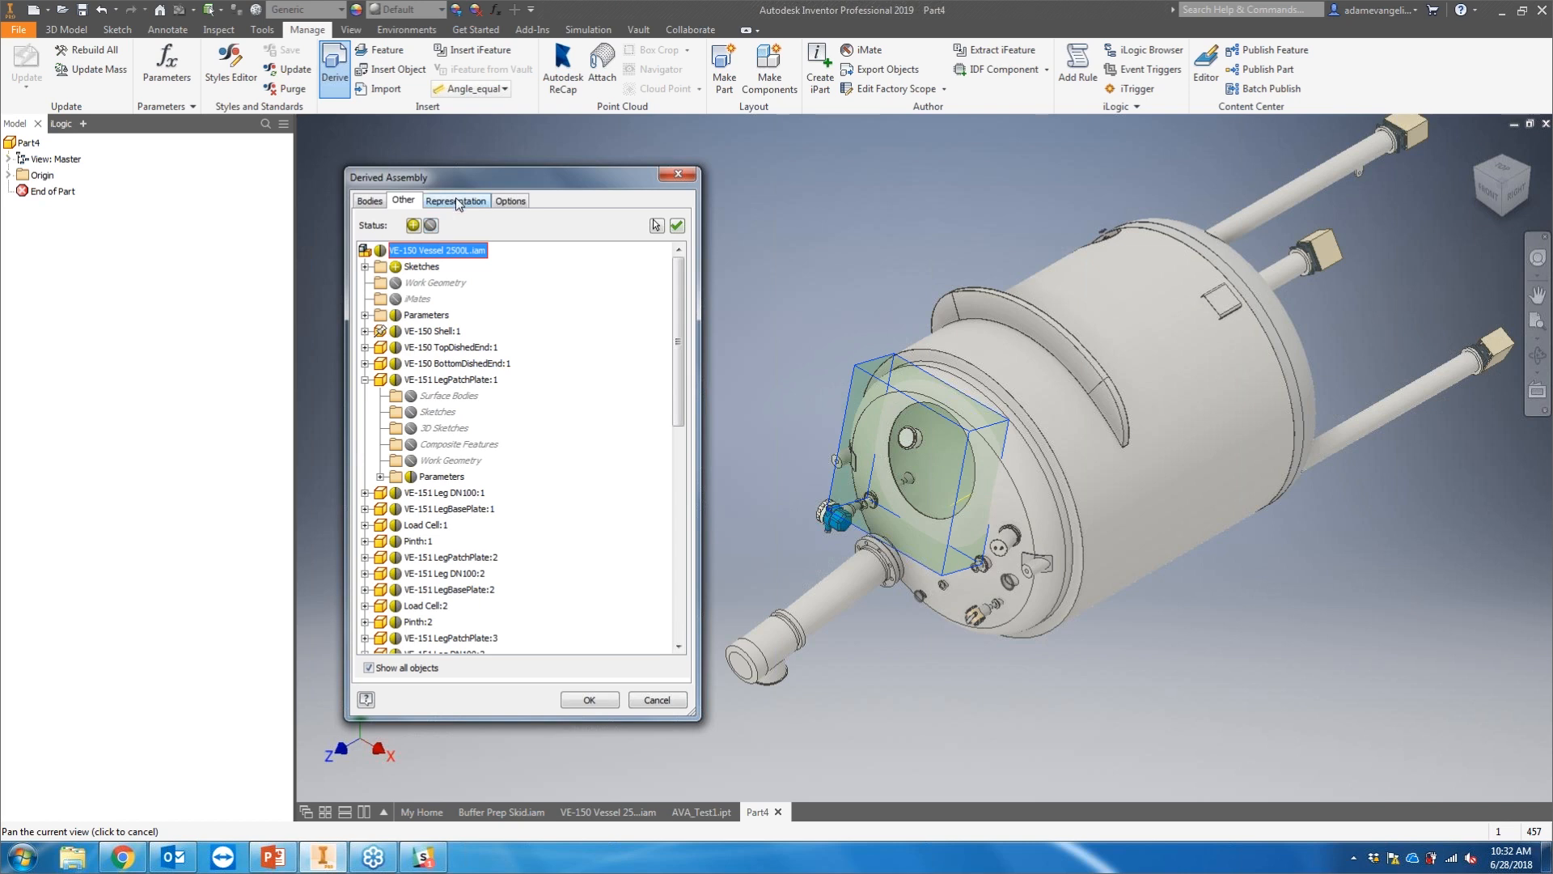
Step: Review the representation settings and try the remove-geometry-by-visibility and remove-parts-by-size simplification options before clearing both
{"action": "left_click", "coordinate": [457, 201]}
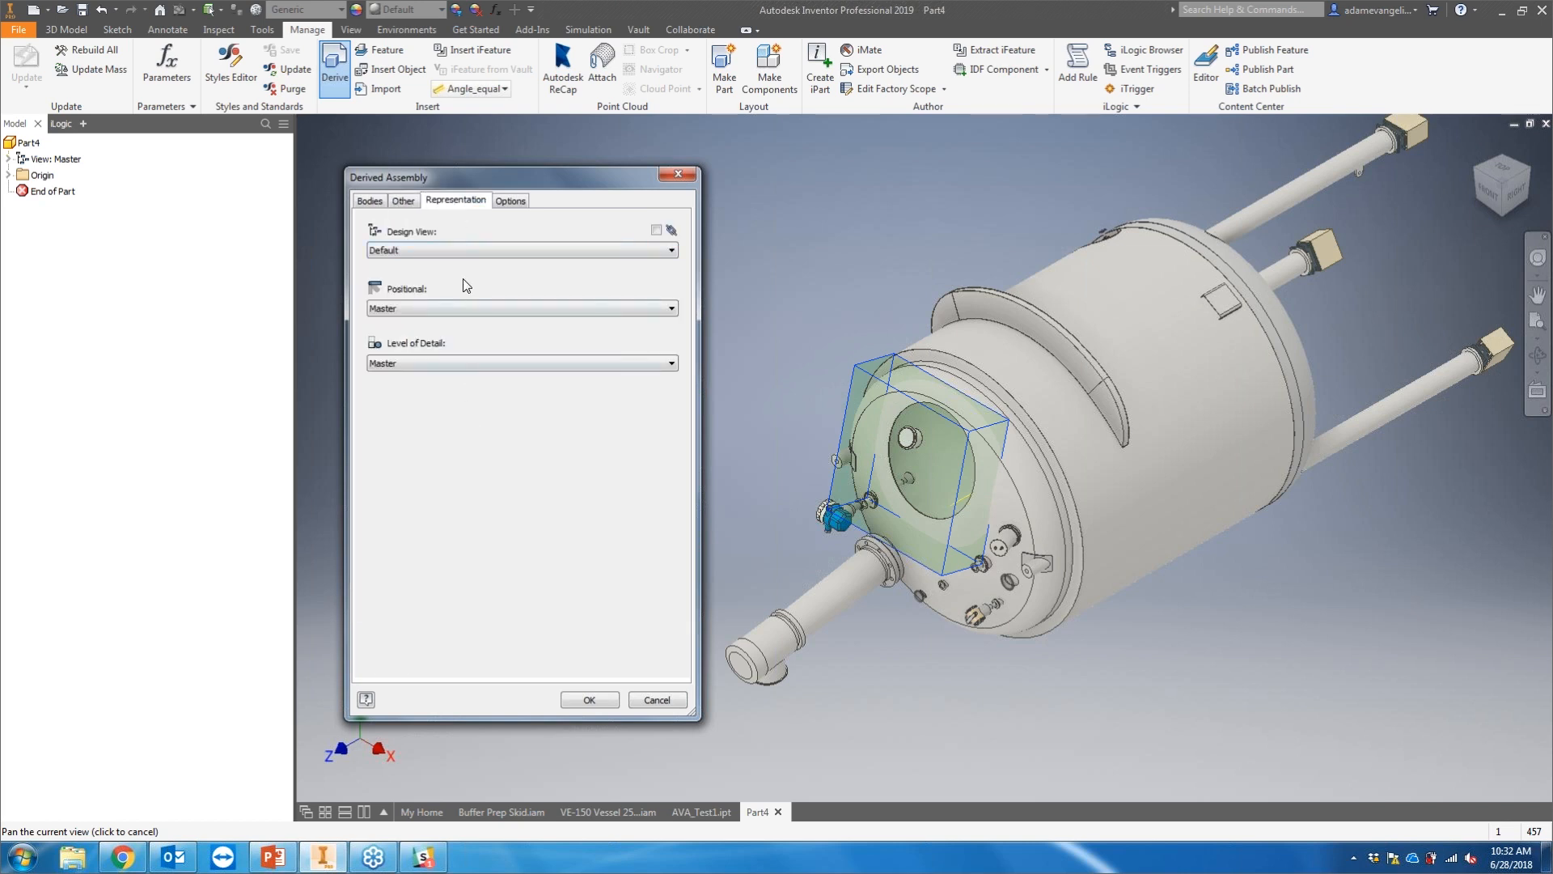
{"action": "left_click", "coordinate": [506, 200]}
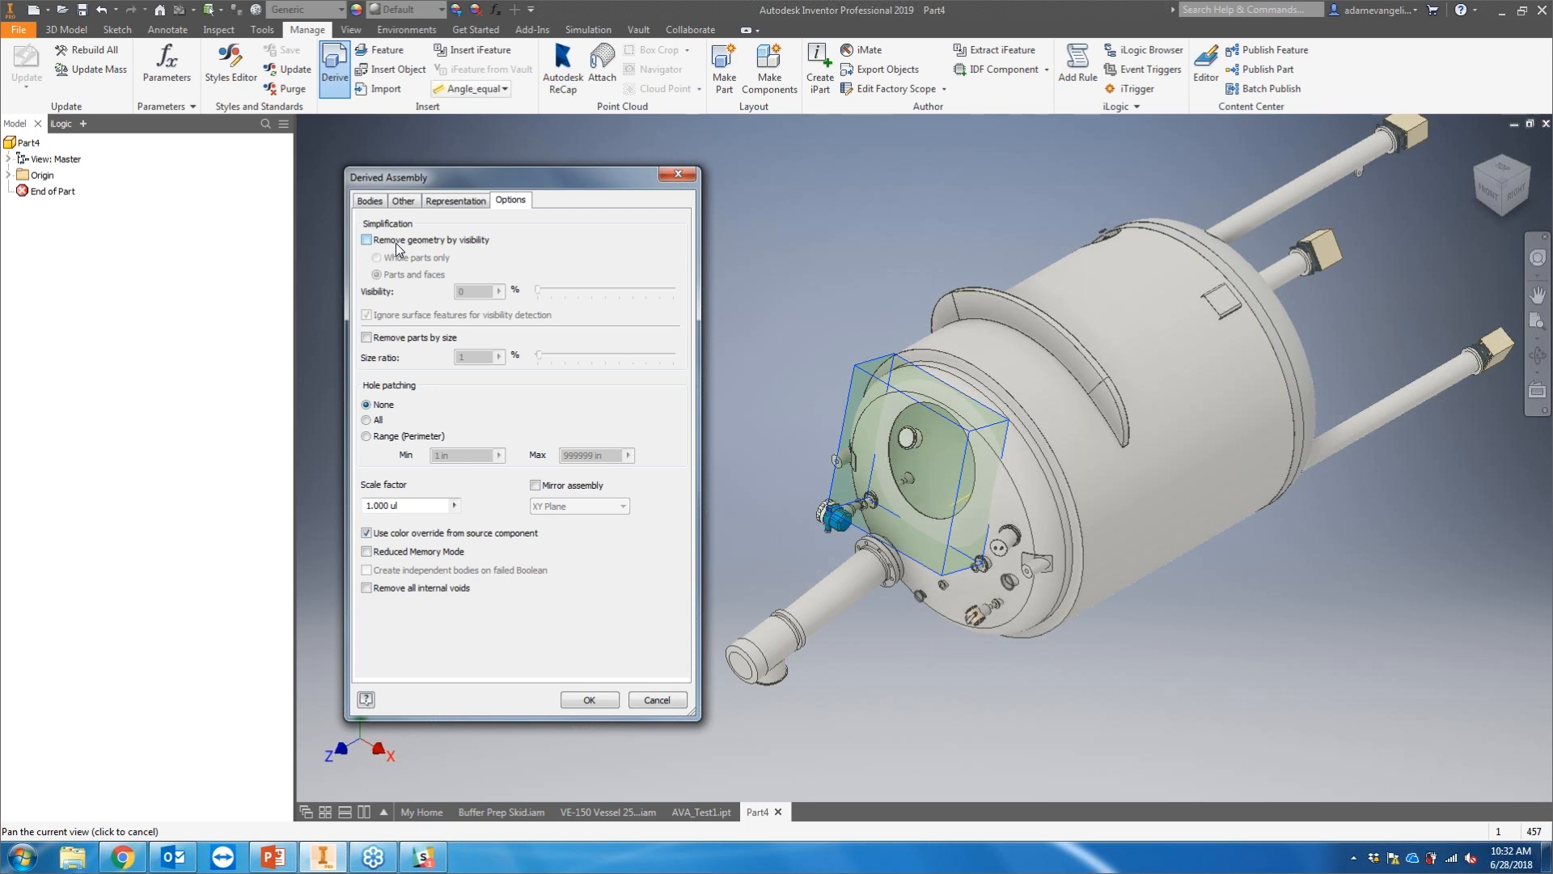
{"action": "left_click", "coordinate": [403, 338]}
{"action": "left_click", "coordinate": [414, 242]}
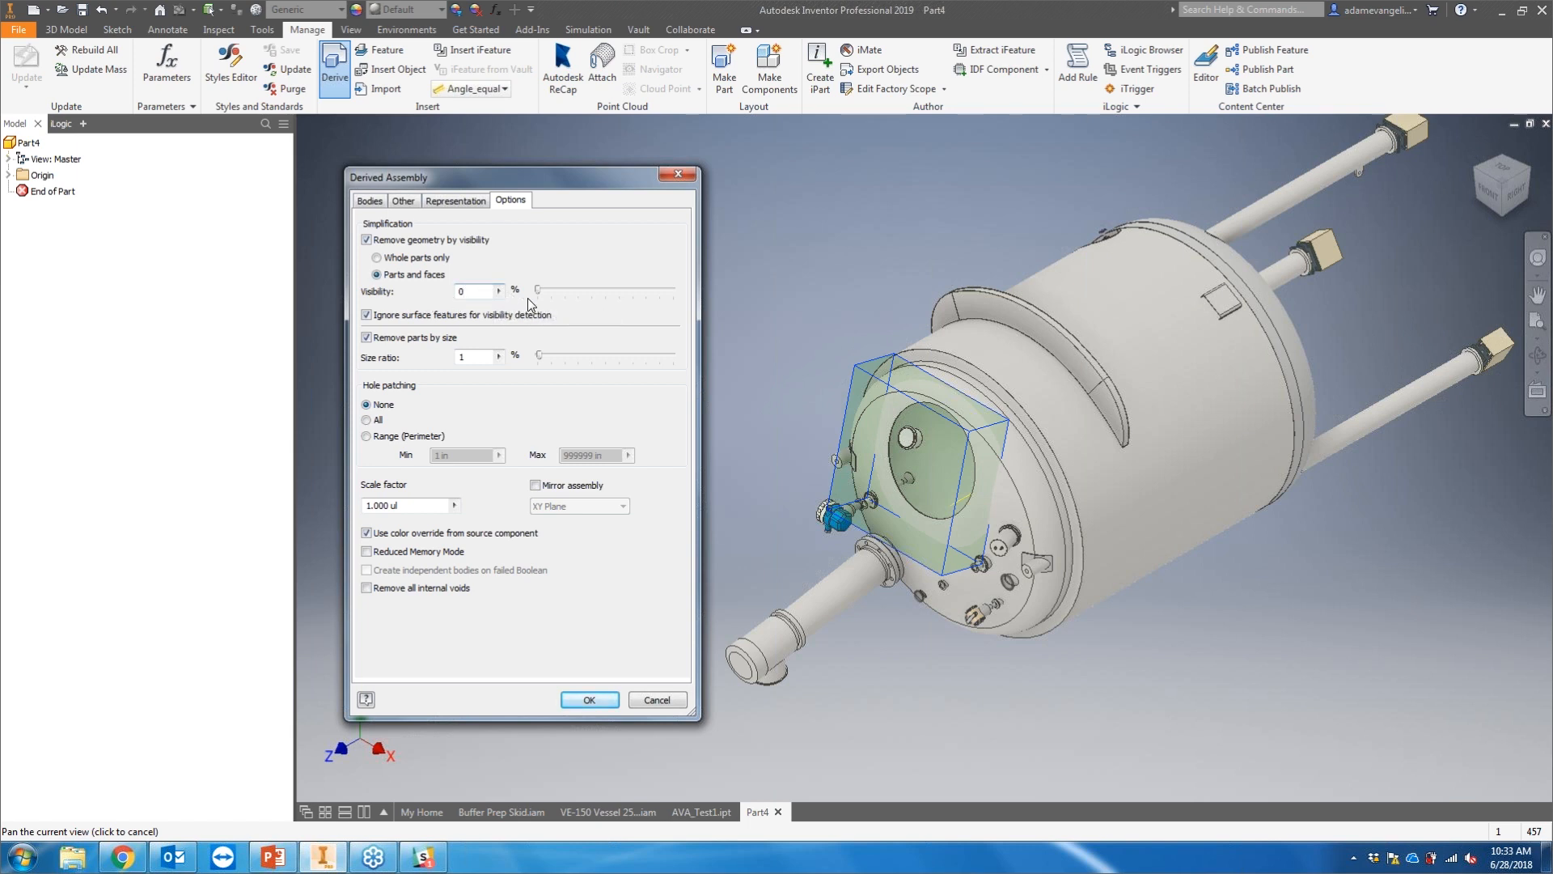
{"action": "left_click_drag", "start_coordinate": [539, 294], "coordinate": [619, 293]}
{"action": "left_click_drag", "start_coordinate": [540, 354], "coordinate": [599, 356]}
{"action": "left_click_drag", "start_coordinate": [601, 356], "coordinate": [651, 361]}
{"action": "left_click", "coordinate": [572, 288]}
{"action": "left_click", "coordinate": [479, 245]}
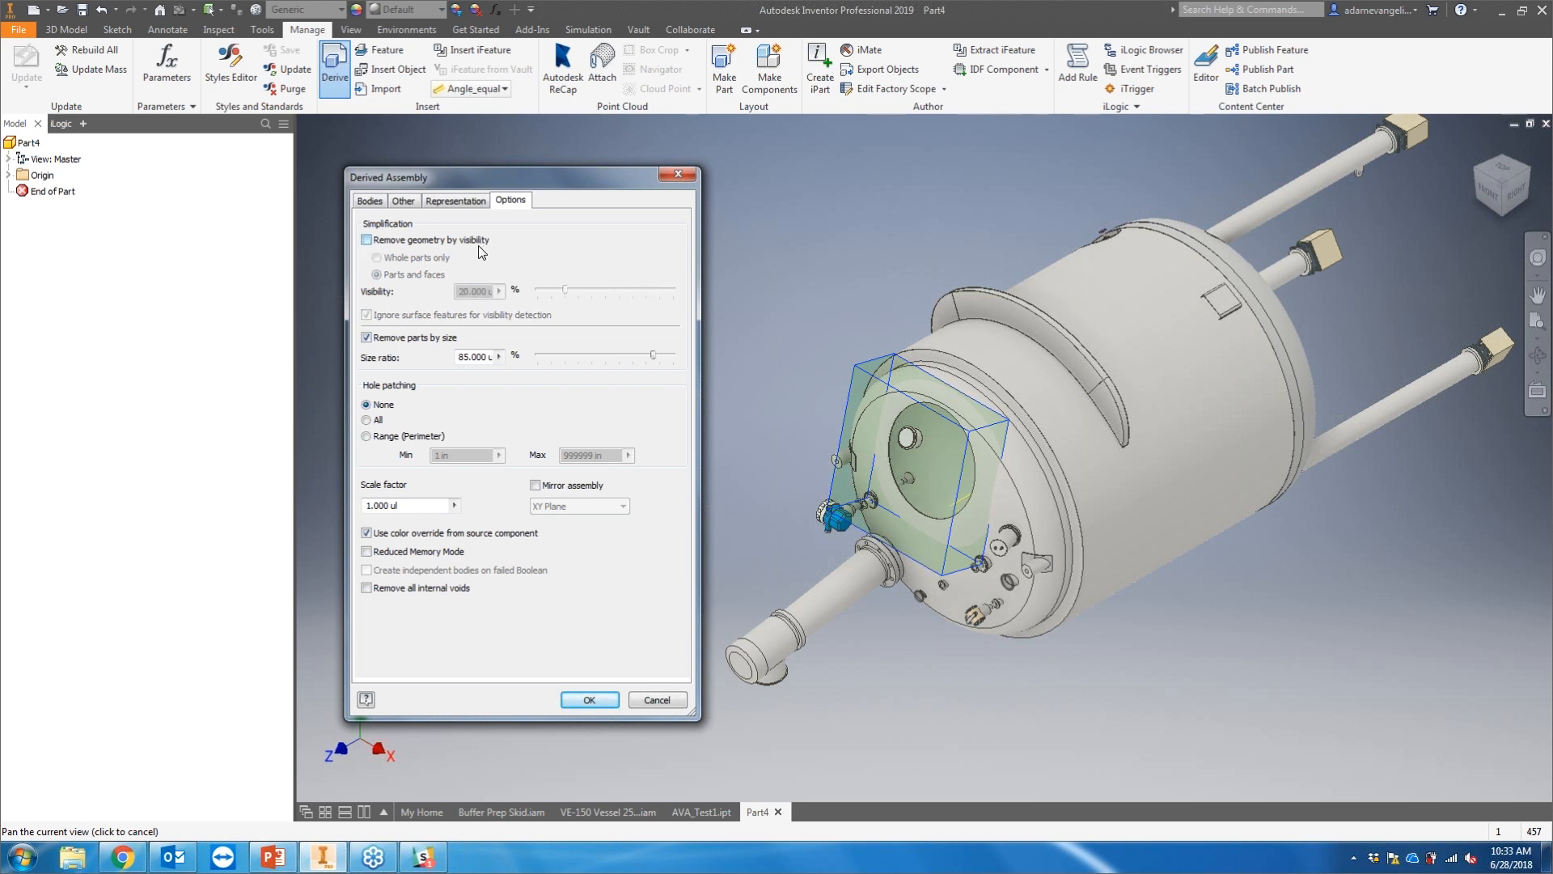
{"action": "left_click", "coordinate": [443, 340]}
Step: Set hole patching to All and try mirroring the assembly about the XY Plane
{"action": "left_click", "coordinate": [377, 420]}
{"action": "left_click", "coordinate": [408, 505]}
{"action": "left_click", "coordinate": [425, 504]}
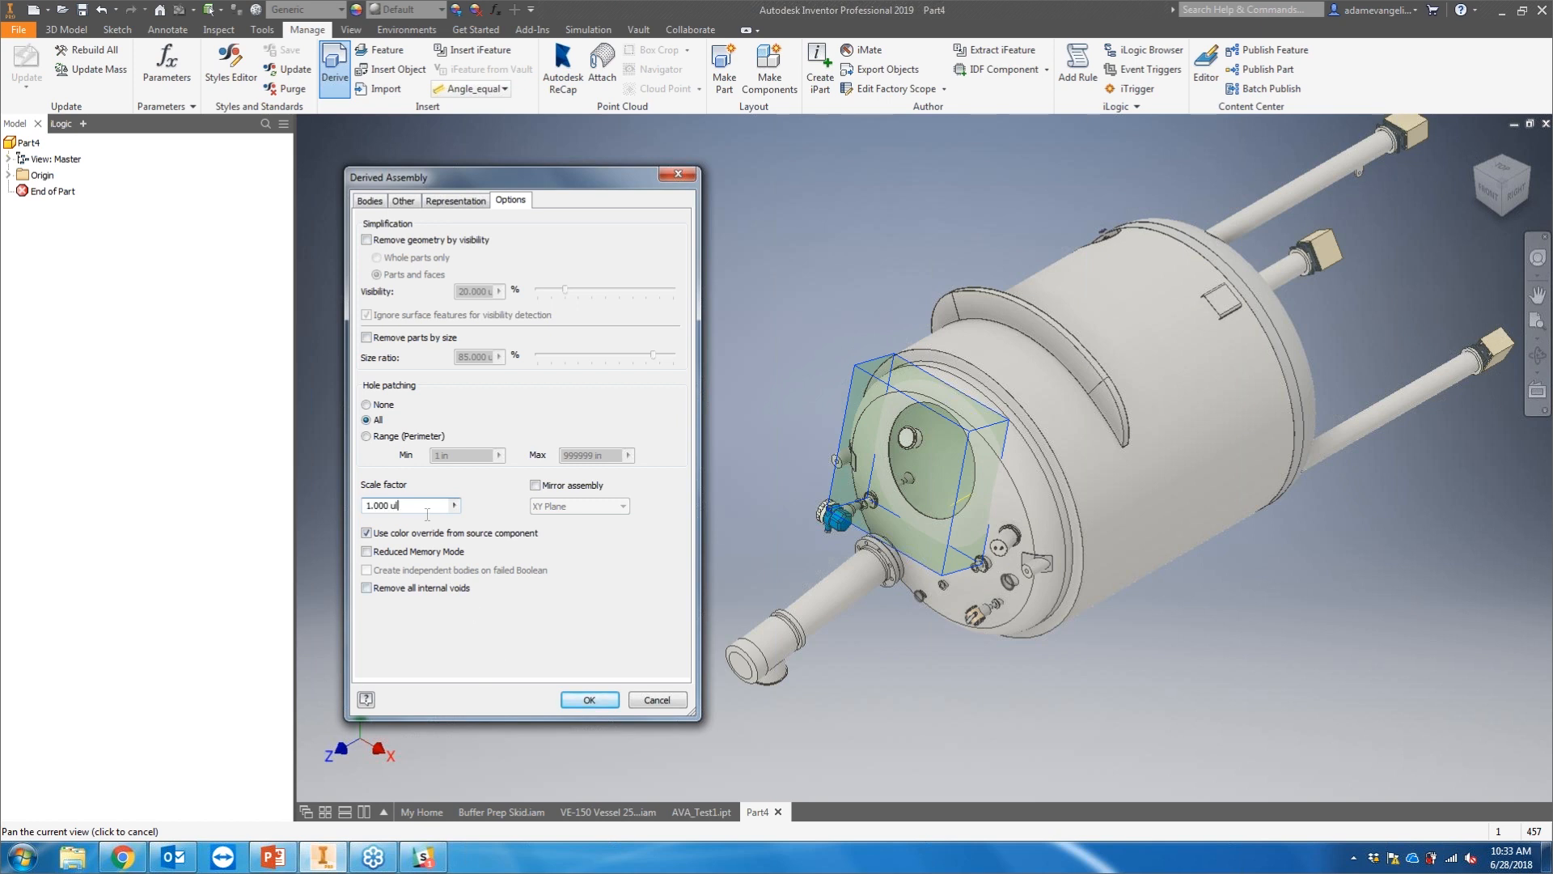
{"action": "left_click", "coordinate": [571, 488]}
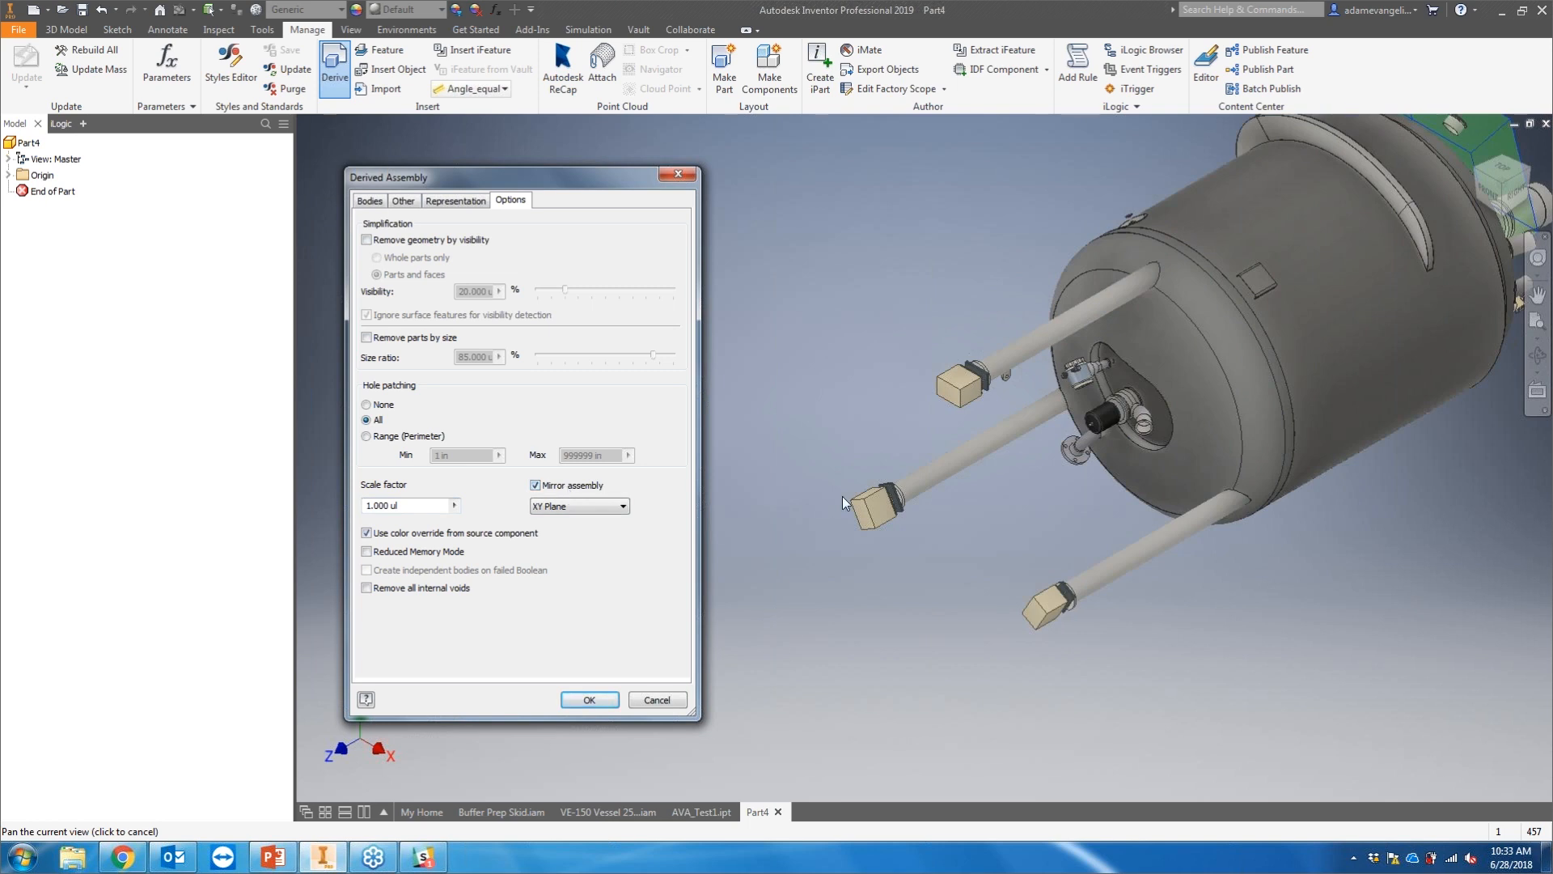
{"action": "scroll", "coordinate": [842, 497], "scroll_direction": "down", "scroll_amount": 5}
{"action": "left_click", "coordinate": [571, 487]}
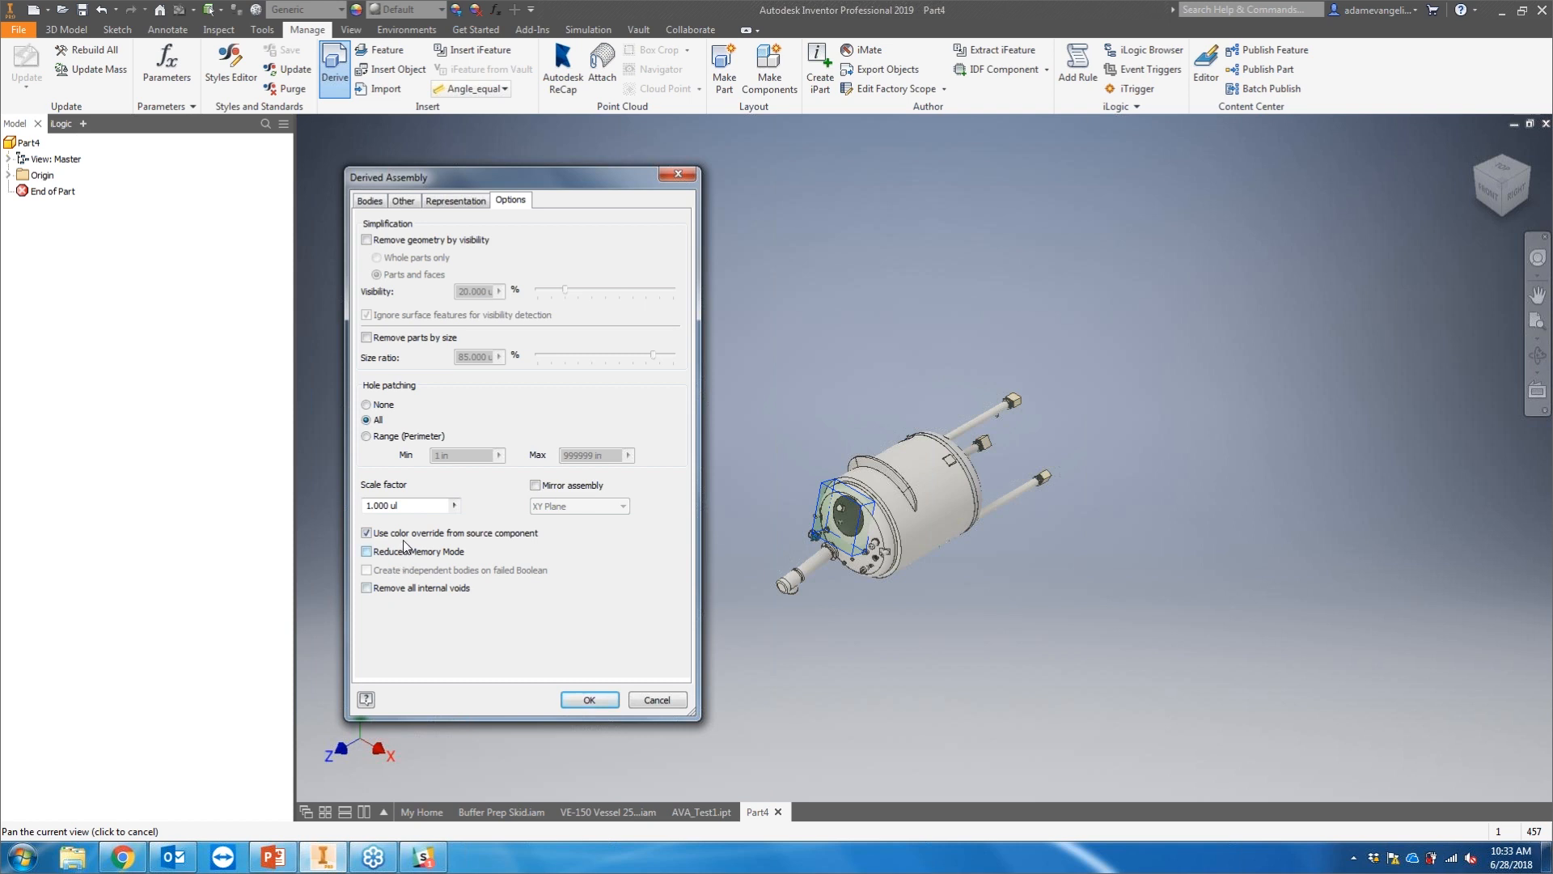
Step: Enable removal of all internal voids and create the derived part
{"action": "left_click", "coordinate": [426, 588]}
{"action": "left_click", "coordinate": [589, 699]}
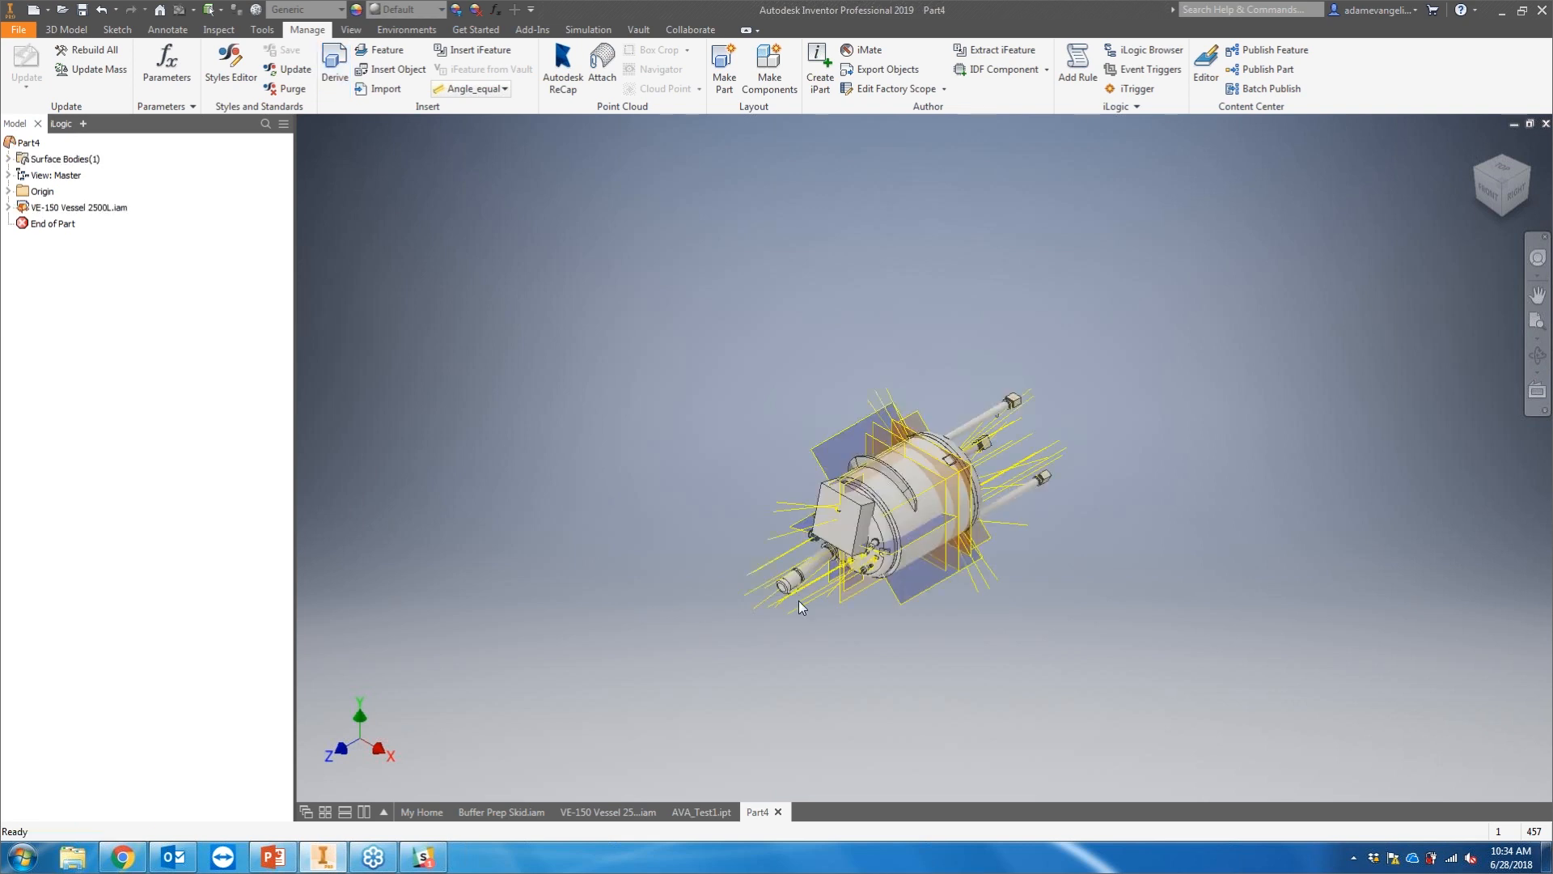
Step: Orbit and zoom around the derived part to examine its simplified geometry
{"action": "scroll", "coordinate": [917, 485], "scroll_direction": "down", "scroll_amount": 5}
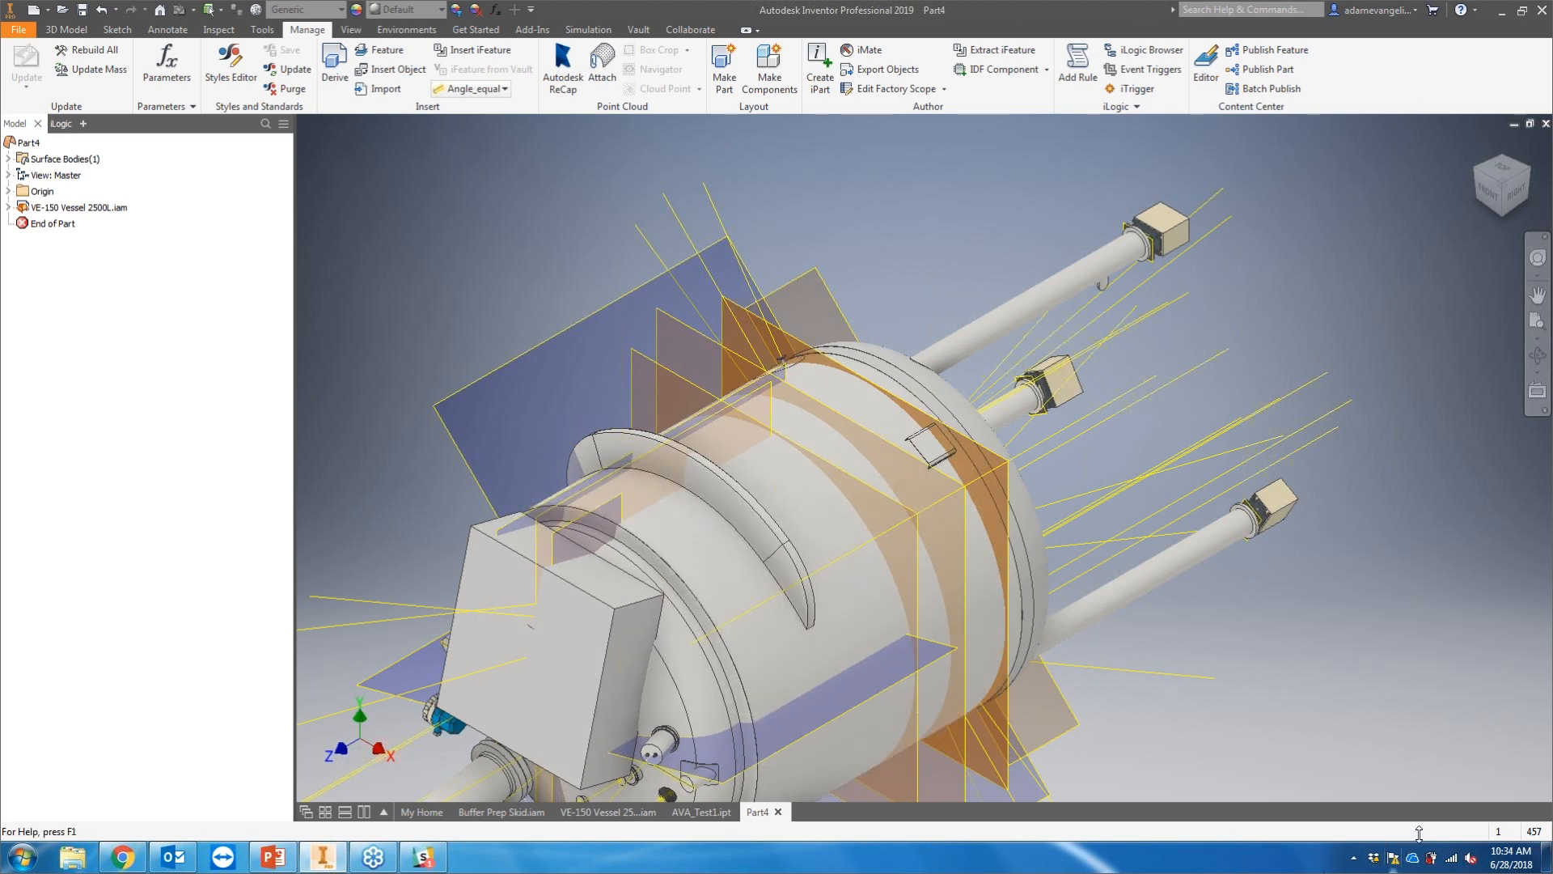
{"action": "middle_click_drag", "start_coordinate": [754, 455], "coordinate": [836, 402], "text": "shift"}
{"action": "scroll", "coordinate": [834, 304], "scroll_direction": "up", "scroll_amount": 4}
{"action": "middle_click_drag", "start_coordinate": [870, 403], "coordinate": [918, 423], "text": "shift"}
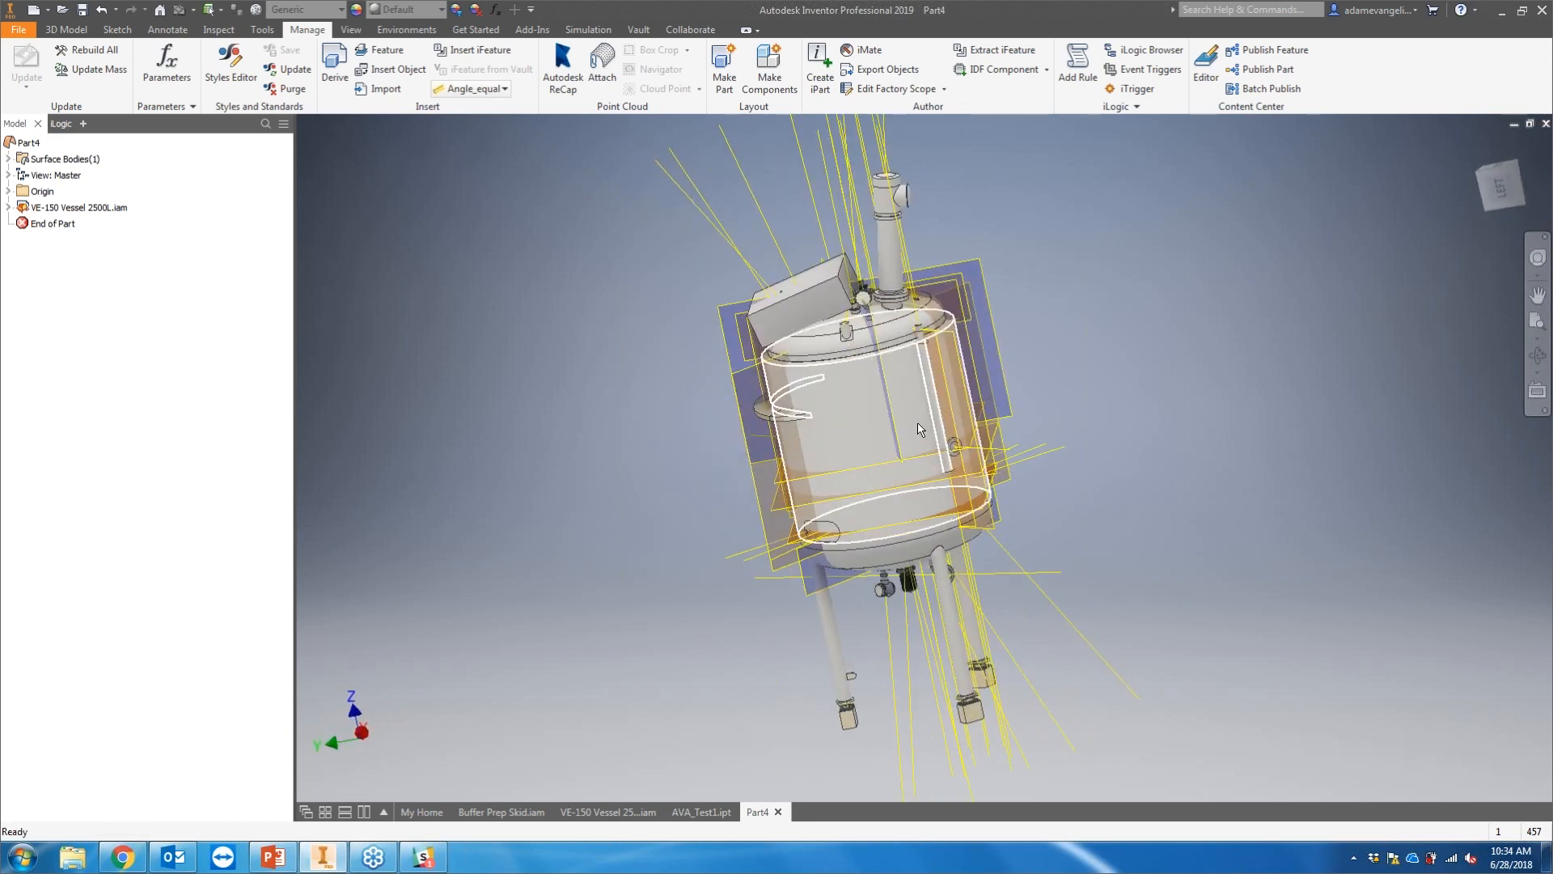
{"action": "mouse_move", "coordinate": [943, 448]}
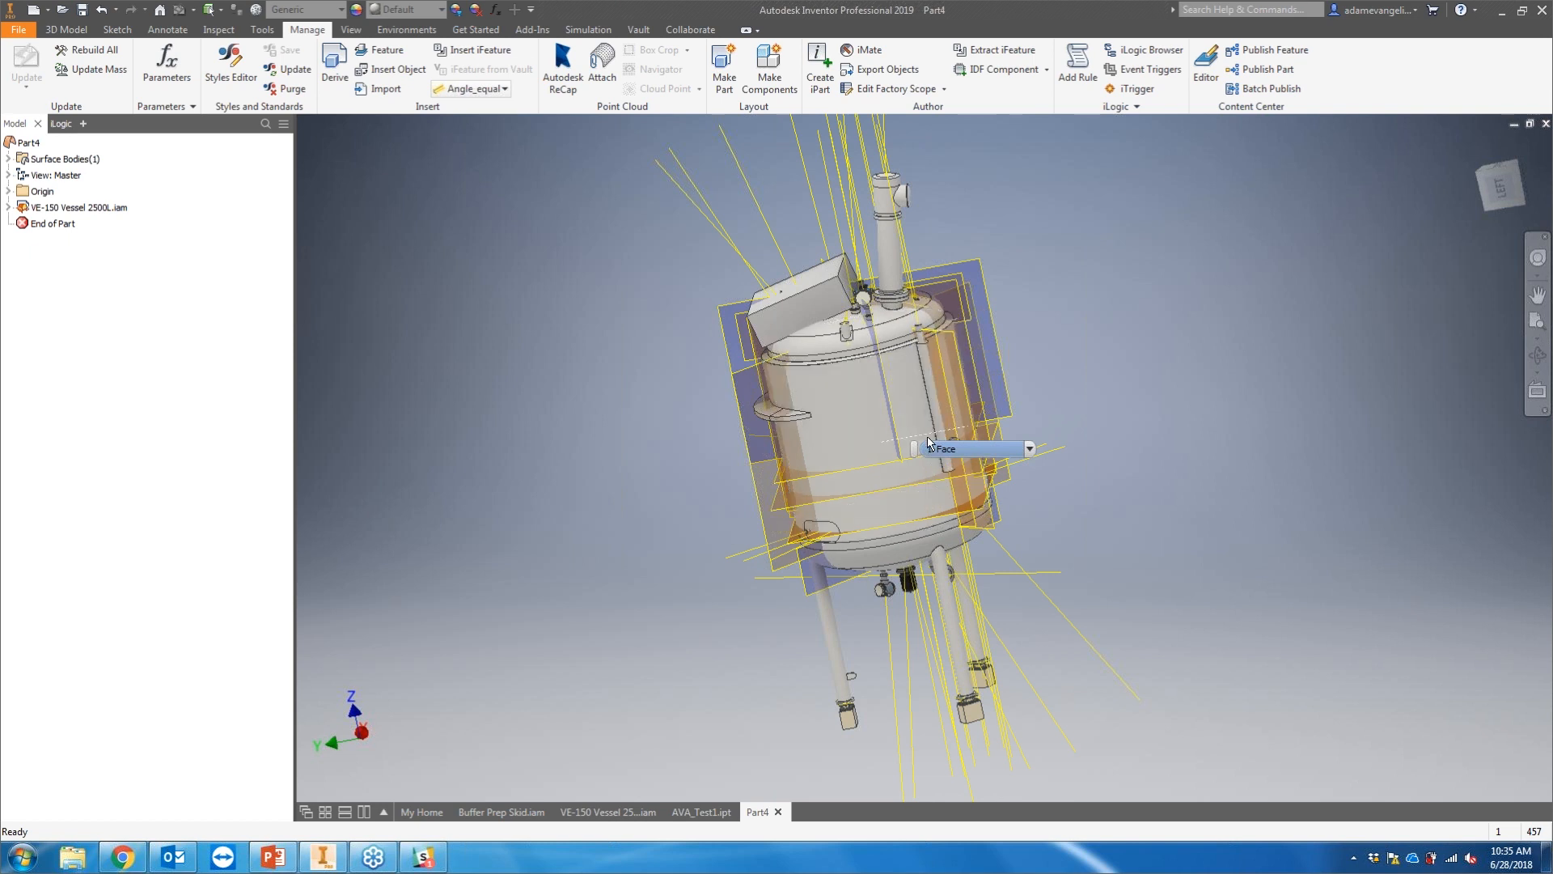
{"action": "scroll", "coordinate": [791, 309], "scroll_direction": "up", "scroll_amount": 3}
{"action": "scroll", "coordinate": [791, 309], "scroll_direction": "up", "scroll_amount": 3}
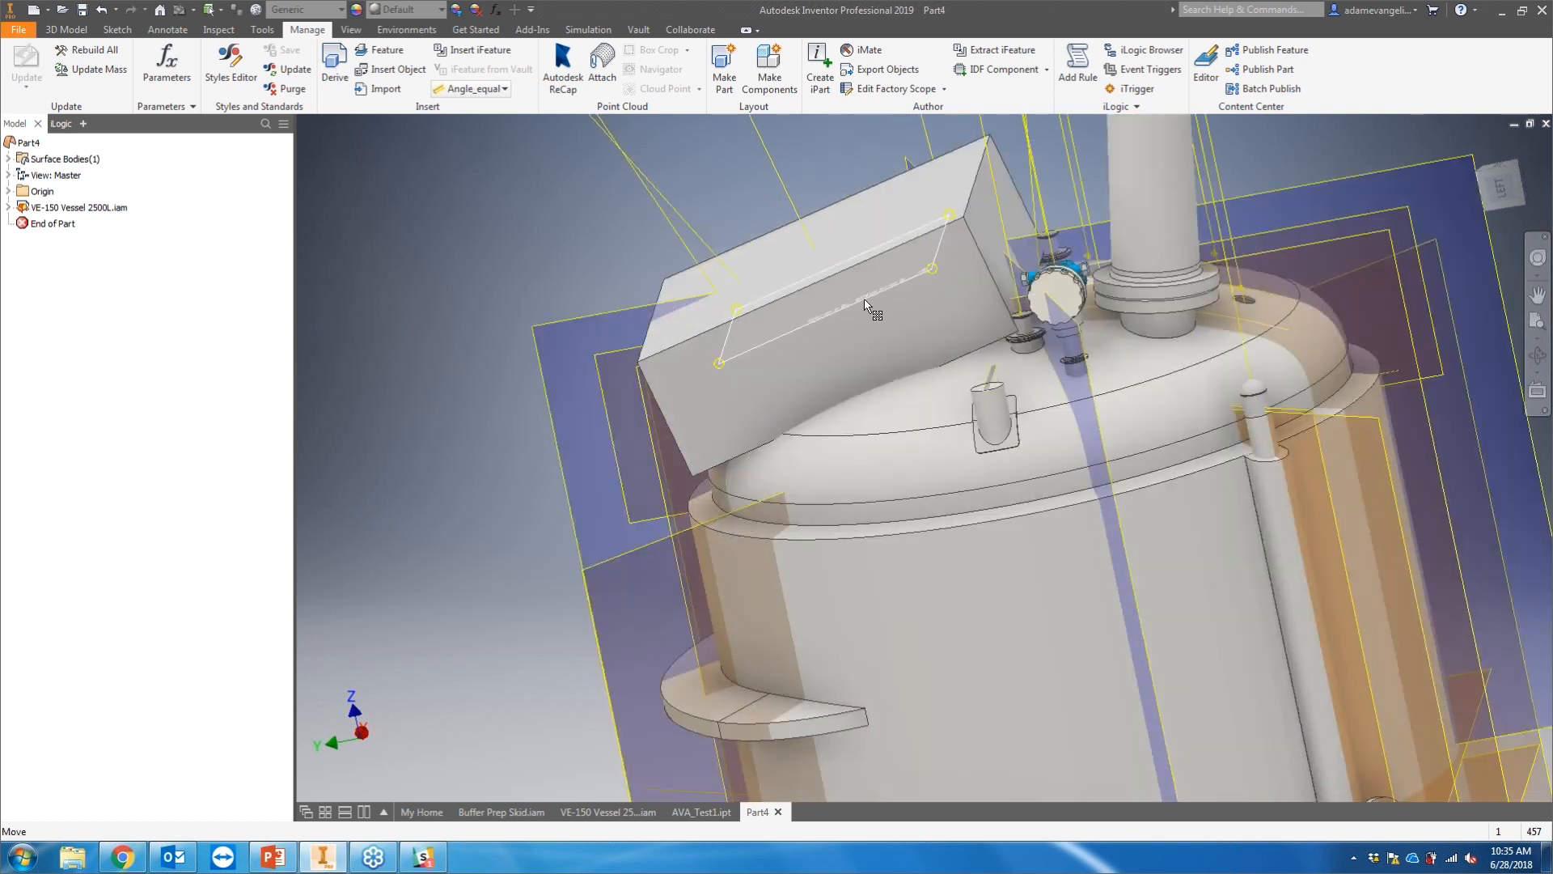
{"action": "scroll", "coordinate": [872, 308], "scroll_direction": "down", "scroll_amount": 5}
{"action": "scroll", "coordinate": [1027, 283], "scroll_direction": "down", "scroll_amount": 4}
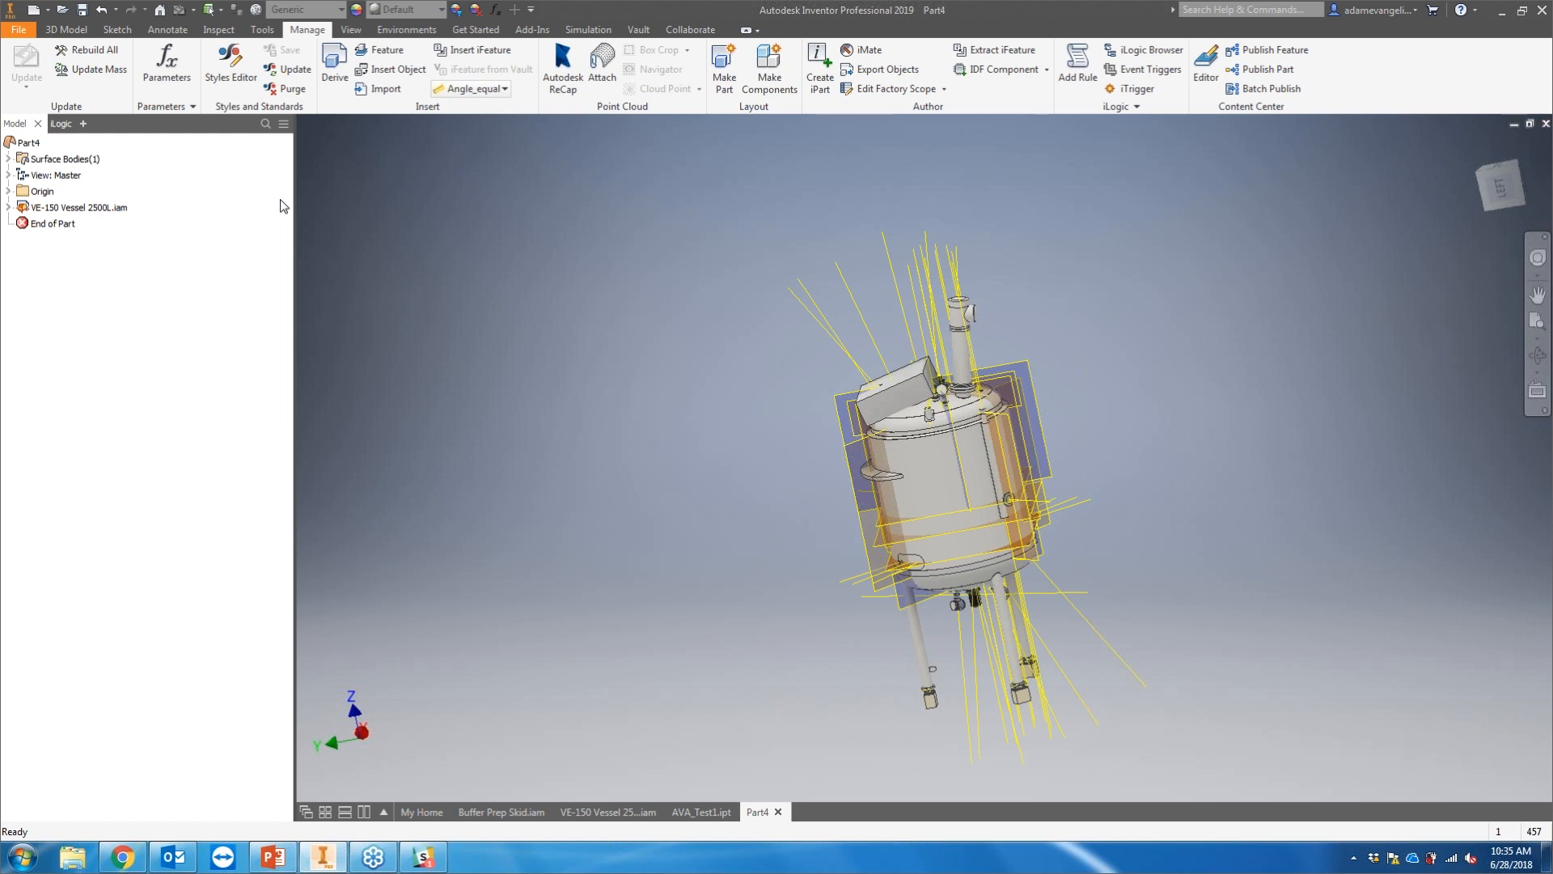
Step: Save the derived part as AVA_TEST3 together with its dependent assembly
{"action": "key", "text": "ctrl+s"}
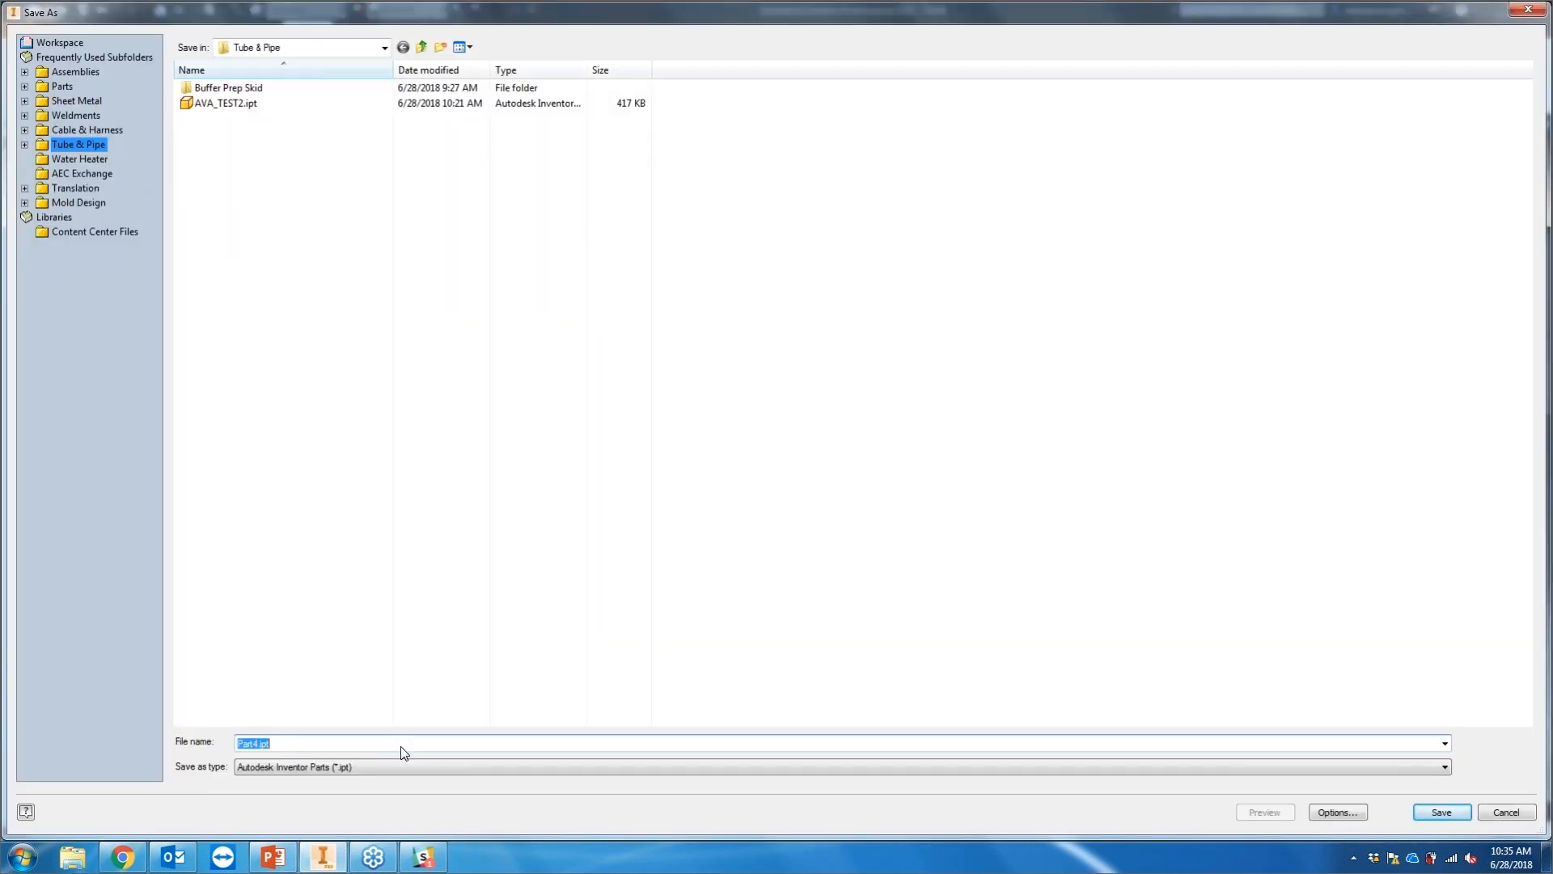
{"action": "type", "text": "AVA_TEST3"}
{"action": "key", "text": "Return"}
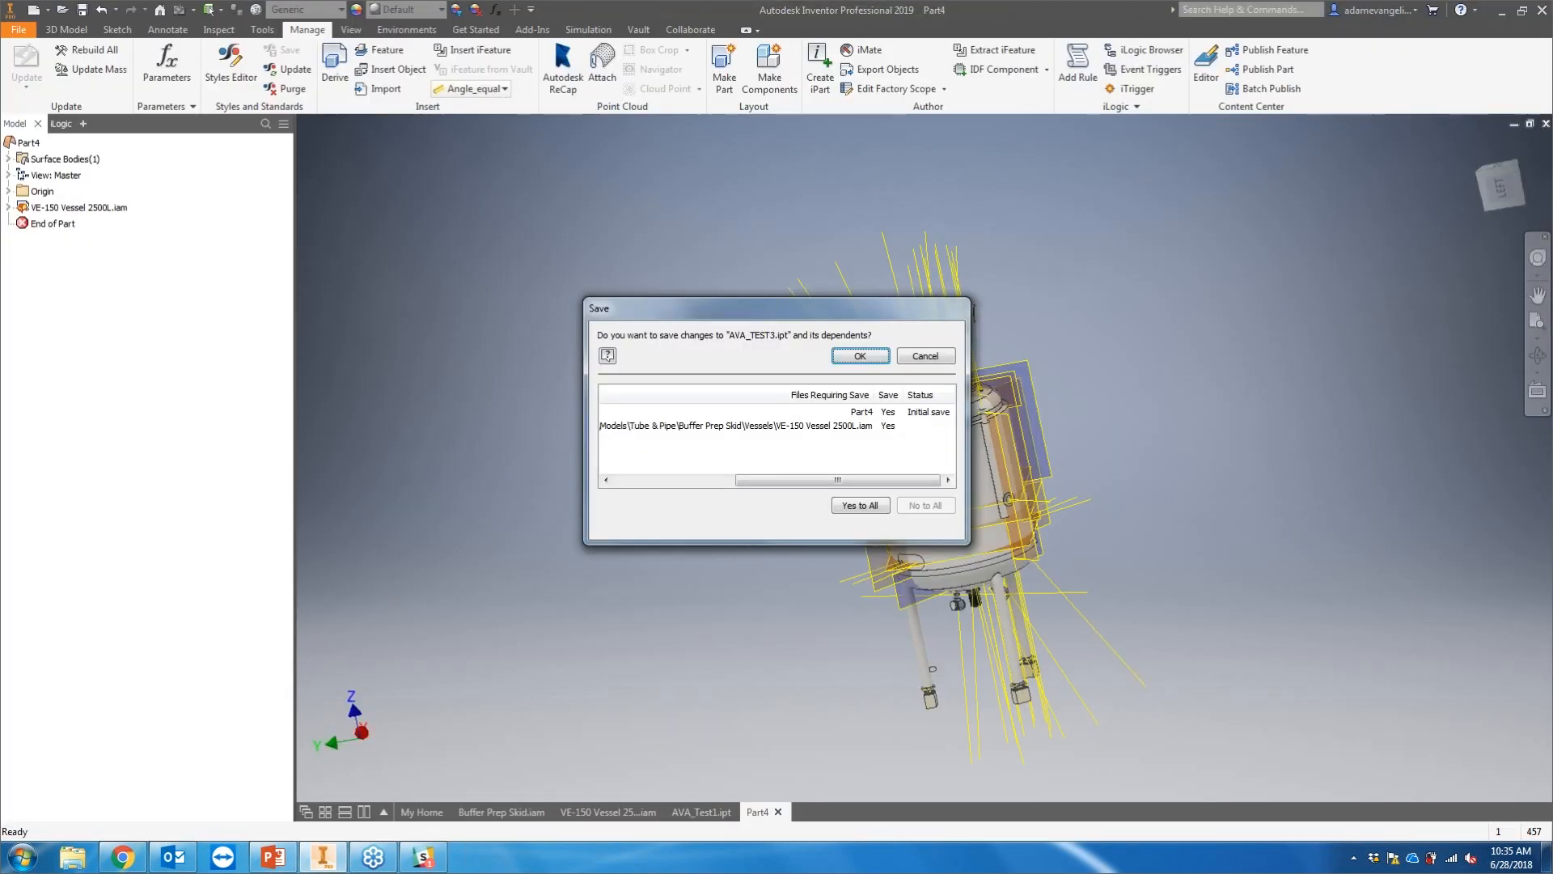
{"action": "left_click", "coordinate": [857, 356]}
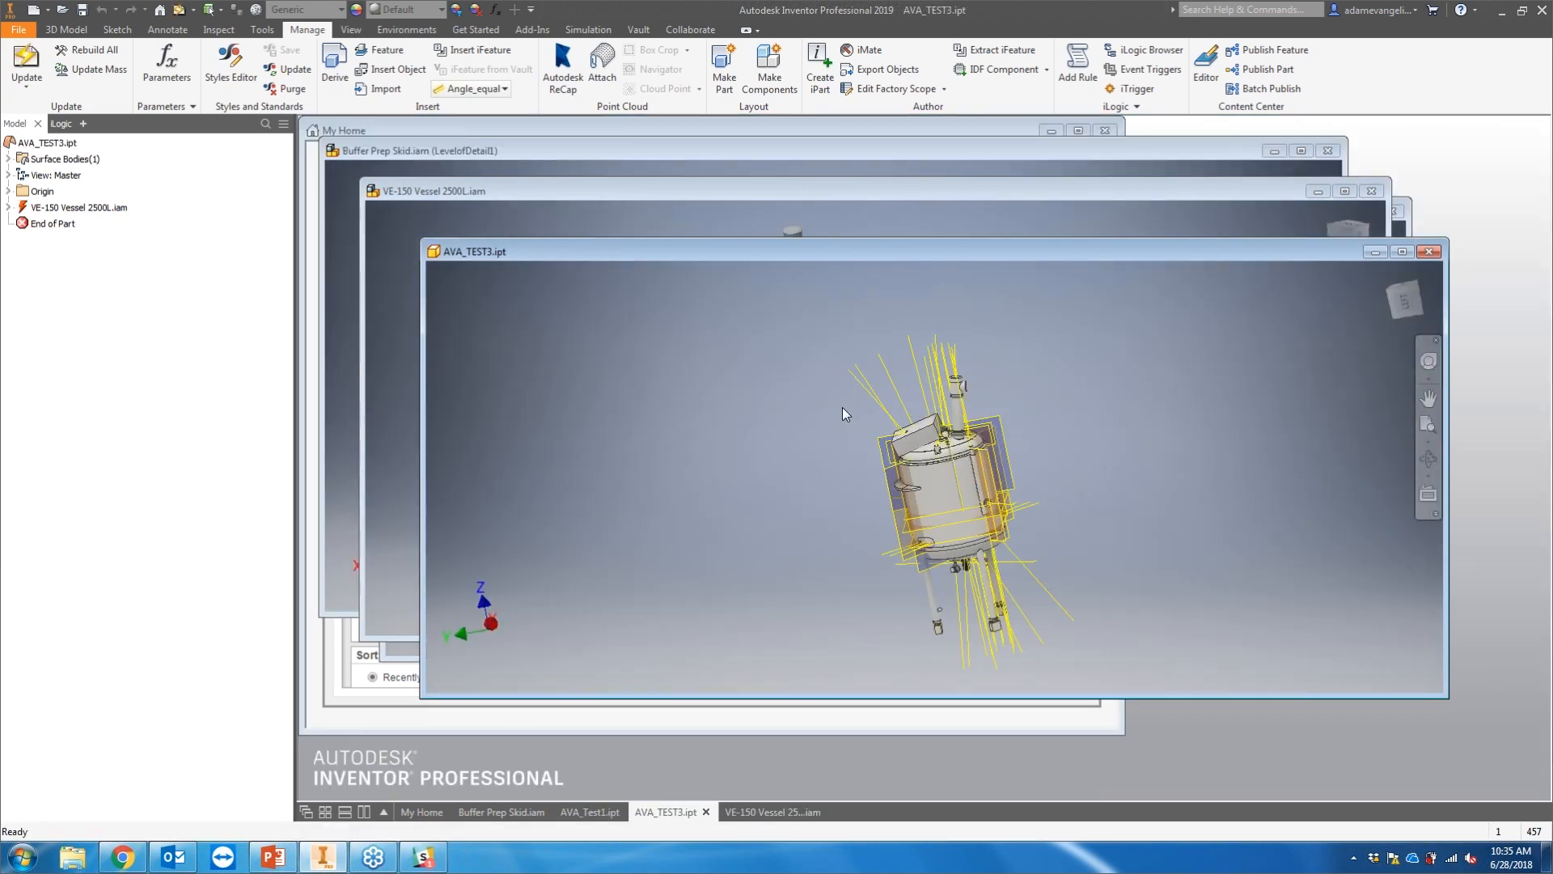
Step: Switch between the open documents and view the maximized AVA_TEST3 part
{"action": "left_click", "coordinate": [737, 812]}
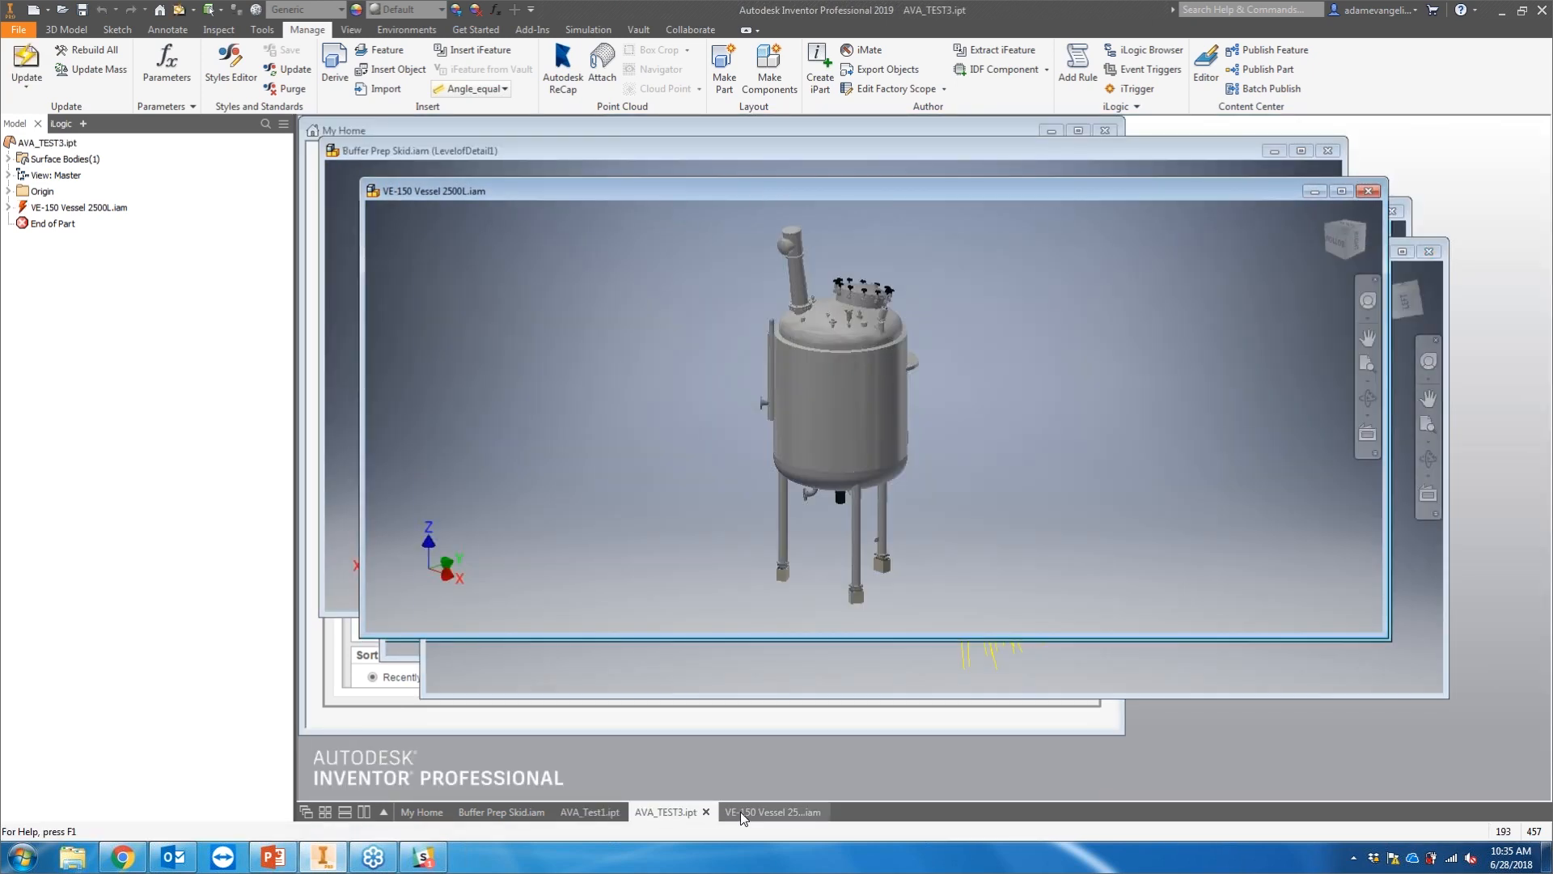
{"action": "left_click", "coordinate": [603, 812]}
{"action": "left_click", "coordinate": [663, 812]}
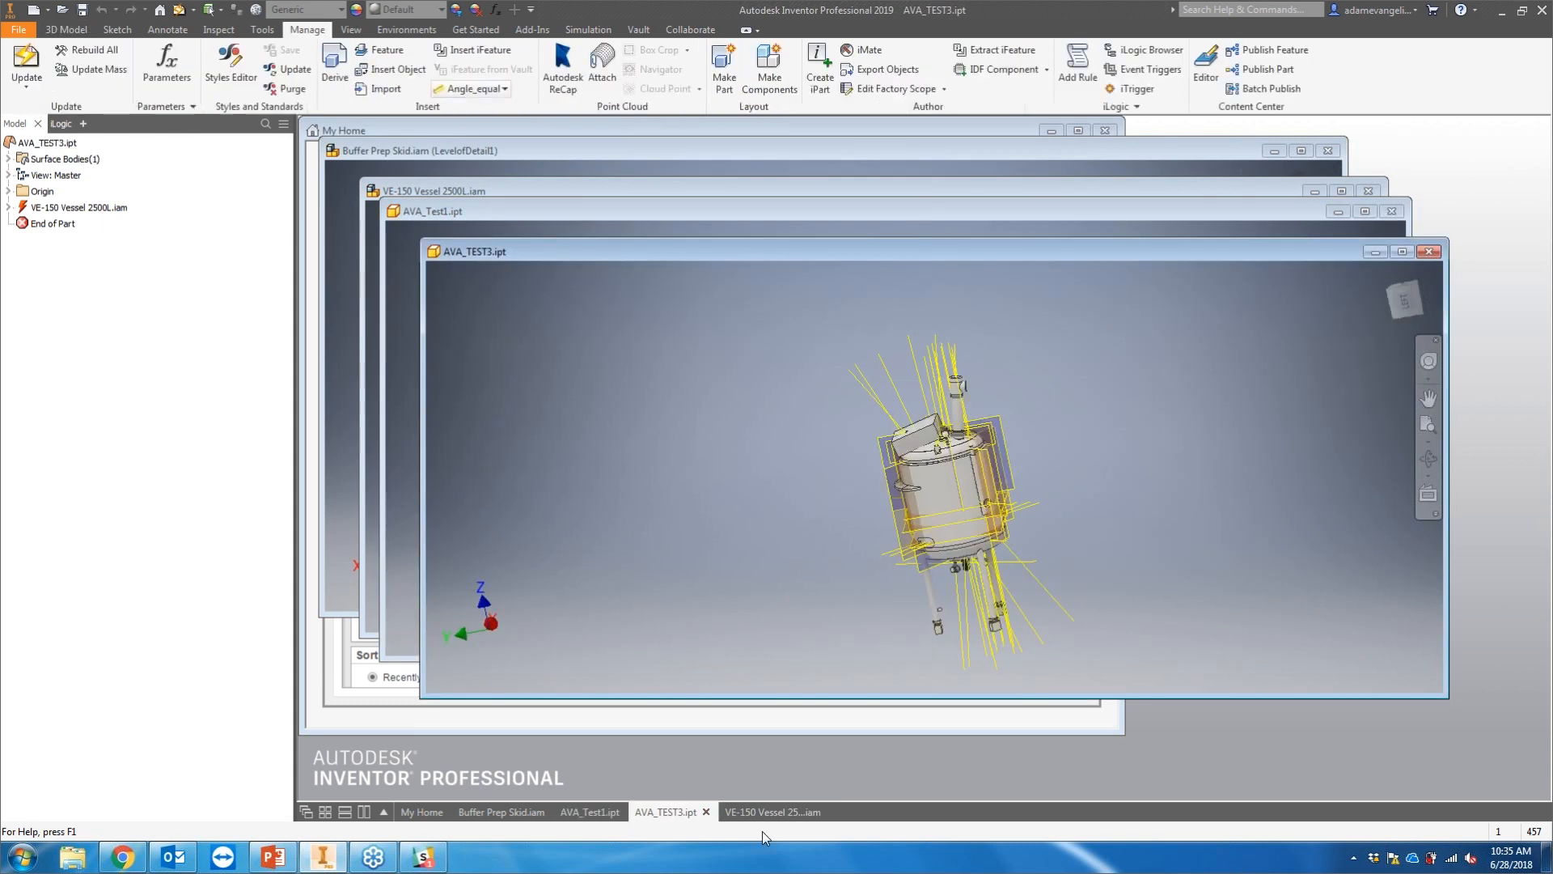
{"action": "scroll", "coordinate": [1041, 449], "scroll_direction": "down", "scroll_amount": 3}
{"action": "middle_click_drag", "start_coordinate": [1042, 450], "coordinate": [1068, 387]}
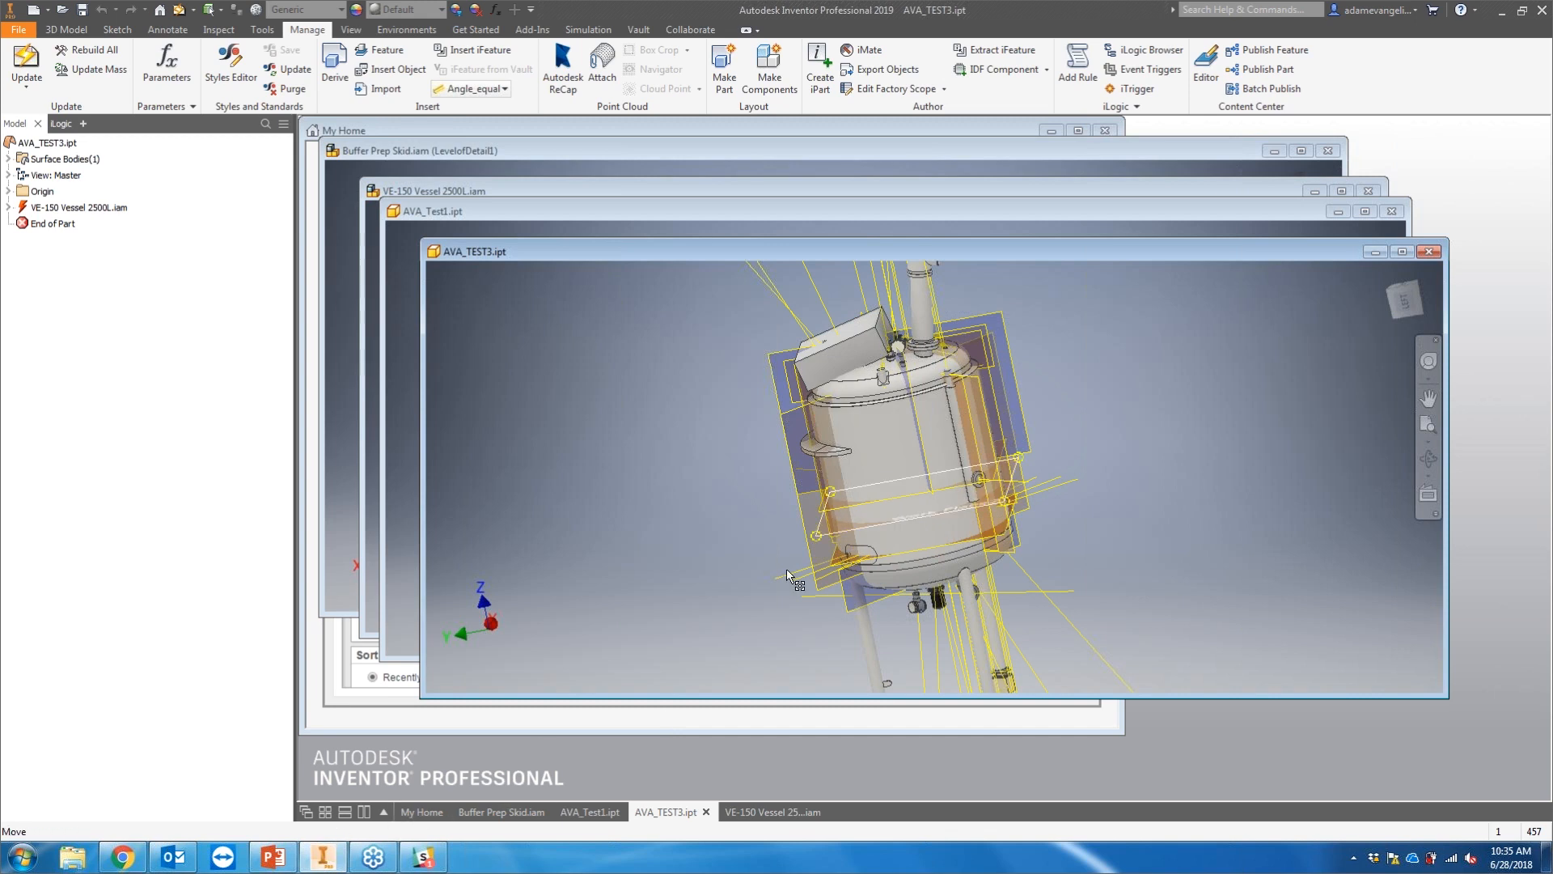
{"action": "left_click", "coordinate": [1402, 252]}
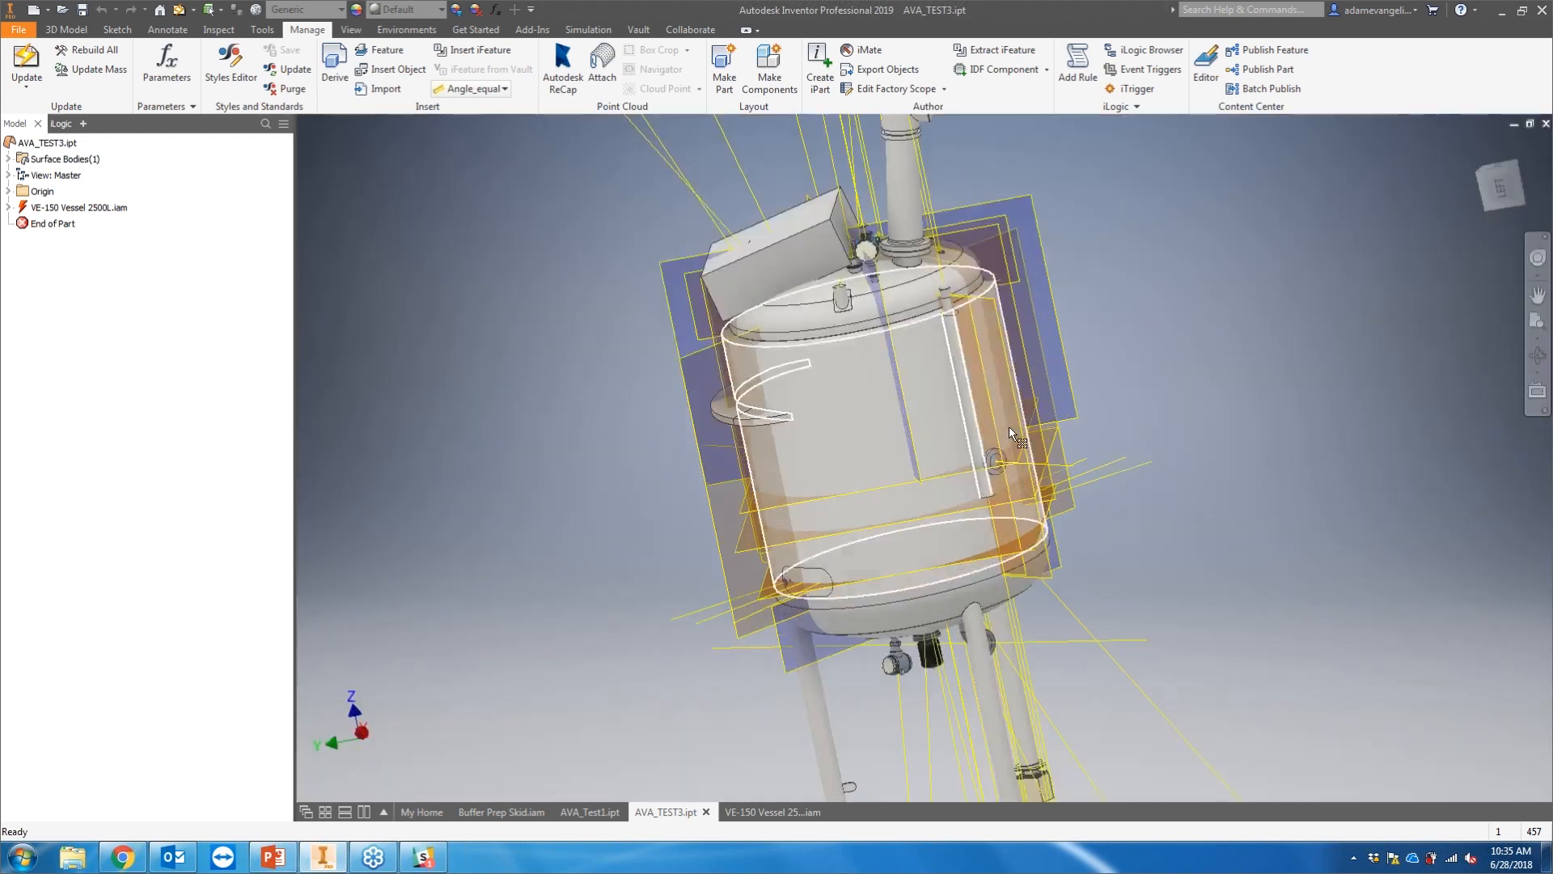
{"action": "scroll", "coordinate": [1206, 384], "scroll_direction": "down", "scroll_amount": 3}
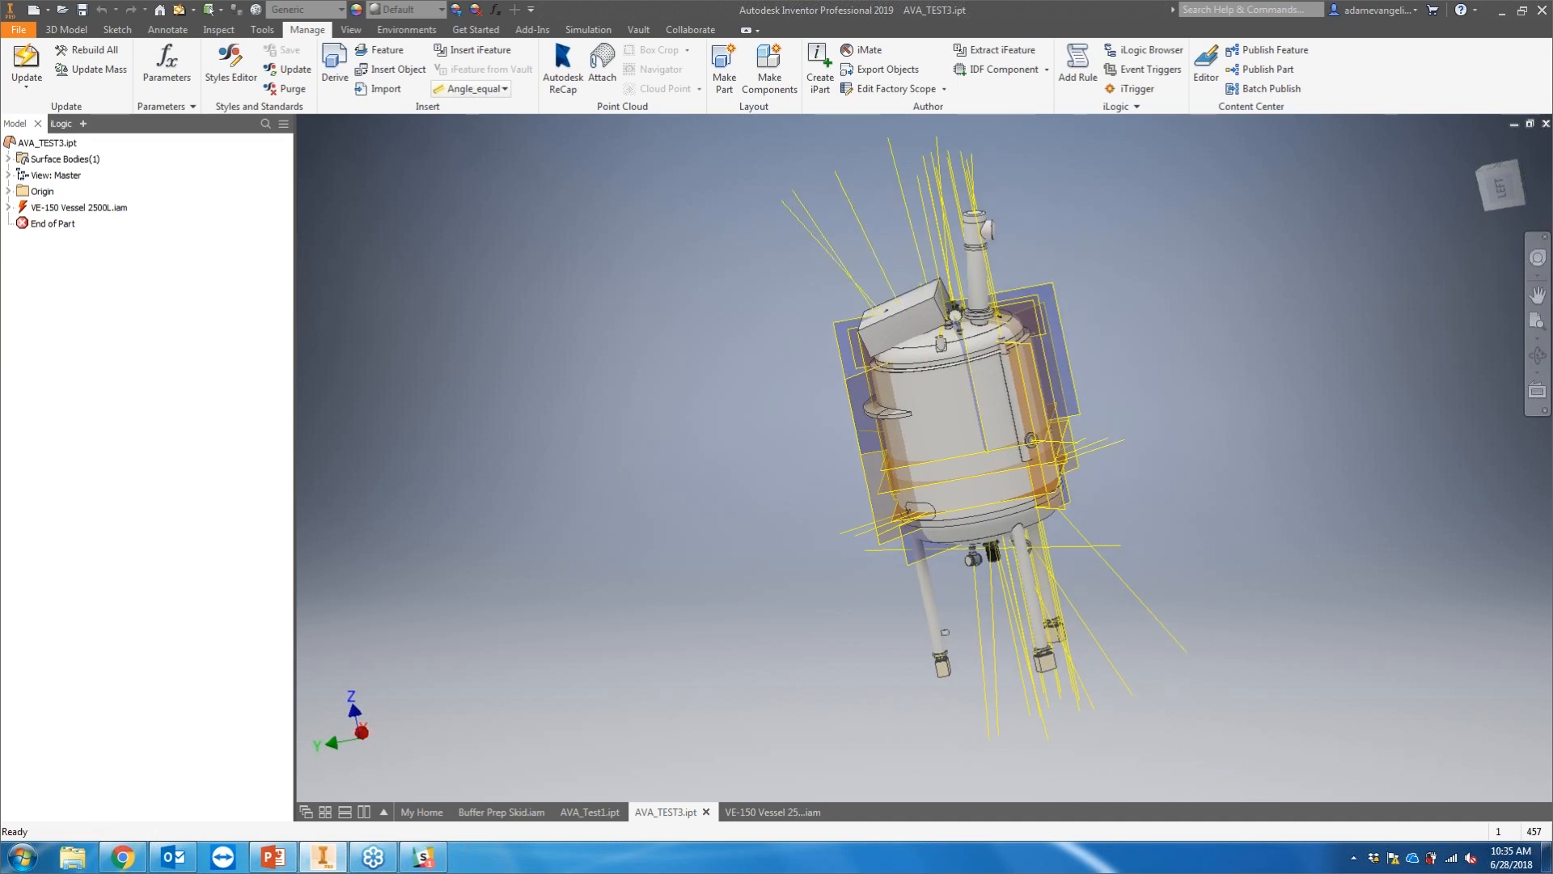
{"action": "key", "text": "Home"}
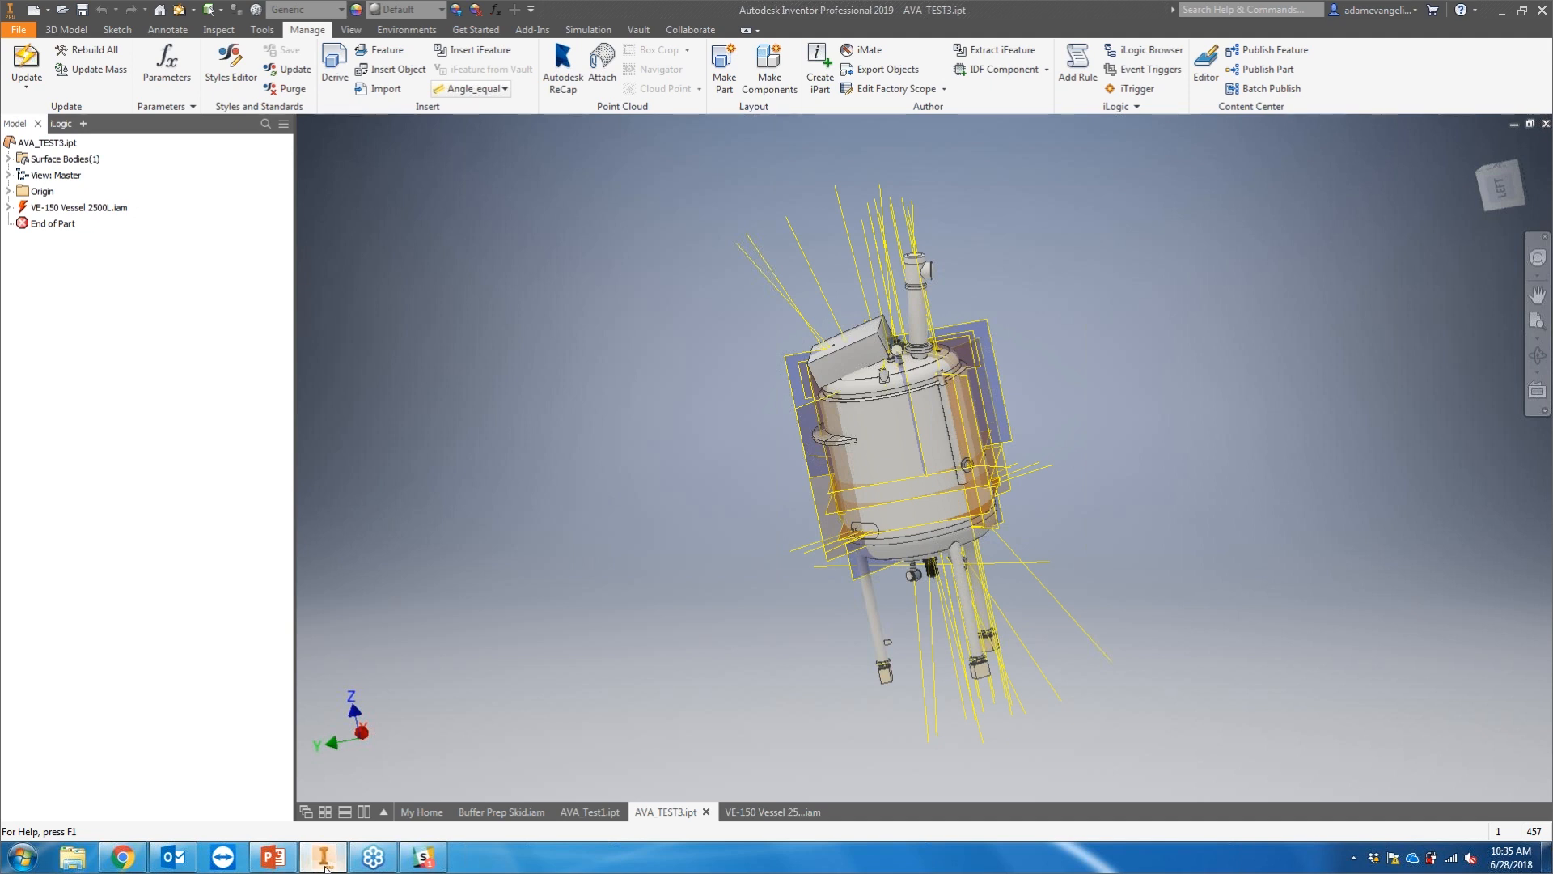
Step: Switch to PowerPoint, advance to the Traditional Simplify Panel slide, and return to Inventor
{"action": "left_click", "coordinate": [275, 857]}
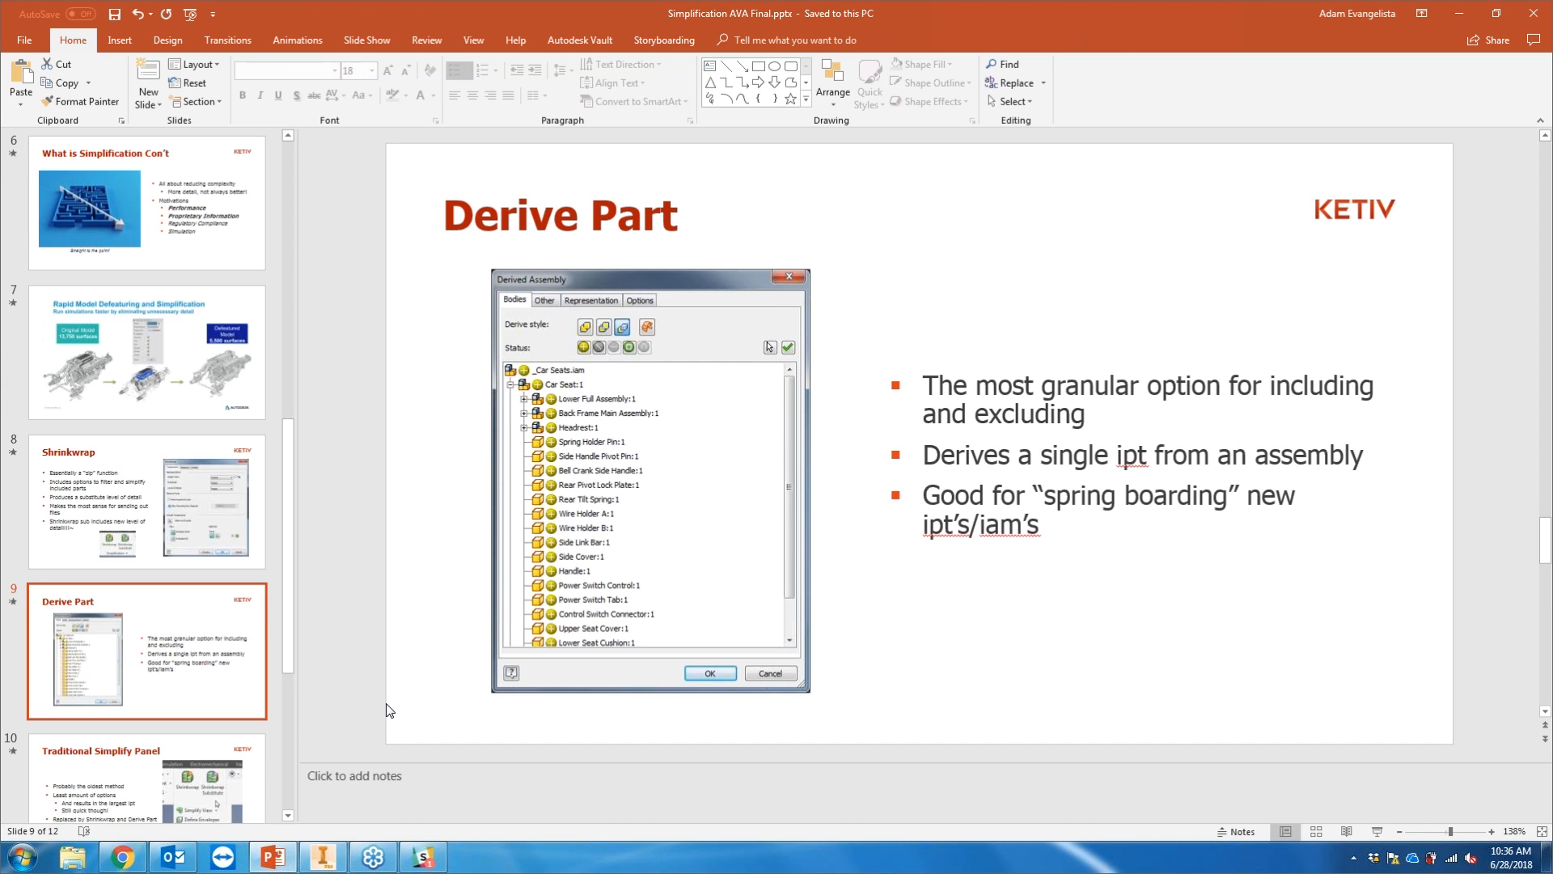
{"action": "key", "text": "Page_Down"}
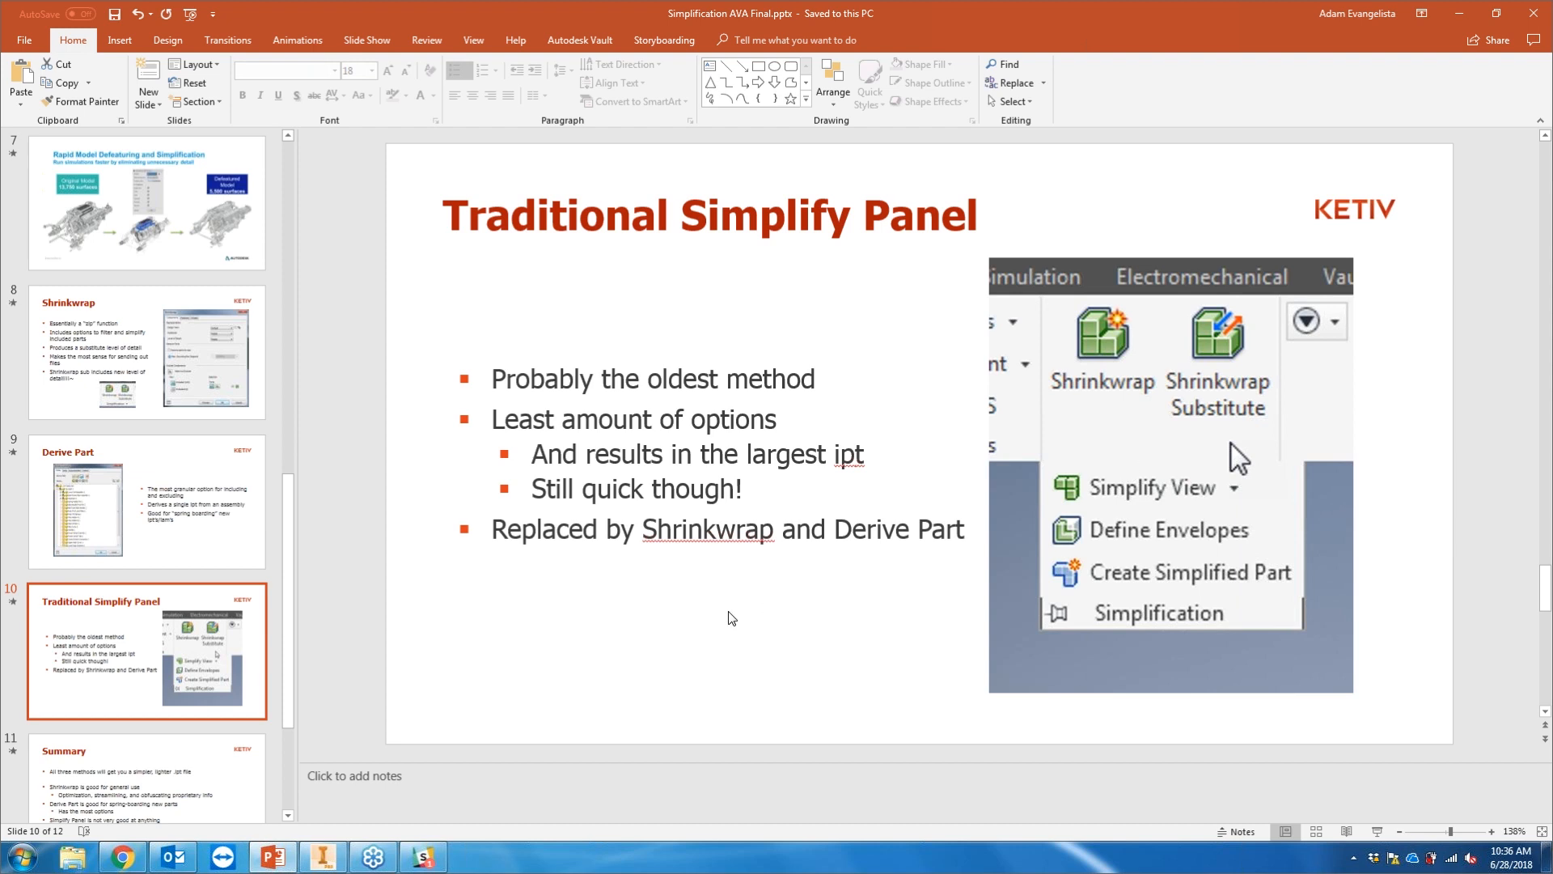
{"action": "left_click", "coordinate": [323, 855]}
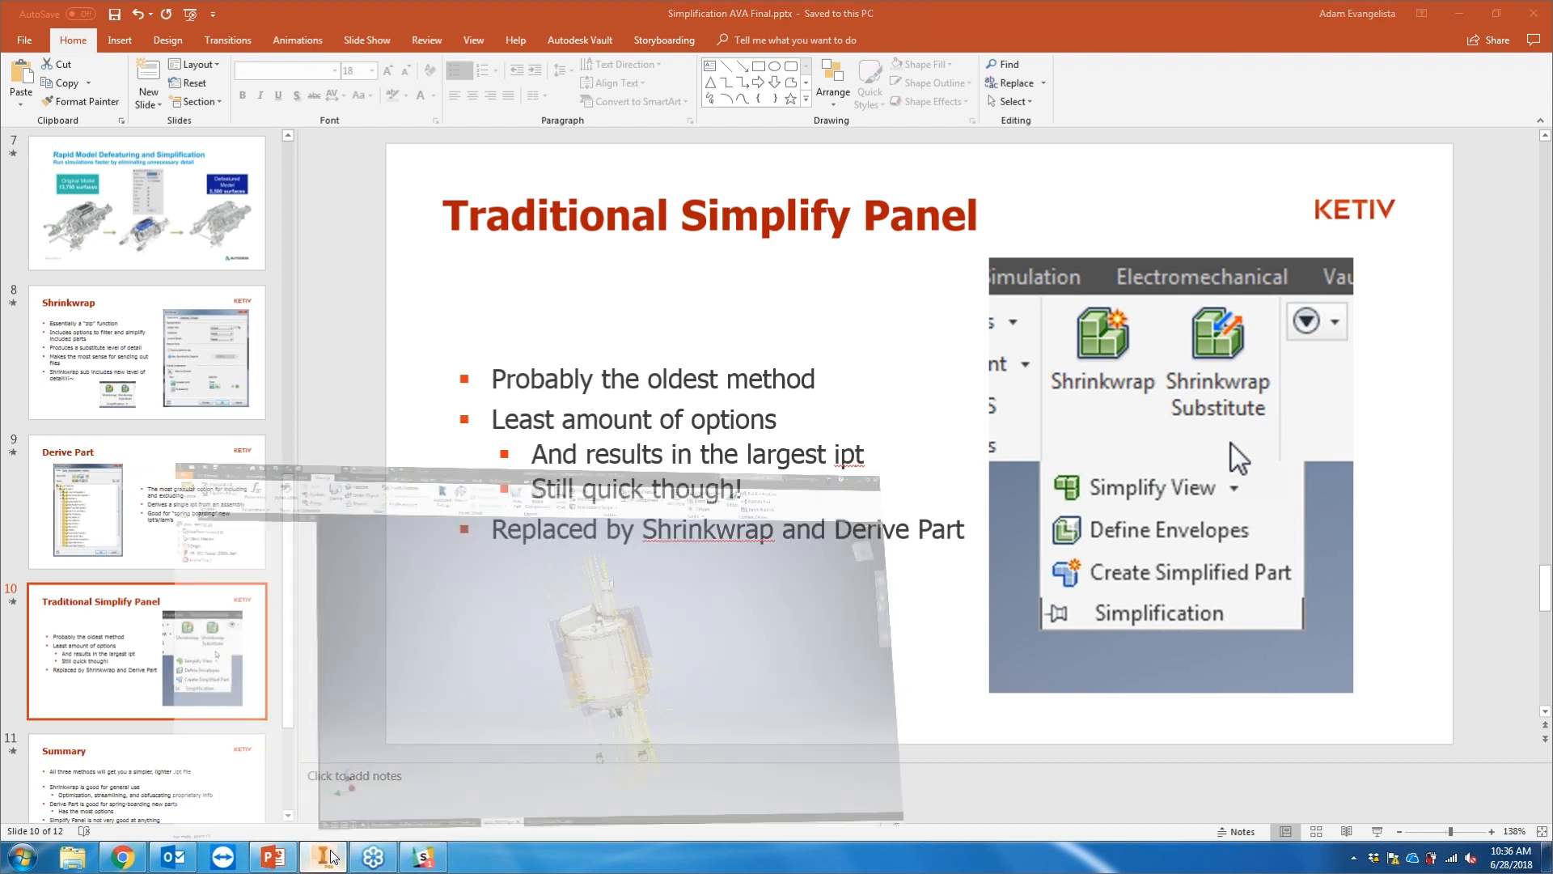
{"action": "middle_click_drag", "start_coordinate": [643, 448], "coordinate": [608, 440]}
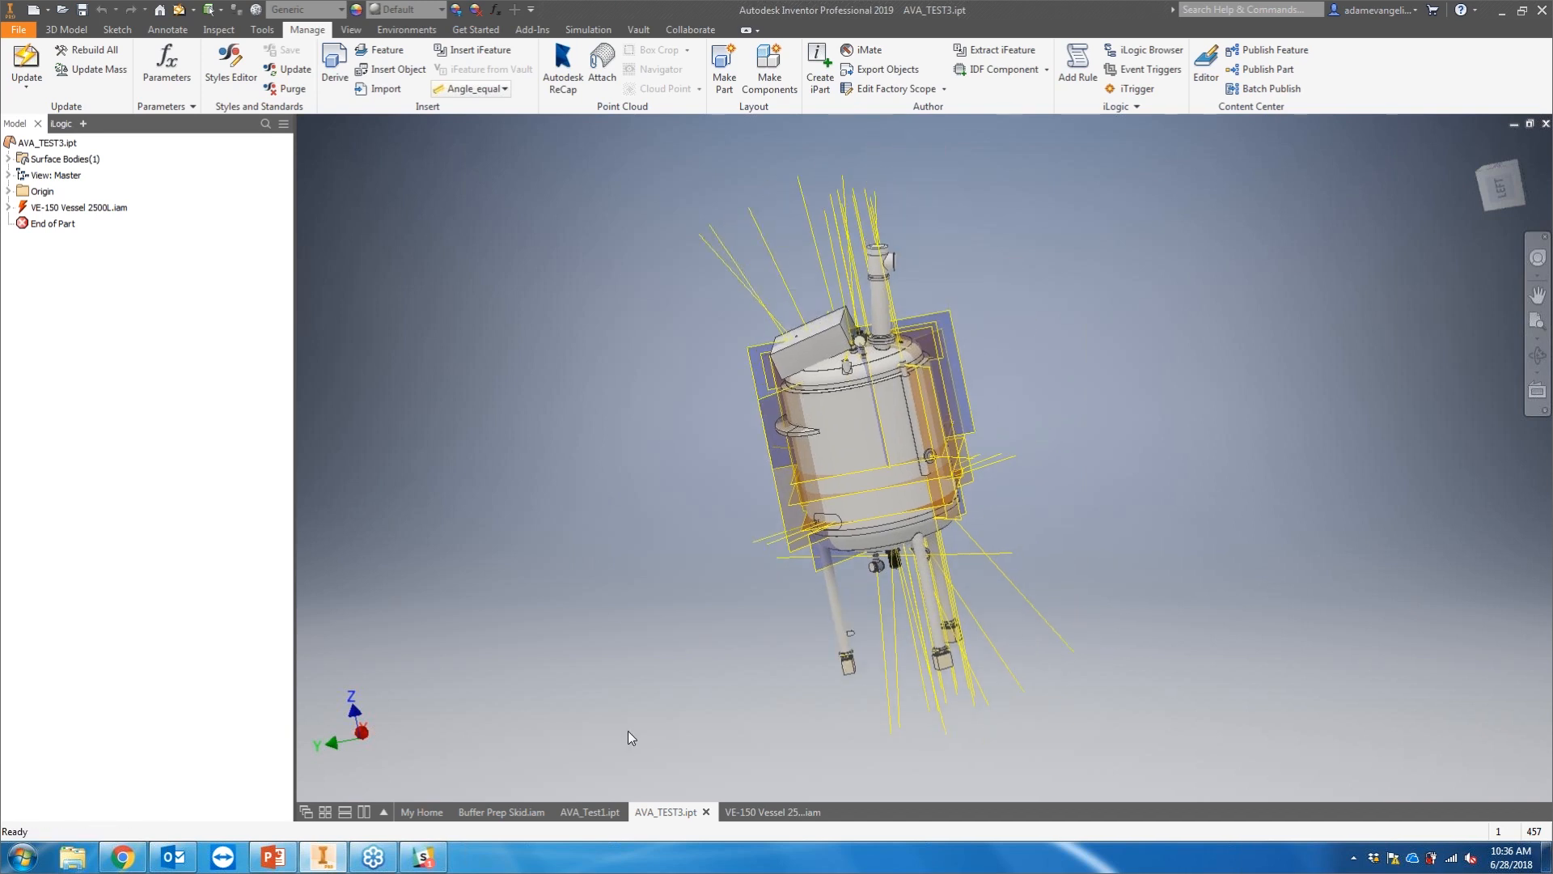
Step: Switch between the open documents to the VE-150 Vessel 2500L assembly
{"action": "left_click", "coordinate": [597, 813]}
{"action": "left_click", "coordinate": [536, 810]}
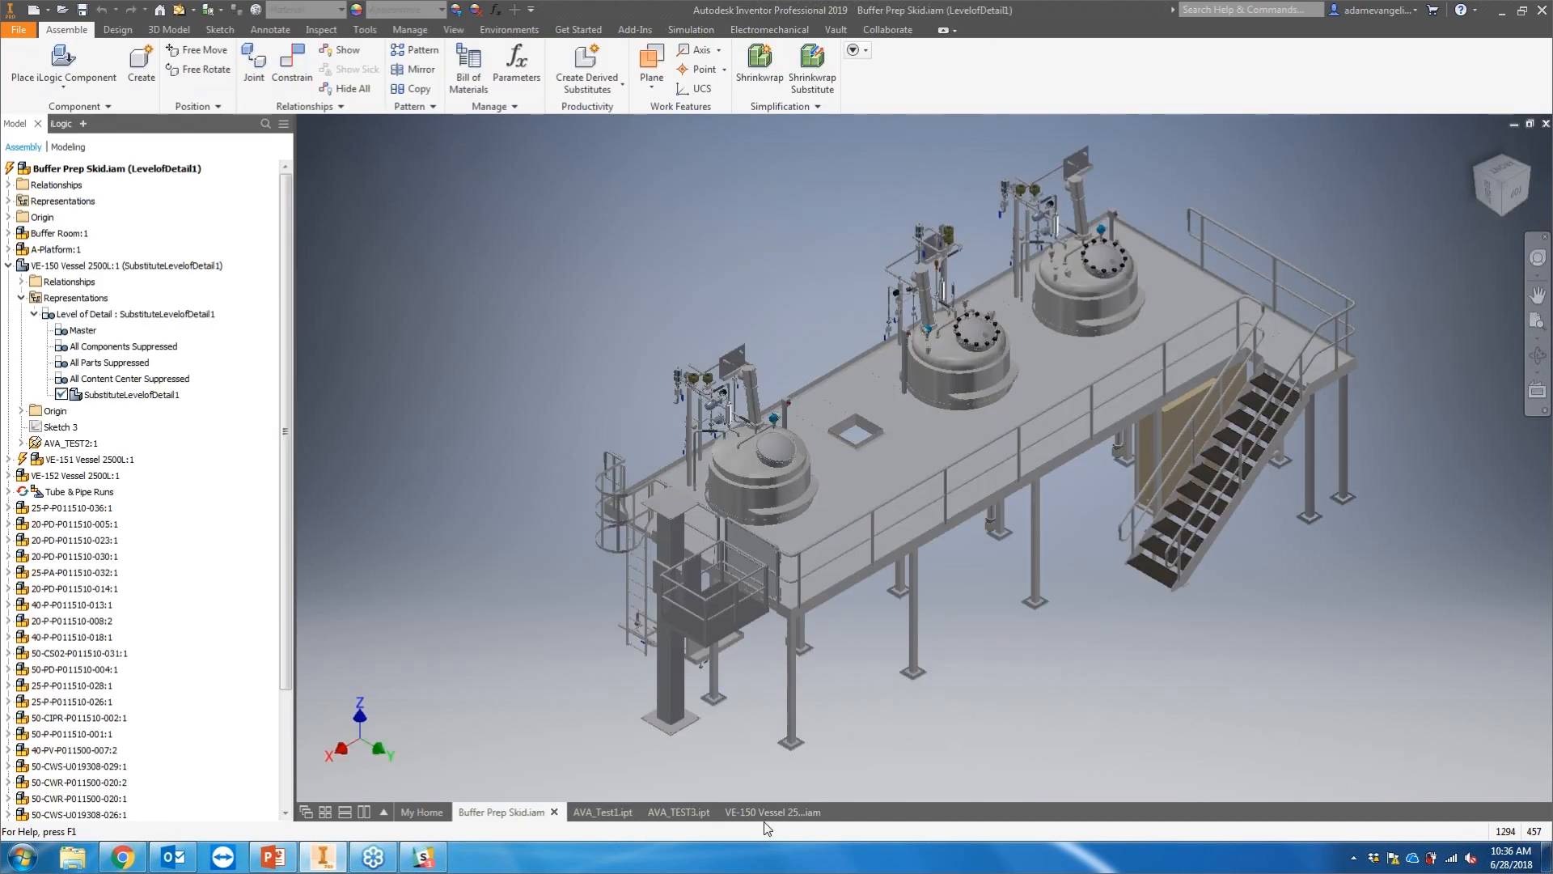
{"action": "left_click", "coordinate": [776, 813]}
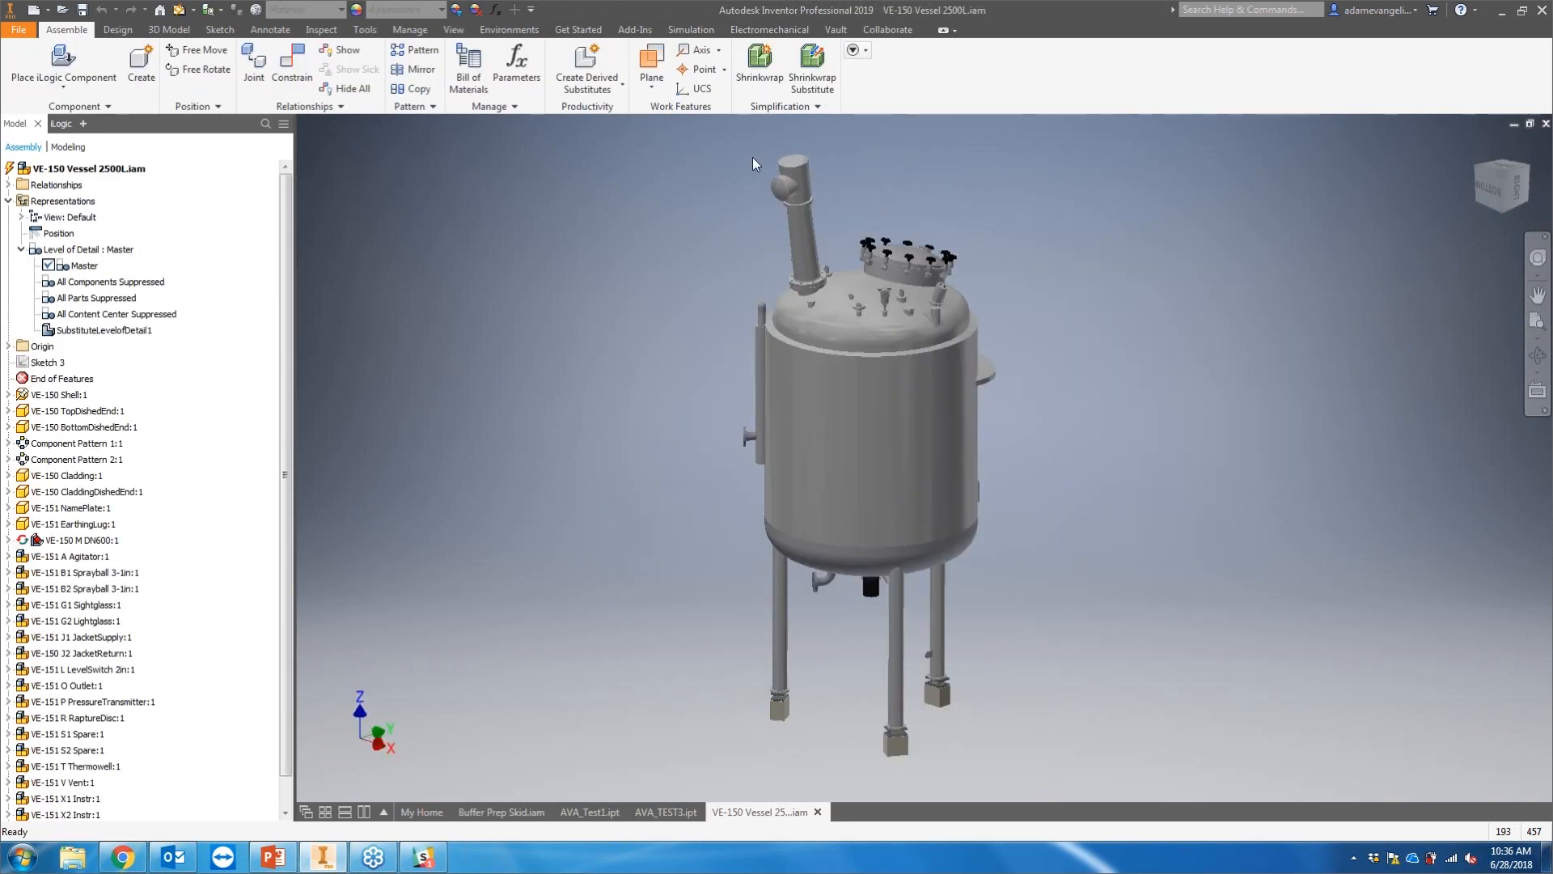
Step: Start Simplify View, select the cladding and top dished end, and switch selection to component priority
{"action": "left_click", "coordinate": [762, 106]}
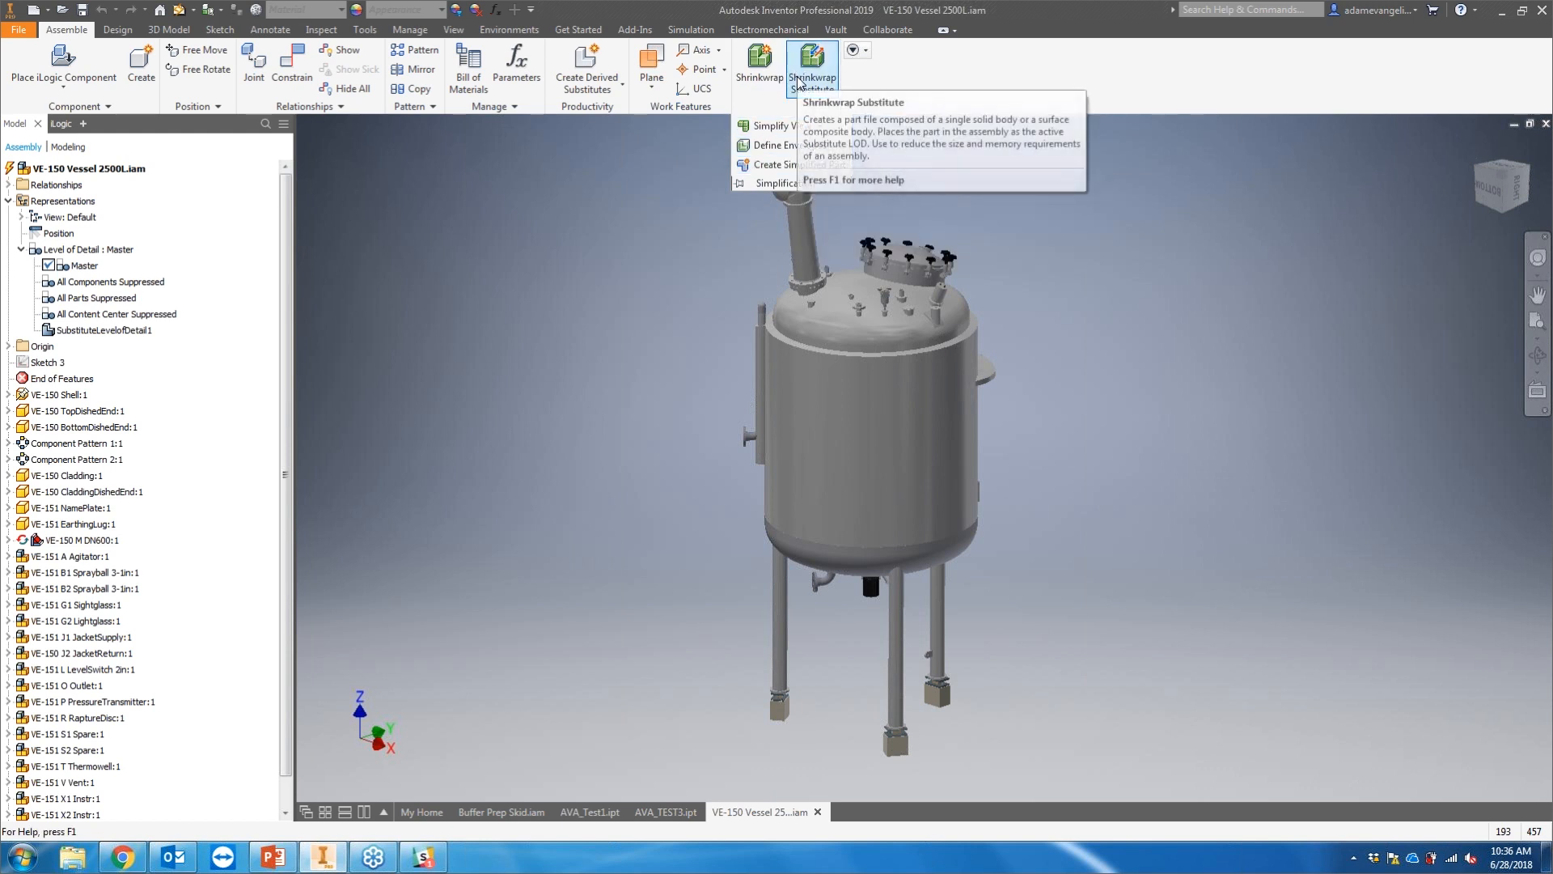
{"action": "left_click", "coordinate": [782, 127]}
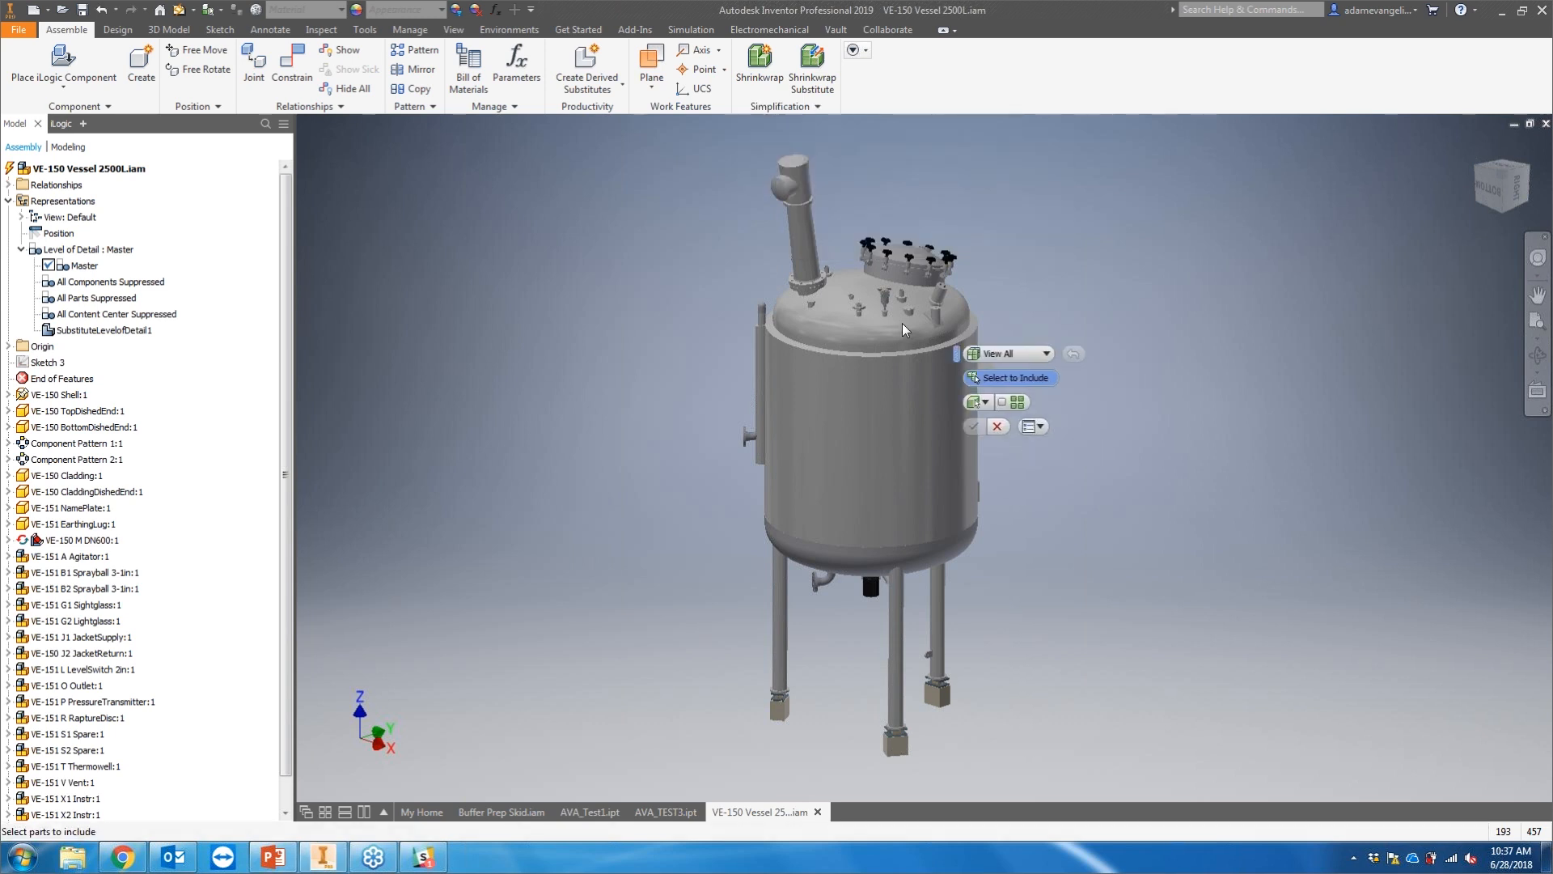
{"action": "left_click_drag", "start_coordinate": [956, 354], "coordinate": [512, 241]}
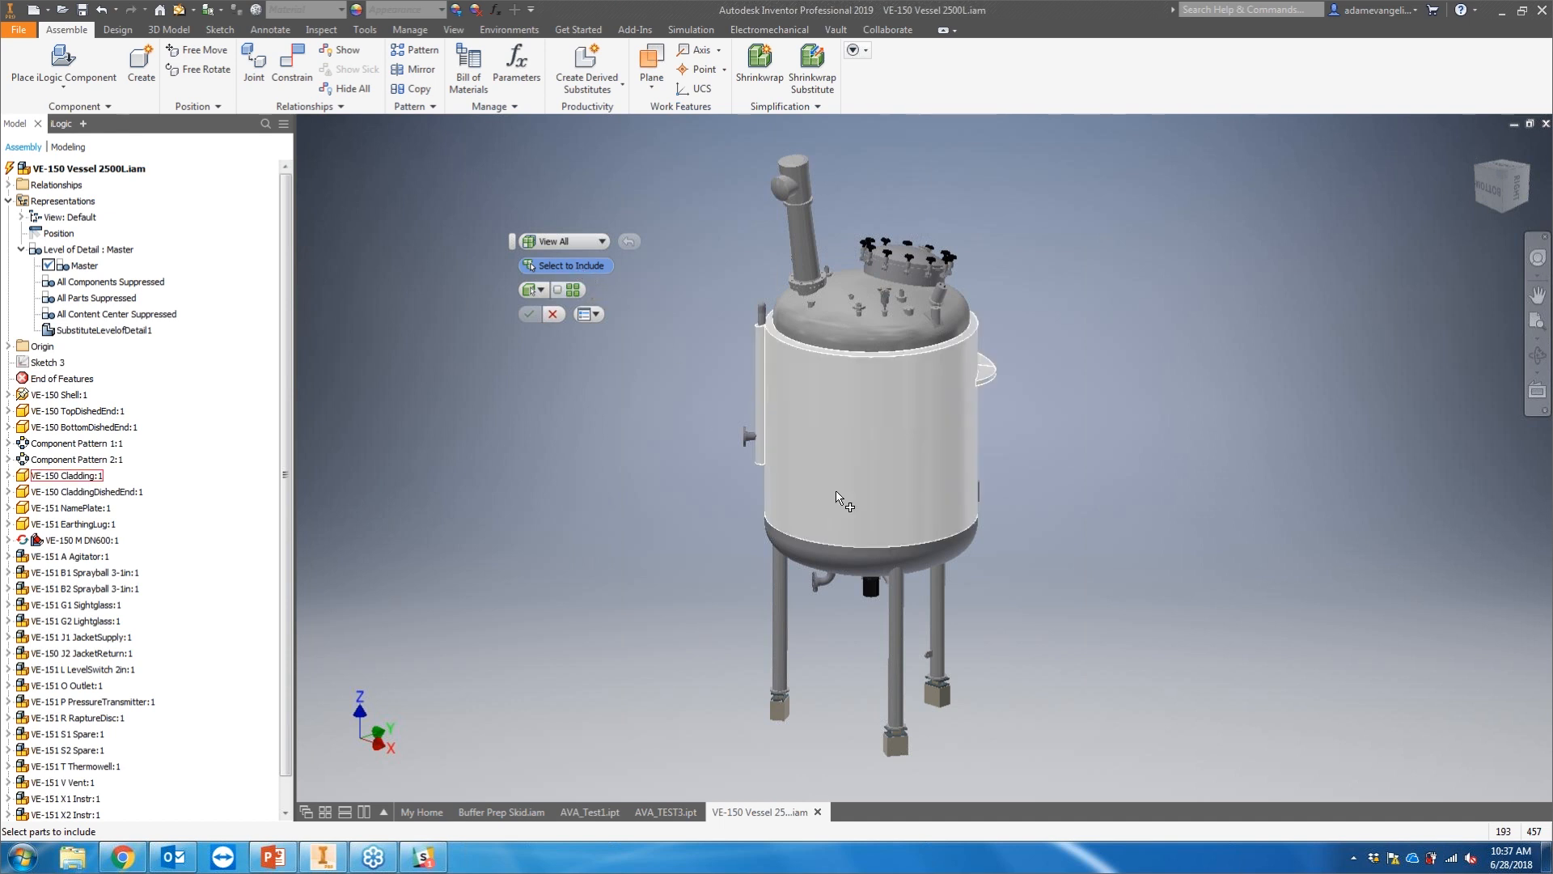
{"action": "left_click", "coordinate": [853, 409]}
{"action": "left_click", "coordinate": [861, 319]}
{"action": "left_click", "coordinate": [799, 230]}
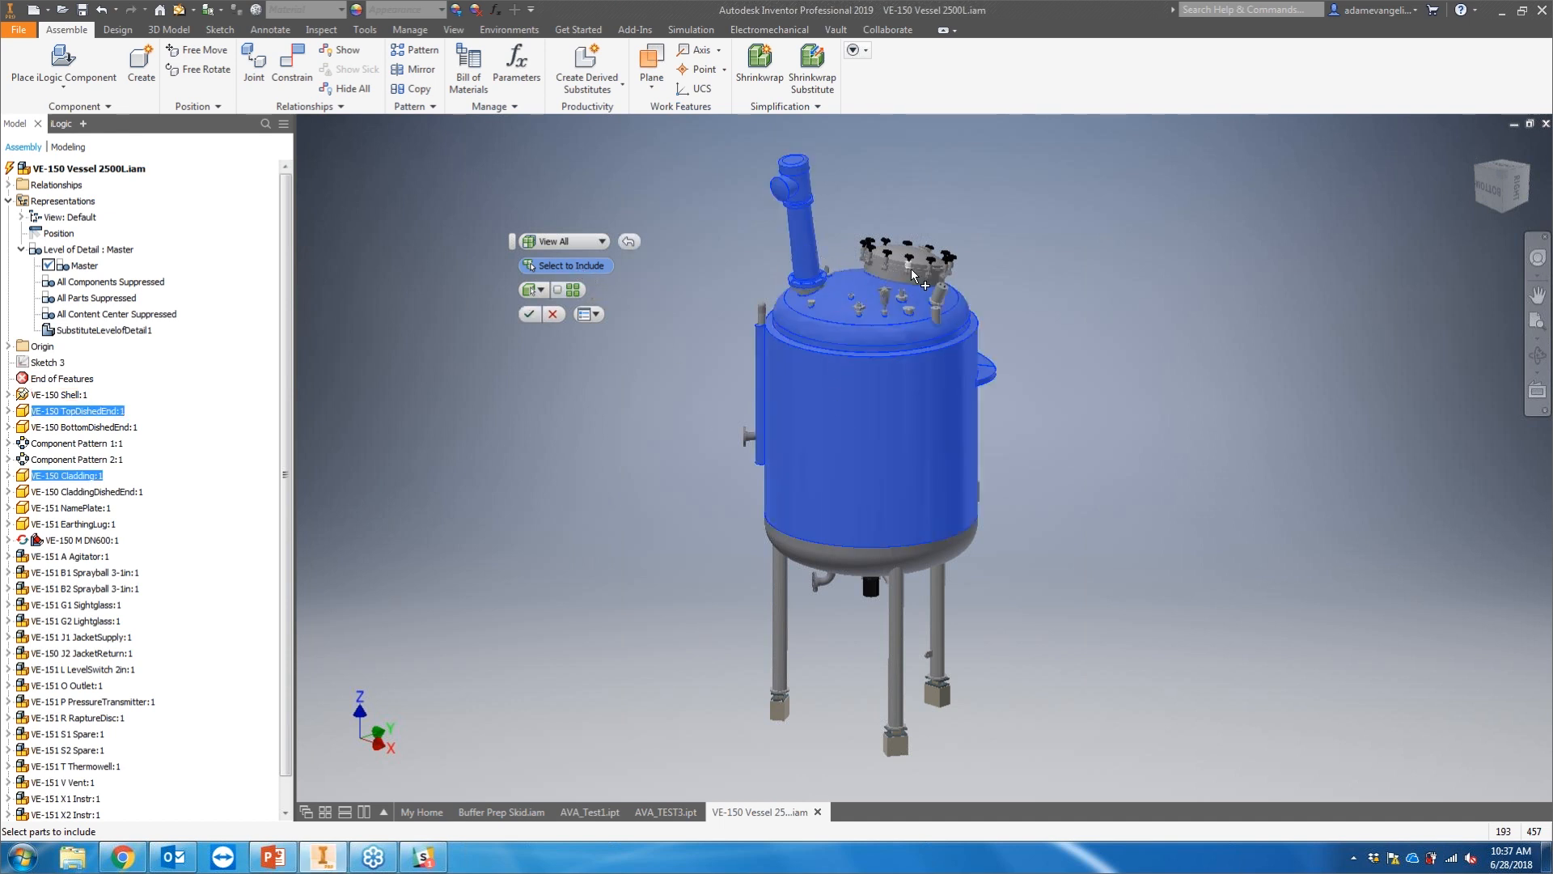
{"action": "left_click", "coordinate": [536, 291]}
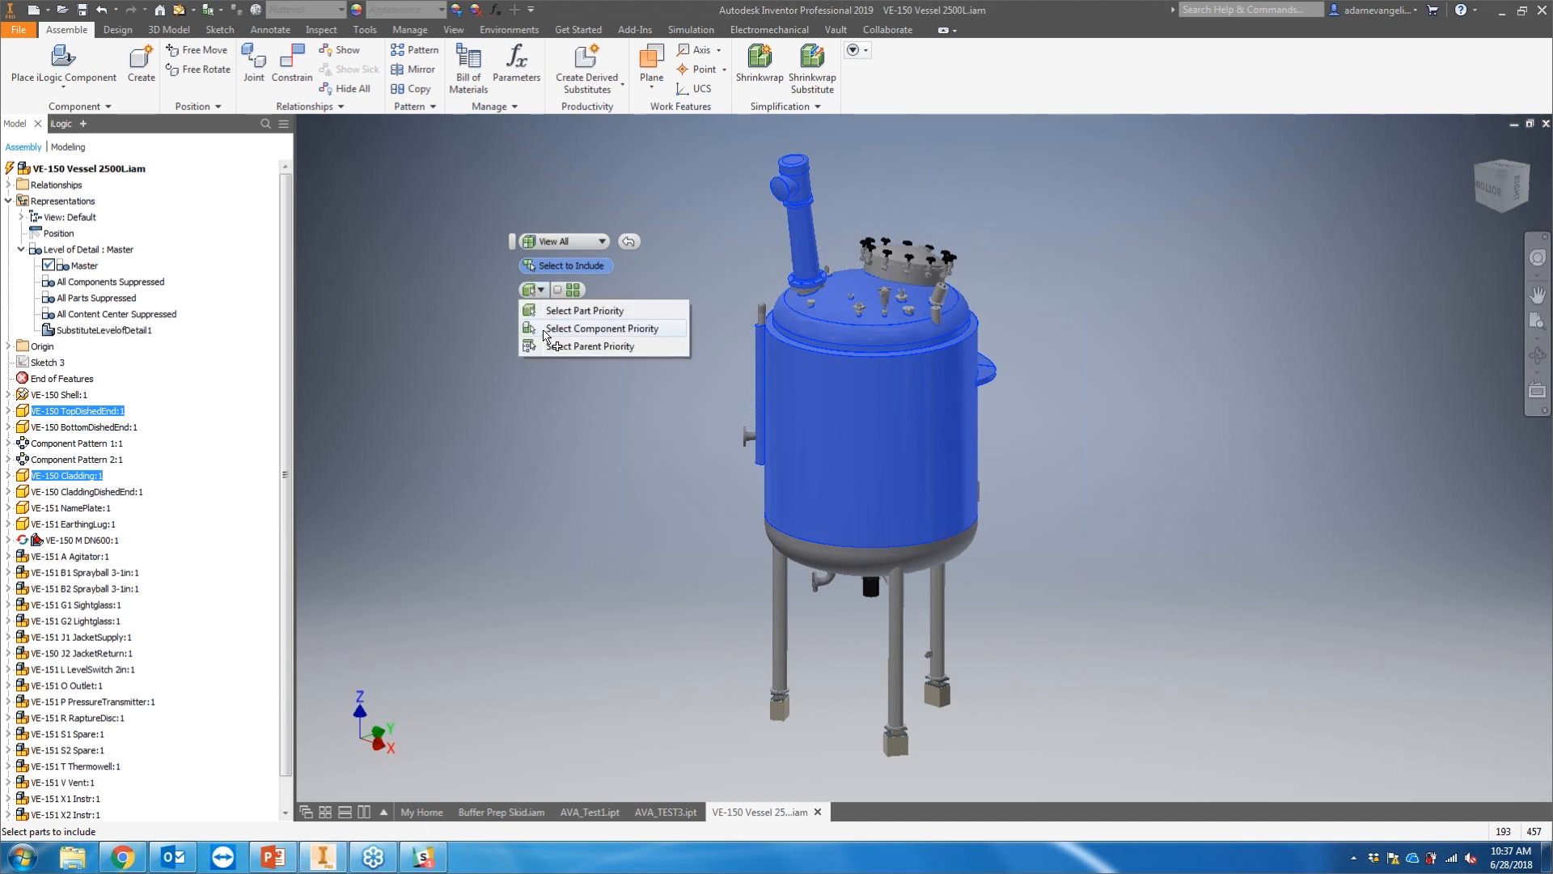
{"action": "left_click", "coordinate": [590, 330]}
Step: Add the top fittings, manway, cladding dished end, legs and shell to the simplified view and finish it
{"action": "left_click", "coordinate": [910, 269]}
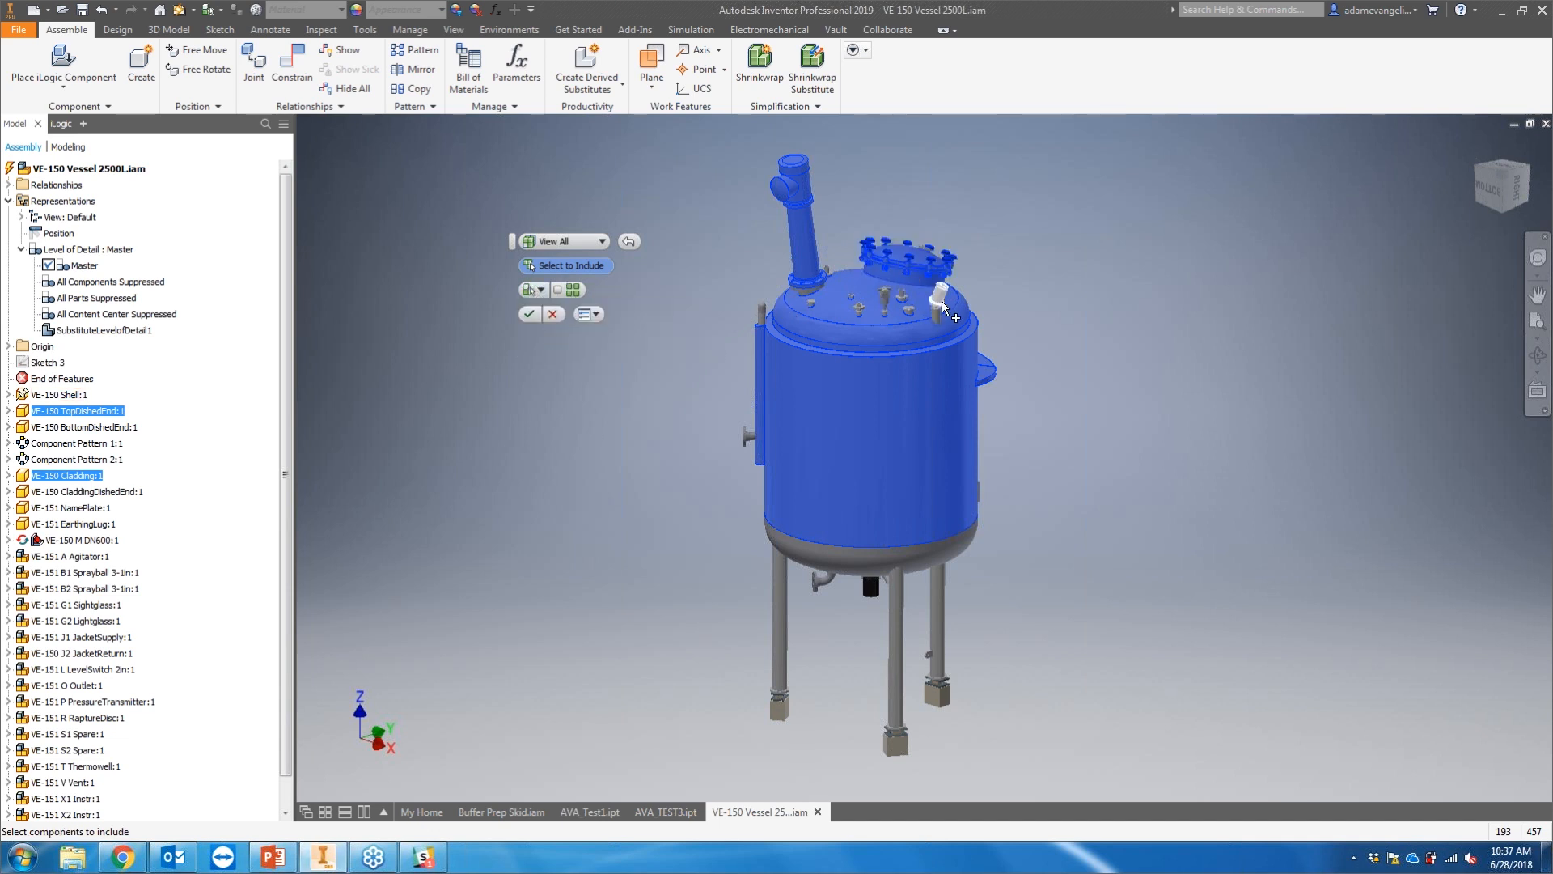
{"action": "left_click", "coordinate": [934, 315]}
{"action": "left_click", "coordinate": [884, 297]}
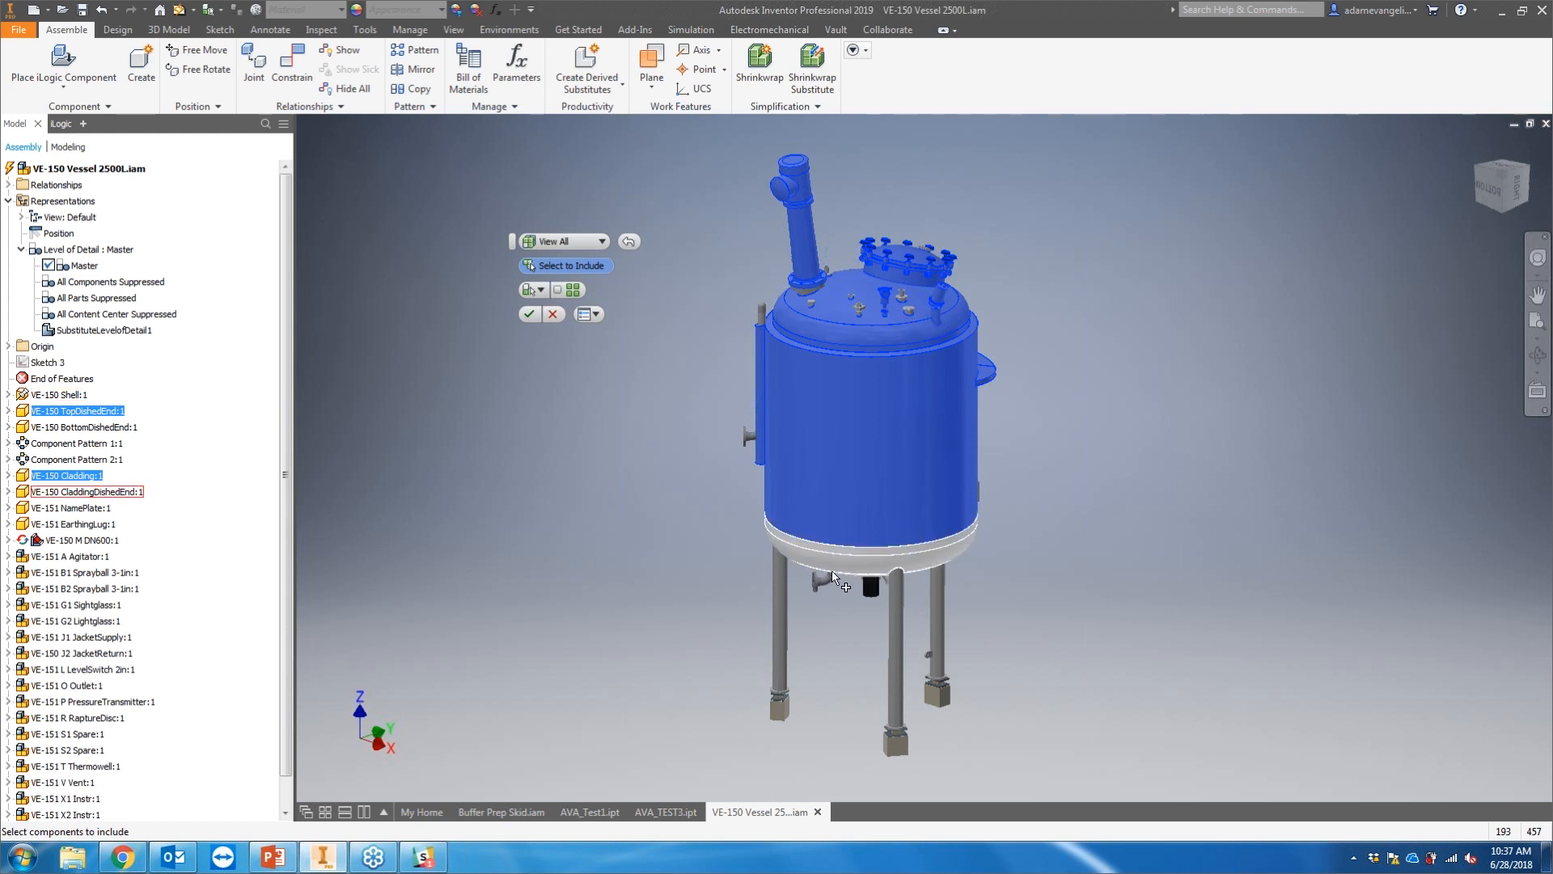
{"action": "left_click", "coordinate": [833, 571]}
{"action": "left_click", "coordinate": [781, 599]}
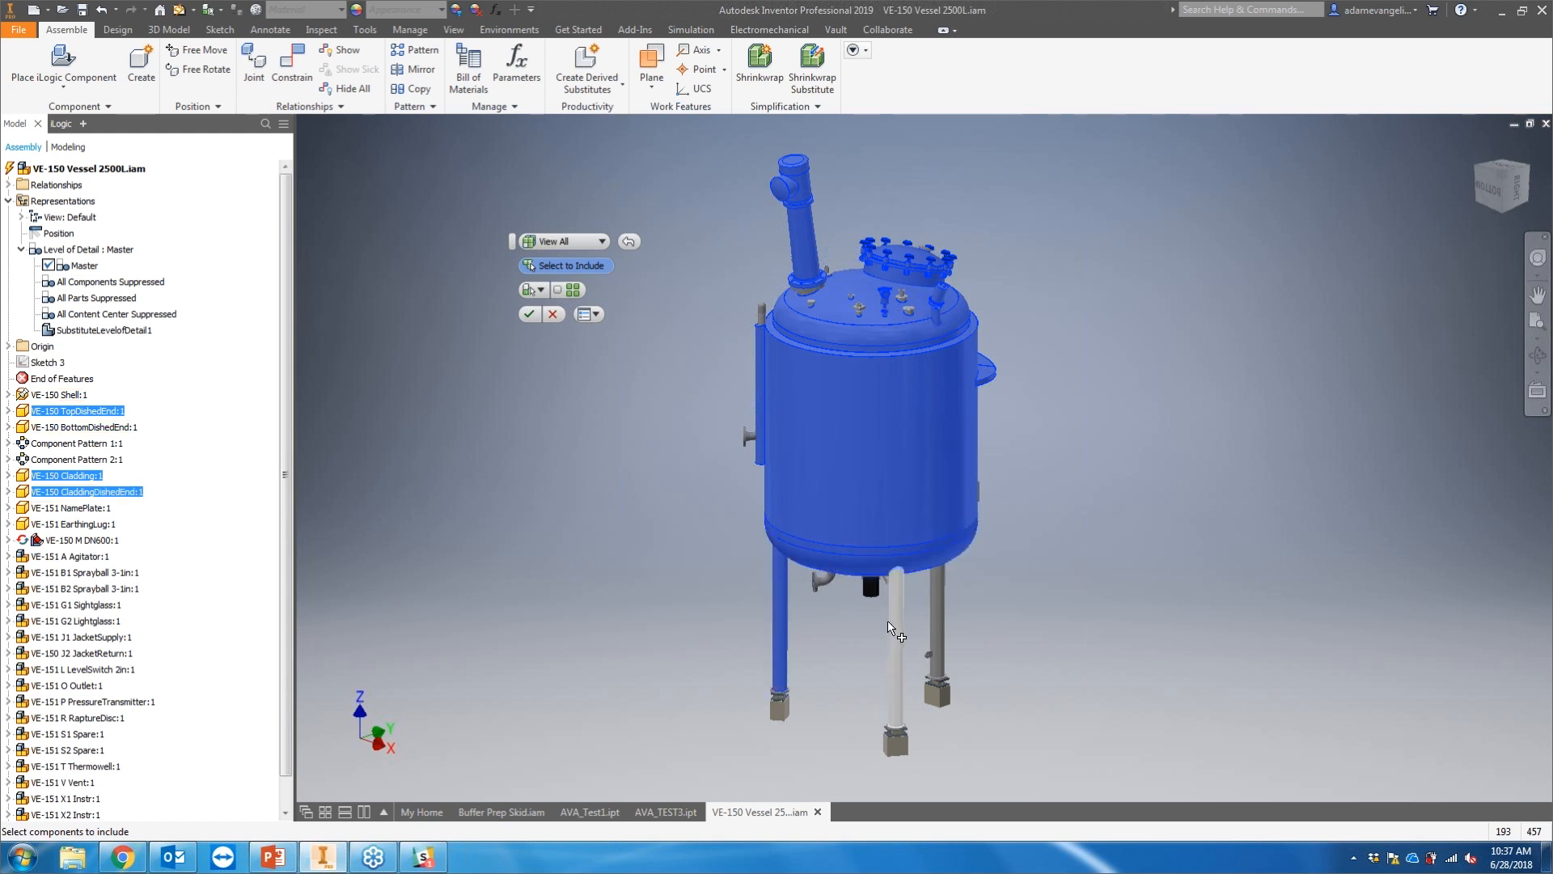
{"action": "left_click", "coordinate": [897, 615]}
{"action": "left_click", "coordinate": [938, 615]}
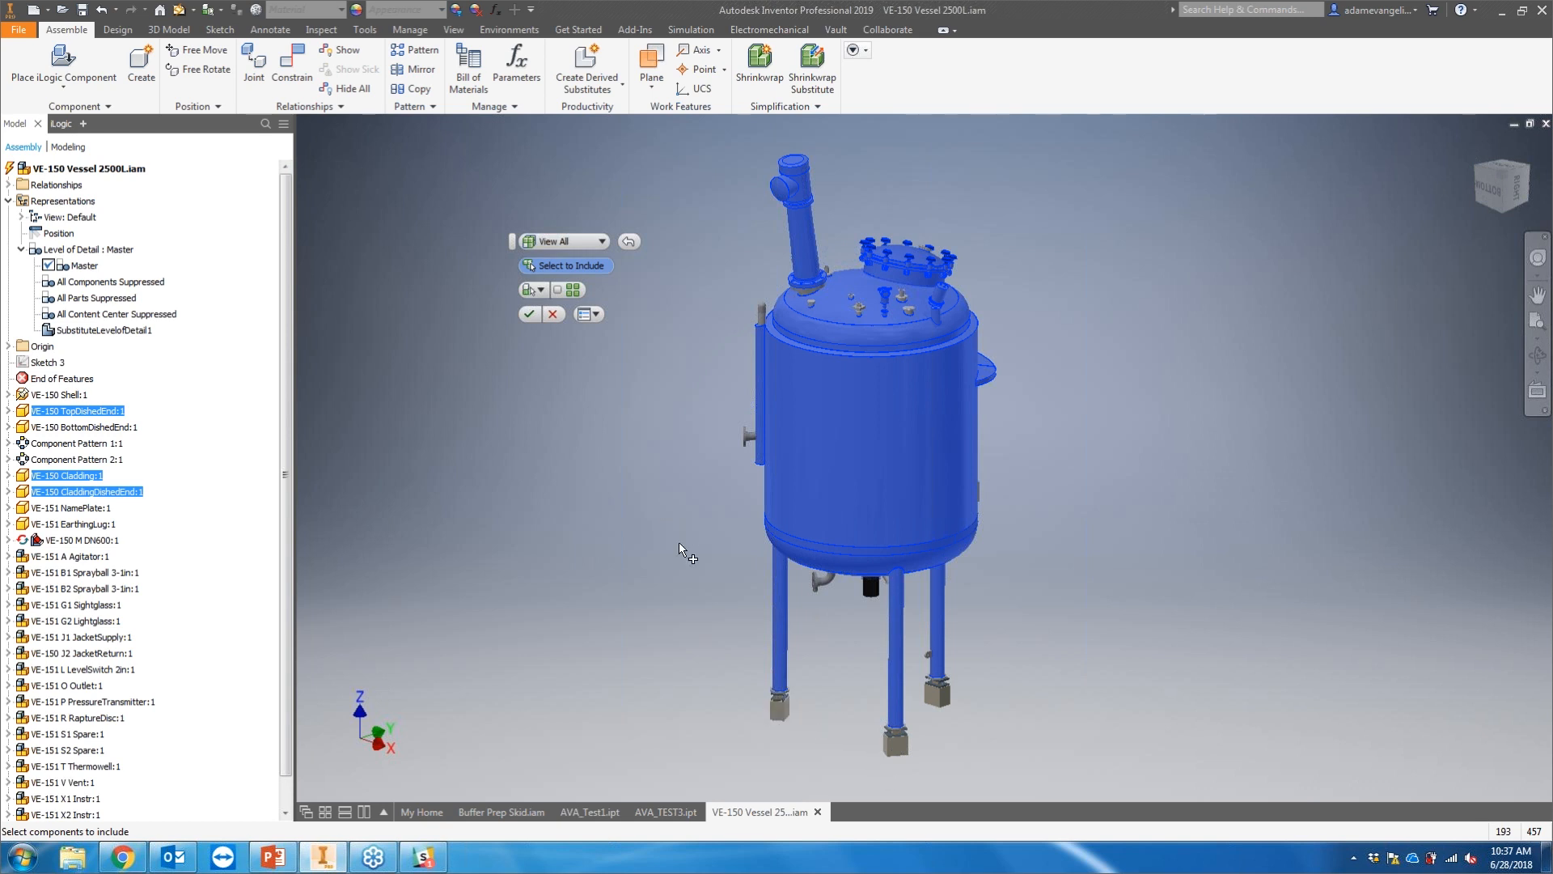
{"action": "left_click", "coordinate": [556, 289]}
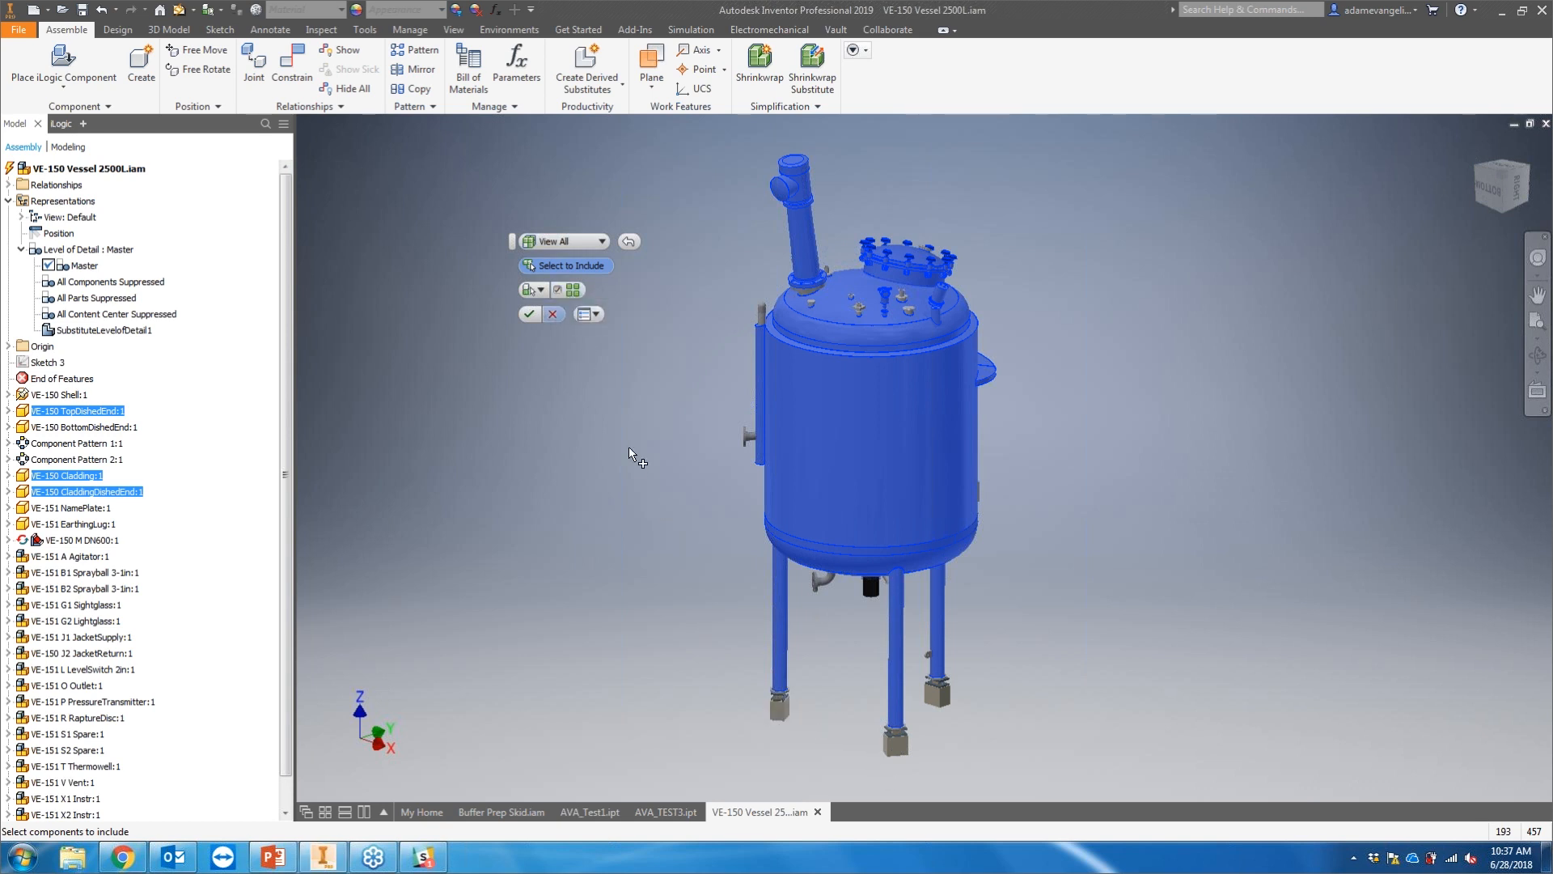
{"action": "left_click", "coordinate": [778, 709]}
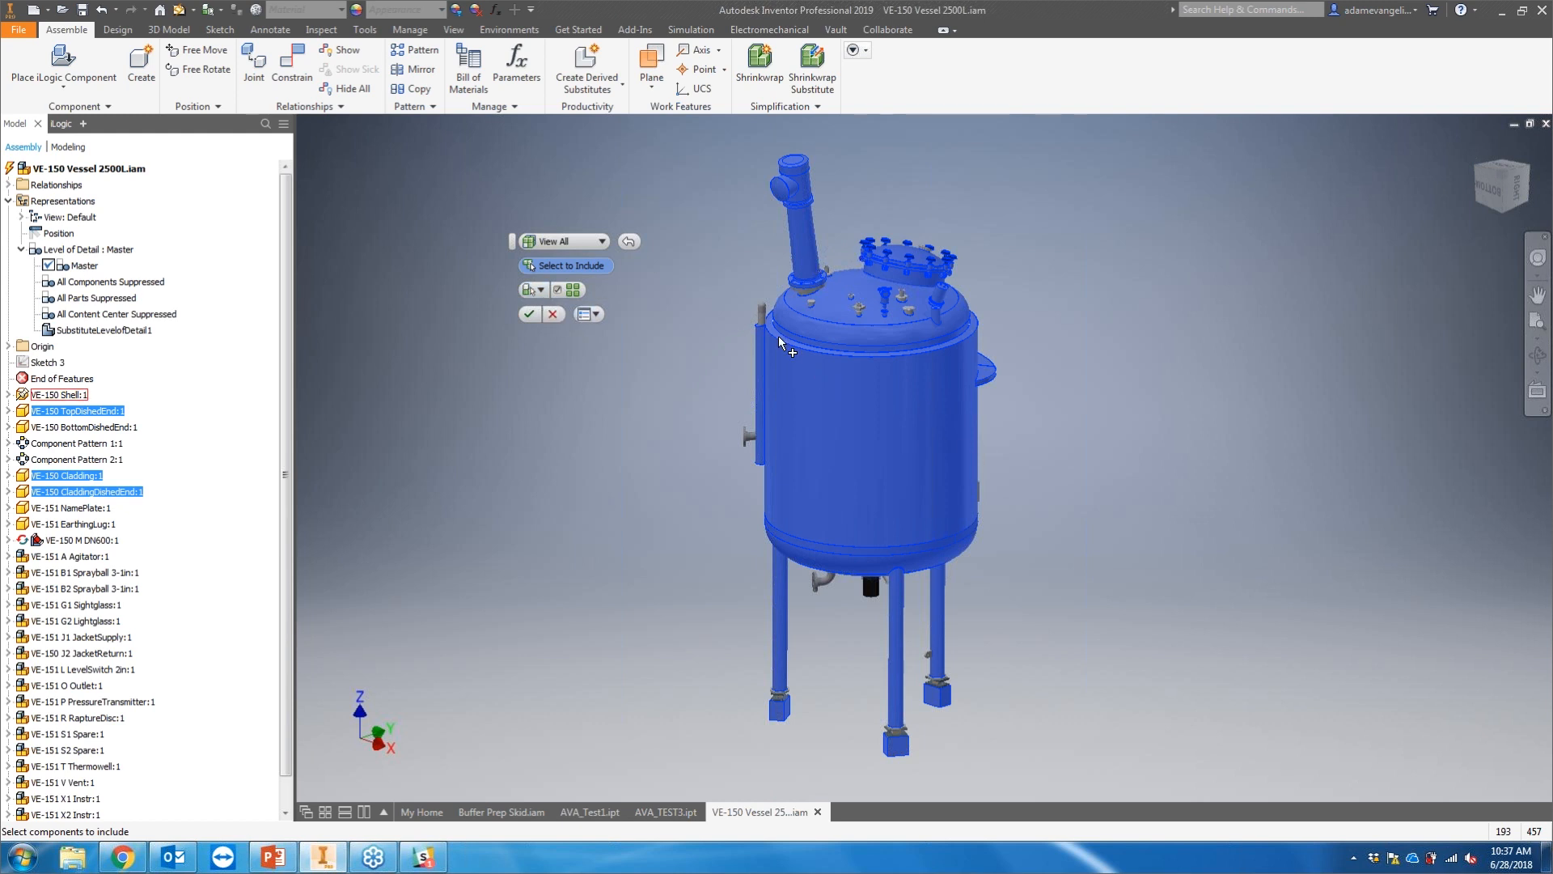
{"action": "left_click", "coordinate": [532, 317]}
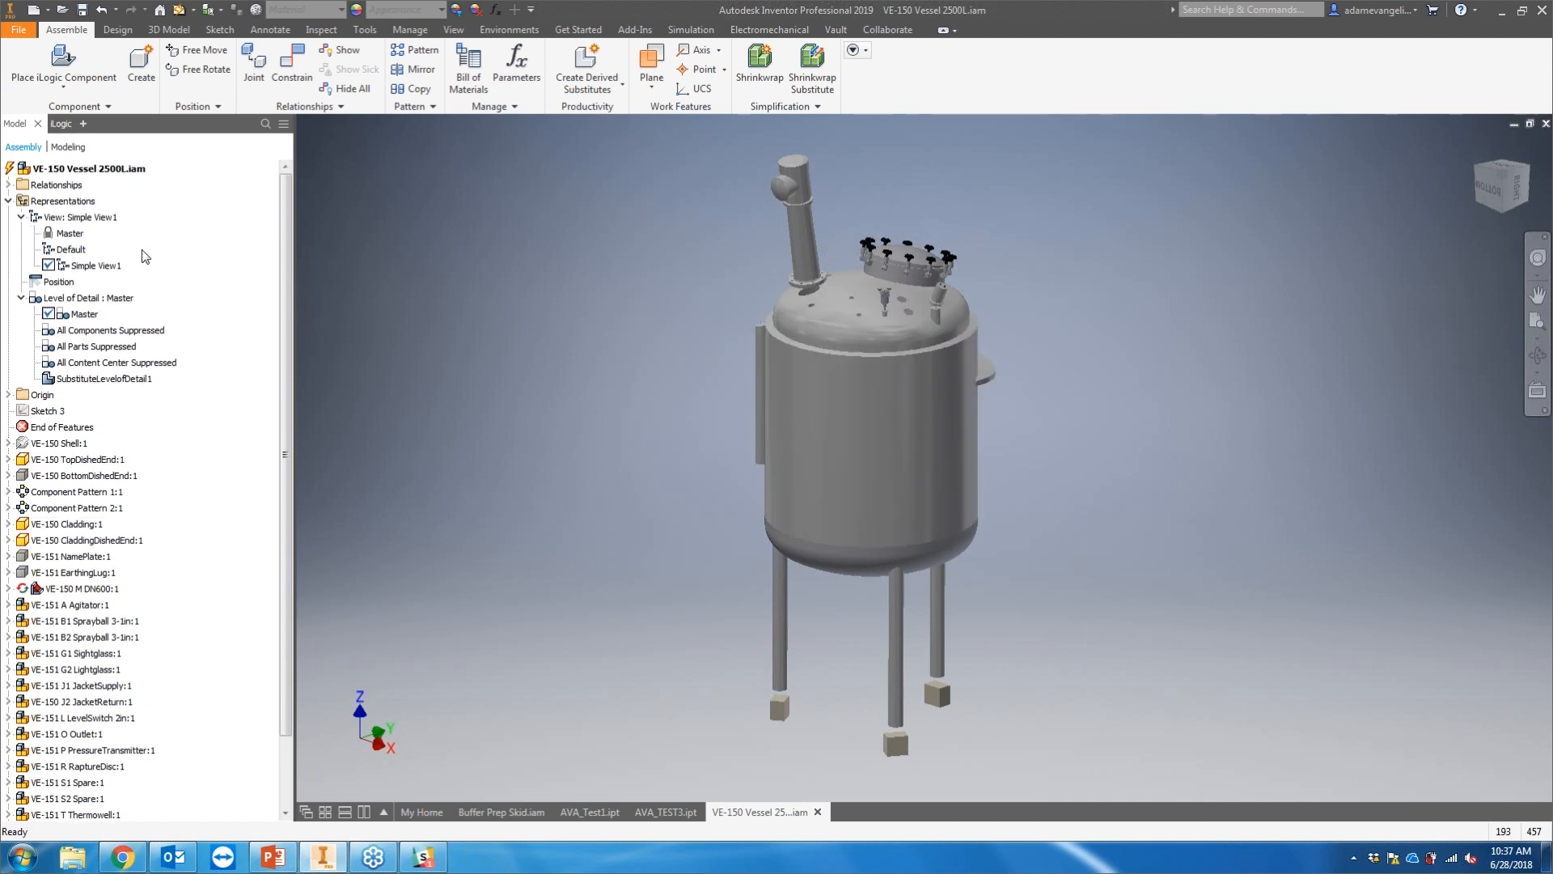
Step: Select Simple View1, start Define Envelopes on the top instrument and resize the bounding box's top and sides
{"action": "left_click", "coordinate": [101, 269]}
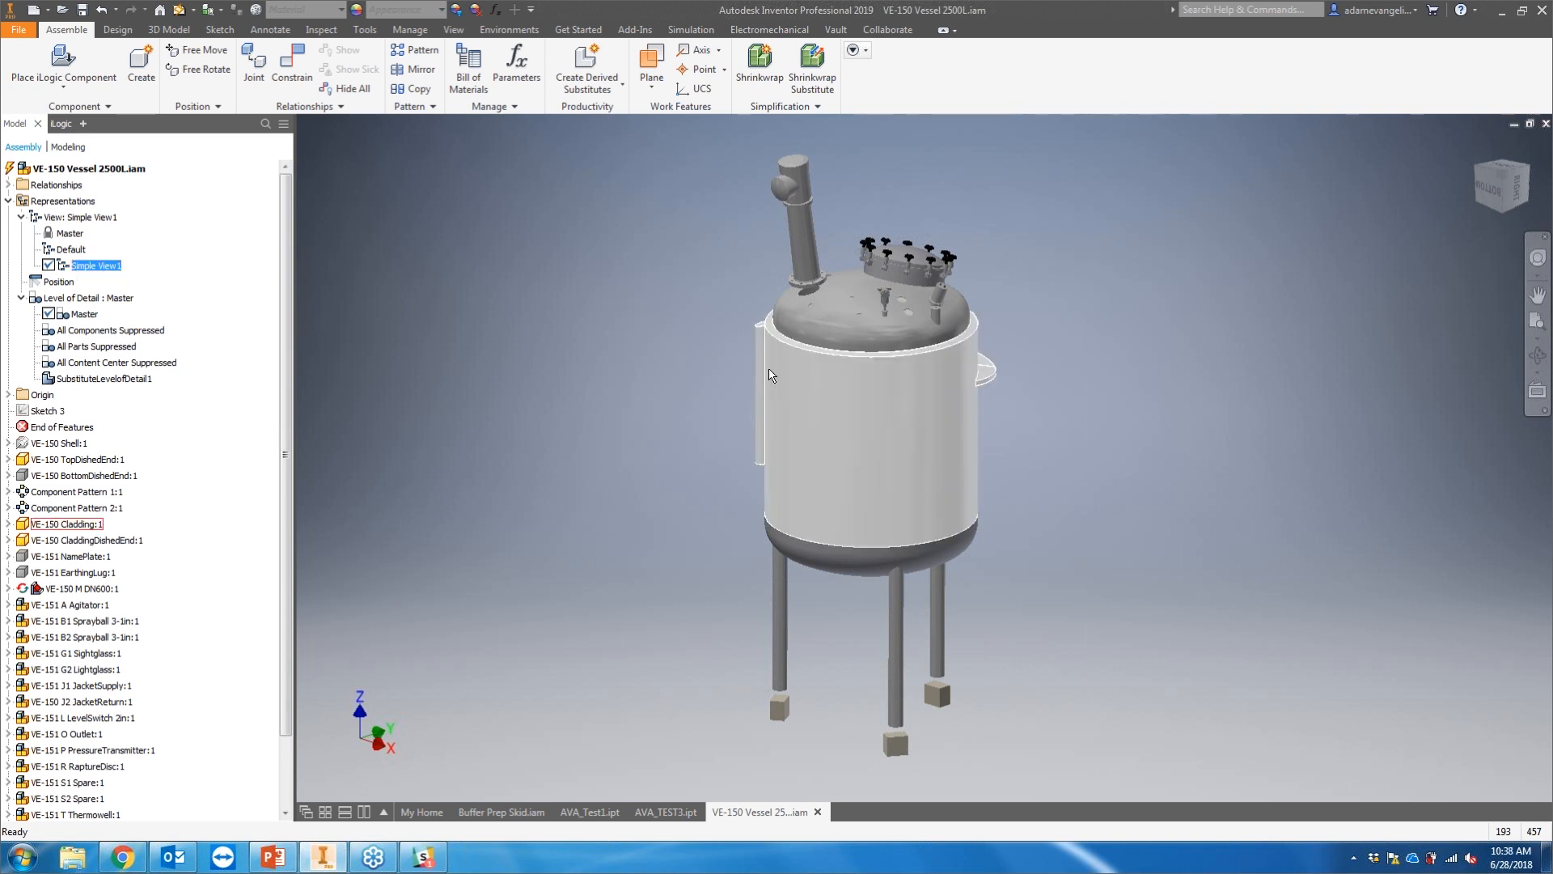
{"action": "left_click", "coordinate": [785, 106]}
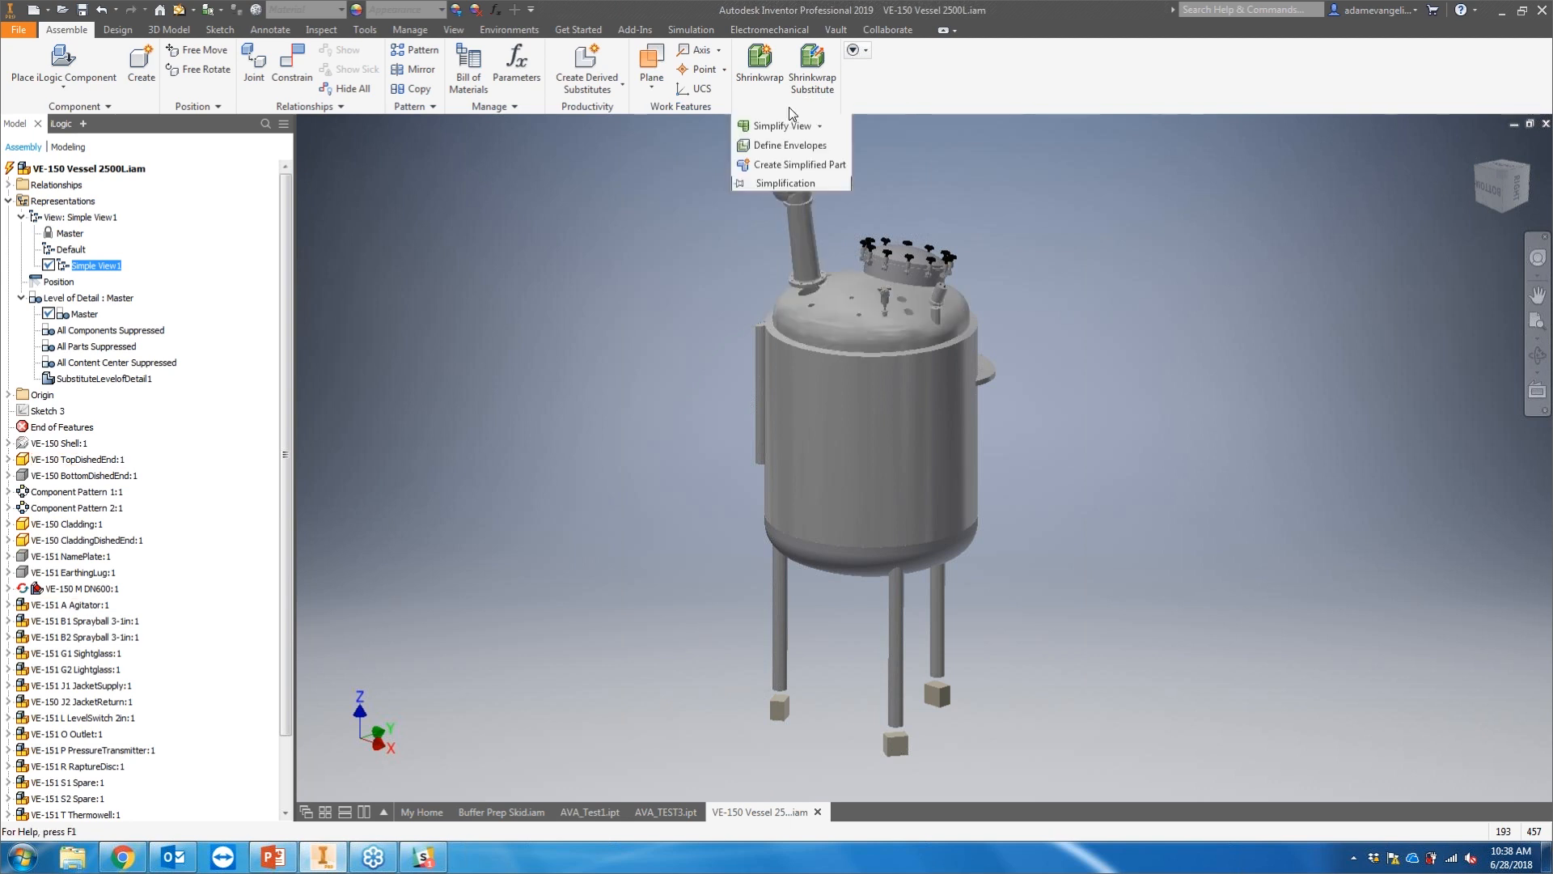
{"action": "left_click", "coordinate": [790, 146]}
{"action": "scroll", "coordinate": [898, 294], "scroll_direction": "up", "scroll_amount": 5}
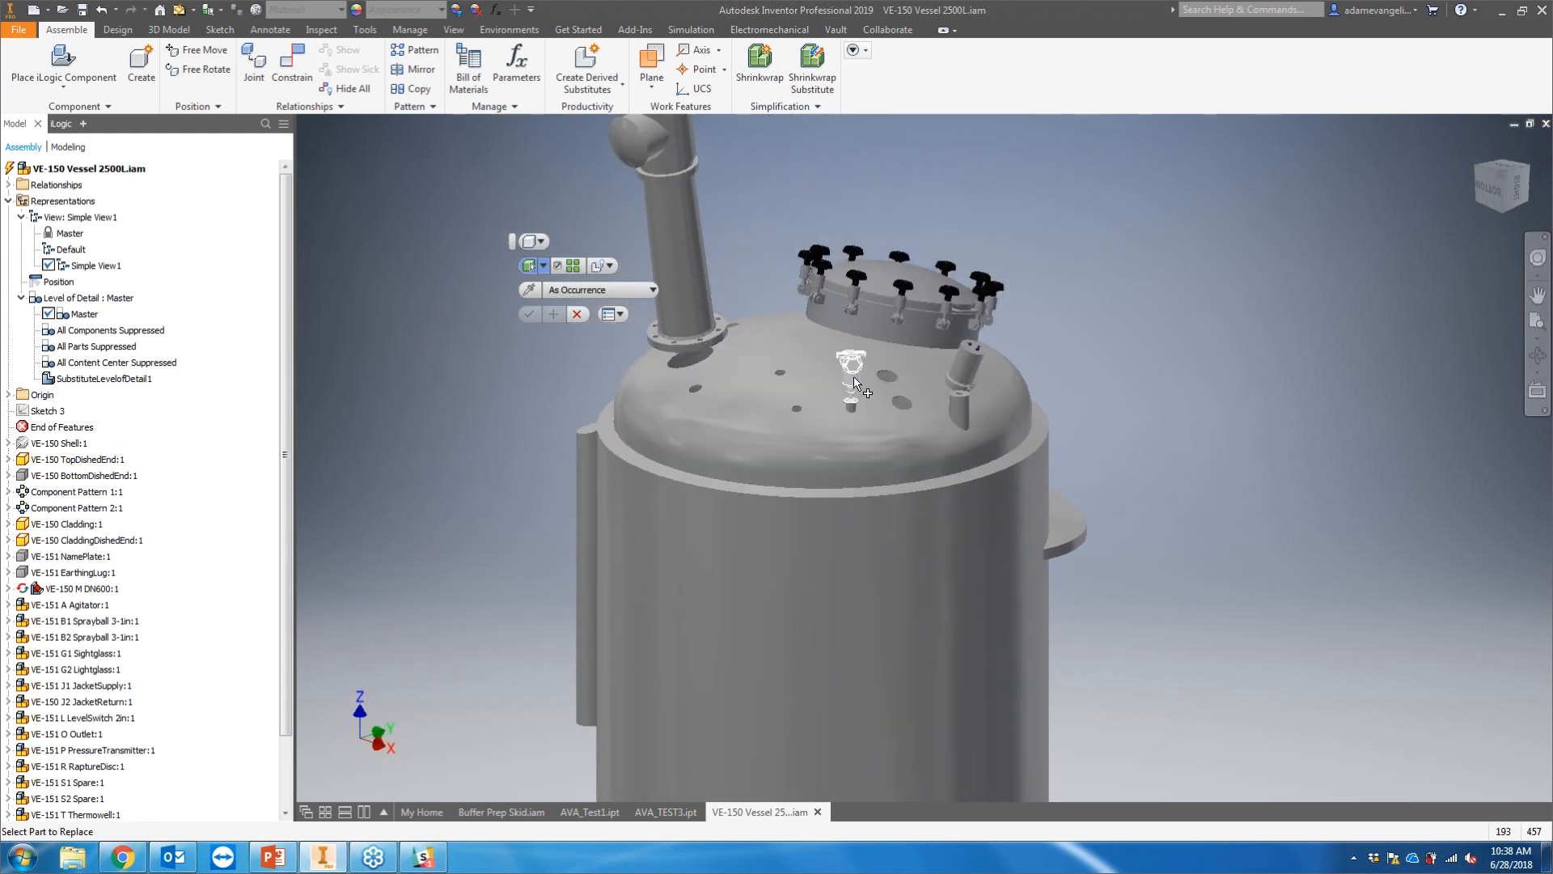
{"action": "scroll", "coordinate": [851, 343], "scroll_direction": "up", "scroll_amount": 5}
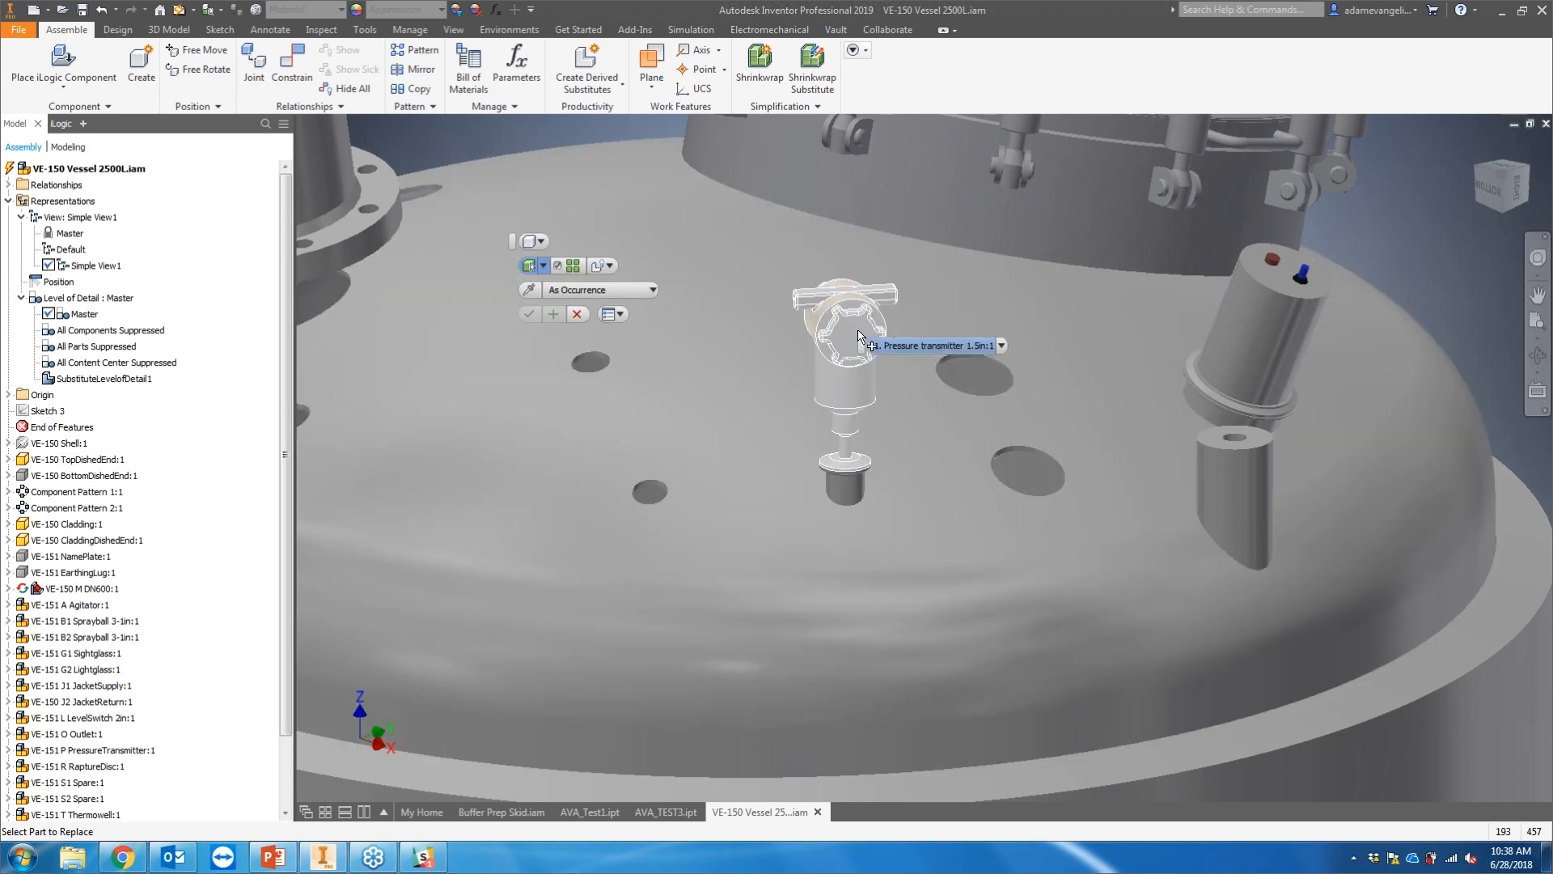
{"action": "left_click", "coordinate": [845, 317]}
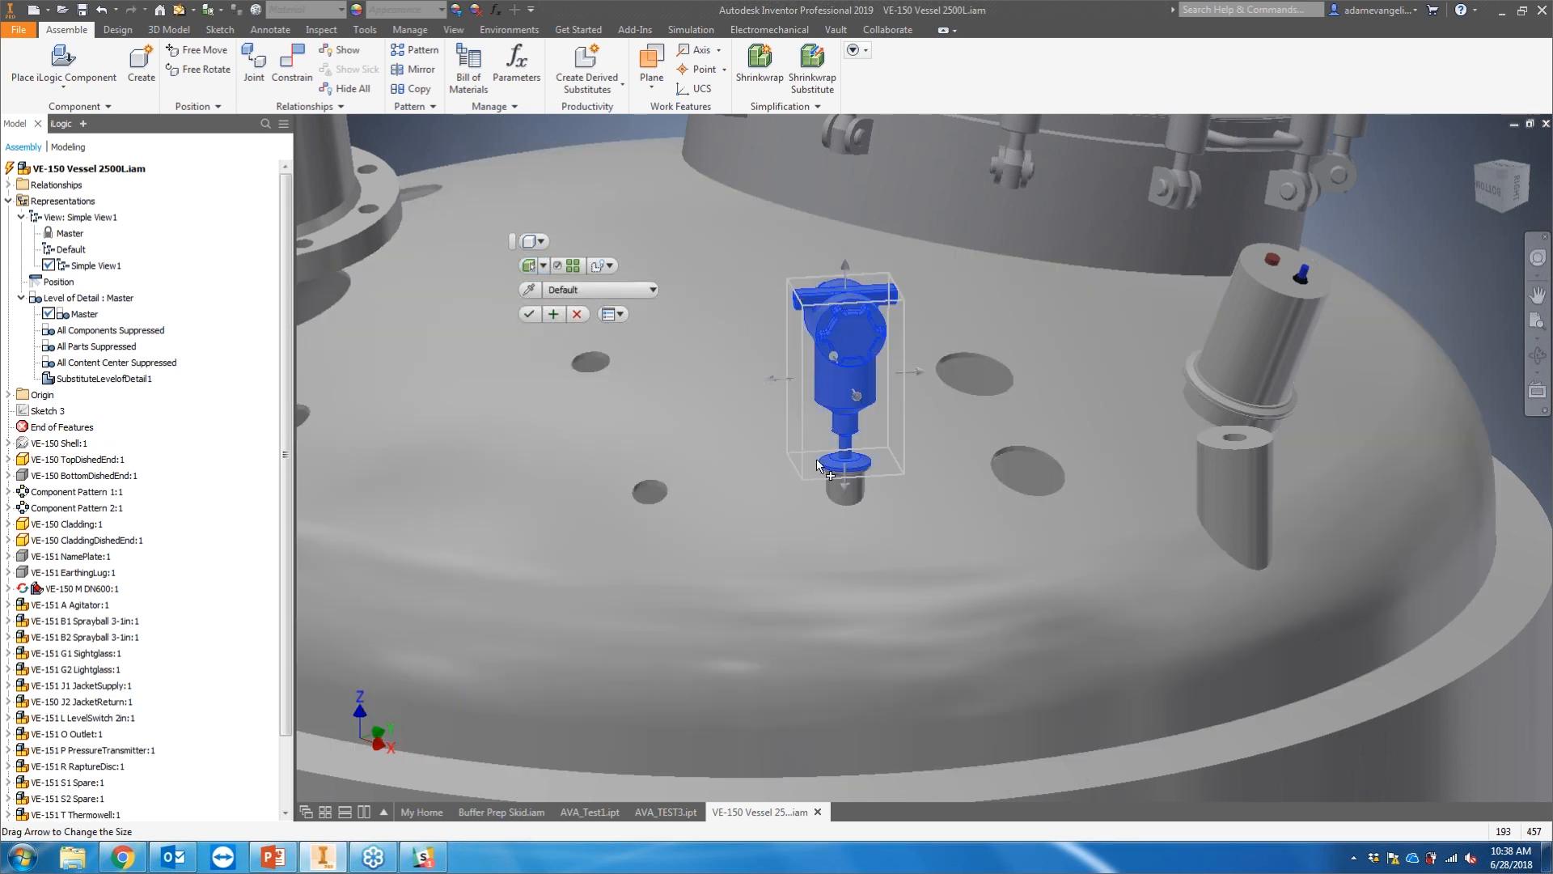
{"action": "left_click_drag", "start_coordinate": [846, 489], "coordinate": [846, 571]}
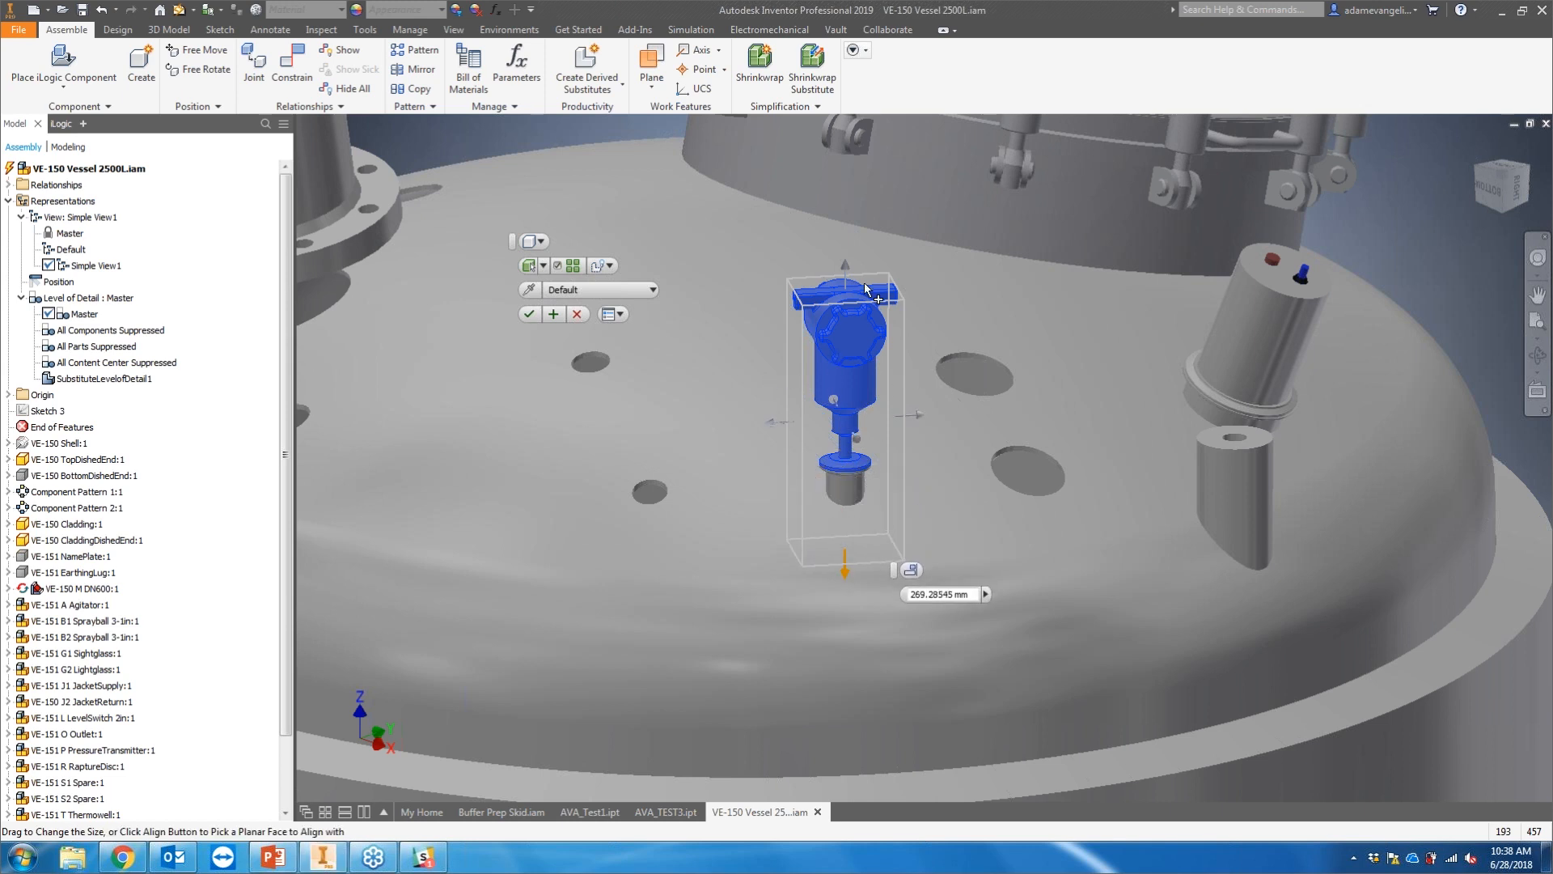
{"action": "left_click_drag", "start_coordinate": [846, 272], "coordinate": [852, 243]}
{"action": "left_click_drag", "start_coordinate": [918, 401], "coordinate": [937, 399]}
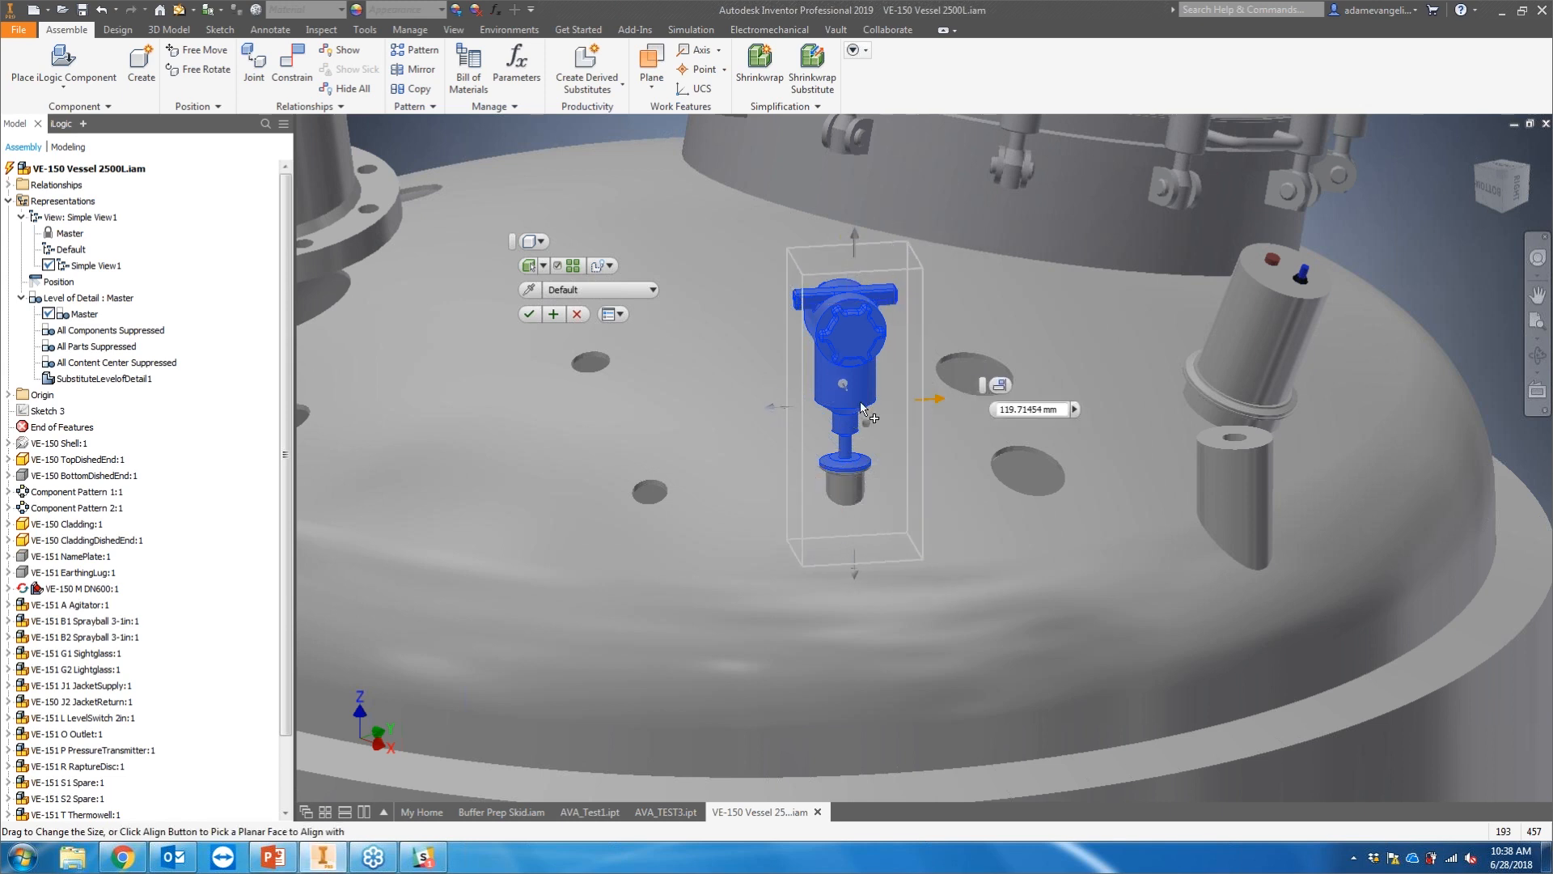
{"action": "left_click_drag", "start_coordinate": [783, 410], "coordinate": [764, 410]}
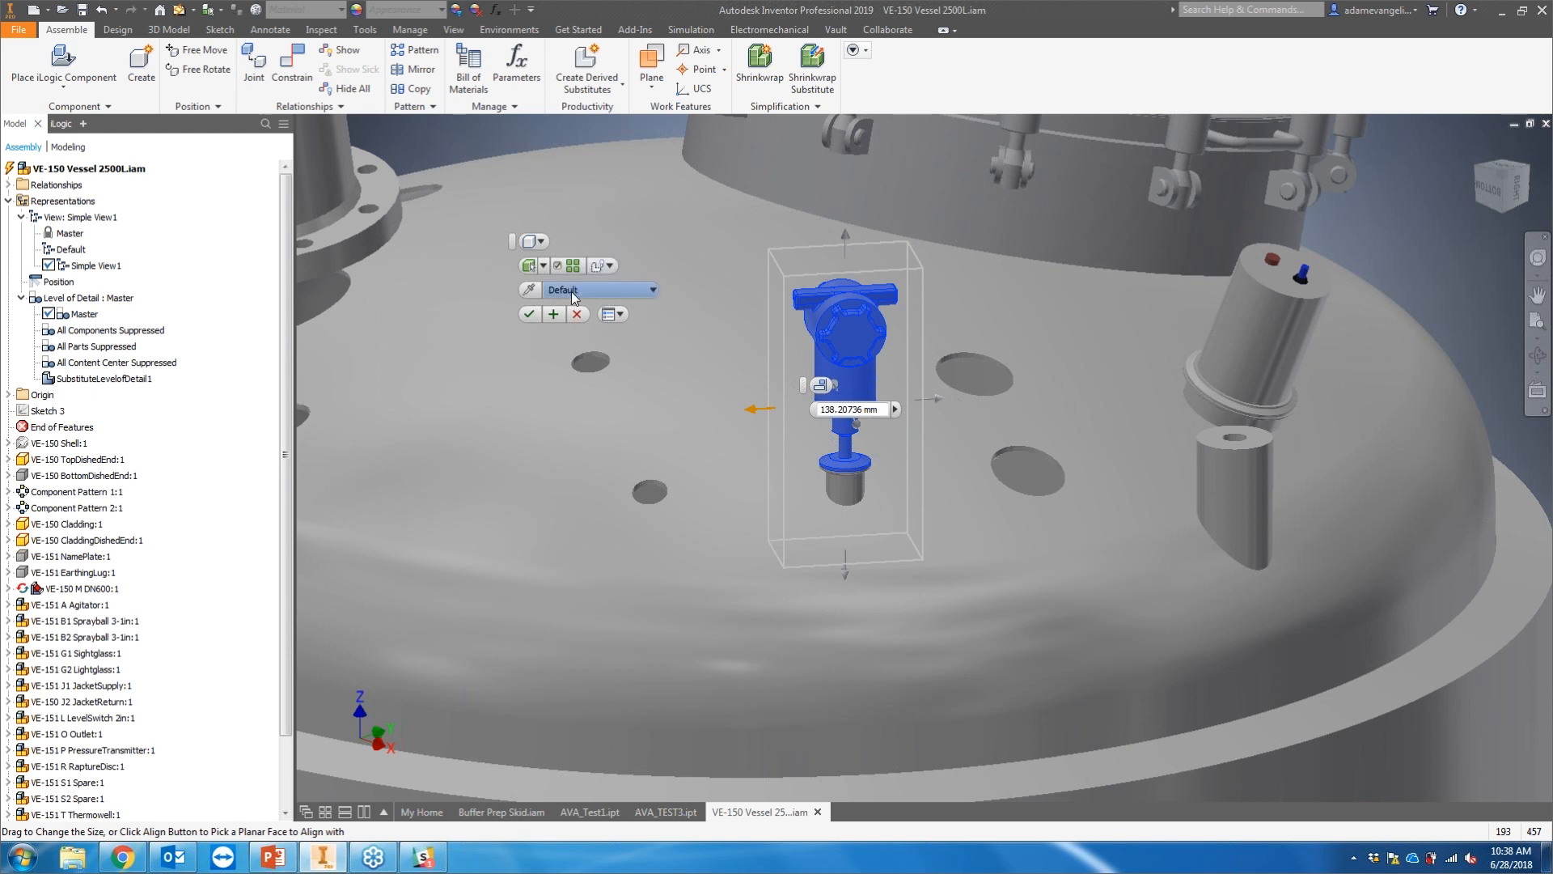
Step: Try a bounding cylinder, return to a bounding box, stretch its bottom to about 233 mm and confirm the envelope
{"action": "left_click", "coordinate": [543, 266]}
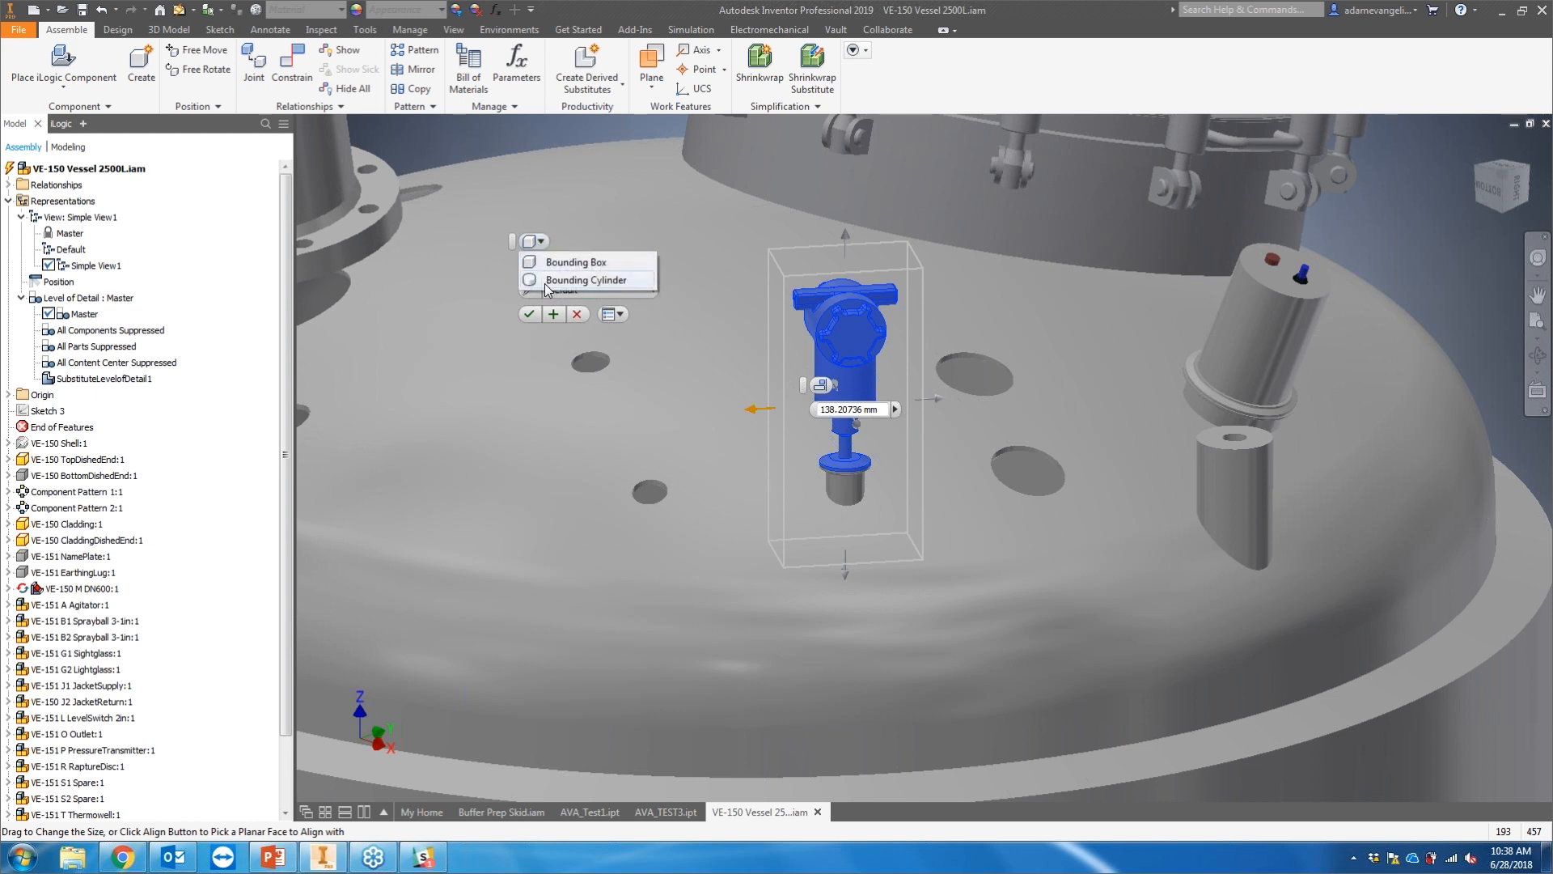
{"action": "left_click", "coordinate": [547, 284]}
{"action": "left_click", "coordinate": [540, 242]}
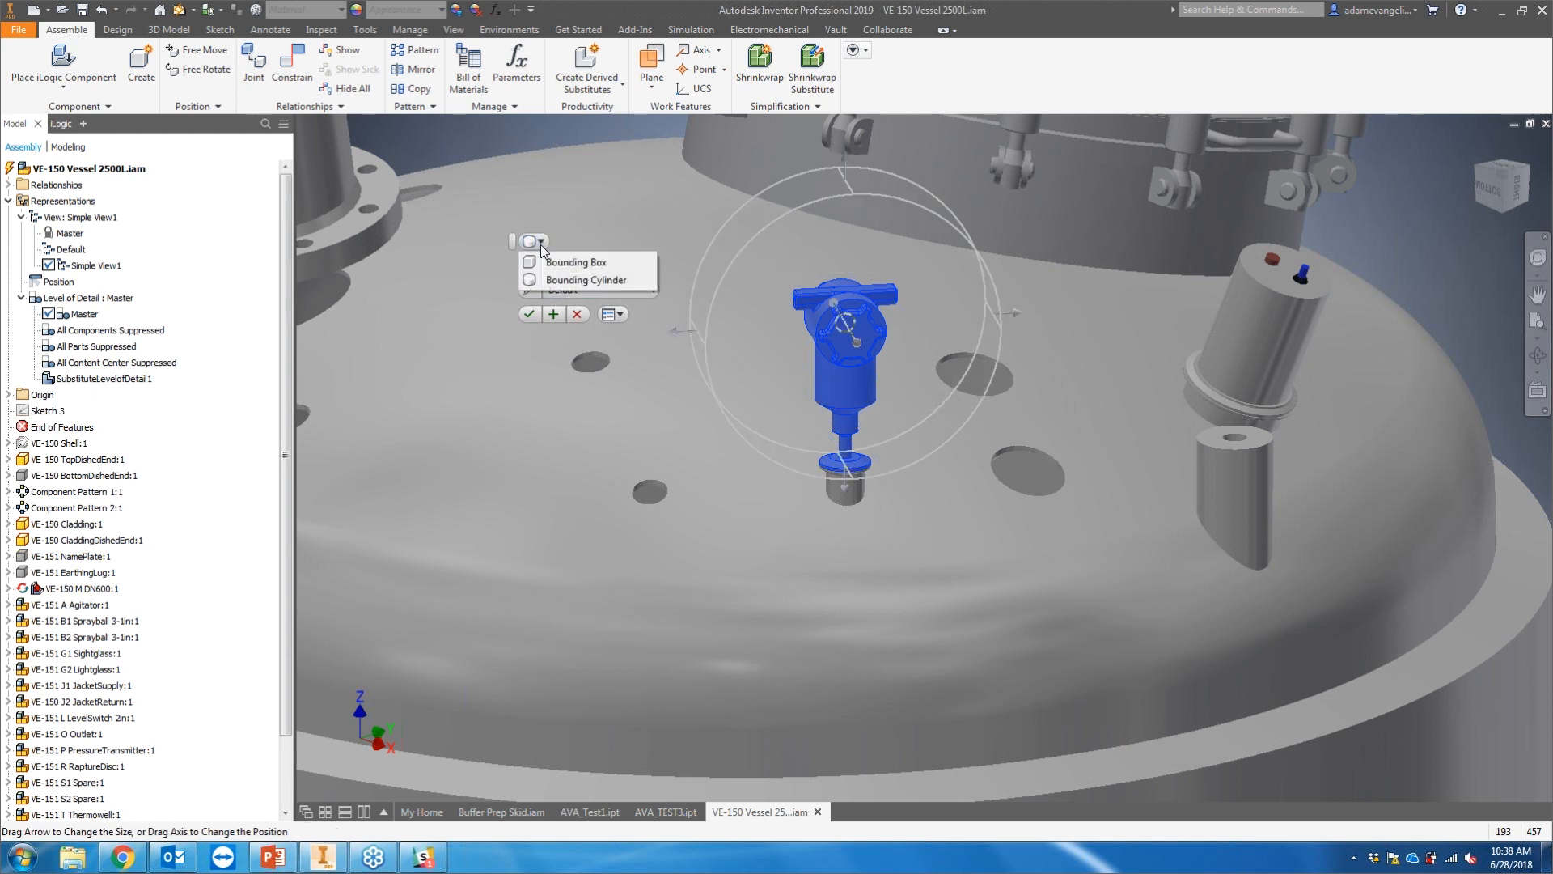
{"action": "left_click", "coordinate": [571, 262]}
{"action": "scroll", "coordinate": [826, 511], "scroll_direction": "up", "scroll_amount": 3}
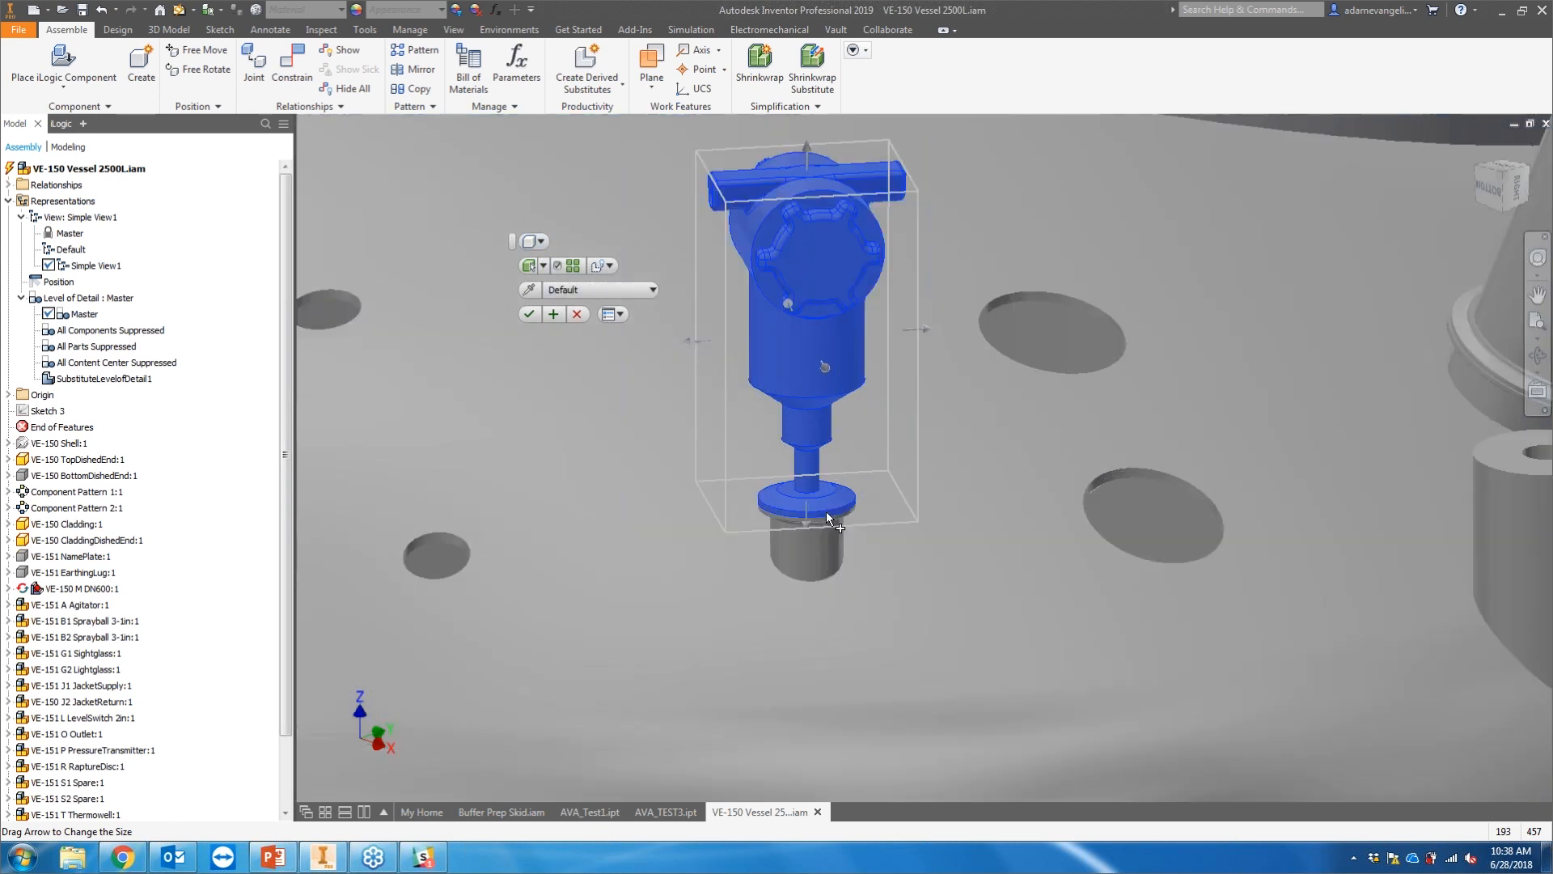
{"action": "left_click_drag", "start_coordinate": [809, 520], "coordinate": [802, 618]}
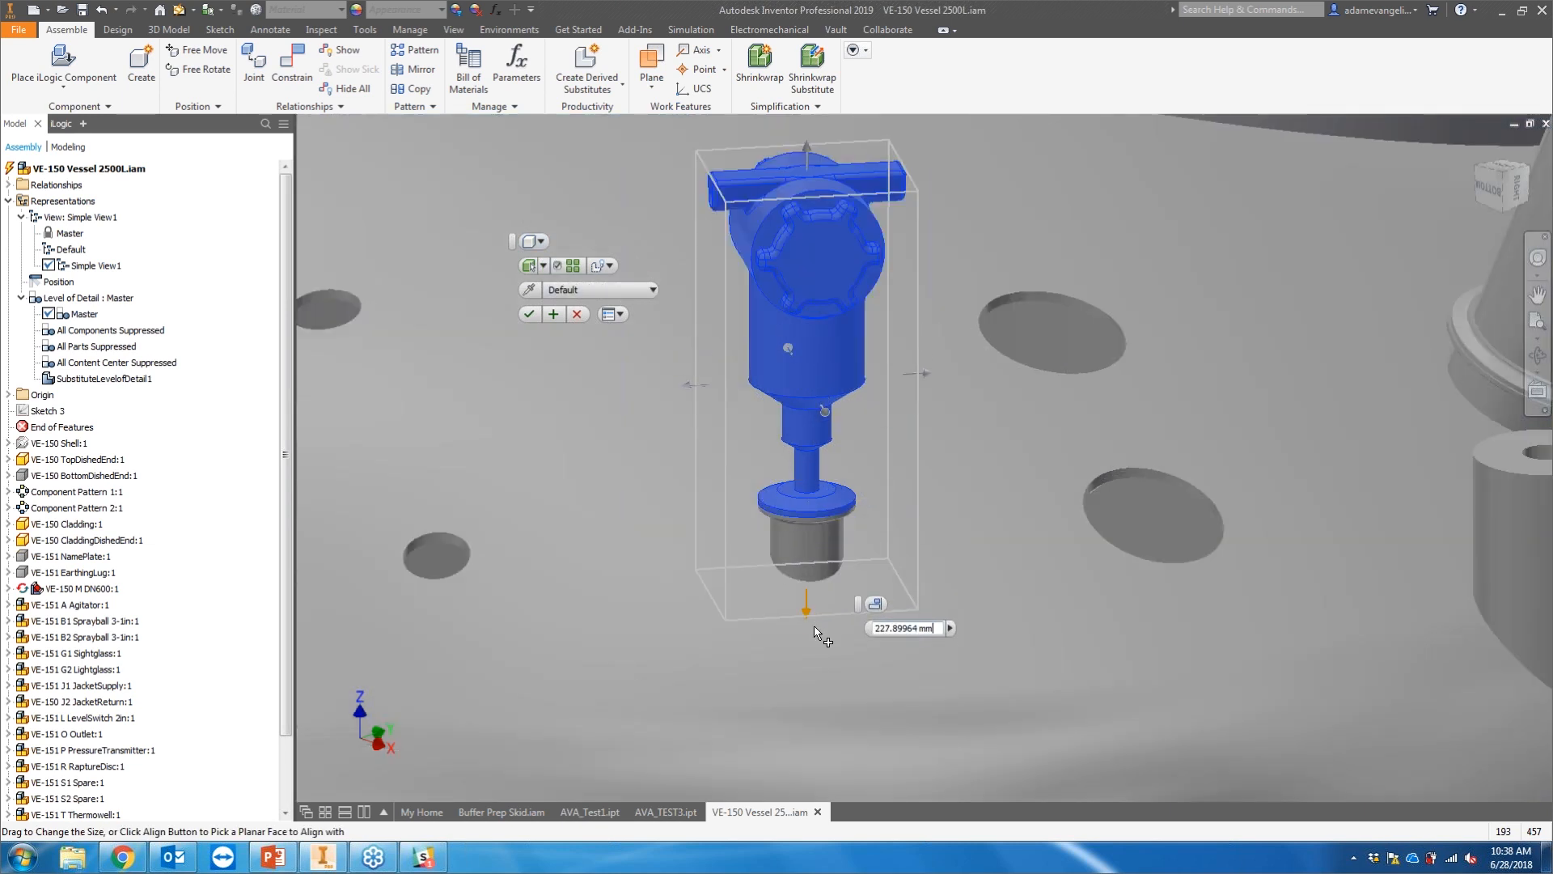
{"action": "left_click", "coordinate": [530, 314]}
Step: Start Create Simplified Part with the single merged solid combine style and name the component AVA_TEST4
{"action": "scroll", "coordinate": [717, 322], "scroll_direction": "down", "scroll_amount": 5}
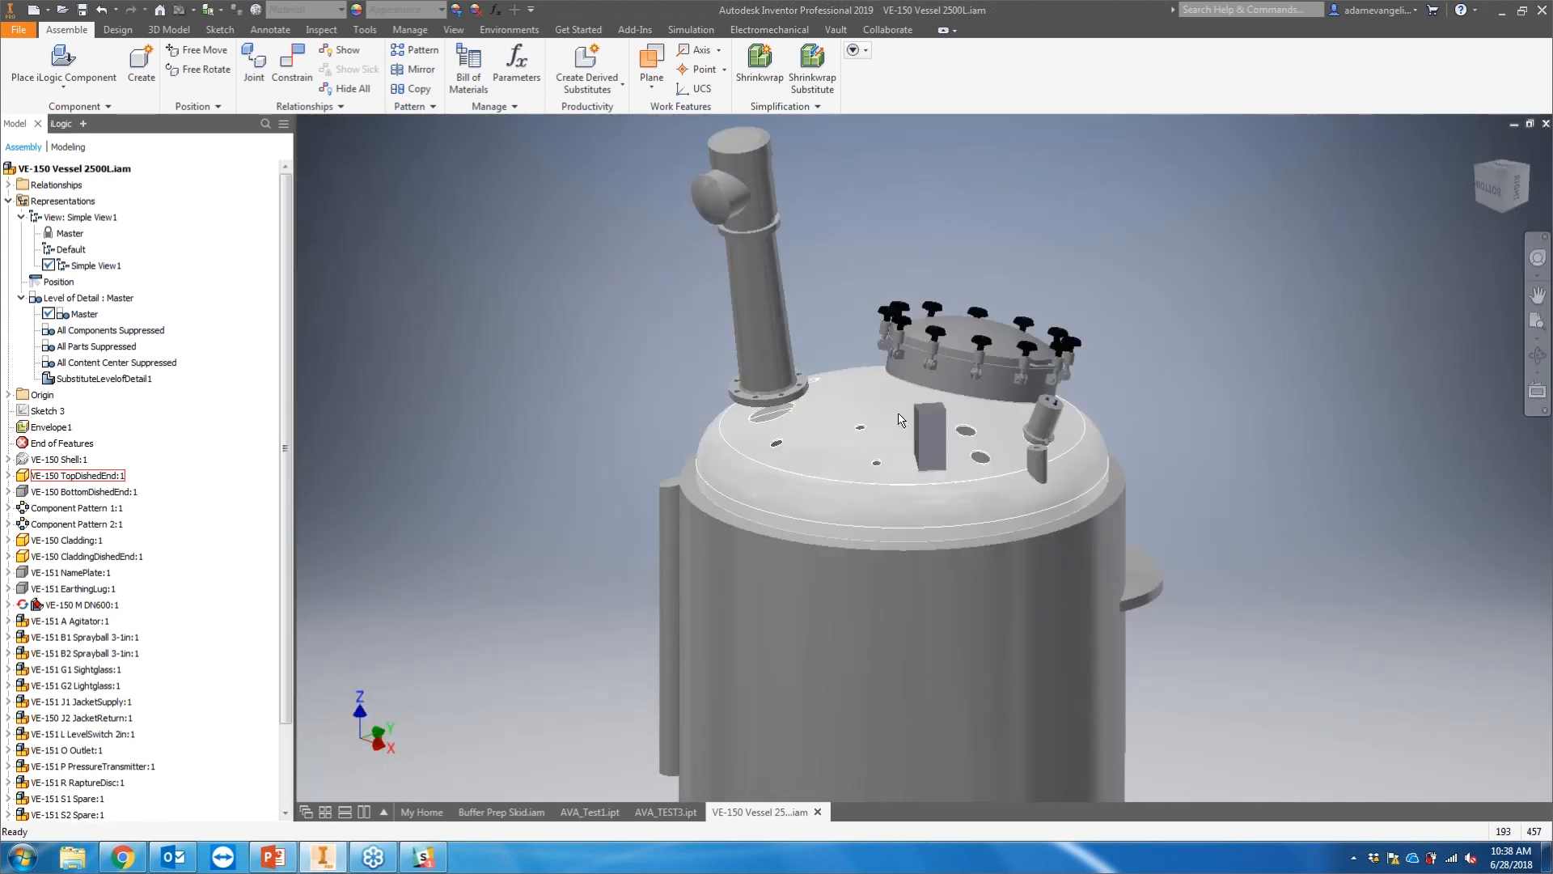
{"action": "scroll", "coordinate": [848, 367], "scroll_direction": "down", "scroll_amount": 3}
{"action": "middle_click_drag", "start_coordinate": [857, 391], "coordinate": [845, 340]}
{"action": "left_click", "coordinate": [782, 106]}
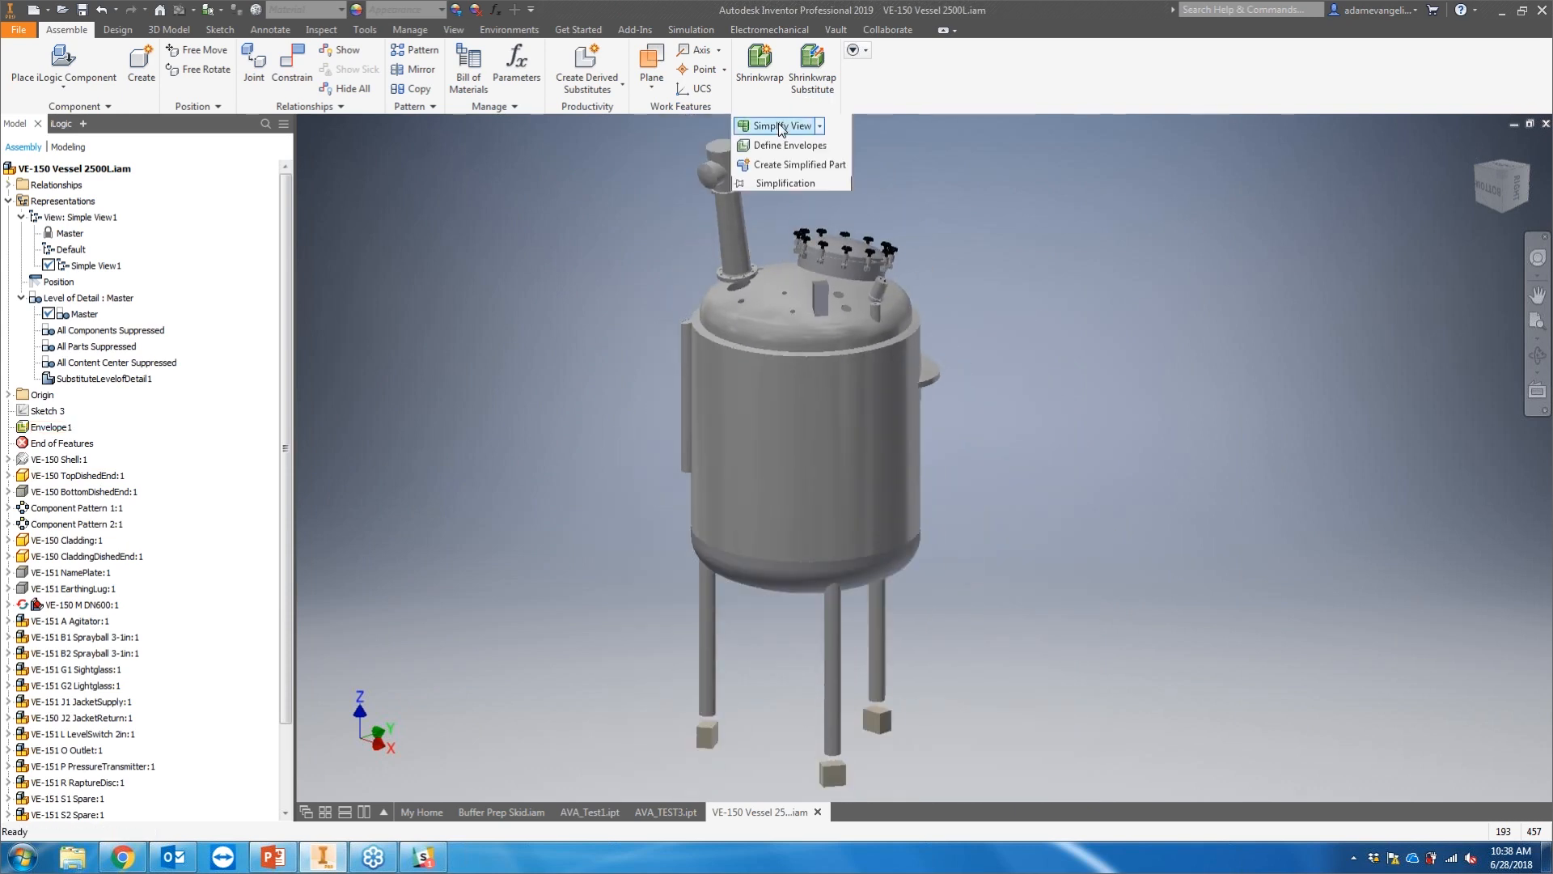
{"action": "left_click", "coordinate": [788, 164]}
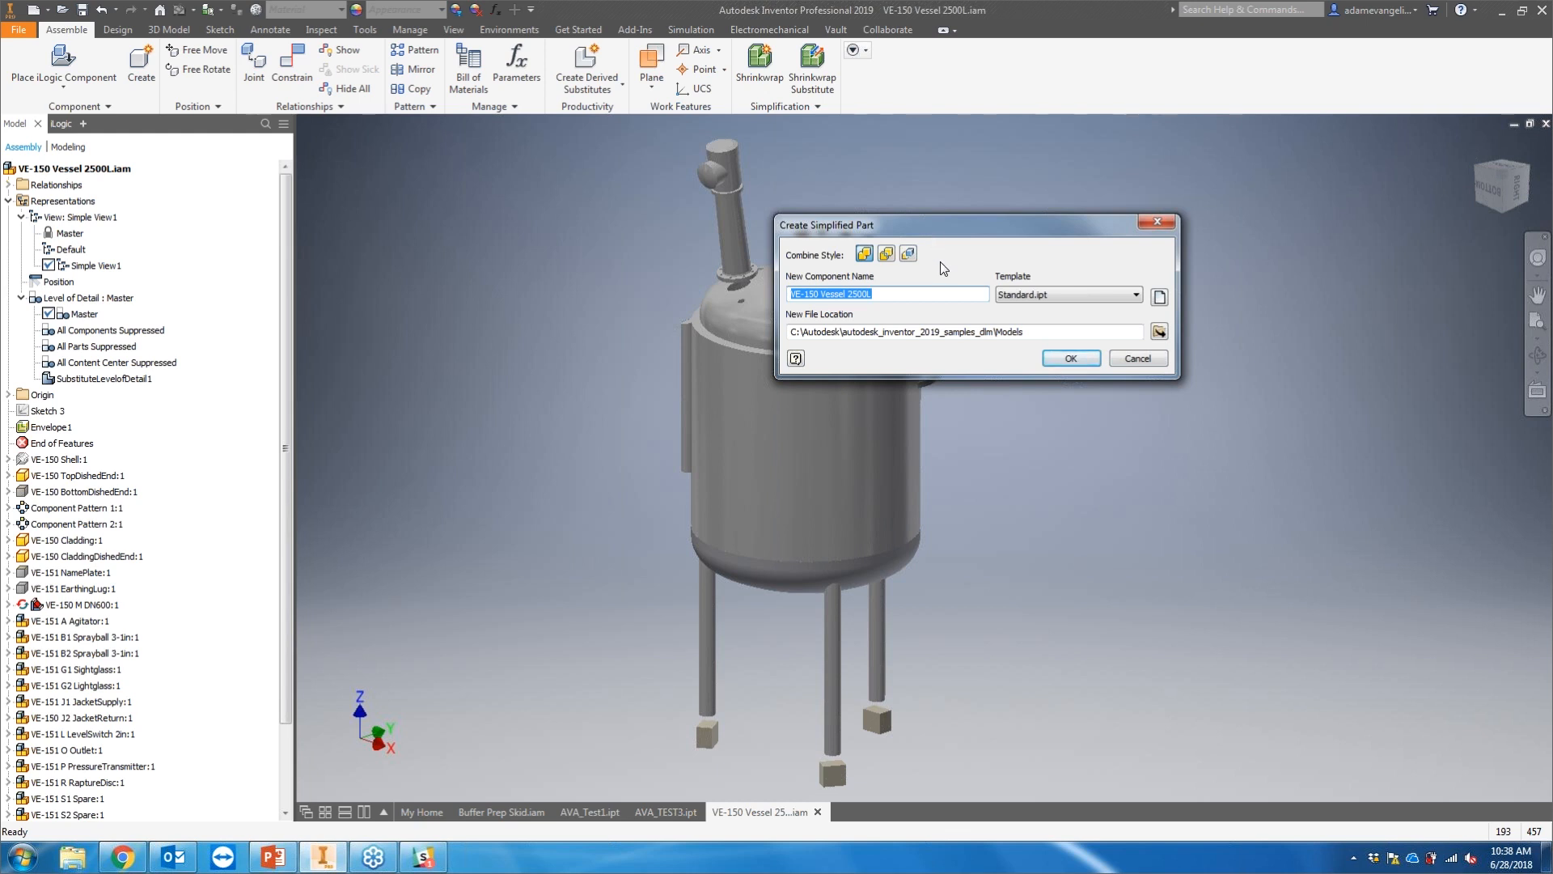
{"action": "left_click", "coordinate": [865, 255]}
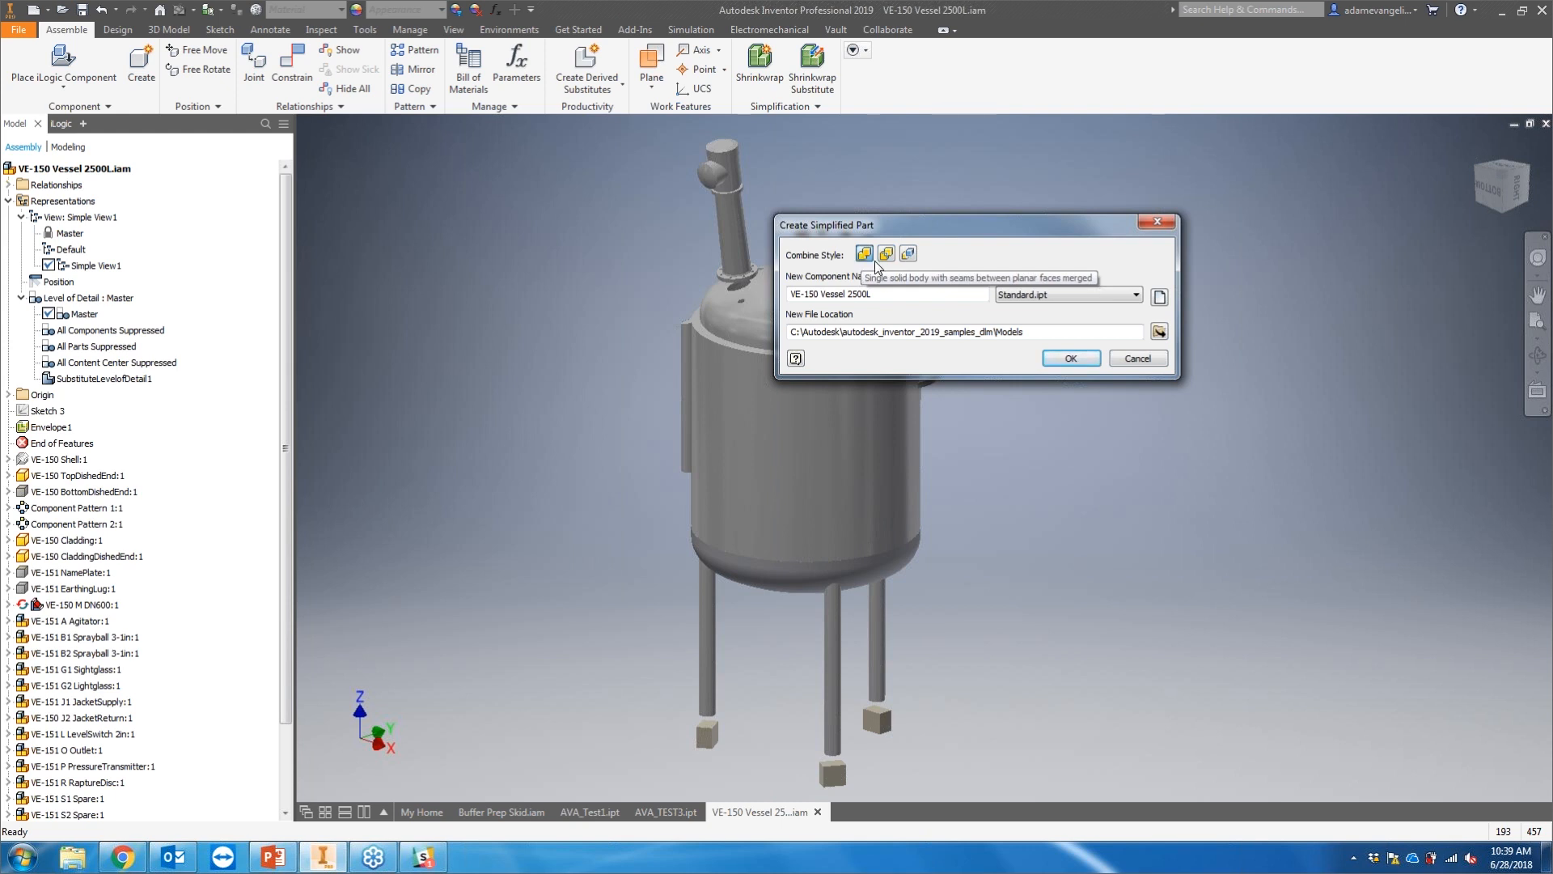
{"action": "left_click_drag", "start_coordinate": [943, 296], "coordinate": [671, 268]}
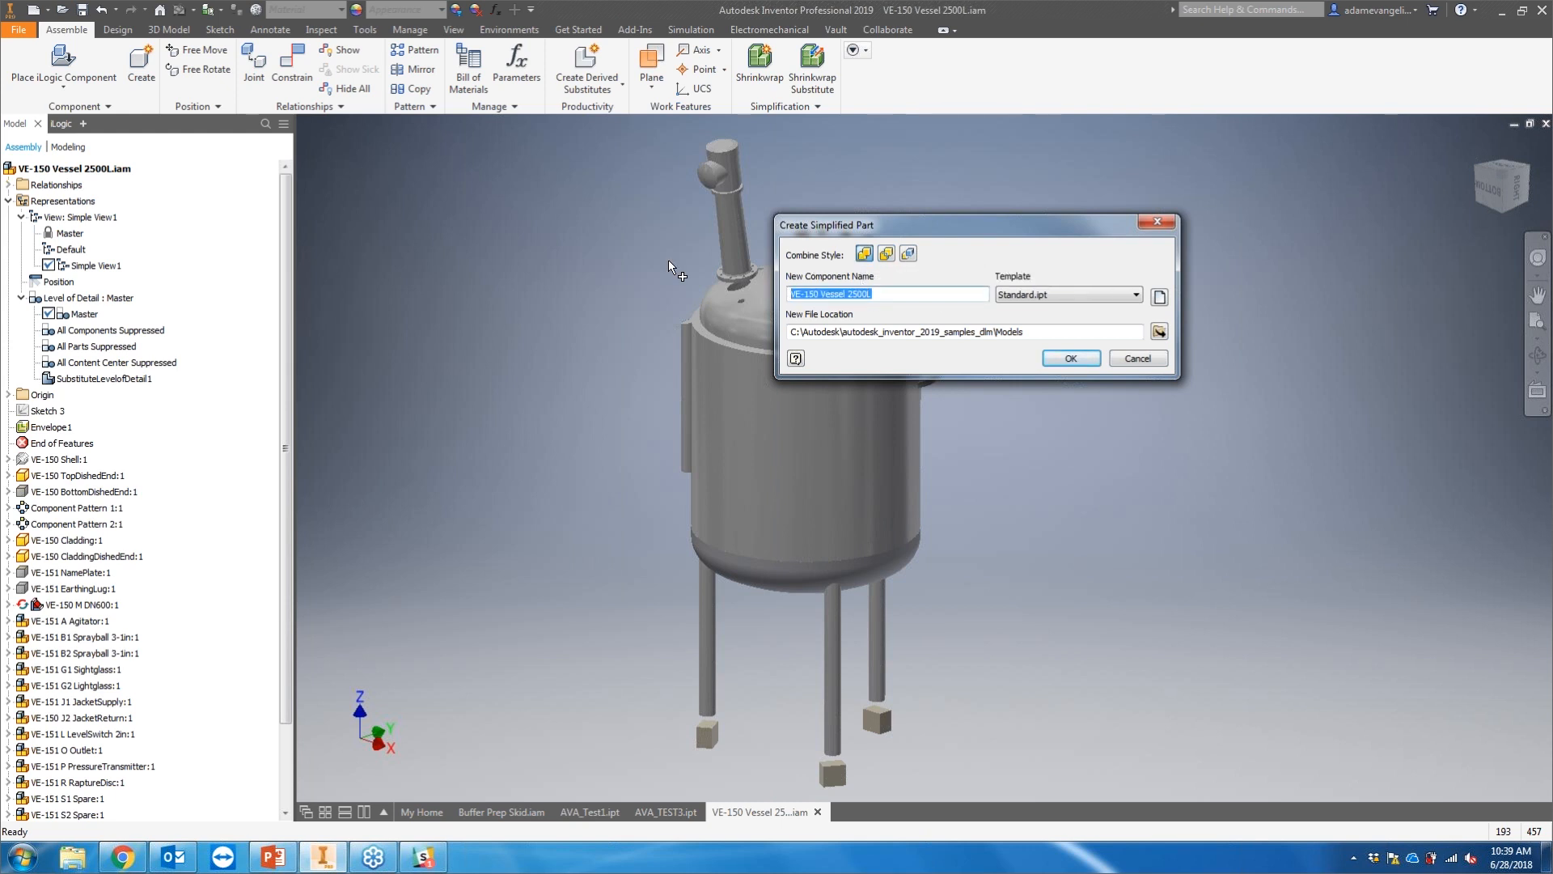
{"action": "type", "text": "AVA_TEST4"}
Step: Set the file location to the Tube & Pipe folder, create the simplified part, and return to the vessel assembly
{"action": "left_click", "coordinate": [1159, 331]}
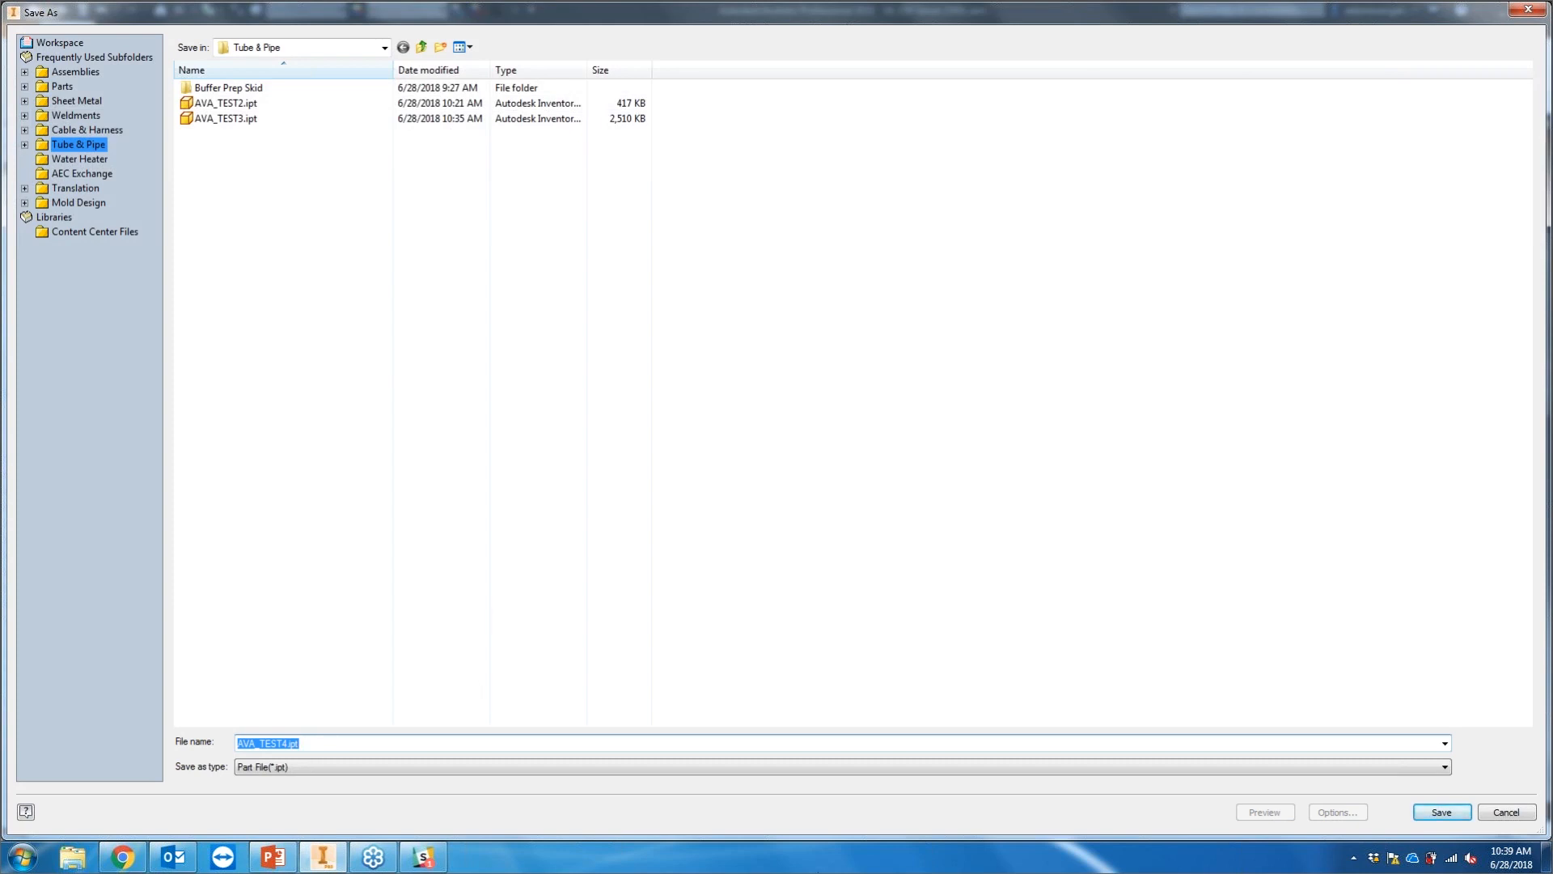
{"action": "left_click", "coordinate": [1440, 812]}
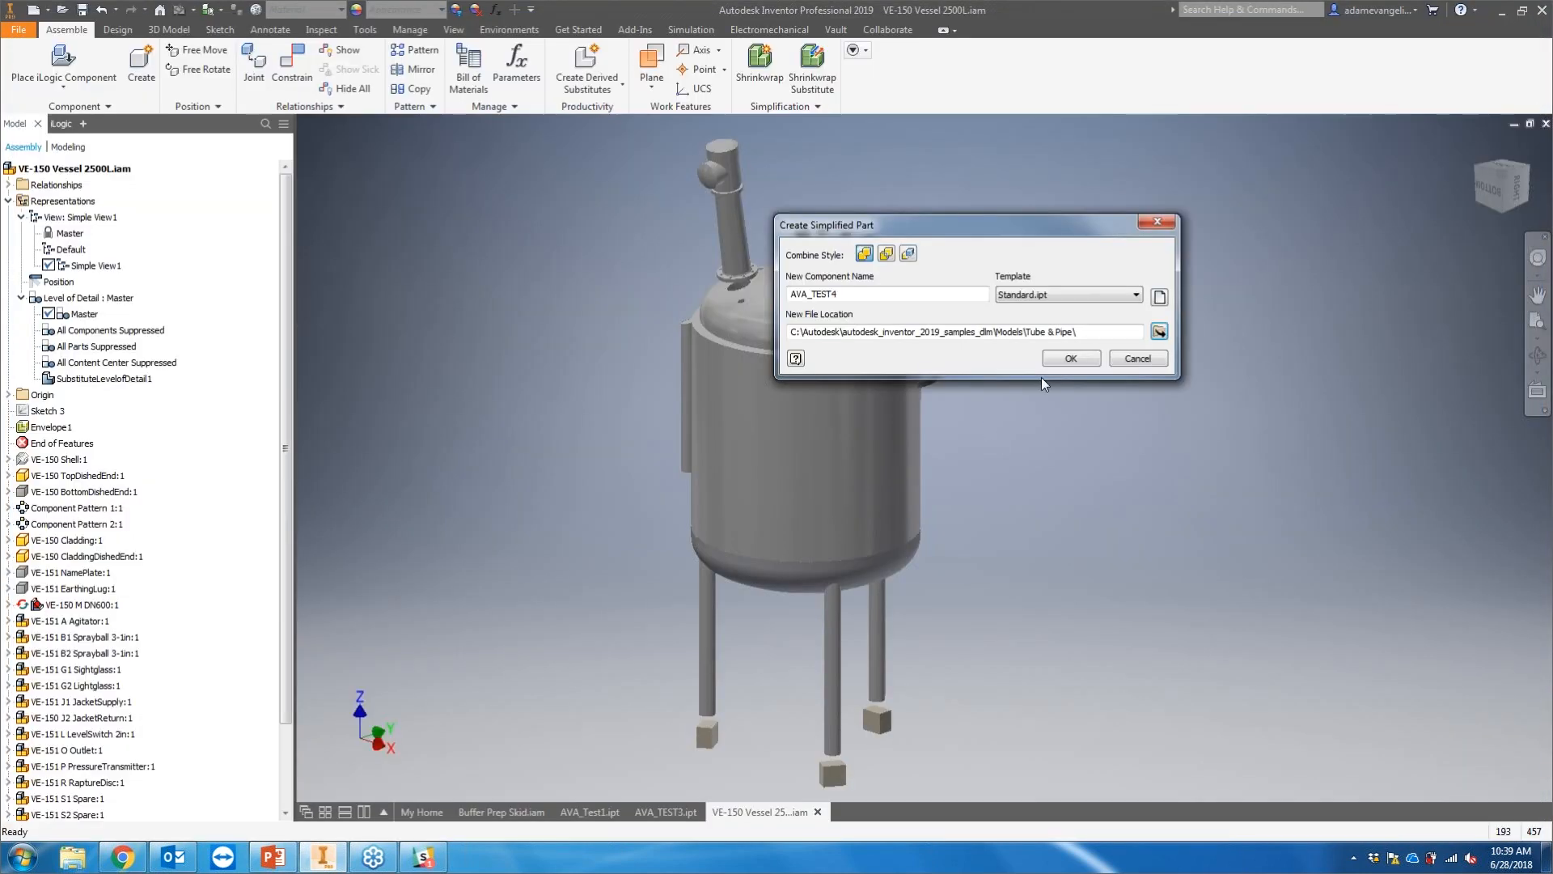
{"action": "left_click", "coordinate": [1068, 359]}
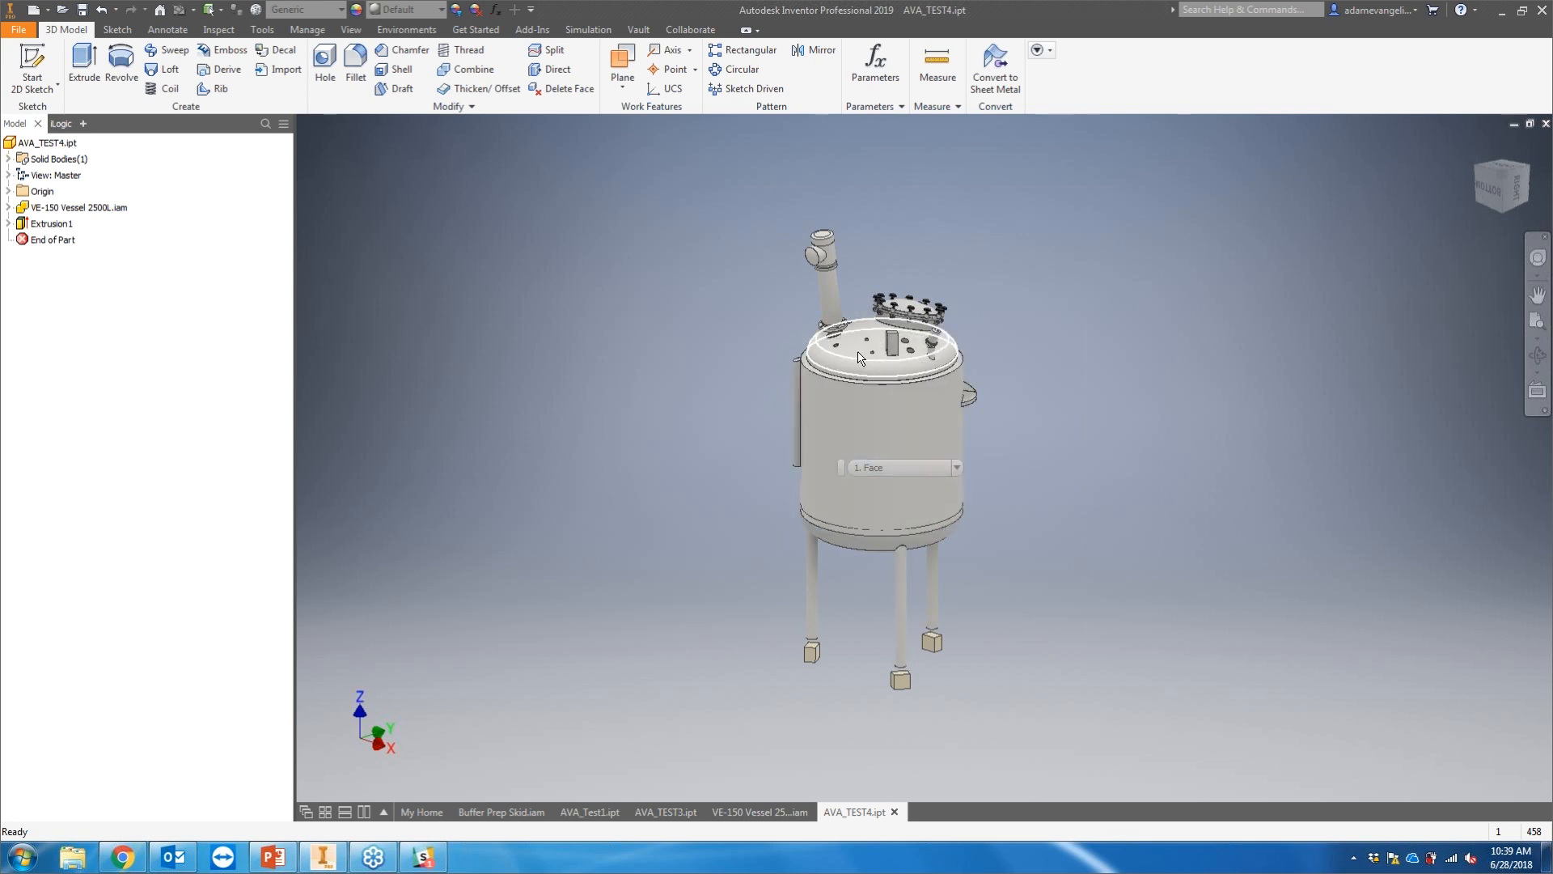
{"action": "left_click", "coordinate": [774, 810]}
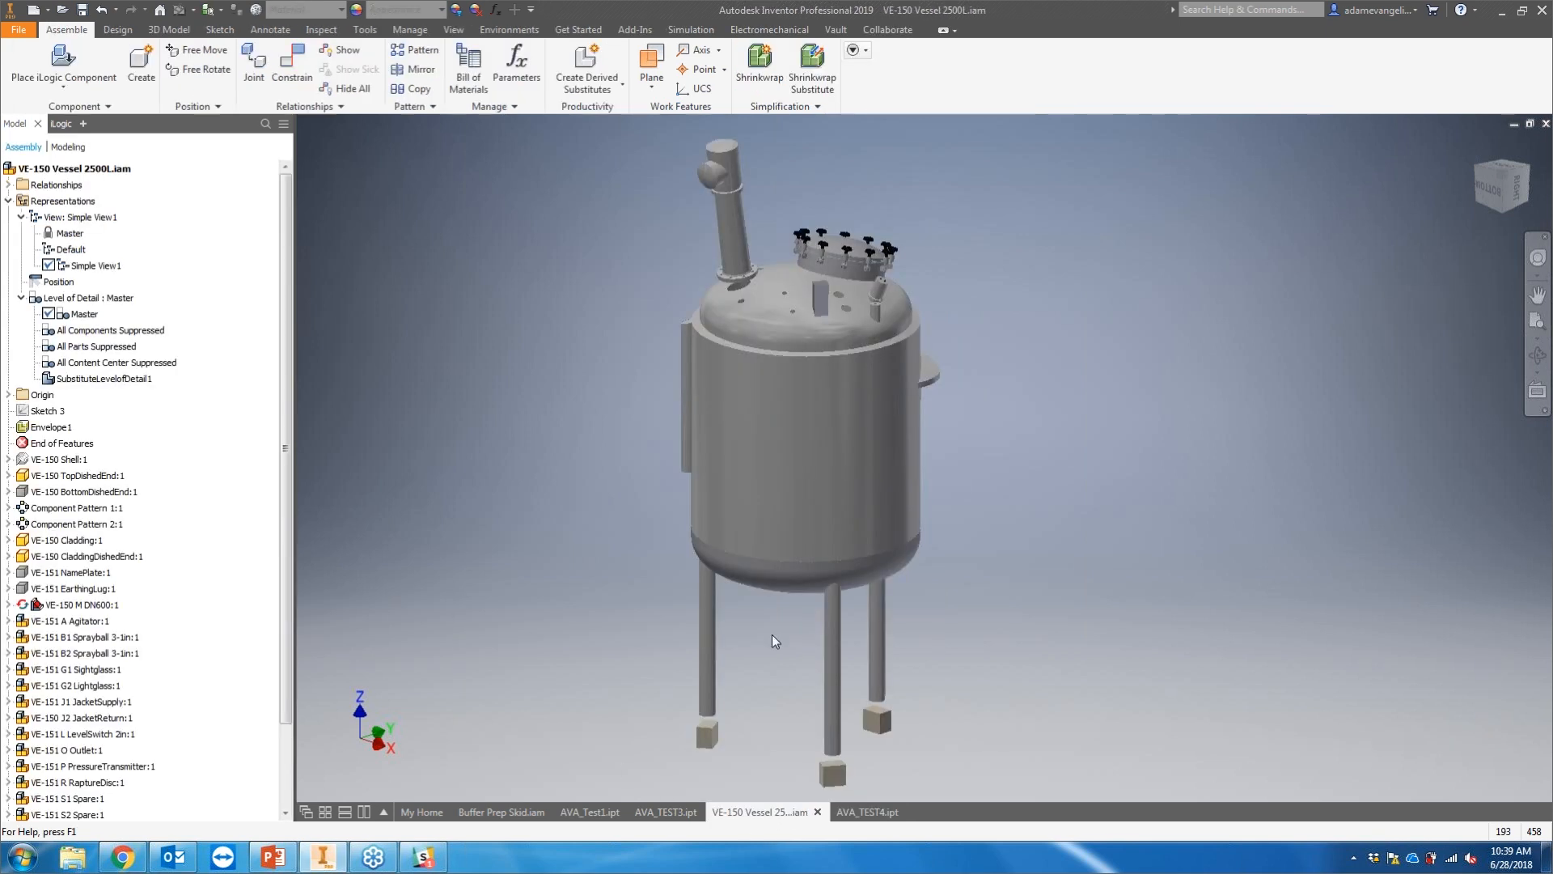
Step: Expand the Simplification panel to review its Simplify View, Define Envelopes and Create Simplified Part tools
{"action": "left_click", "coordinate": [790, 108]}
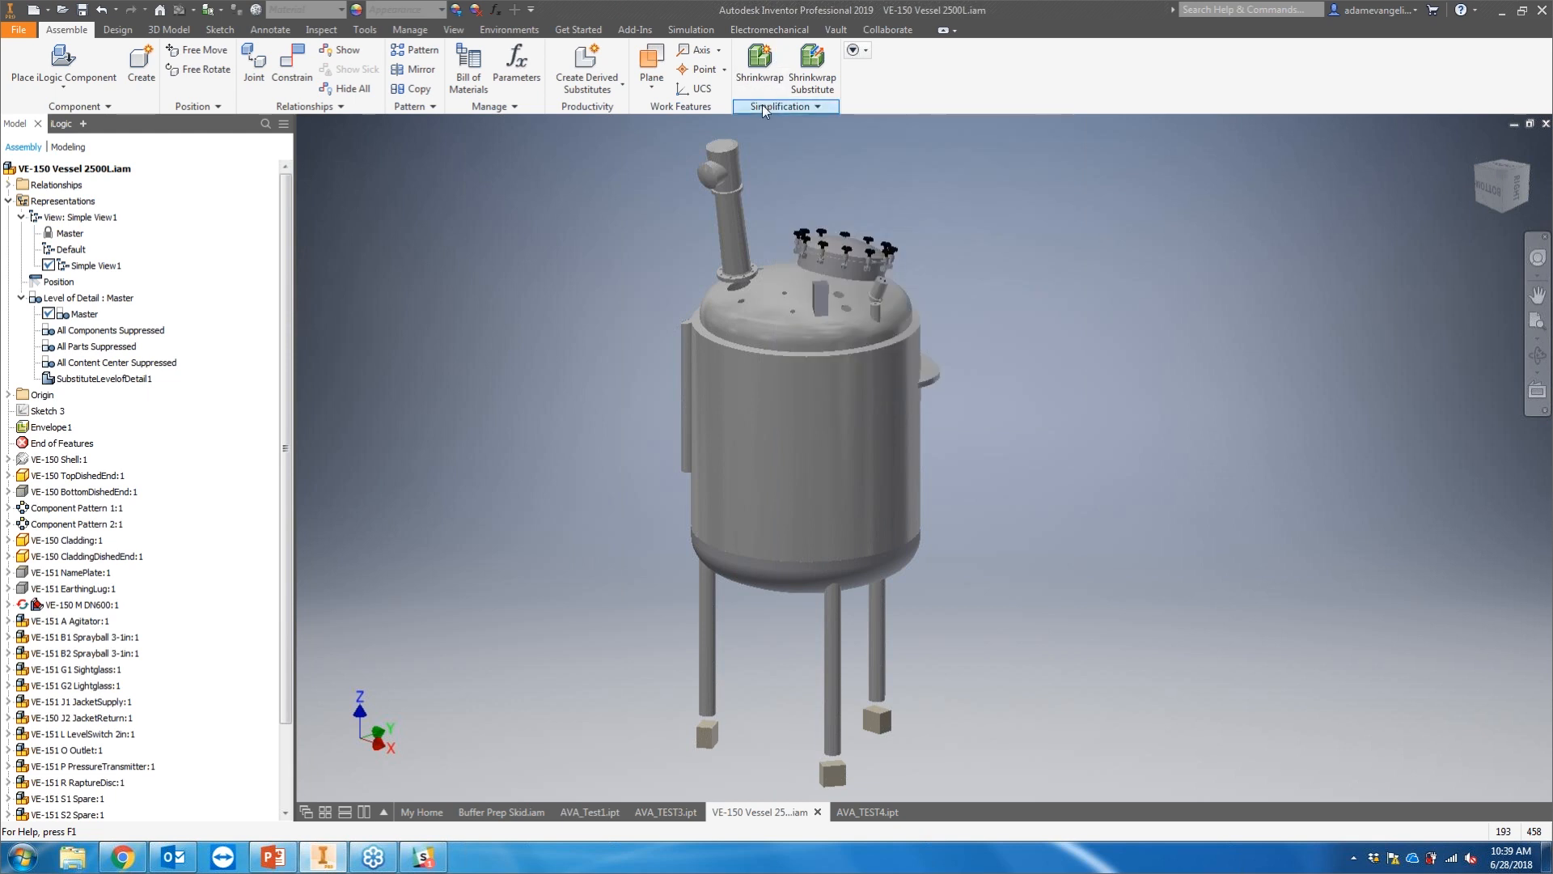
{"action": "left_click", "coordinate": [765, 108]}
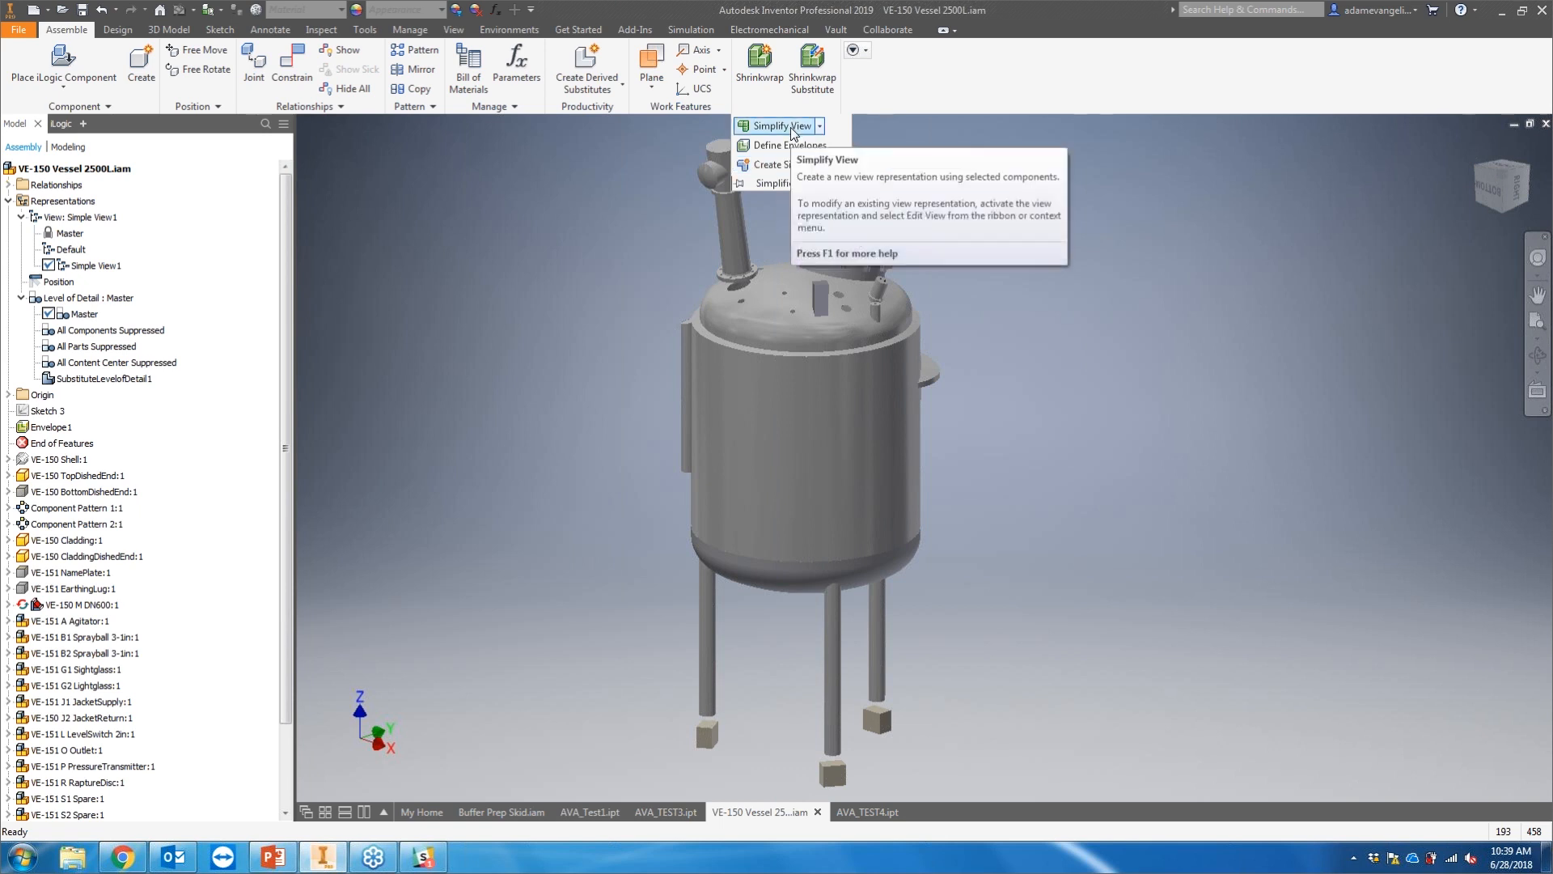
{"action": "scroll", "coordinate": [584, 236], "scroll_direction": "down", "scroll_amount": 4}
{"action": "middle_click_drag", "start_coordinate": [584, 236], "coordinate": [673, 281]}
{"action": "scroll", "coordinate": [627, 268], "scroll_direction": "up", "scroll_amount": 3}
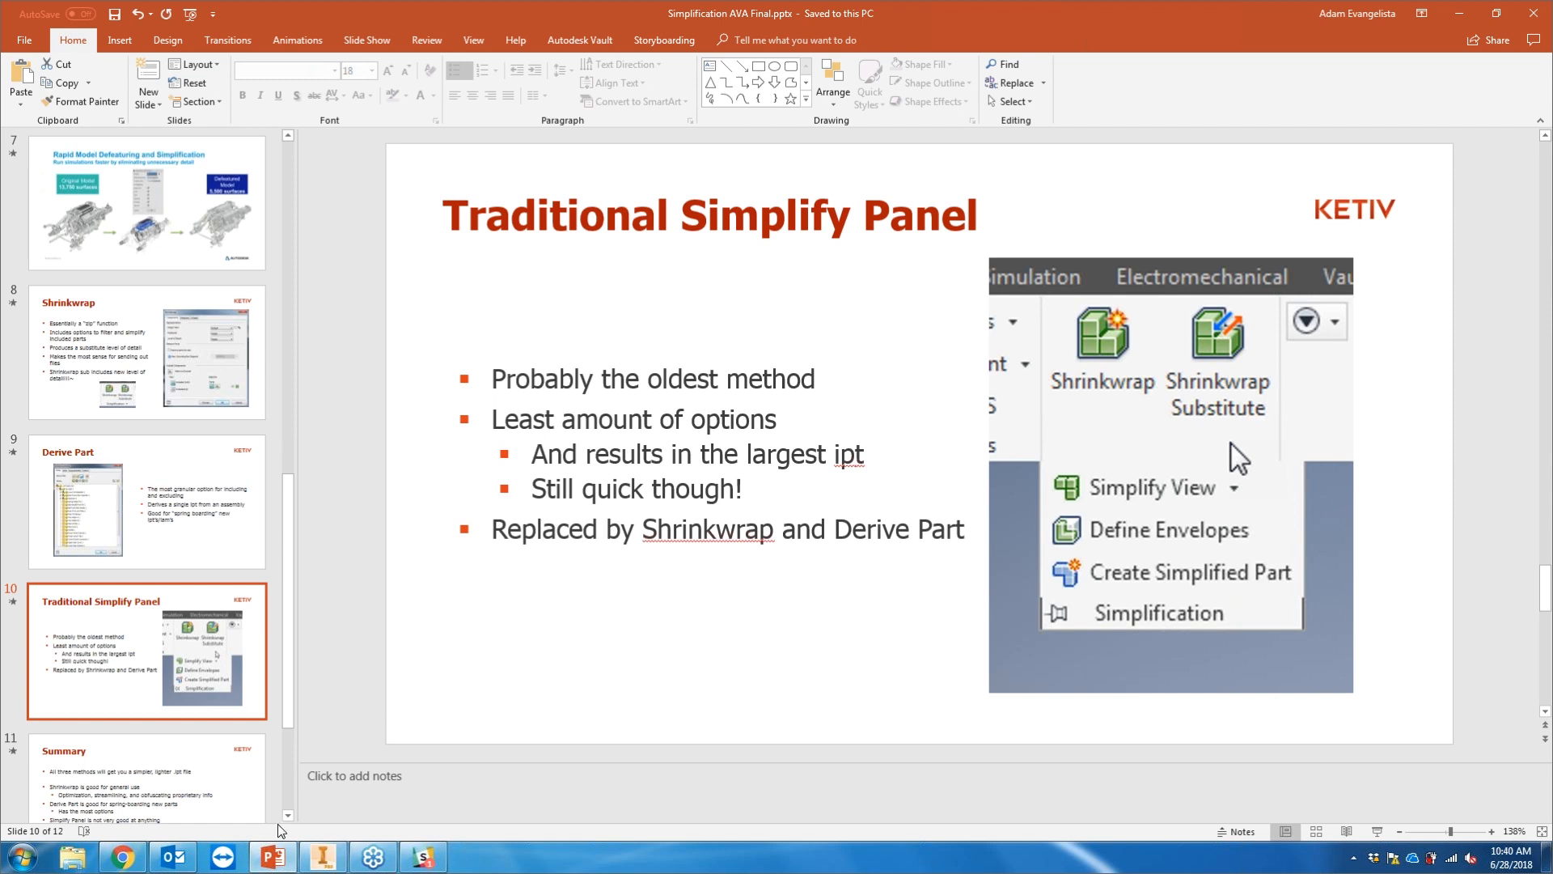
{"action": "left_click", "coordinate": [327, 855]}
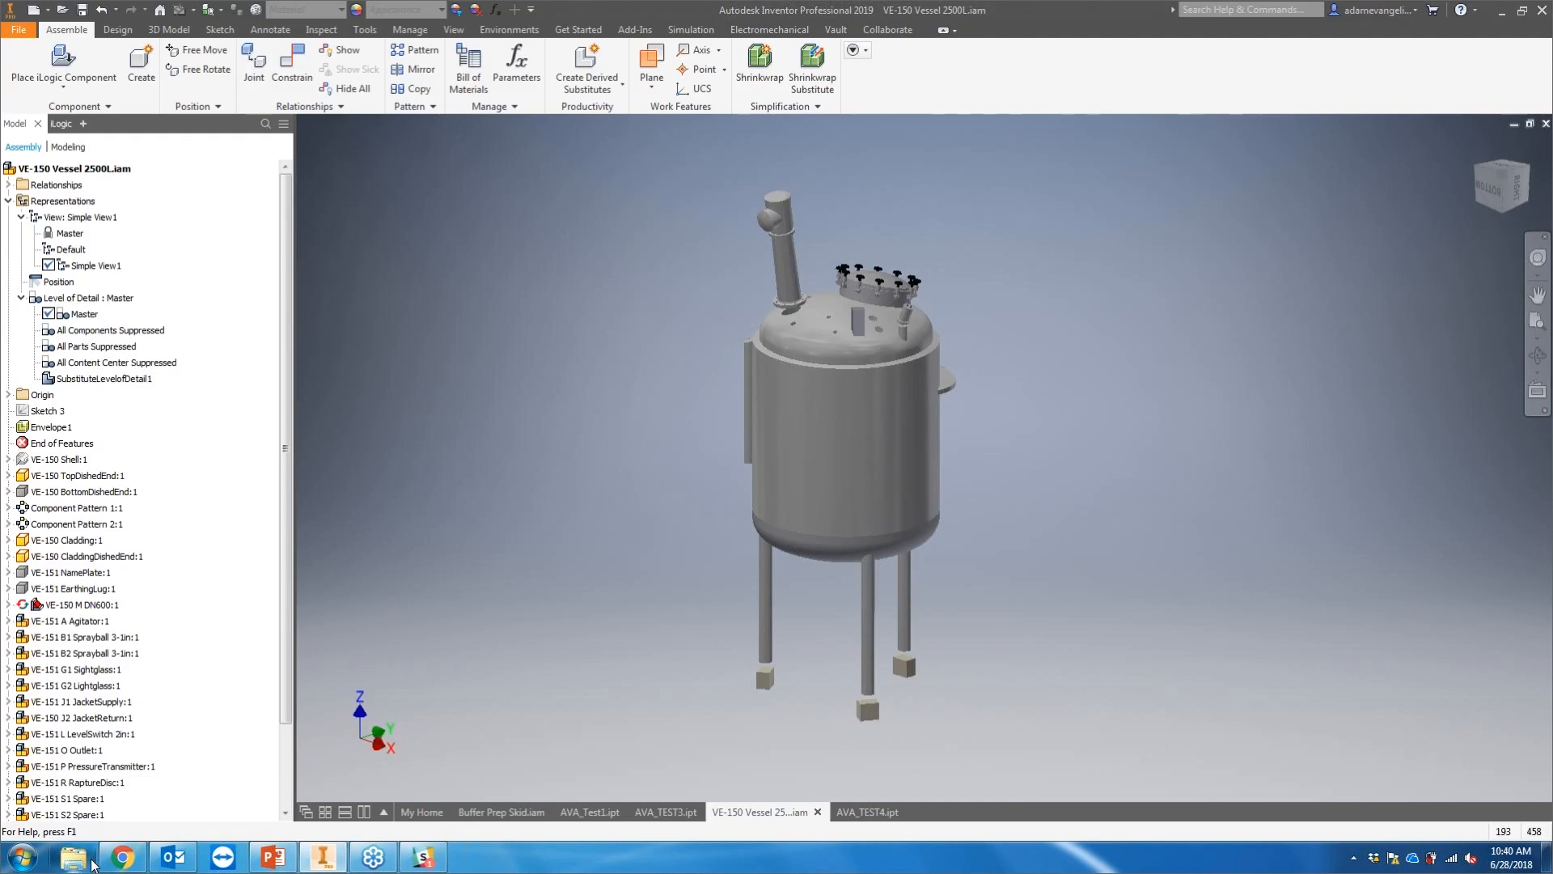
{"action": "left_click", "coordinate": [89, 861]}
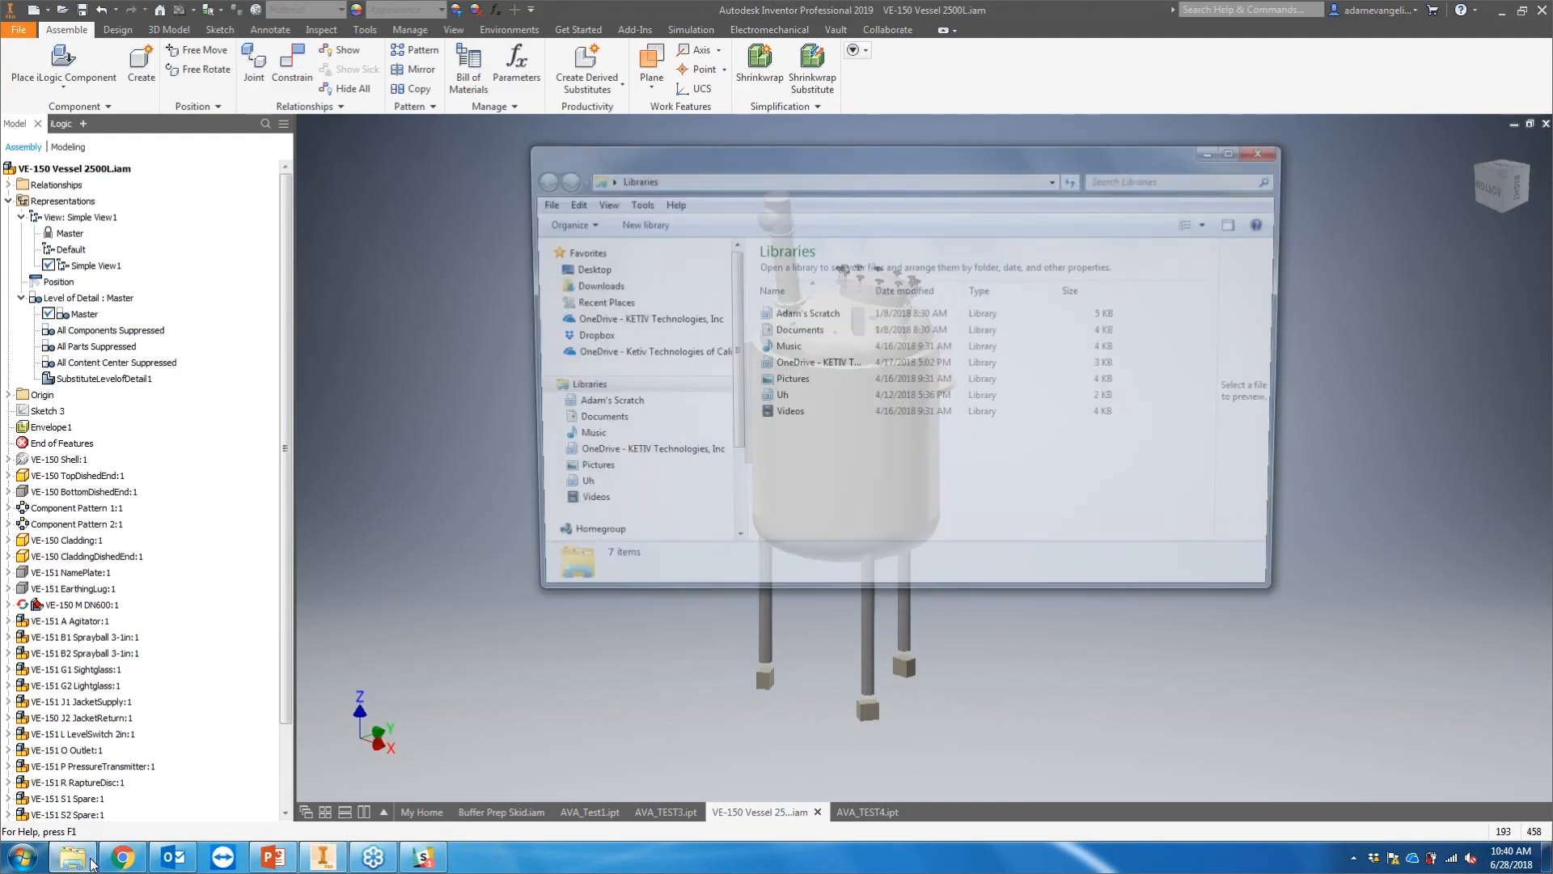
{"action": "left_click", "coordinate": [1268, 148]}
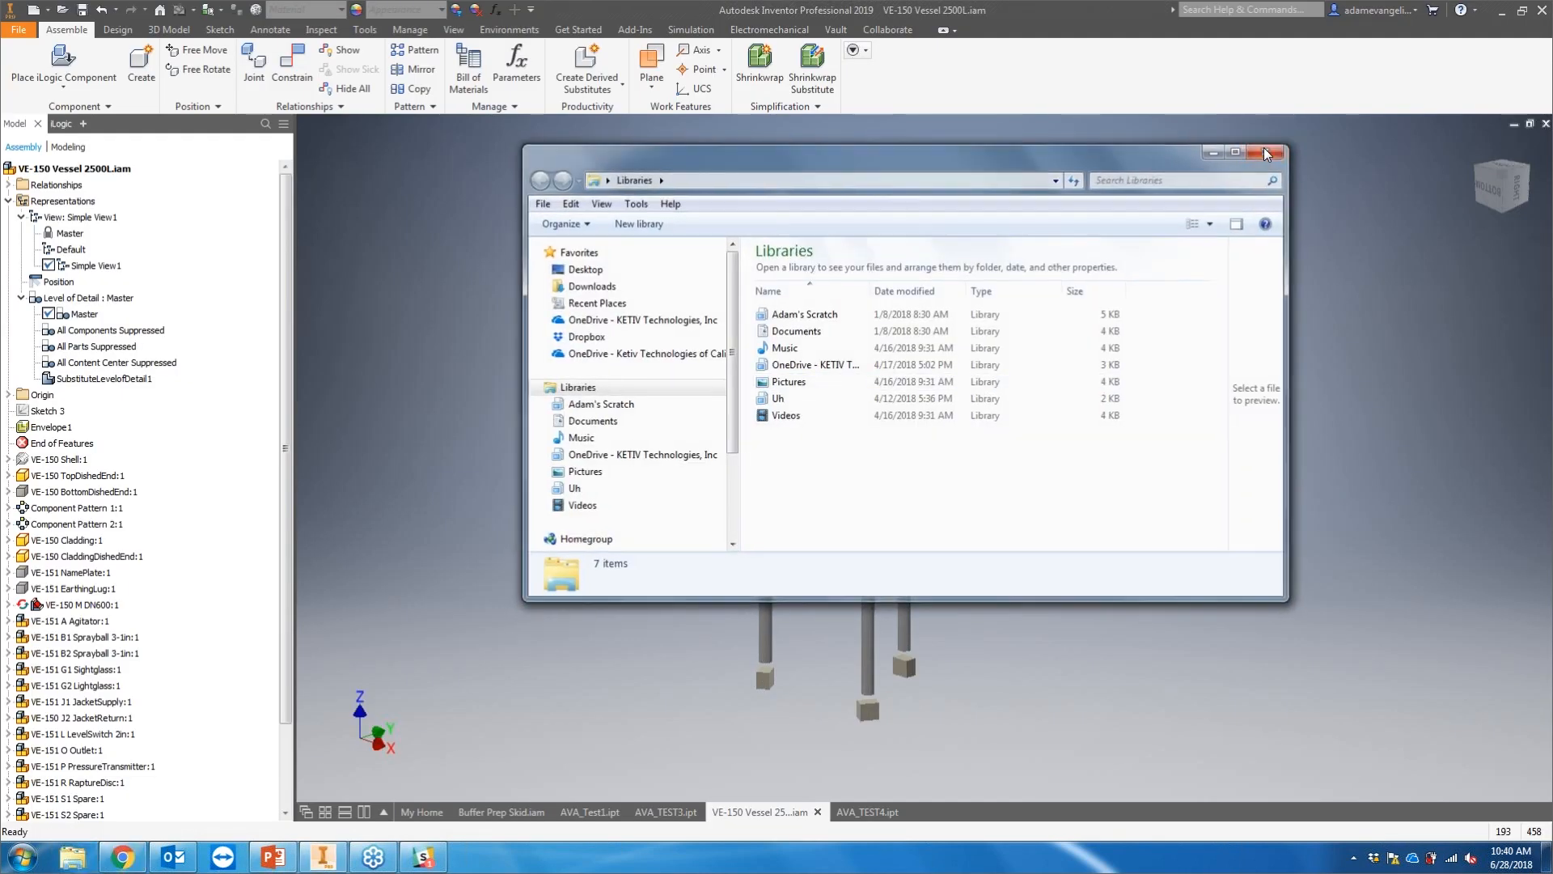
Step: Switch to the AVA_TEST3 part document to view the derived simplified part
{"action": "left_click", "coordinate": [659, 811]}
{"action": "left_click", "coordinate": [599, 810]}
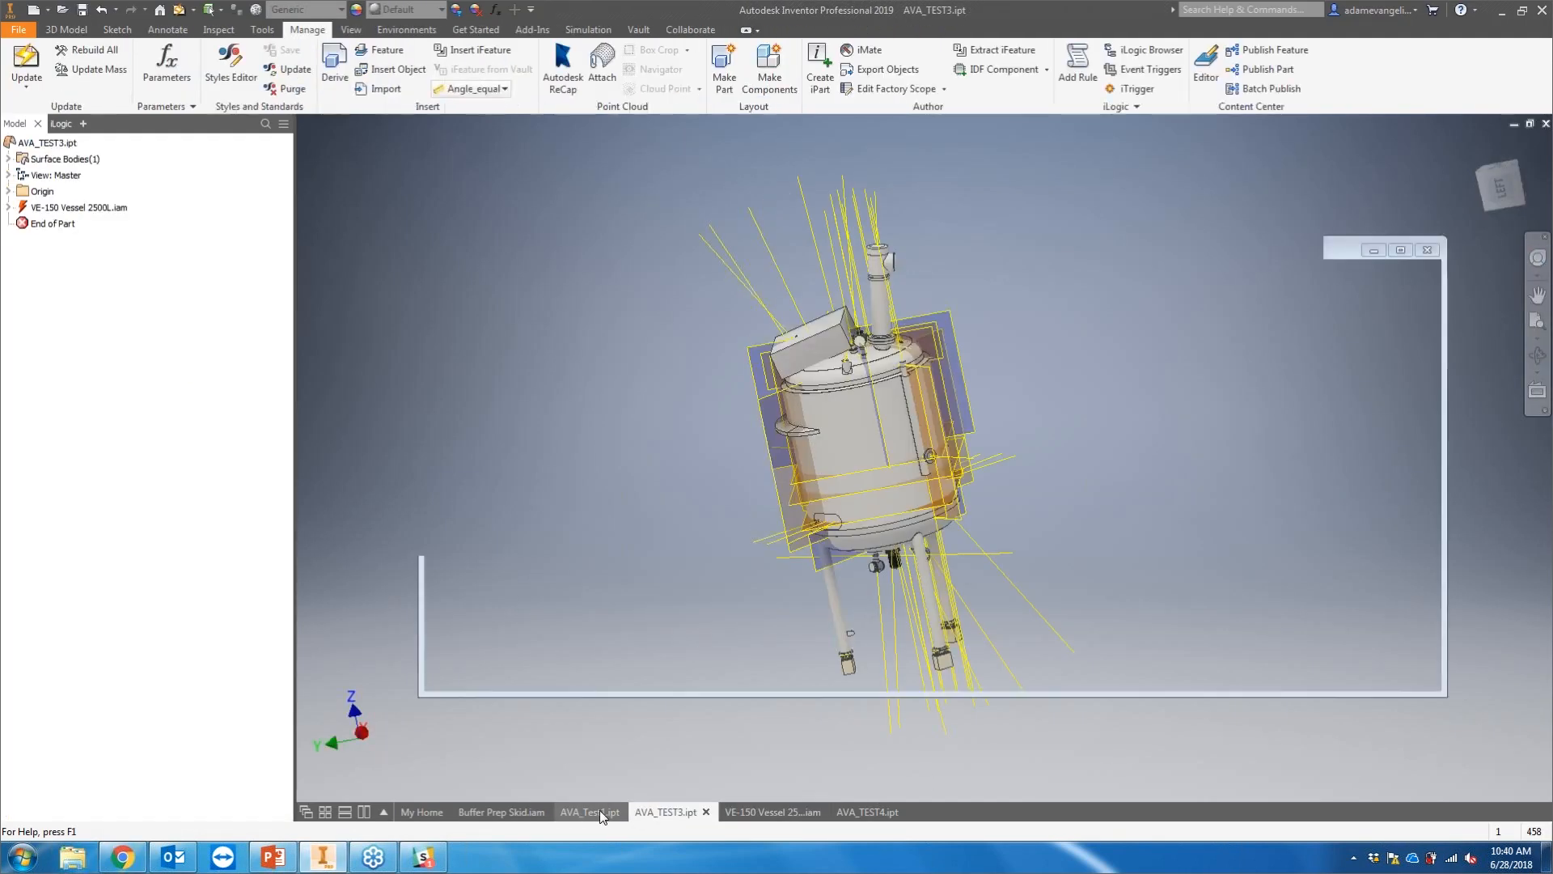
{"action": "left_click", "coordinate": [664, 812]}
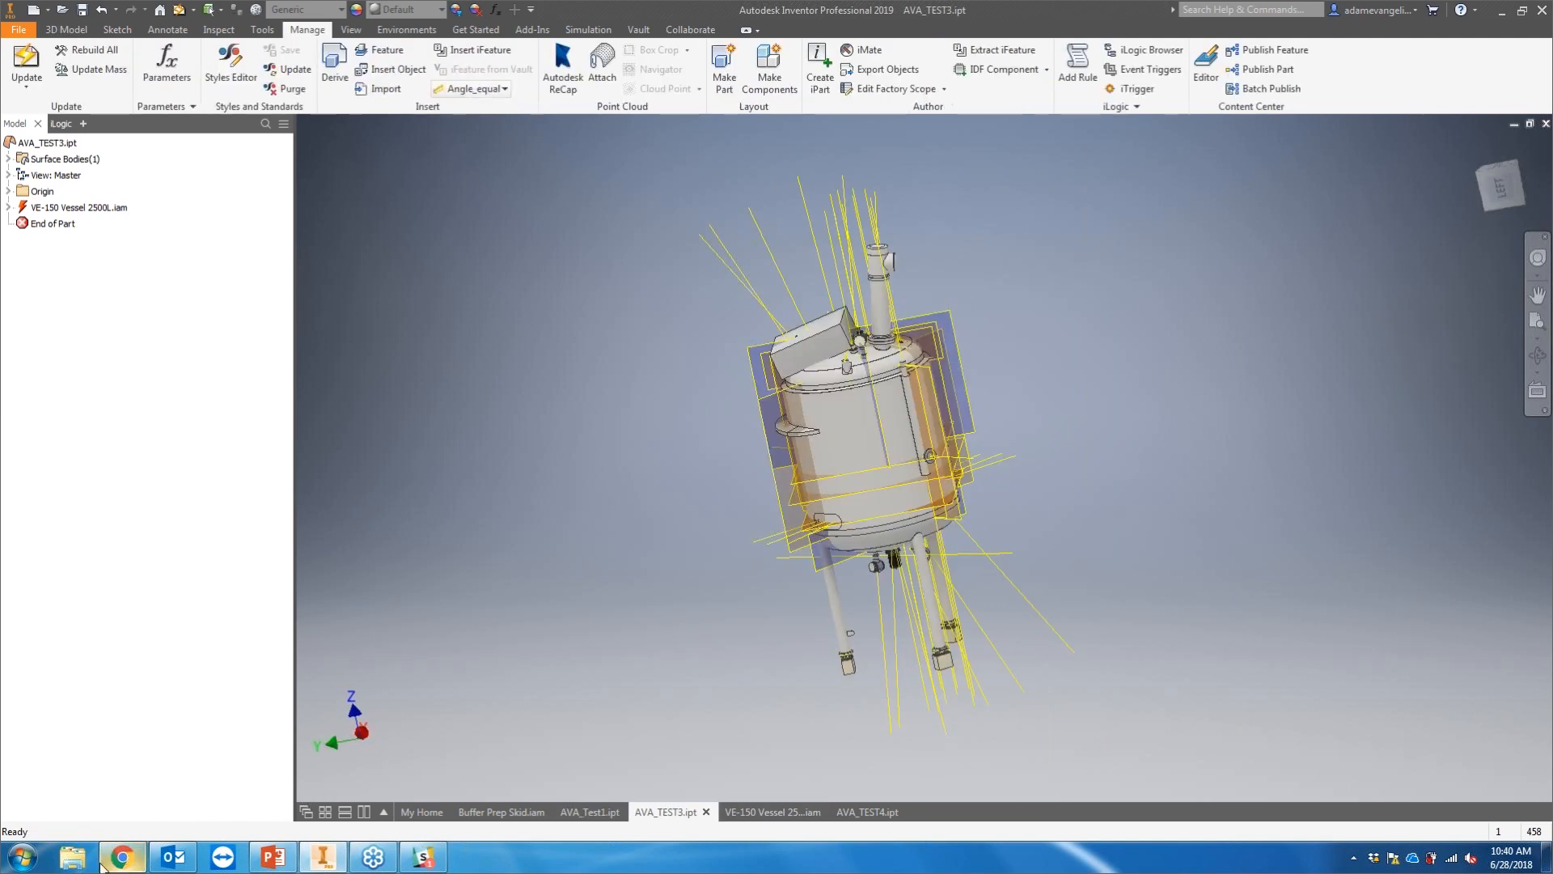
Step: Browse in File Explorer to the Tube & Pipe samples folder containing the AVA_TEST parts
{"action": "left_click", "coordinate": [73, 855]}
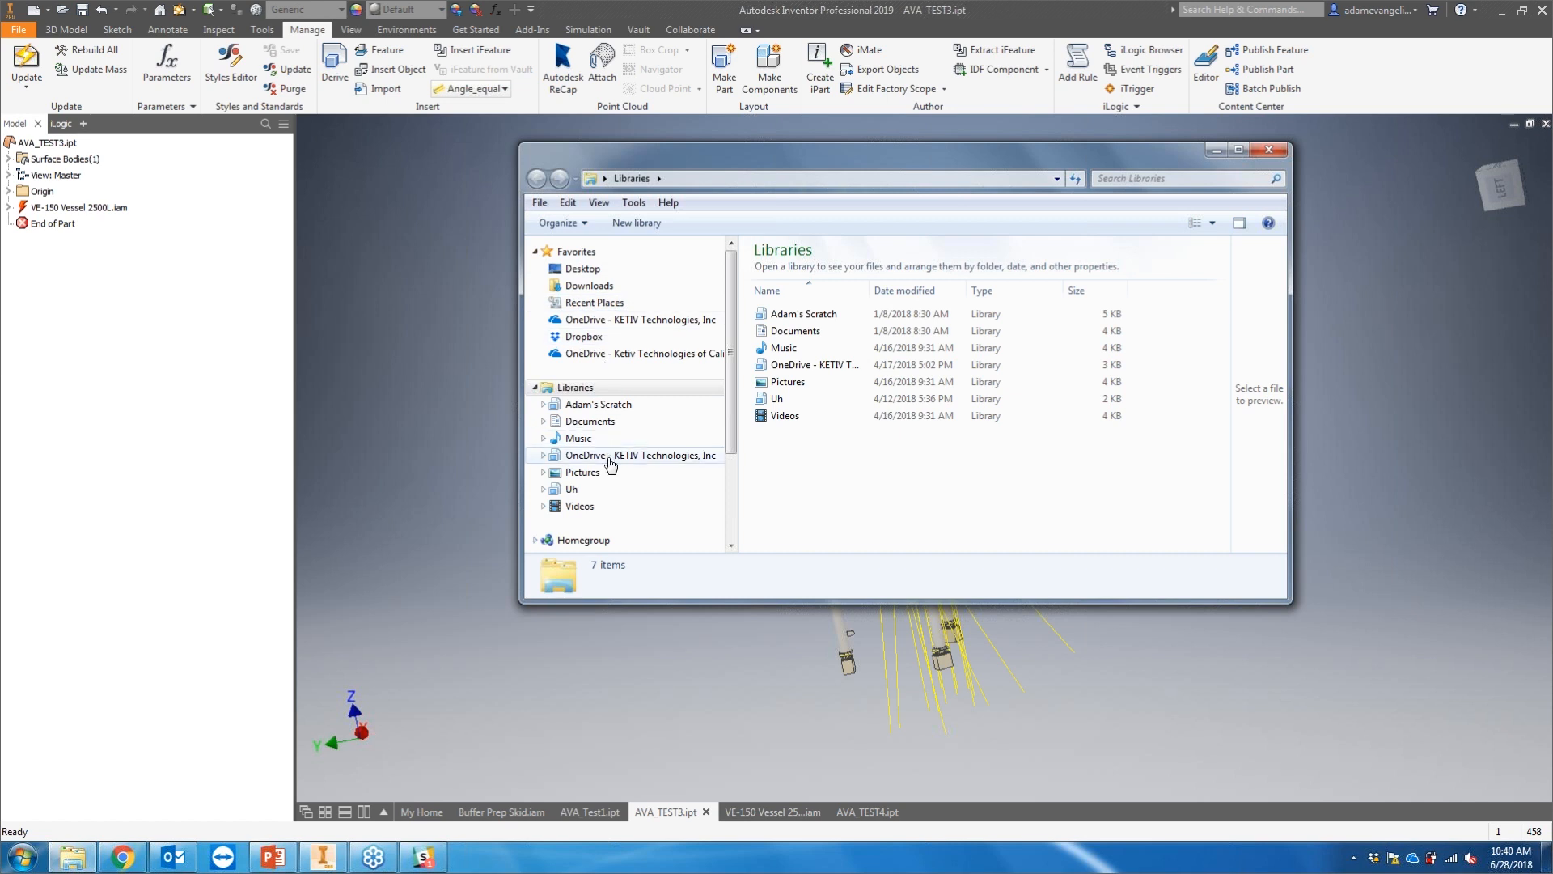
{"action": "left_click", "coordinate": [663, 455]}
{"action": "left_click", "coordinate": [637, 483]}
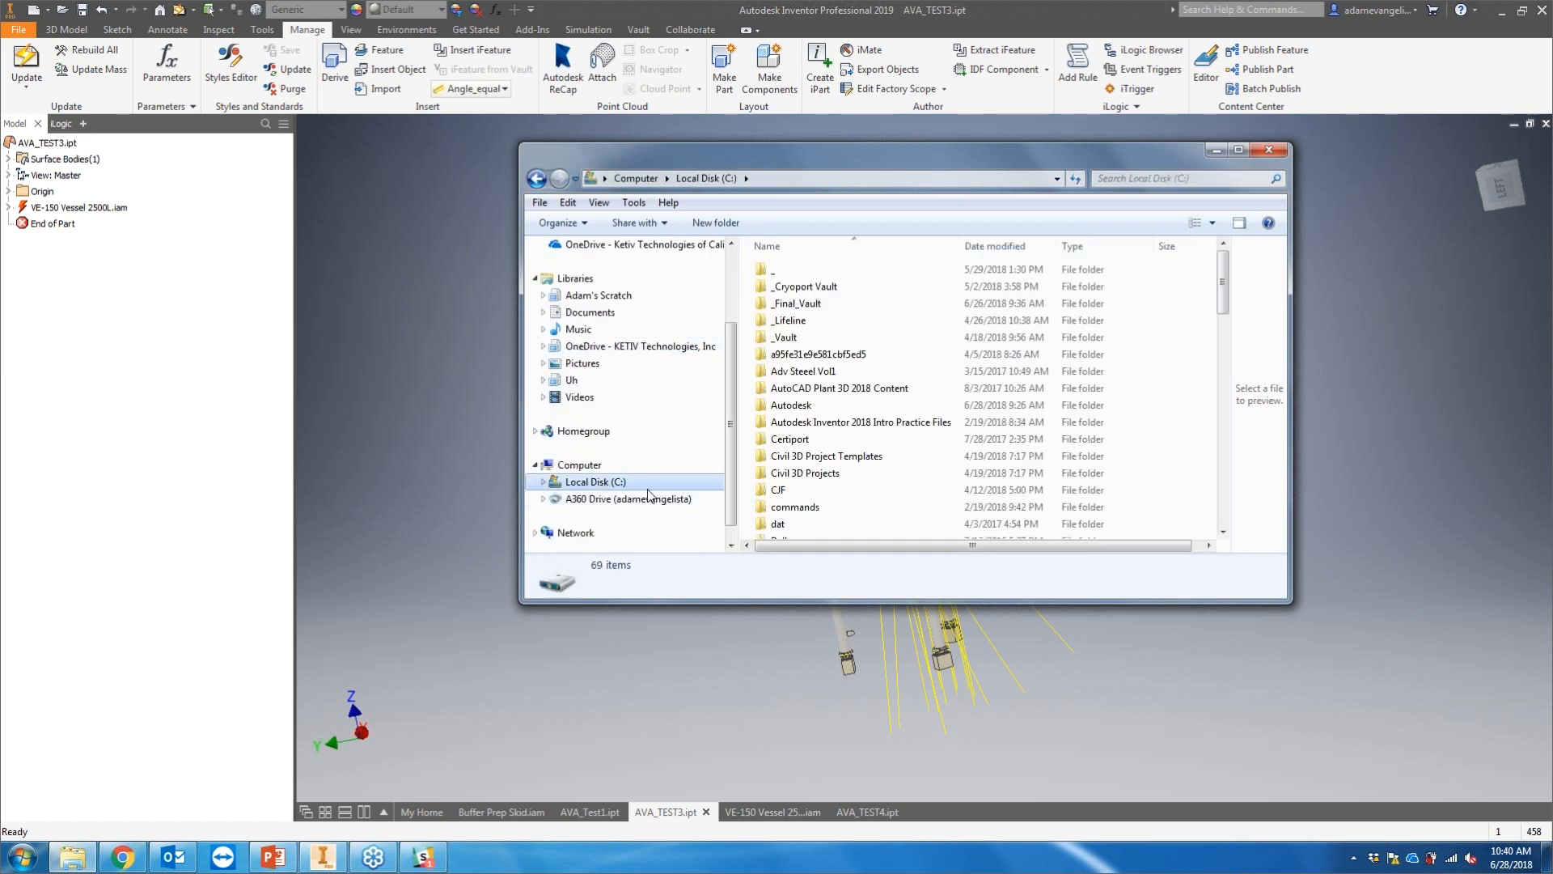
{"action": "double_click", "coordinate": [823, 418]}
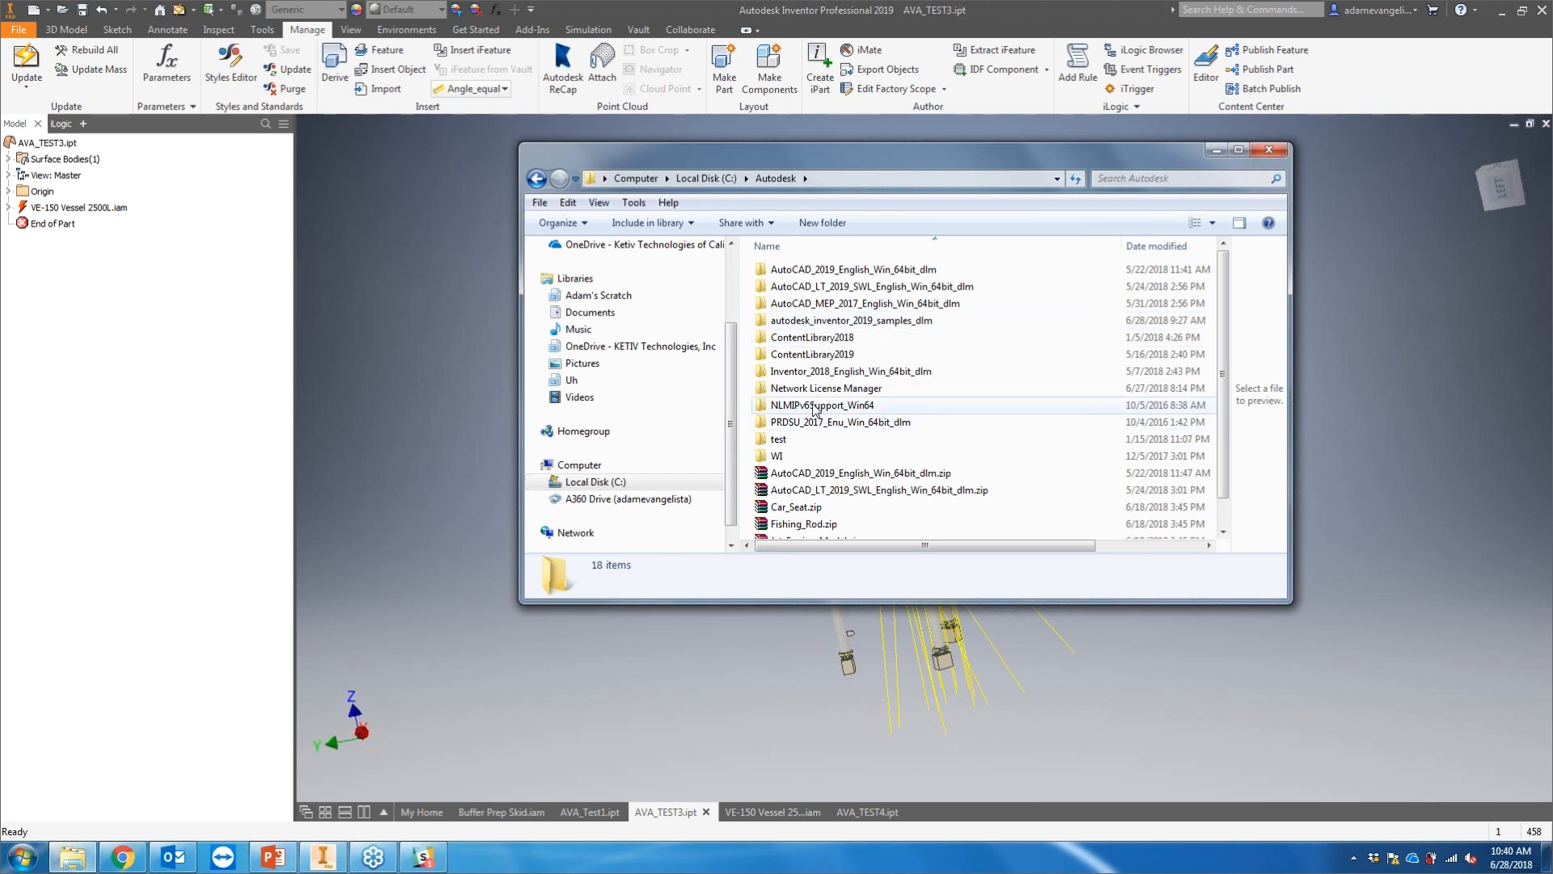
{"action": "double_click", "coordinate": [822, 321]}
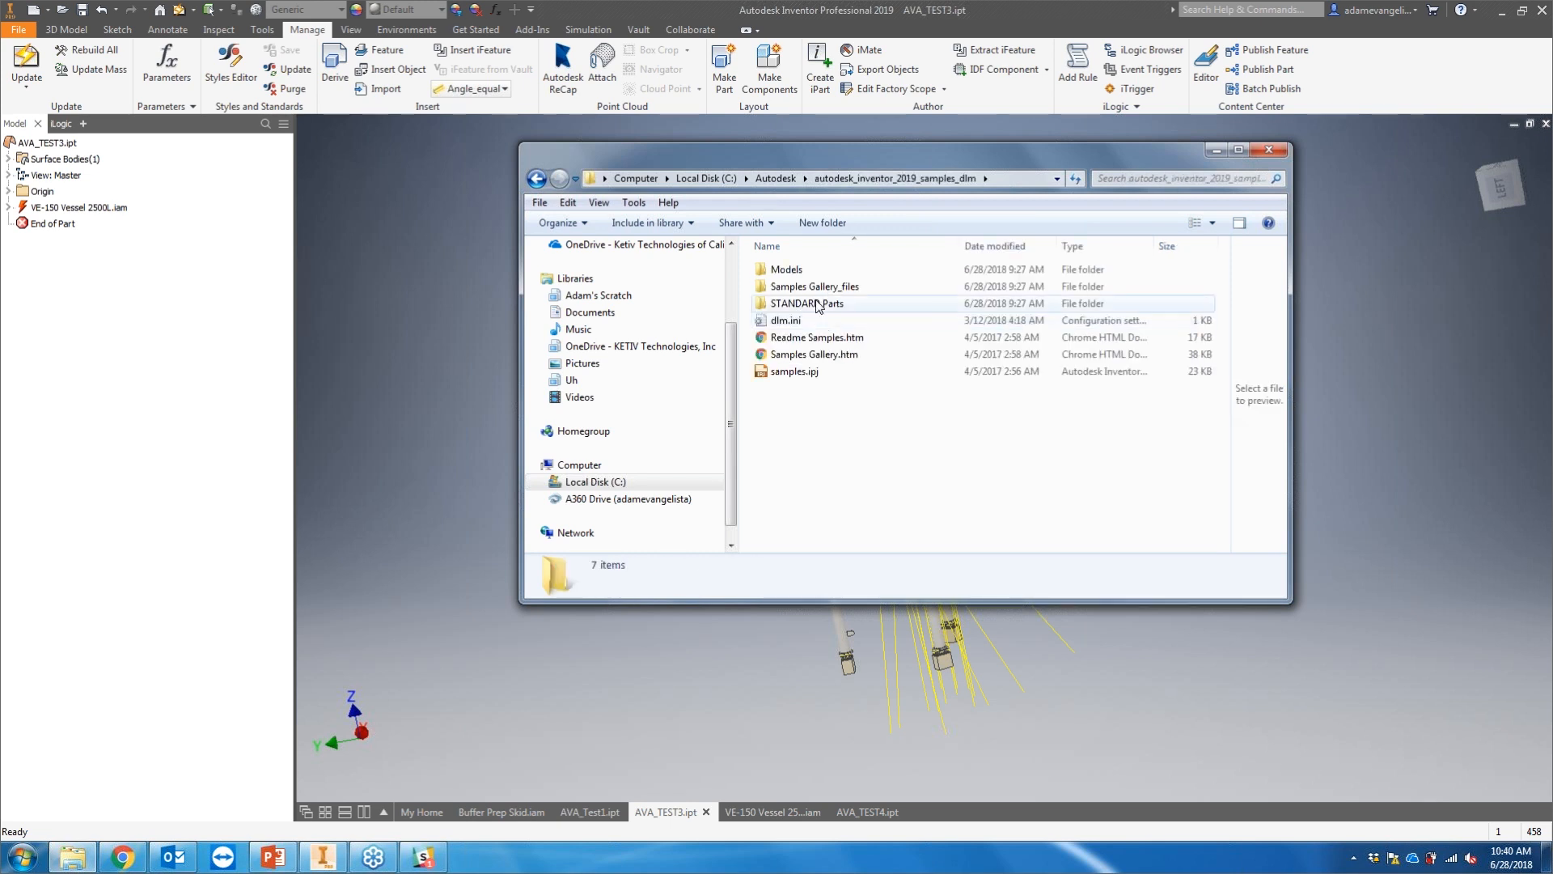
{"action": "double_click", "coordinate": [788, 269]}
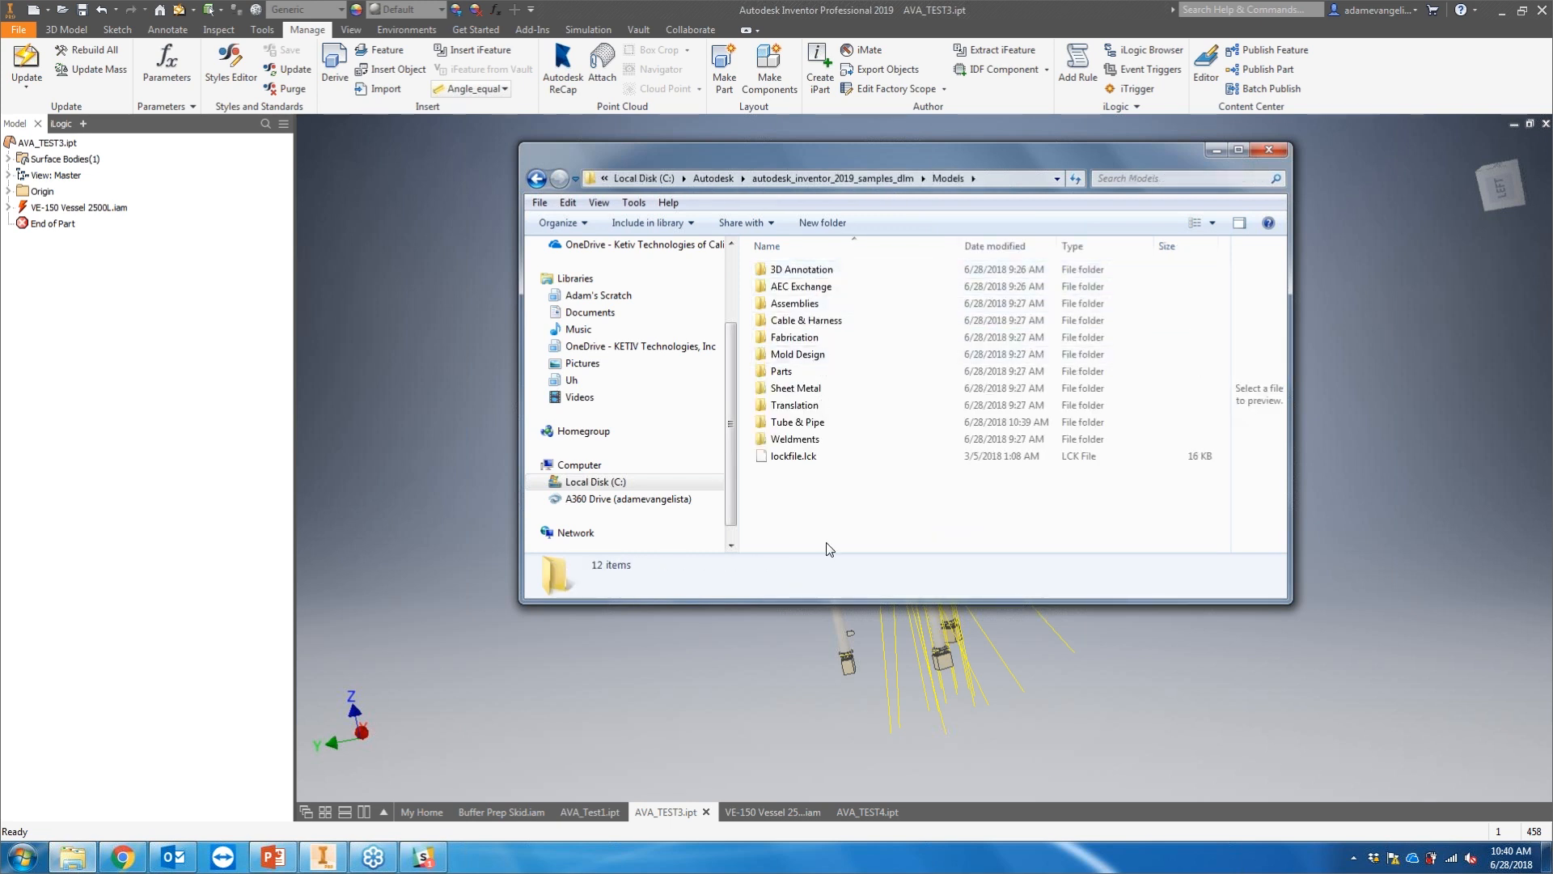
{"action": "double_click", "coordinate": [801, 424]}
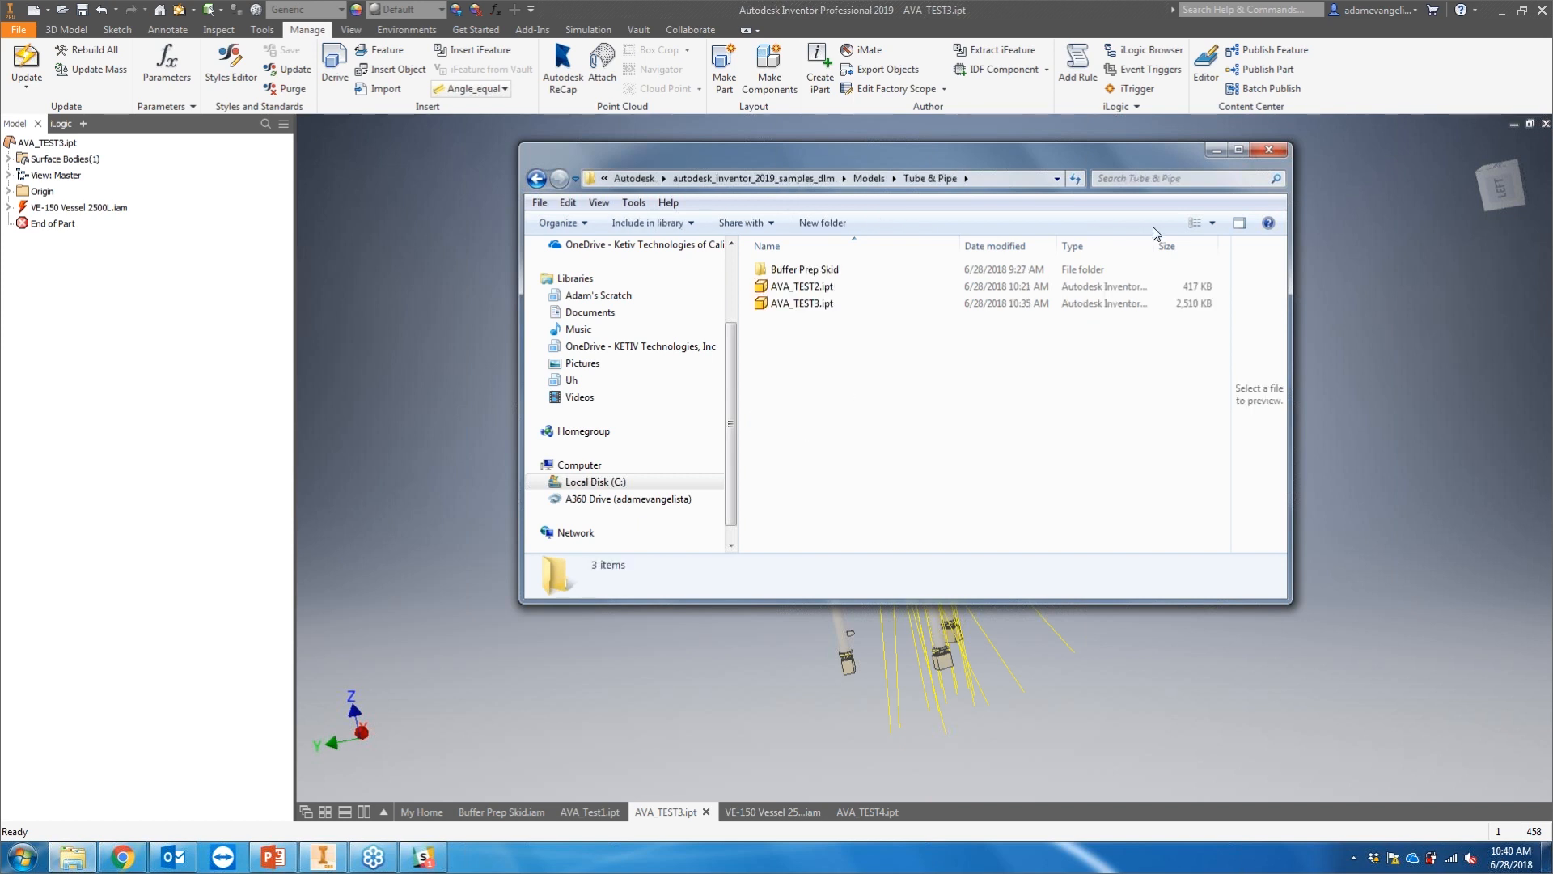
{"action": "left_click", "coordinate": [1218, 151]}
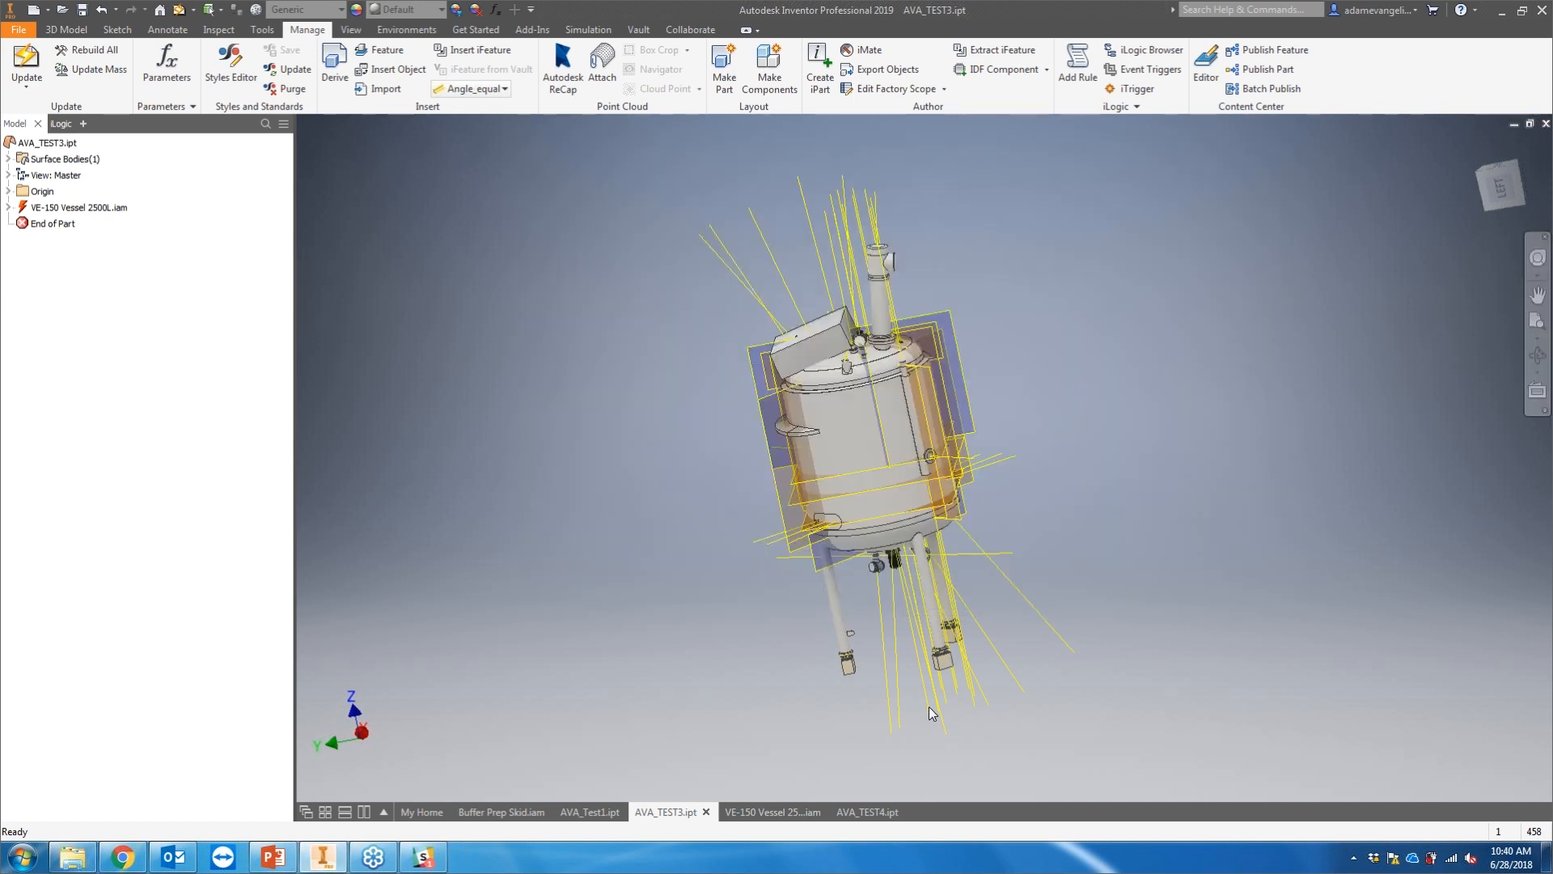
Step: Switch to the AVA_TEST4 part and open its iProperties to inspect the file details
{"action": "left_click", "coordinate": [885, 807]}
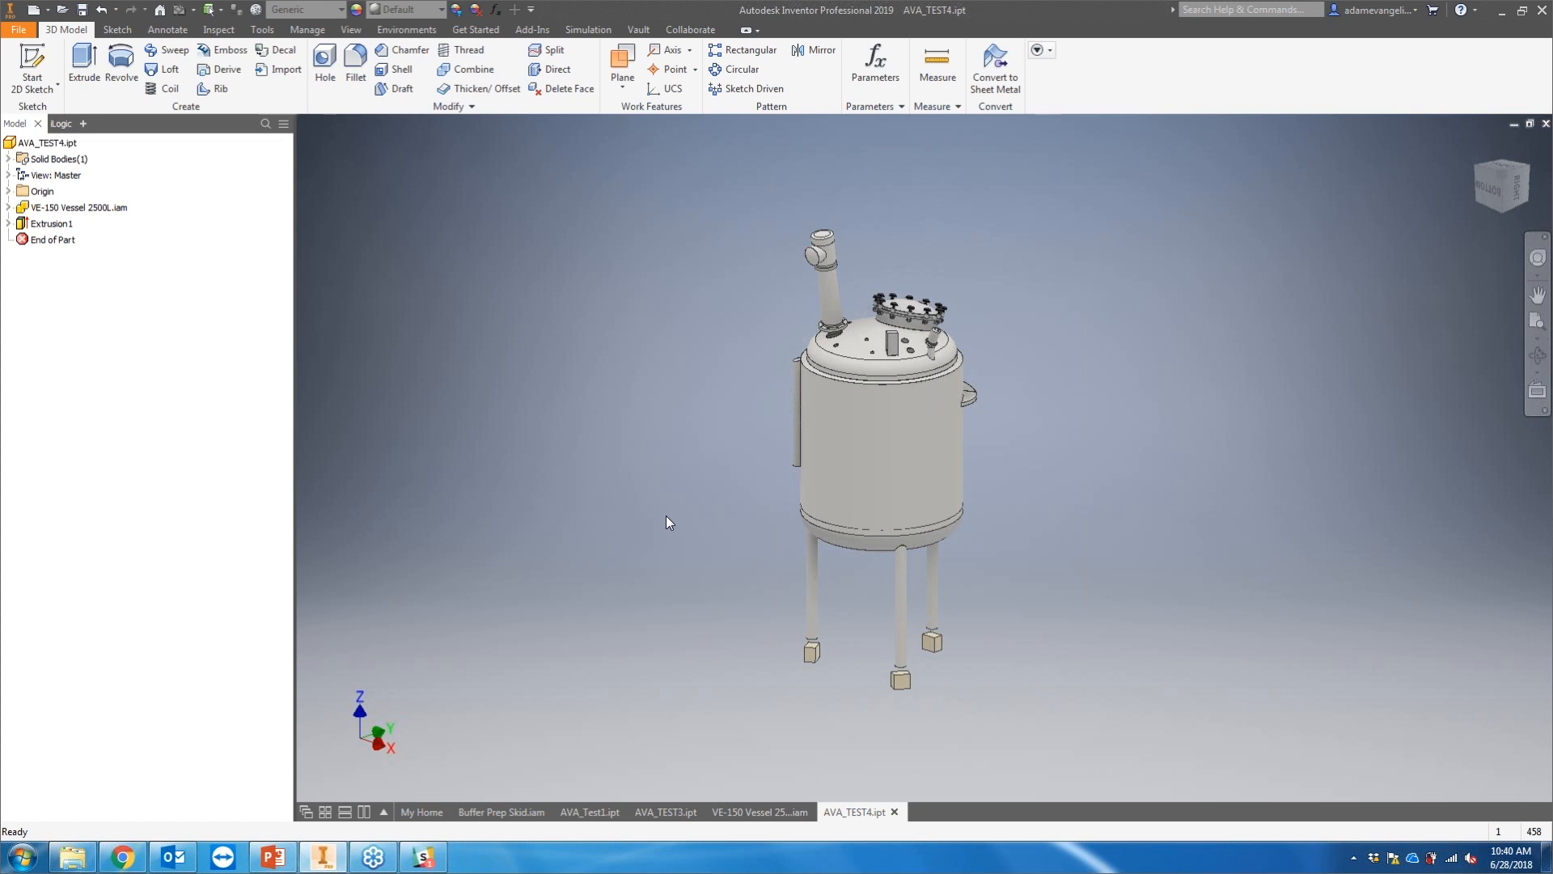
{"action": "right_click", "coordinate": [46, 142]}
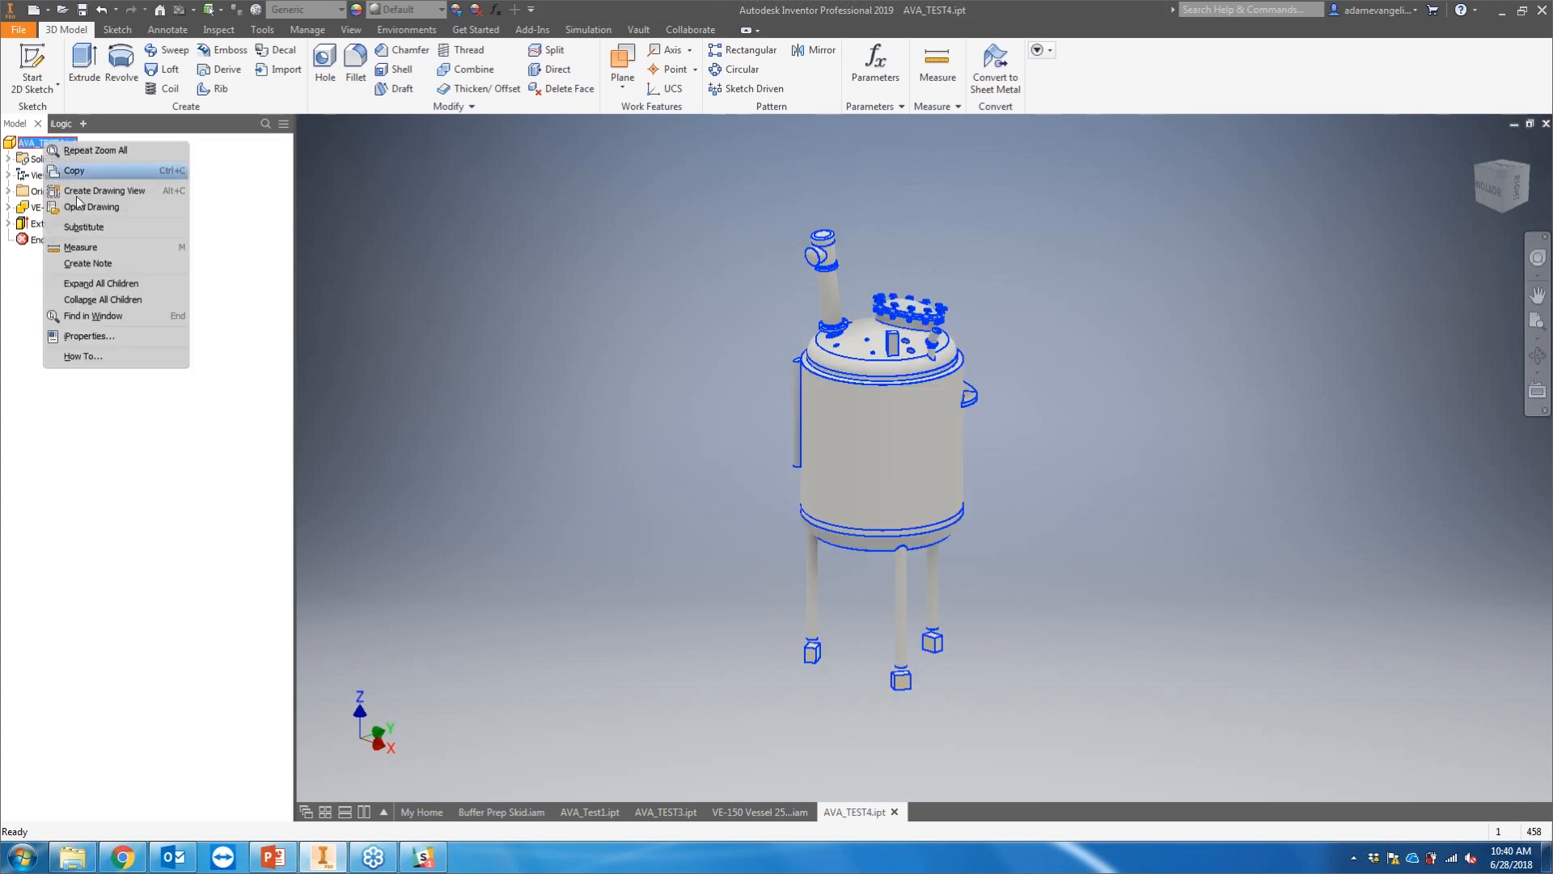
{"action": "left_click", "coordinate": [100, 338]}
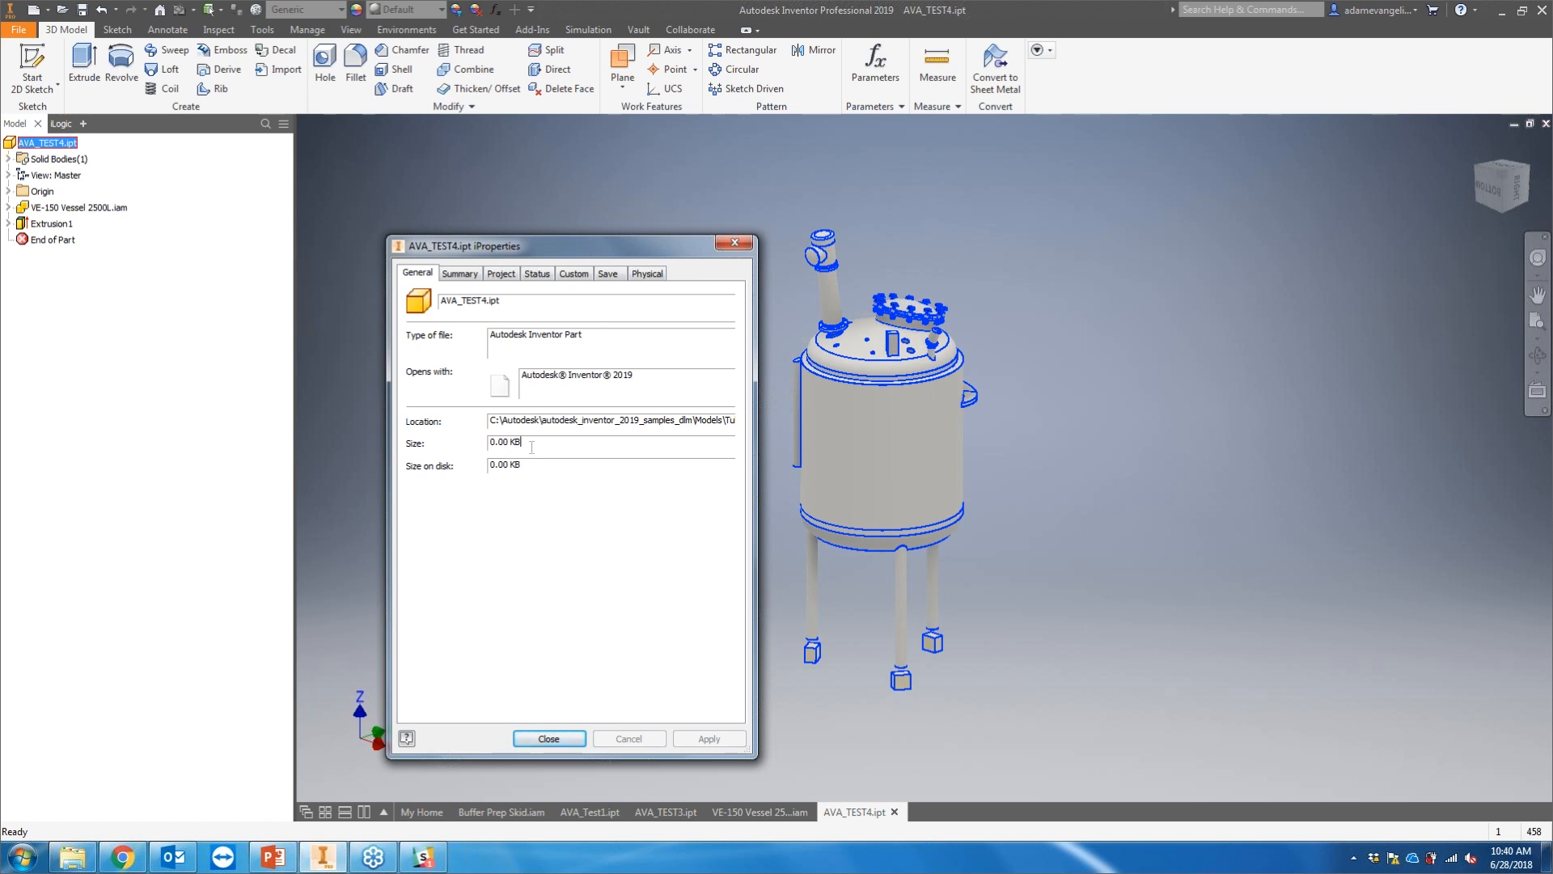
{"action": "left_click", "coordinate": [548, 739]}
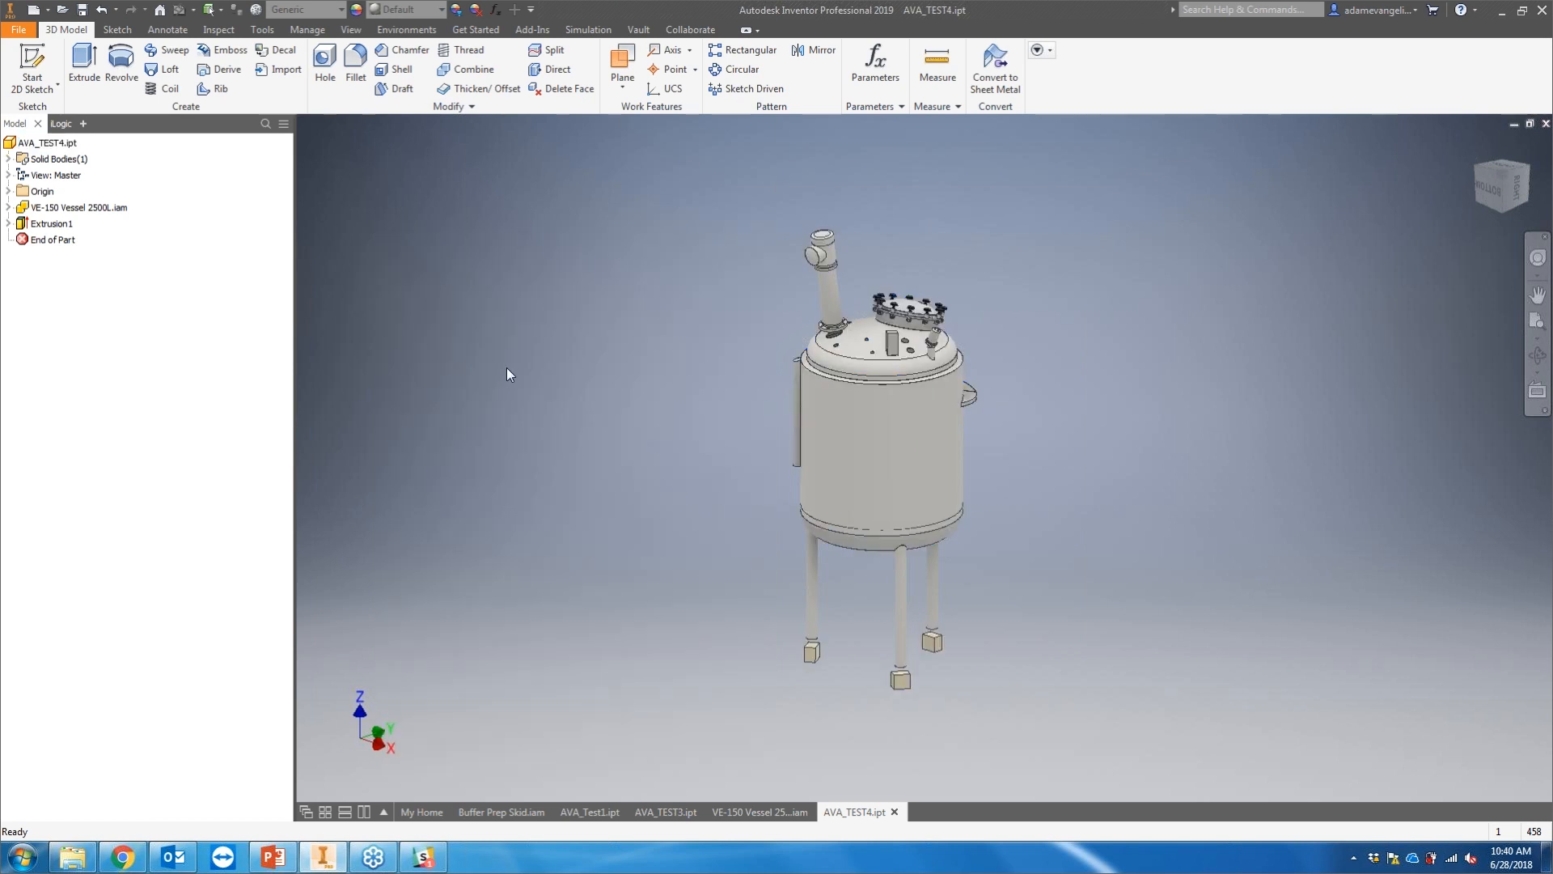
Step: Save AVA_TEST4 together with its dependent VE-150 Vessel 2500L assembly
{"action": "key", "text": "ctrl+s"}
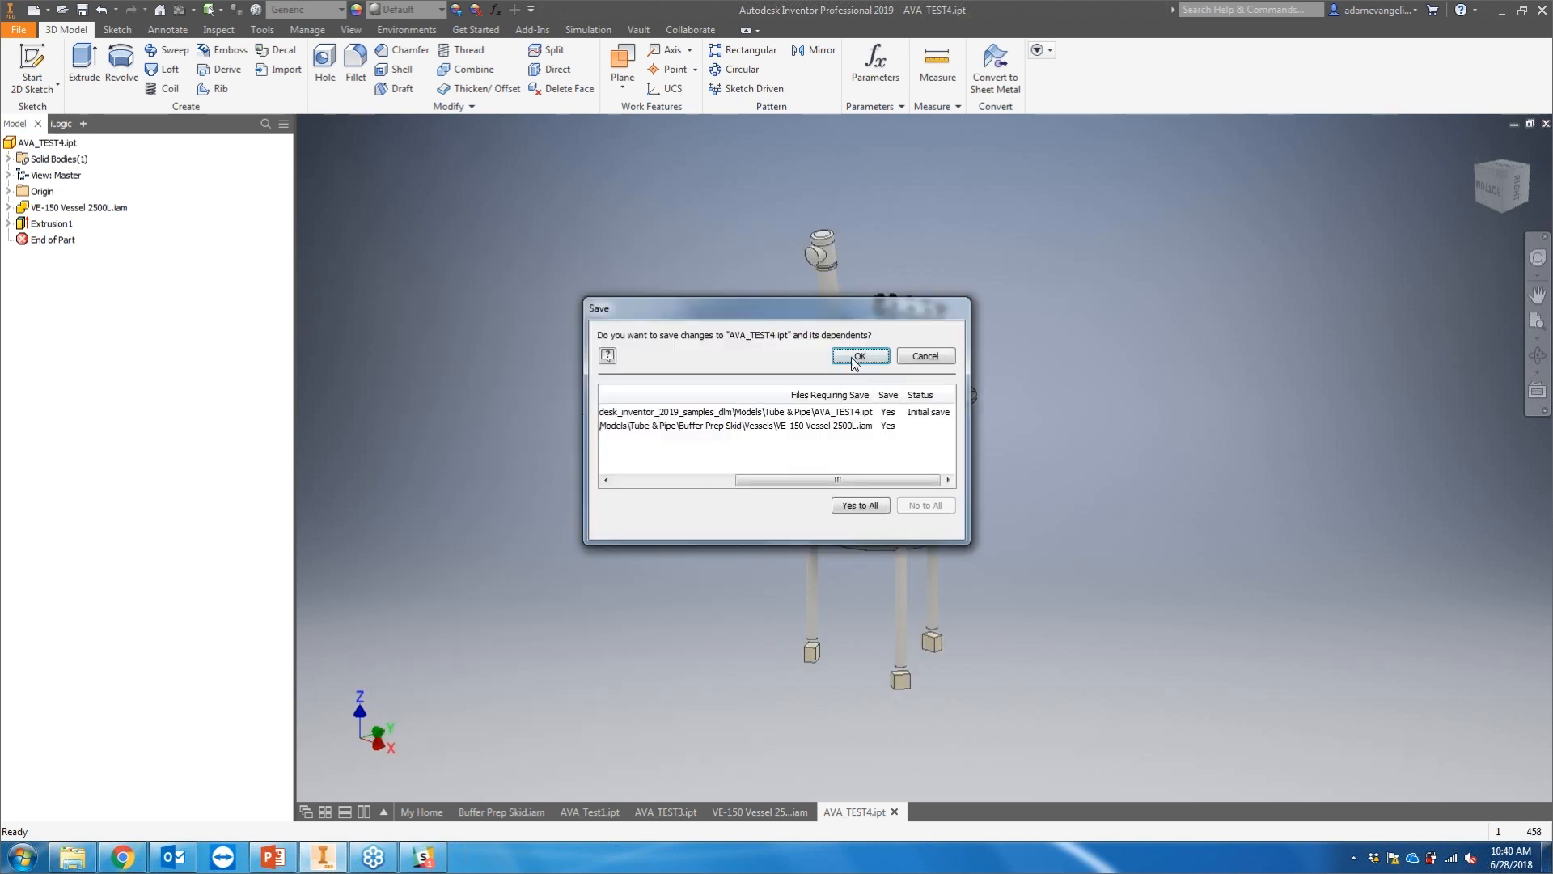
{"action": "left_click", "coordinate": [856, 361]}
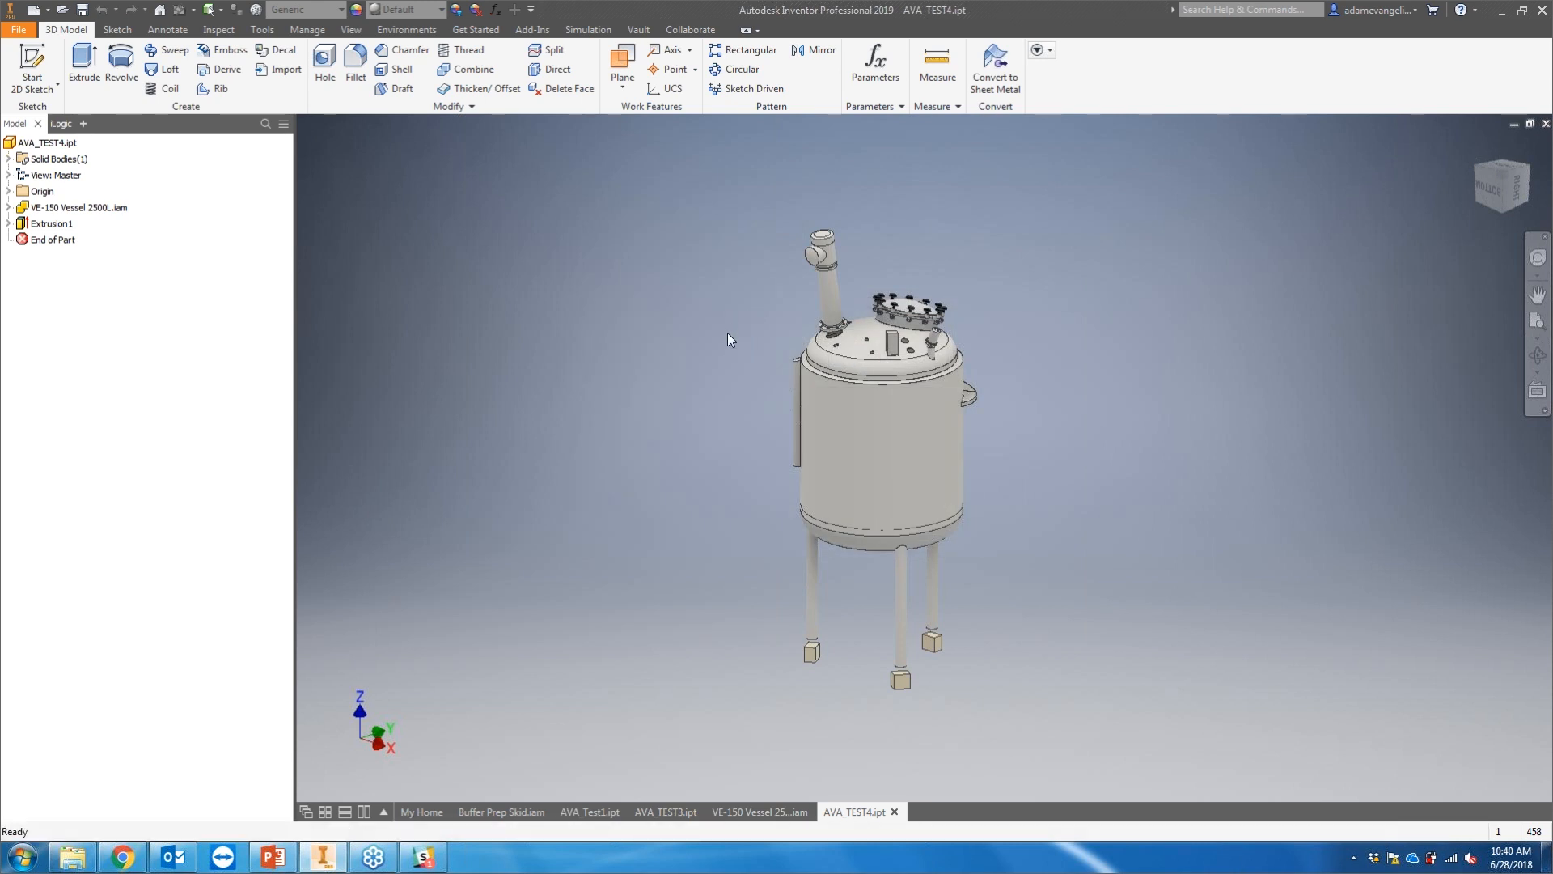
Step: Compare the file sizes of AVA_TEST2, AVA_TEST3 and AVA_TEST4 in the Tube & Pipe folder
{"action": "left_click", "coordinate": [73, 856]}
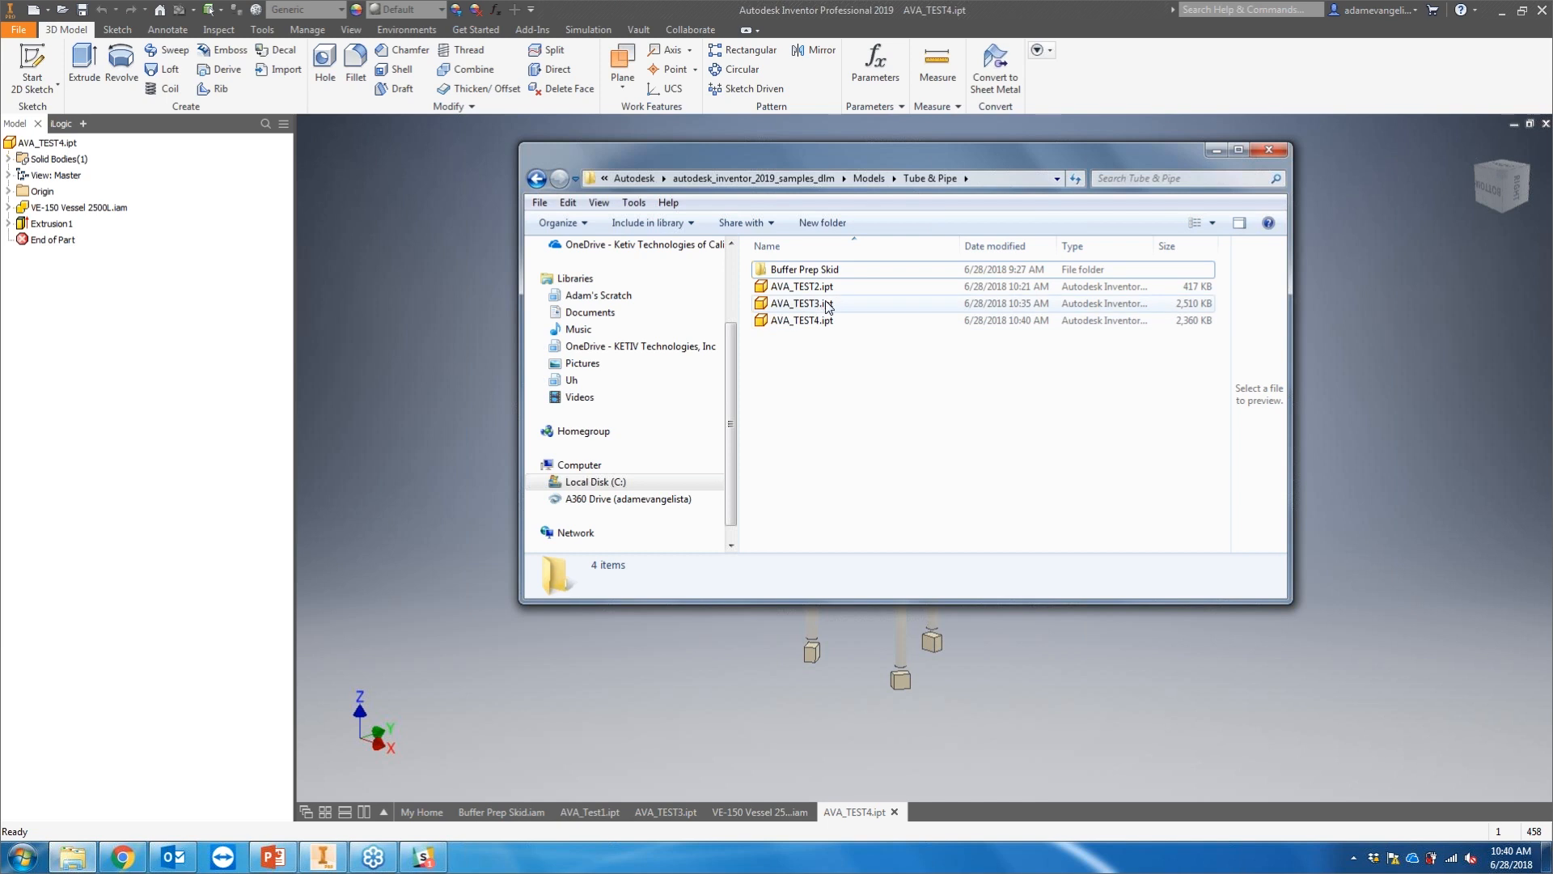
{"action": "left_click", "coordinate": [800, 290]}
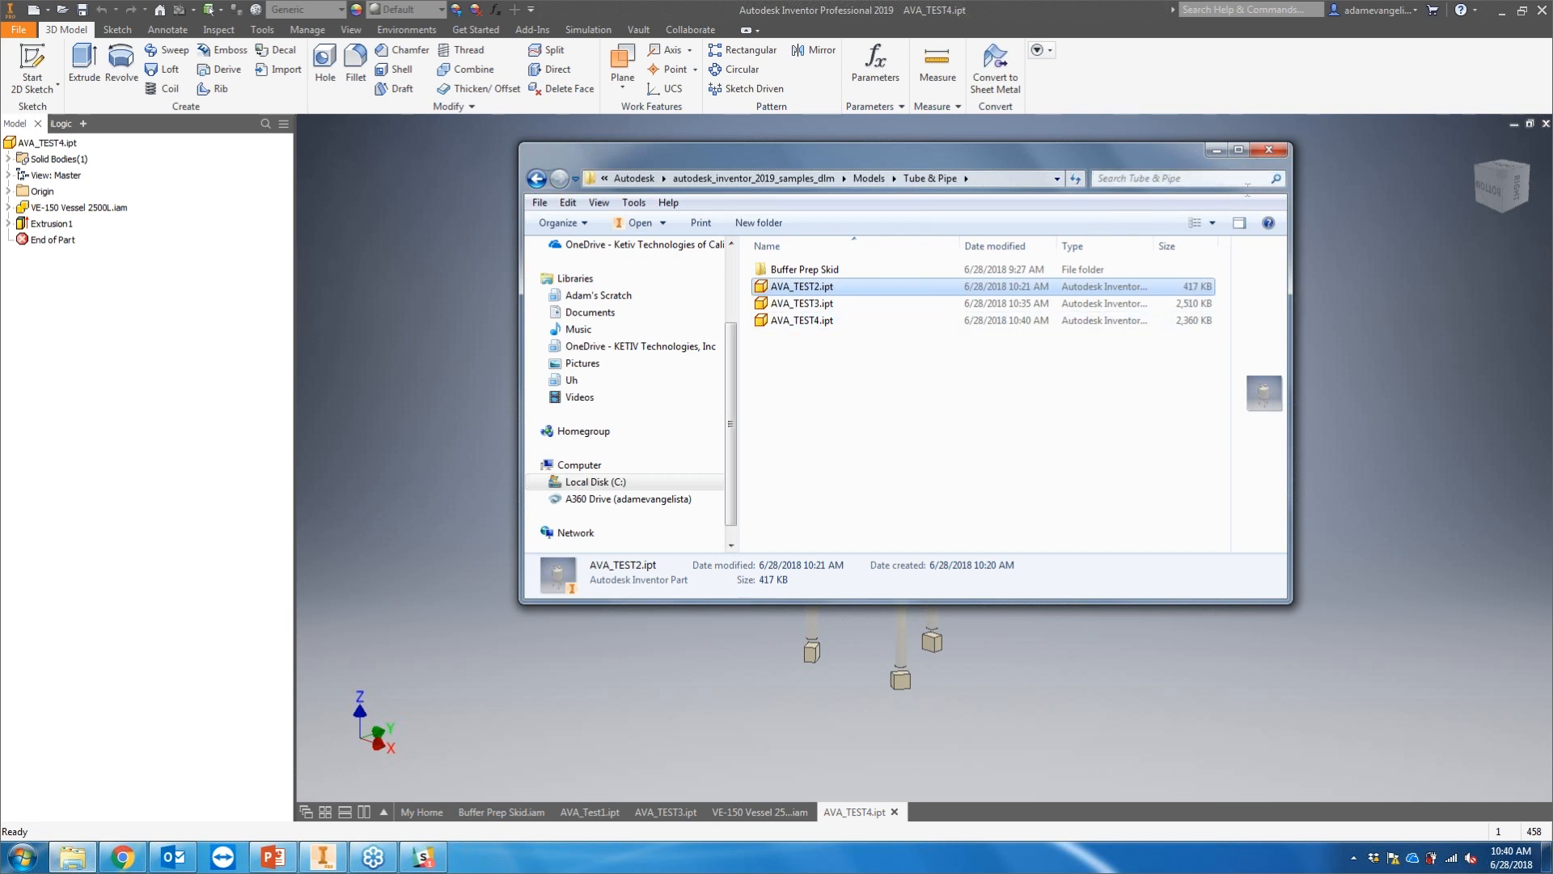
{"action": "left_click", "coordinate": [873, 303]}
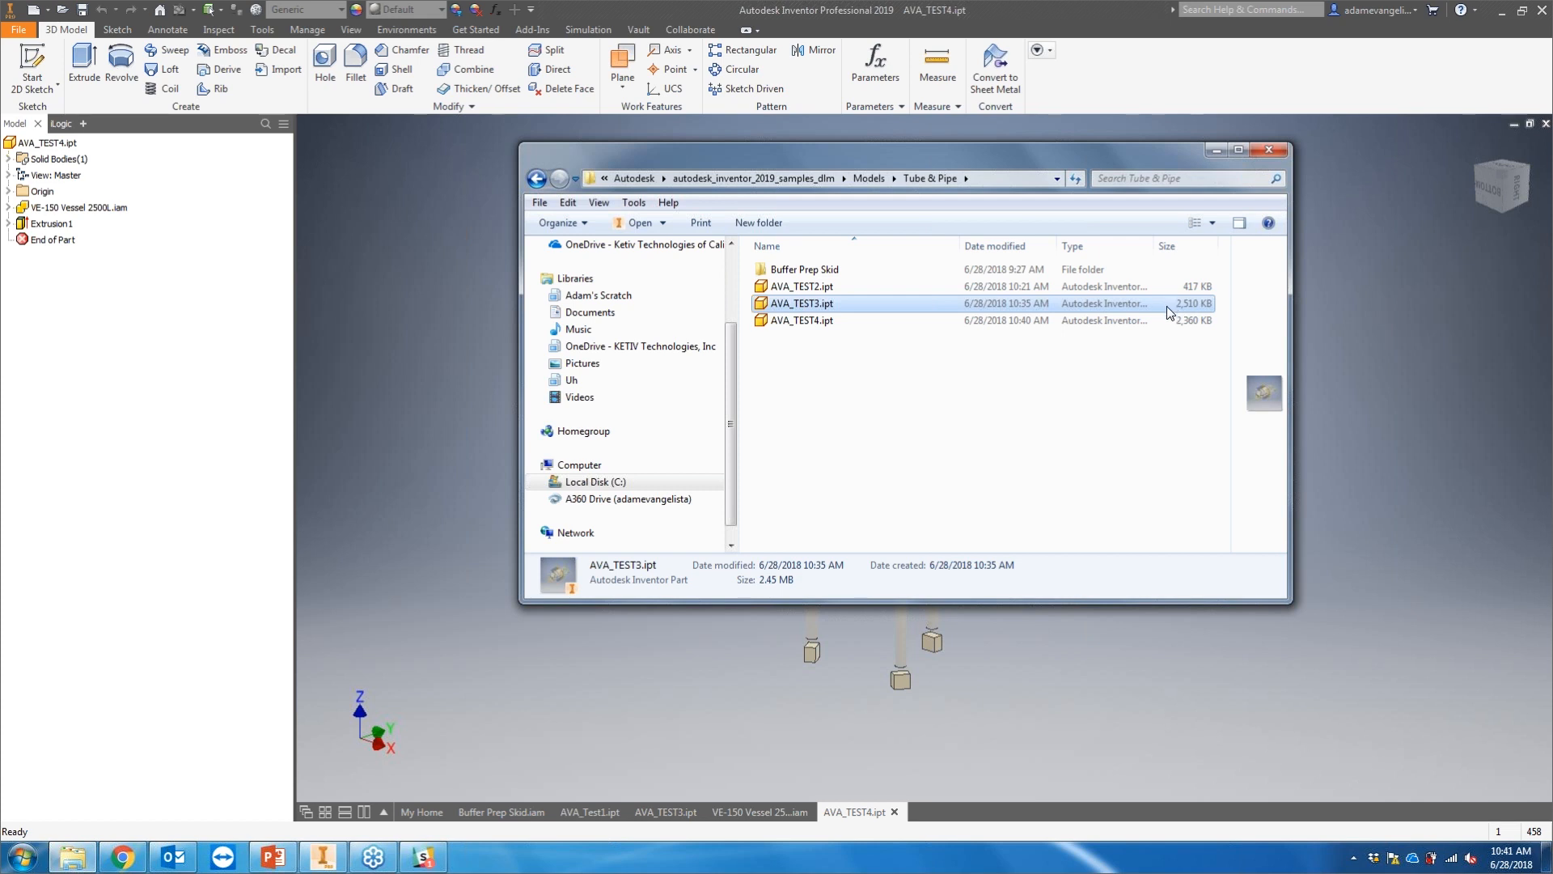
{"action": "left_click", "coordinate": [852, 325]}
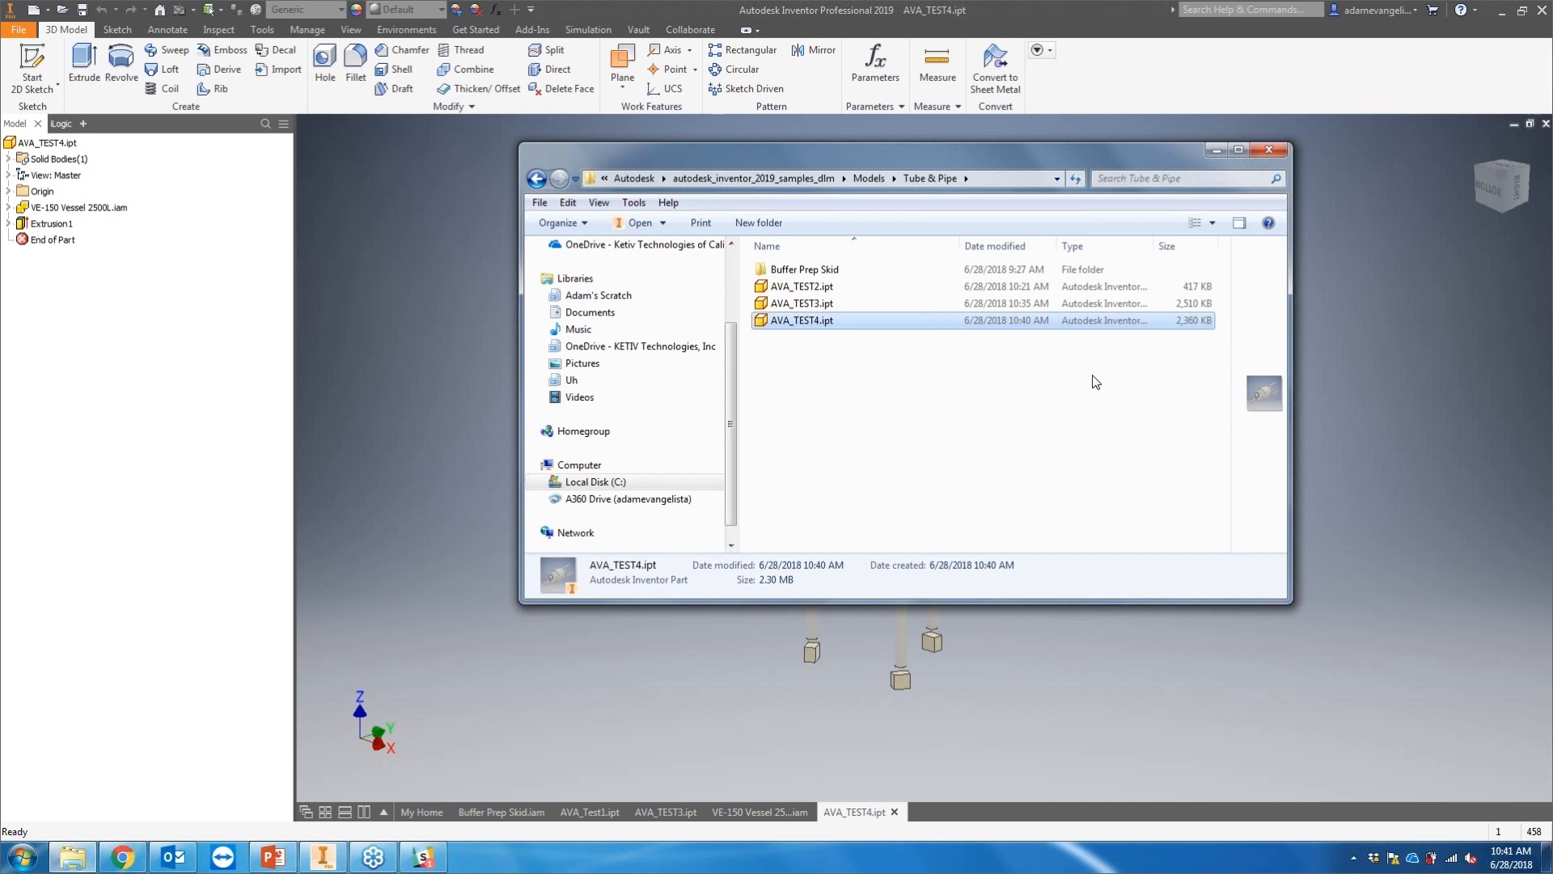
{"action": "left_click", "coordinate": [1066, 385]}
{"action": "left_click", "coordinate": [855, 289]}
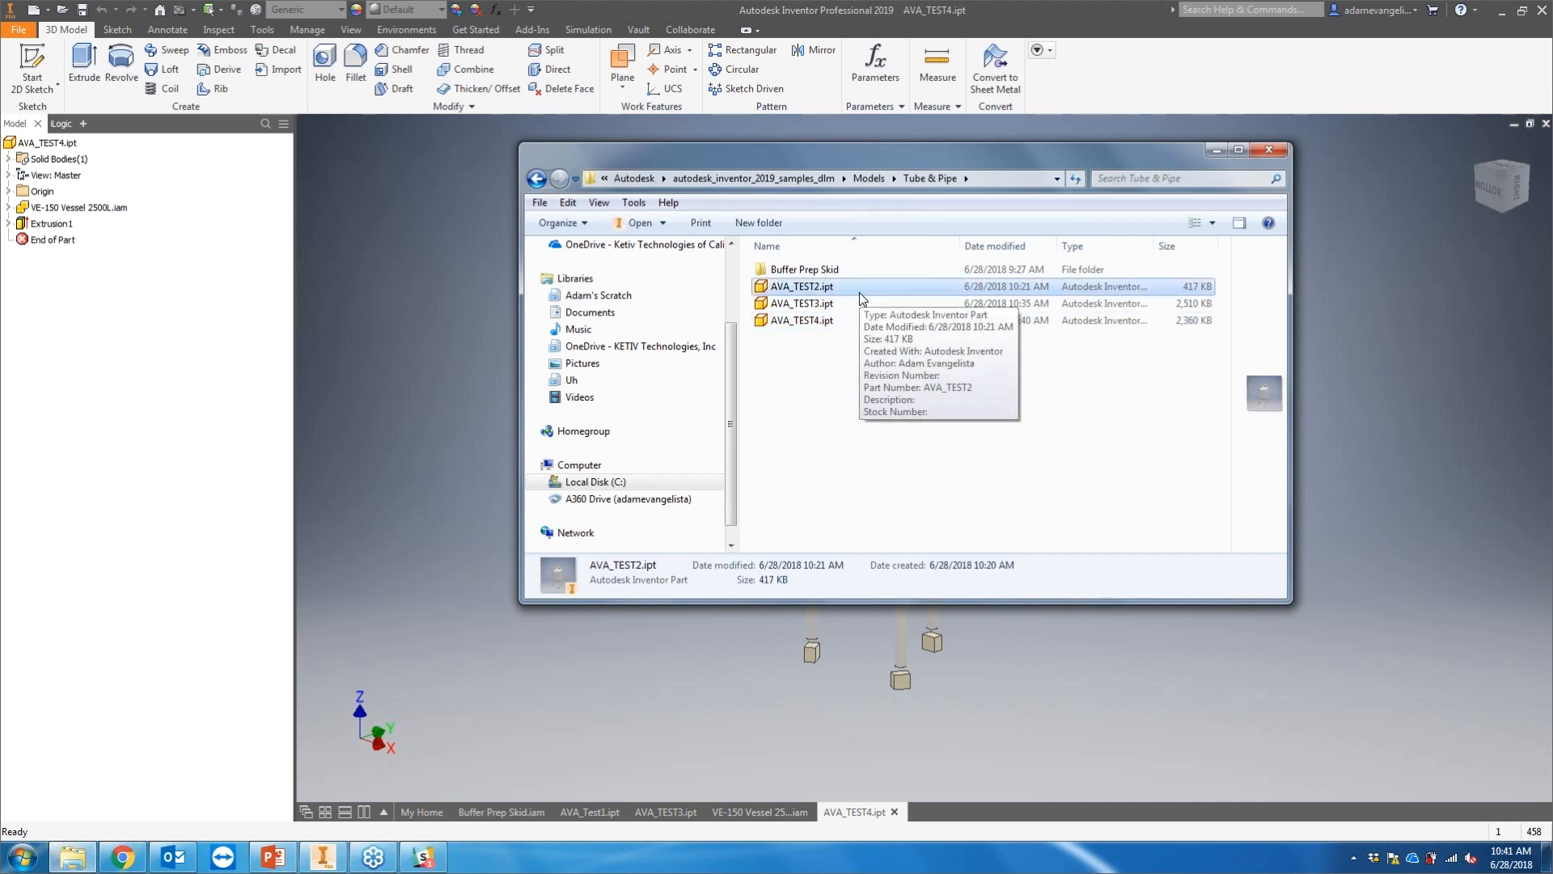
{"action": "left_click", "coordinate": [855, 407]}
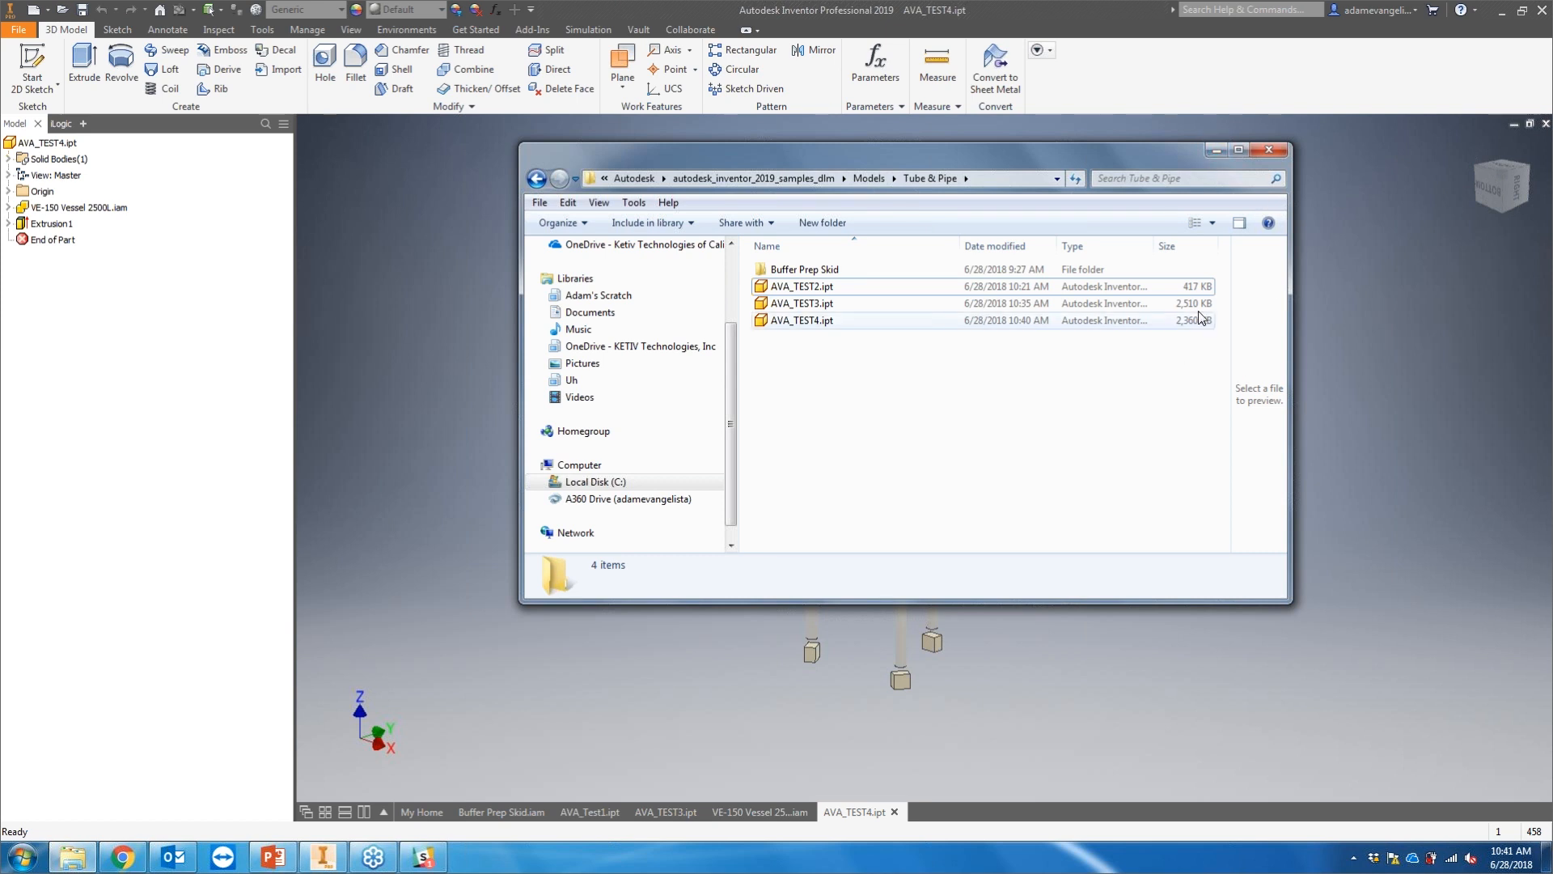
{"action": "left_click", "coordinate": [1213, 150]}
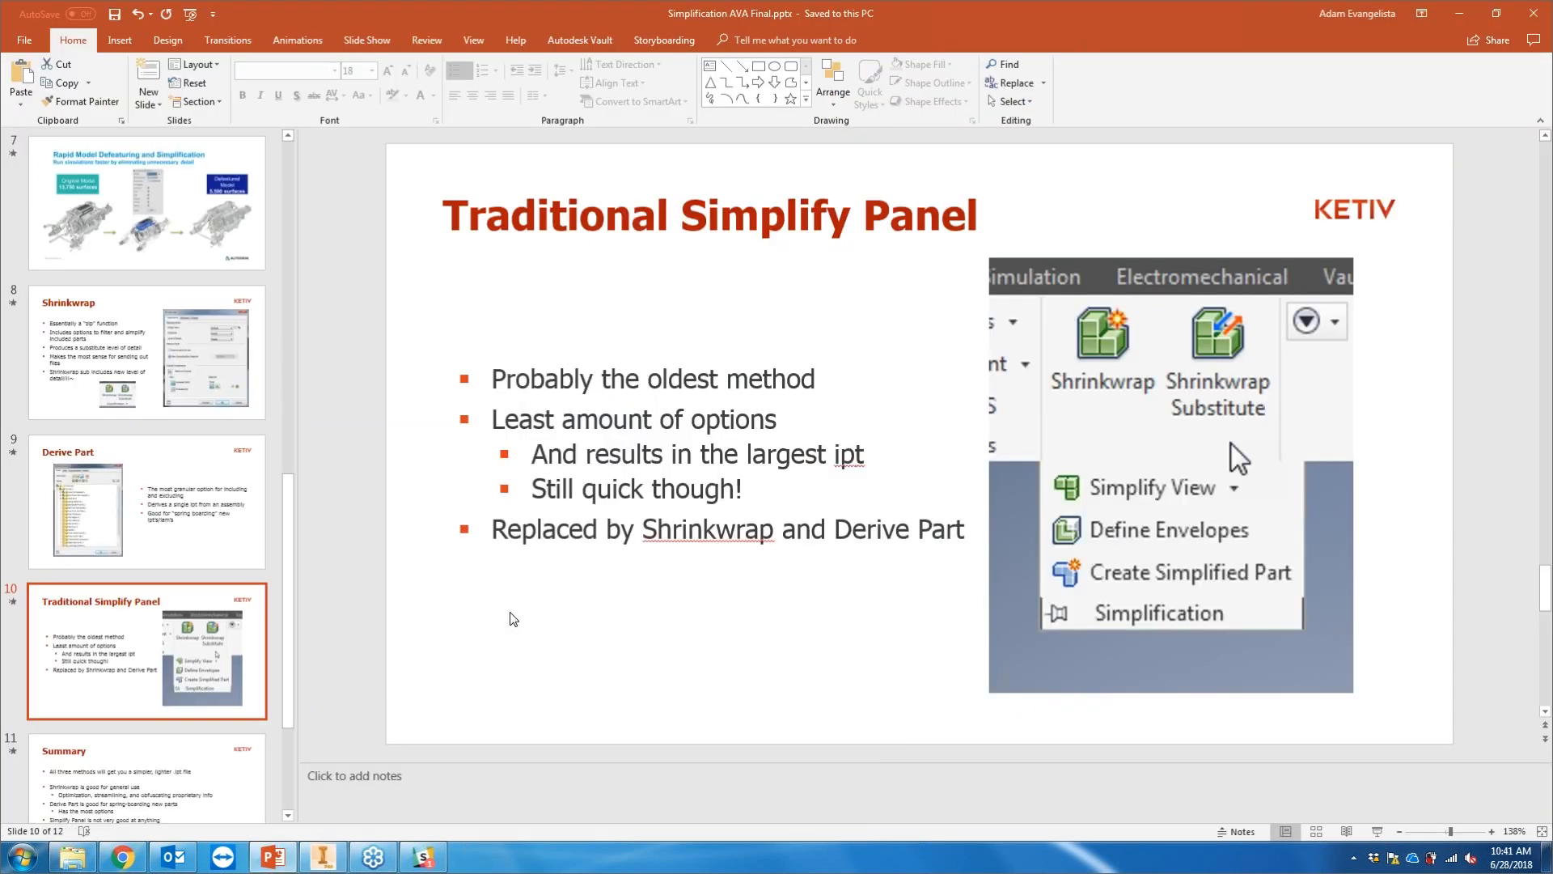
{"action": "scroll", "coordinate": [512, 619], "scroll_direction": "up", "scroll_amount": 2}
{"action": "scroll", "coordinate": [512, 619], "scroll_direction": "down", "scroll_amount": 3}
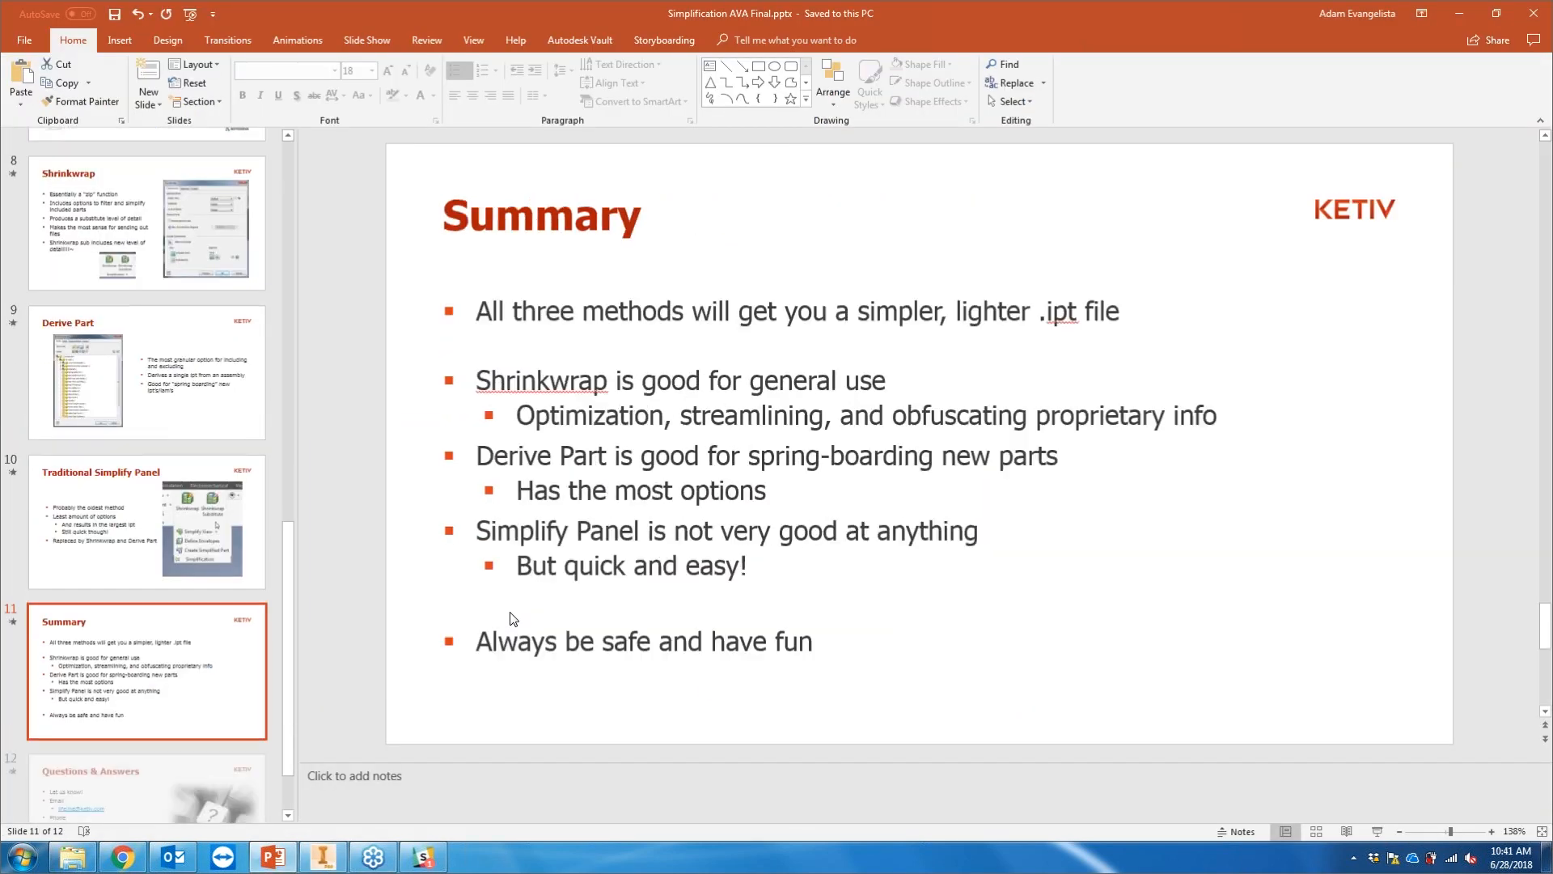